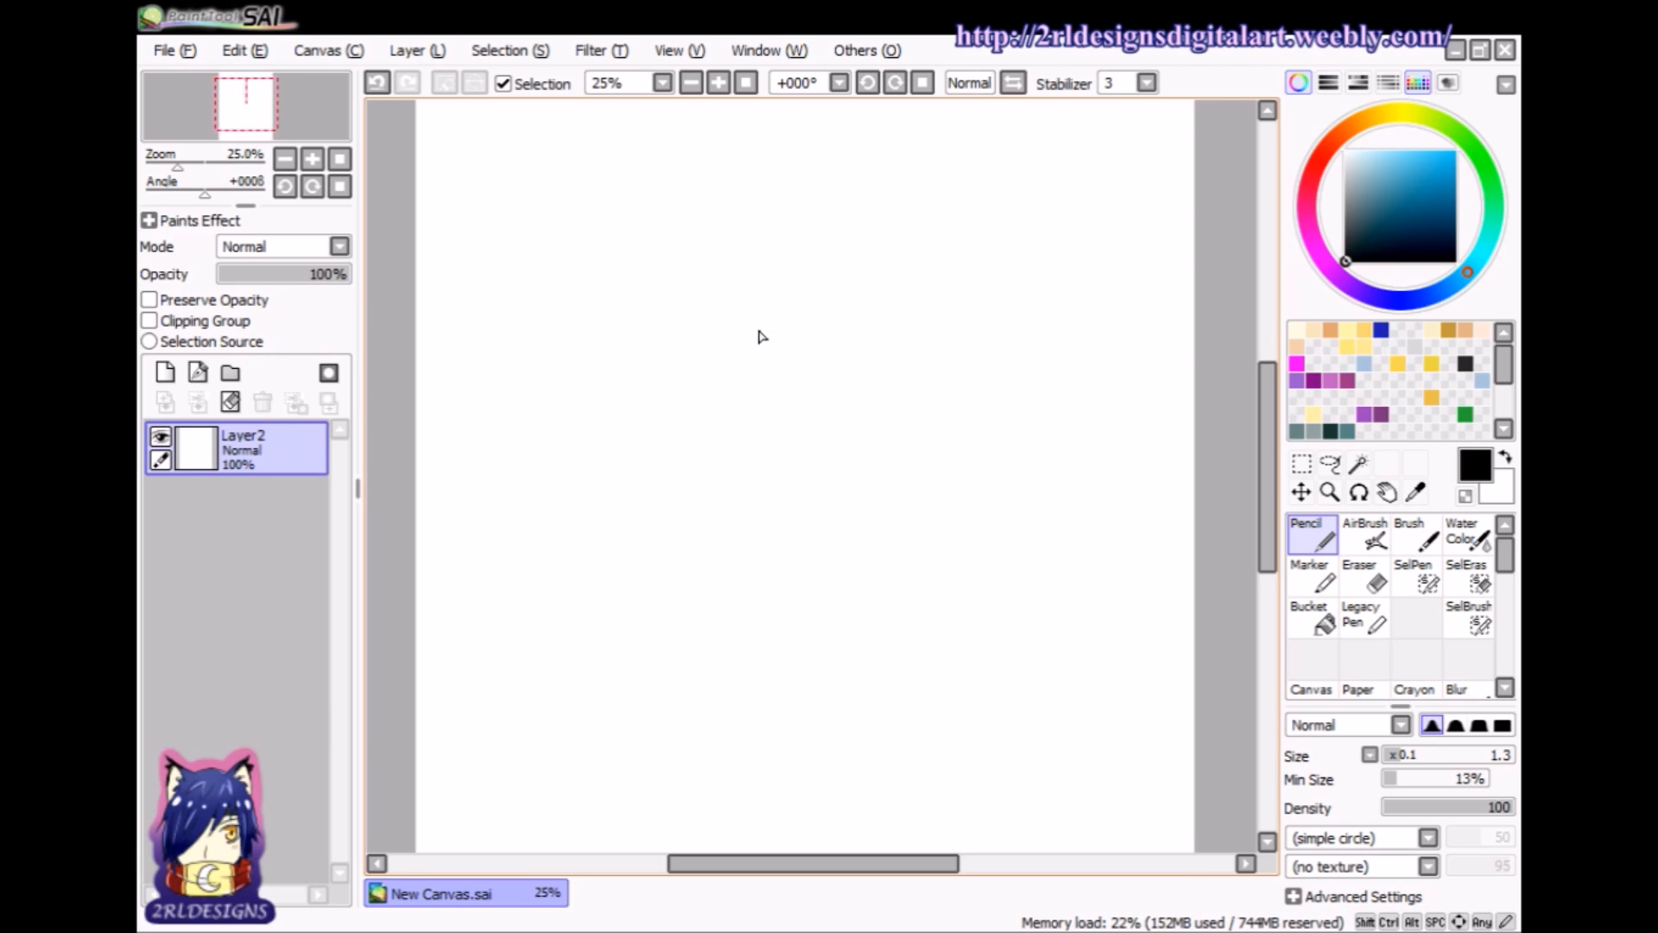
- Sketch a rough circle of loose overlapping pencil strokes for the head in the upper middle of the canvas
mouse_move(812, 363)
left_mouse_down()
mouse_move(893, 385)
mouse_move(909, 256)
mouse_move(948, 277)
mouse_move(925, 318)
mouse_move(970, 392)
mouse_move(955, 386)
mouse_move(901, 432)
left_mouse_up()
mouse_move(804, 225)
left_mouse_down()
mouse_move(792, 400)
mouse_move(792, 315)
left_mouse_up()
left_click_drag(800, 251, 805, 575)
left_click_drag(796, 467, 821, 653)
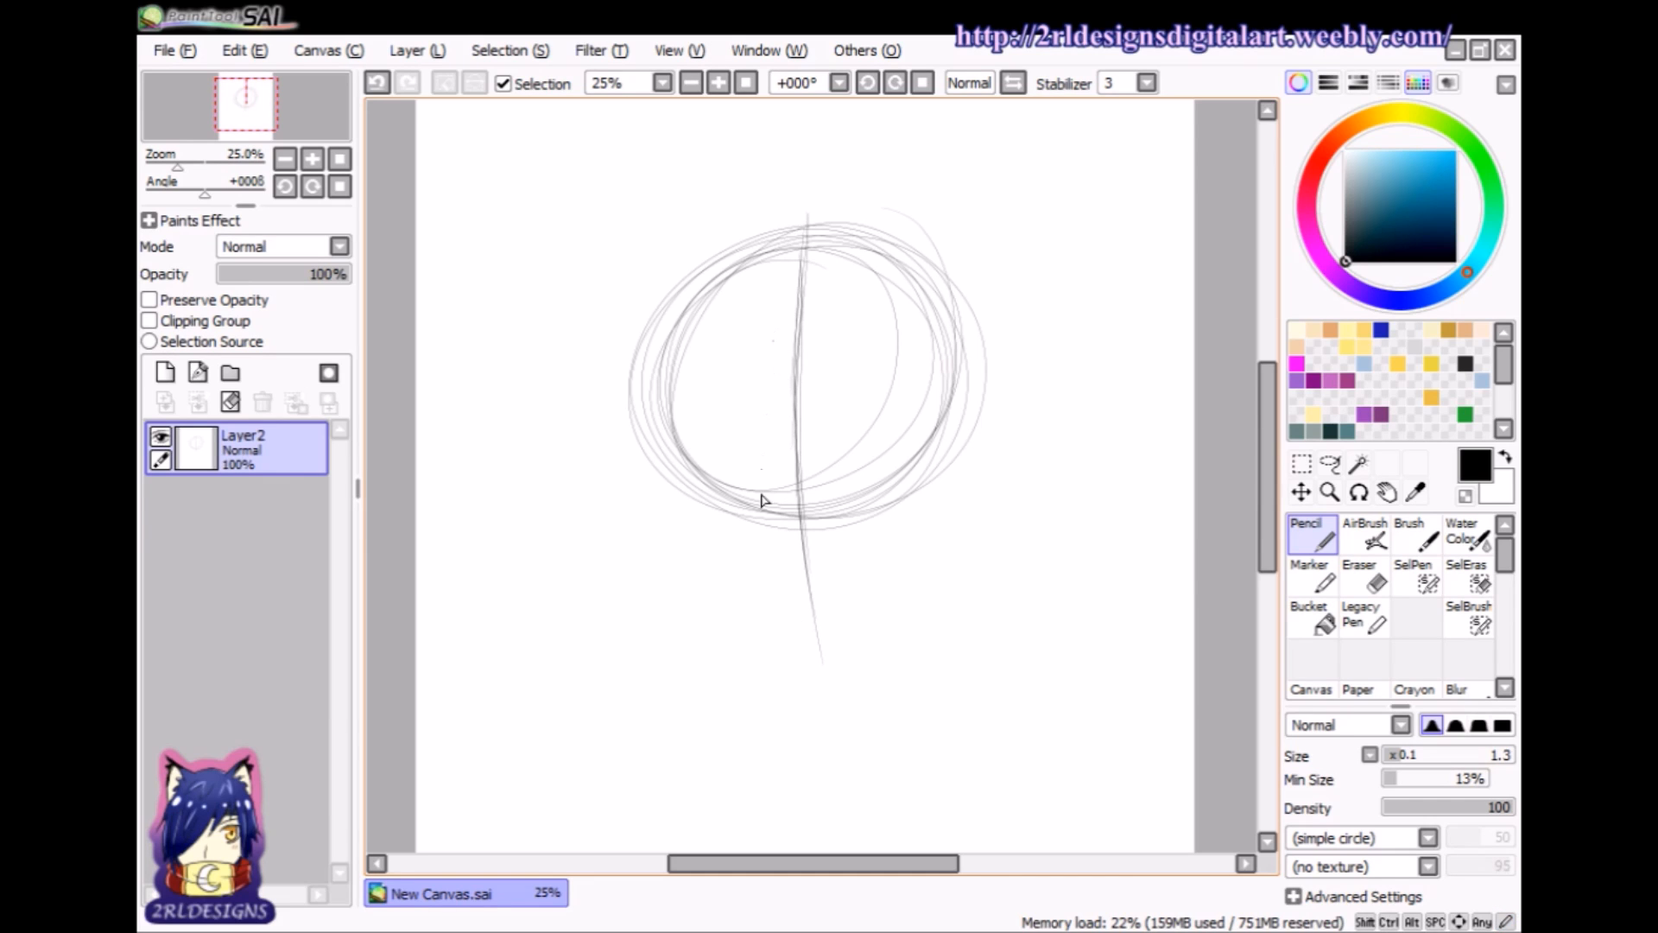
key("ctrl+z")
key("ctrl+z")
key("ctrl+z")
key("ctrl+z")
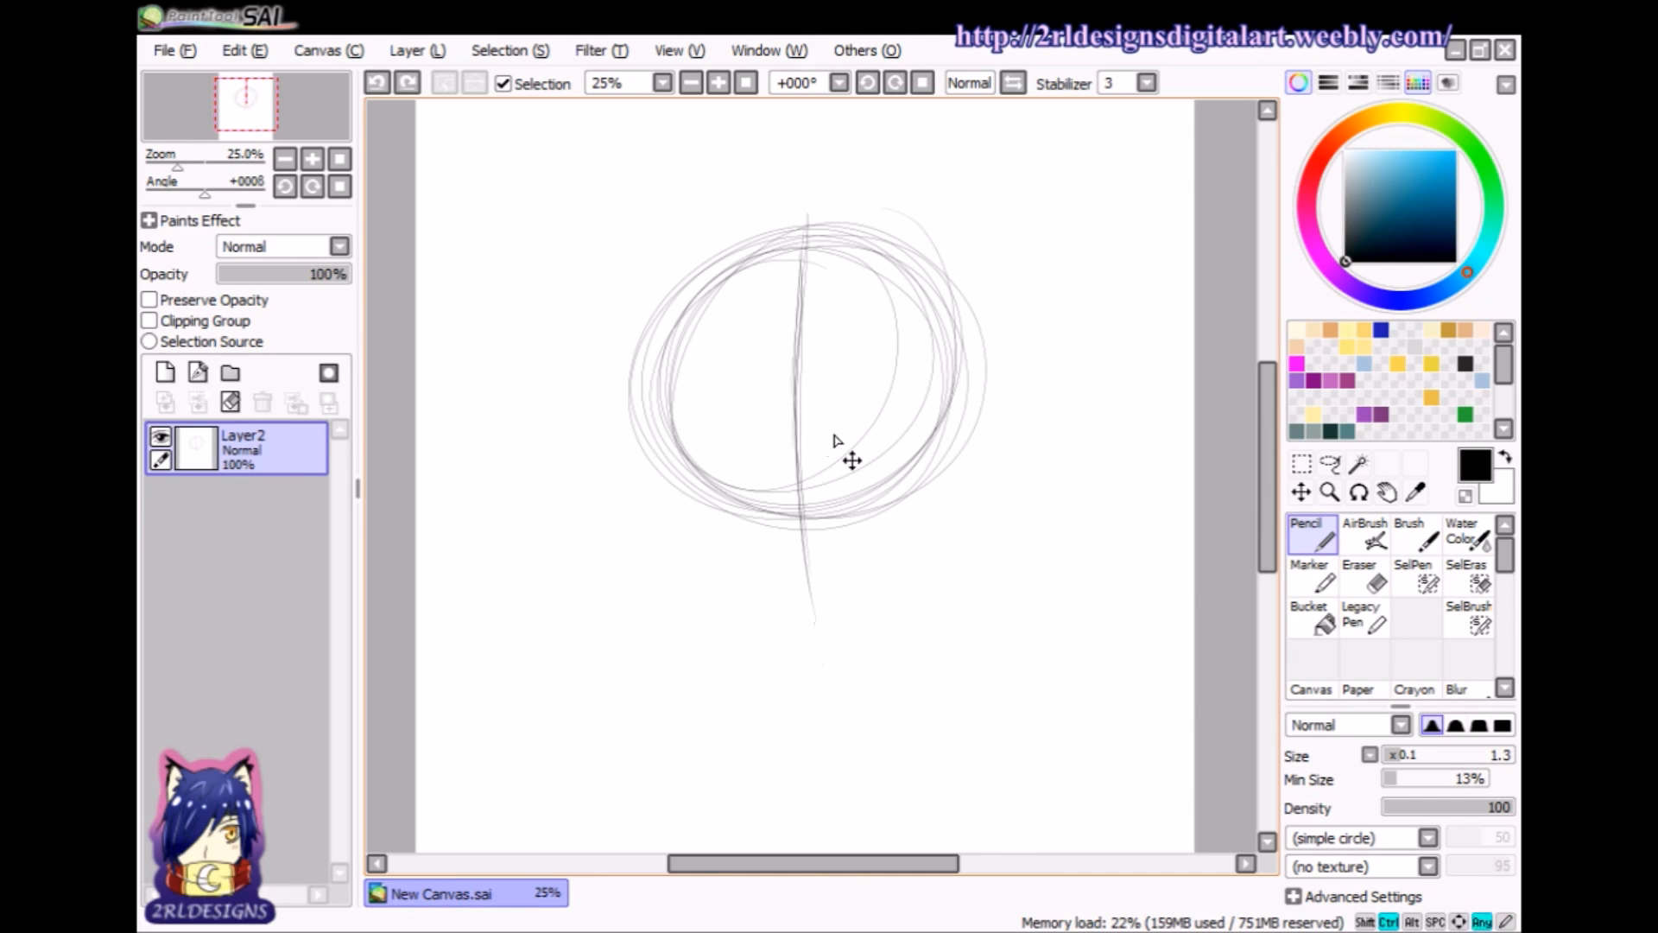
key("ctrl+z")
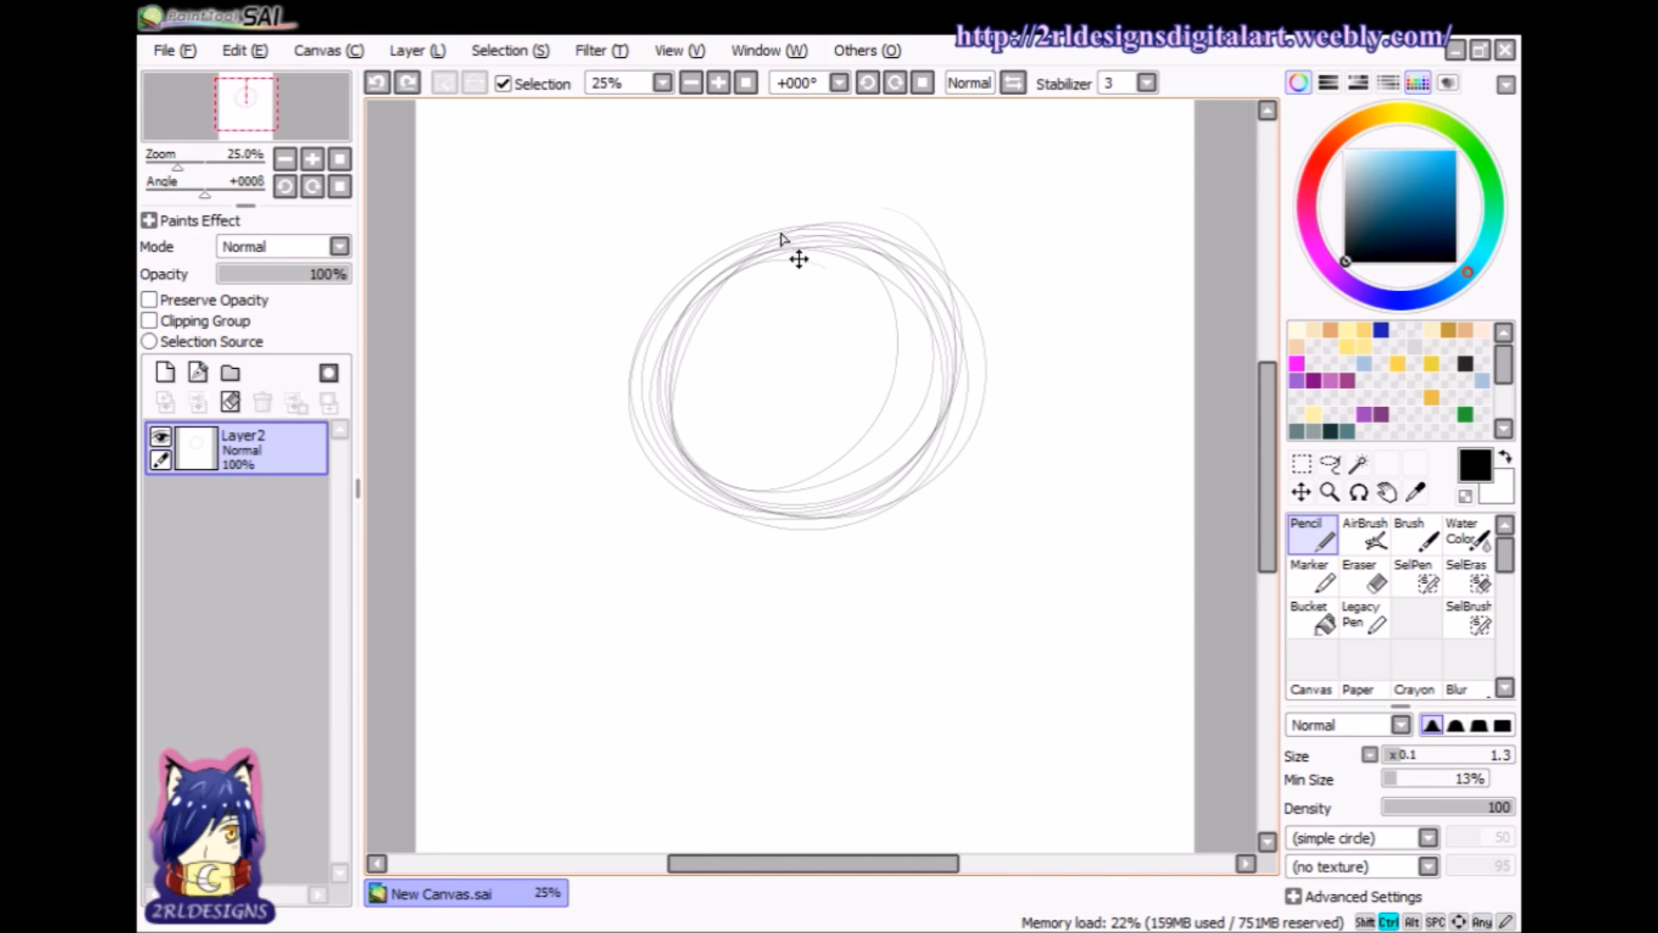
- Sketch a curved vertical guideline left of the circle's center down to the chin, and a shaded left-pointing arrow beside the head
left_click_drag(800, 211, 750, 425)
left_click_drag(763, 296, 749, 497)
left_click_drag(751, 350, 747, 566)
left_click_drag(745, 415, 759, 625)
left_click_drag(745, 505, 758, 660)
mouse_move(531, 380)
left_mouse_down()
mouse_move(465, 370)
mouse_move(493, 408)
mouse_move(480, 361)
mouse_move(471, 399)
mouse_move(485, 373)
mouse_move(451, 387)
mouse_move(467, 403)
left_mouse_up()
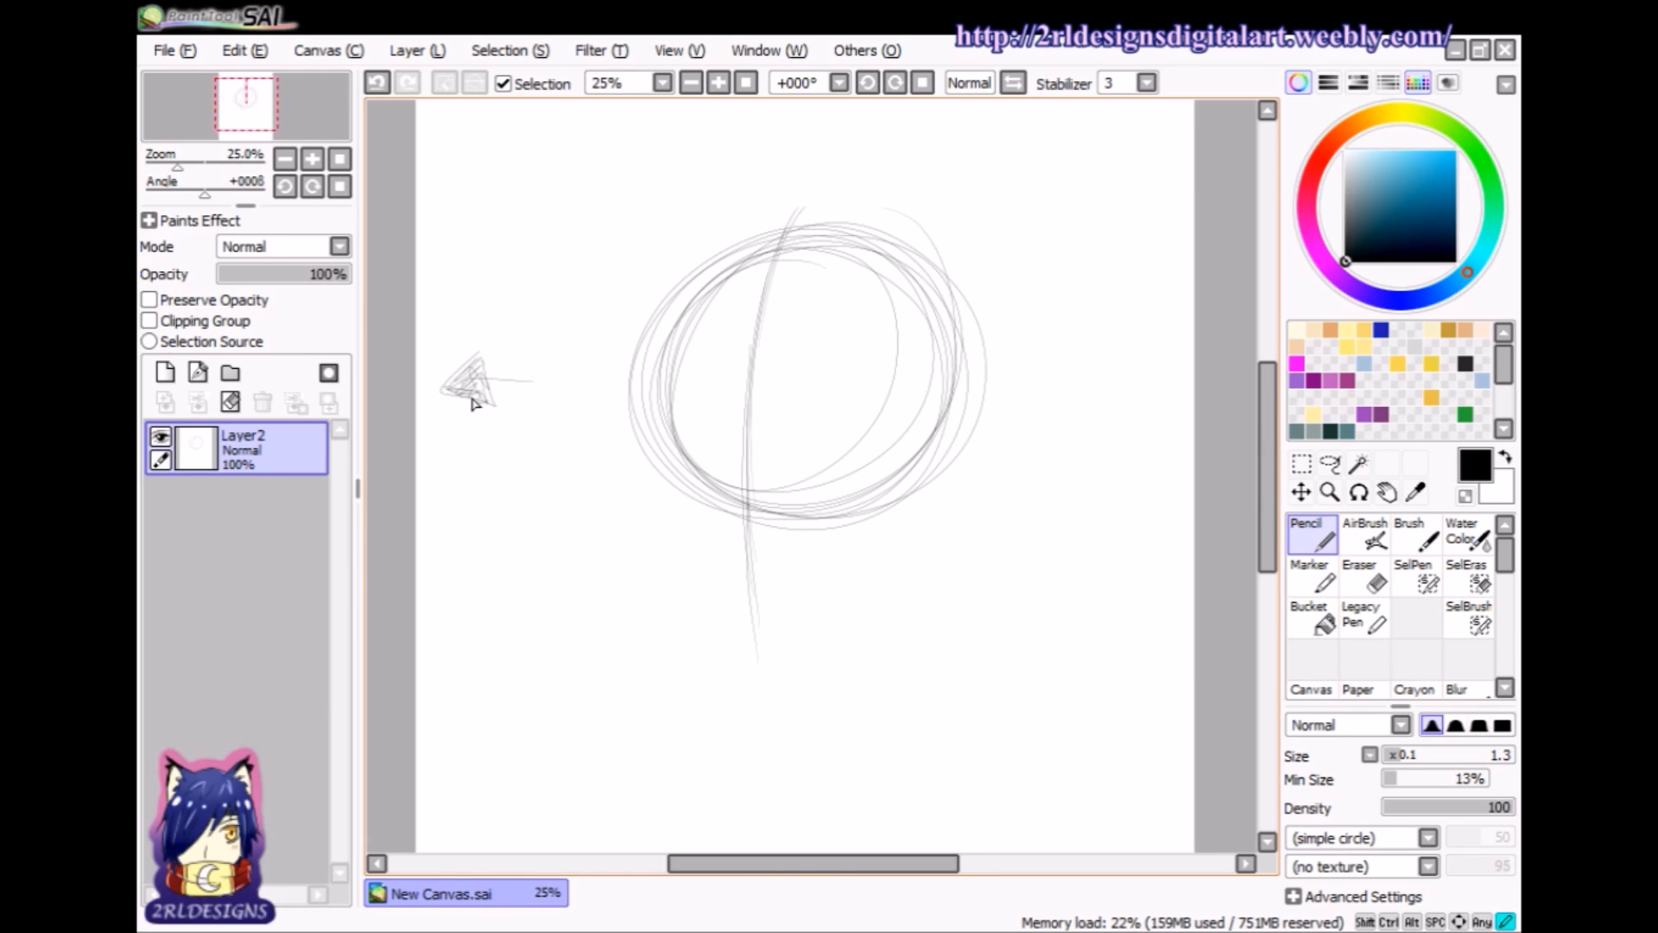
mouse_move(748, 564)
left_mouse_down()
mouse_move(742, 463)
mouse_move(755, 647)
left_mouse_up()
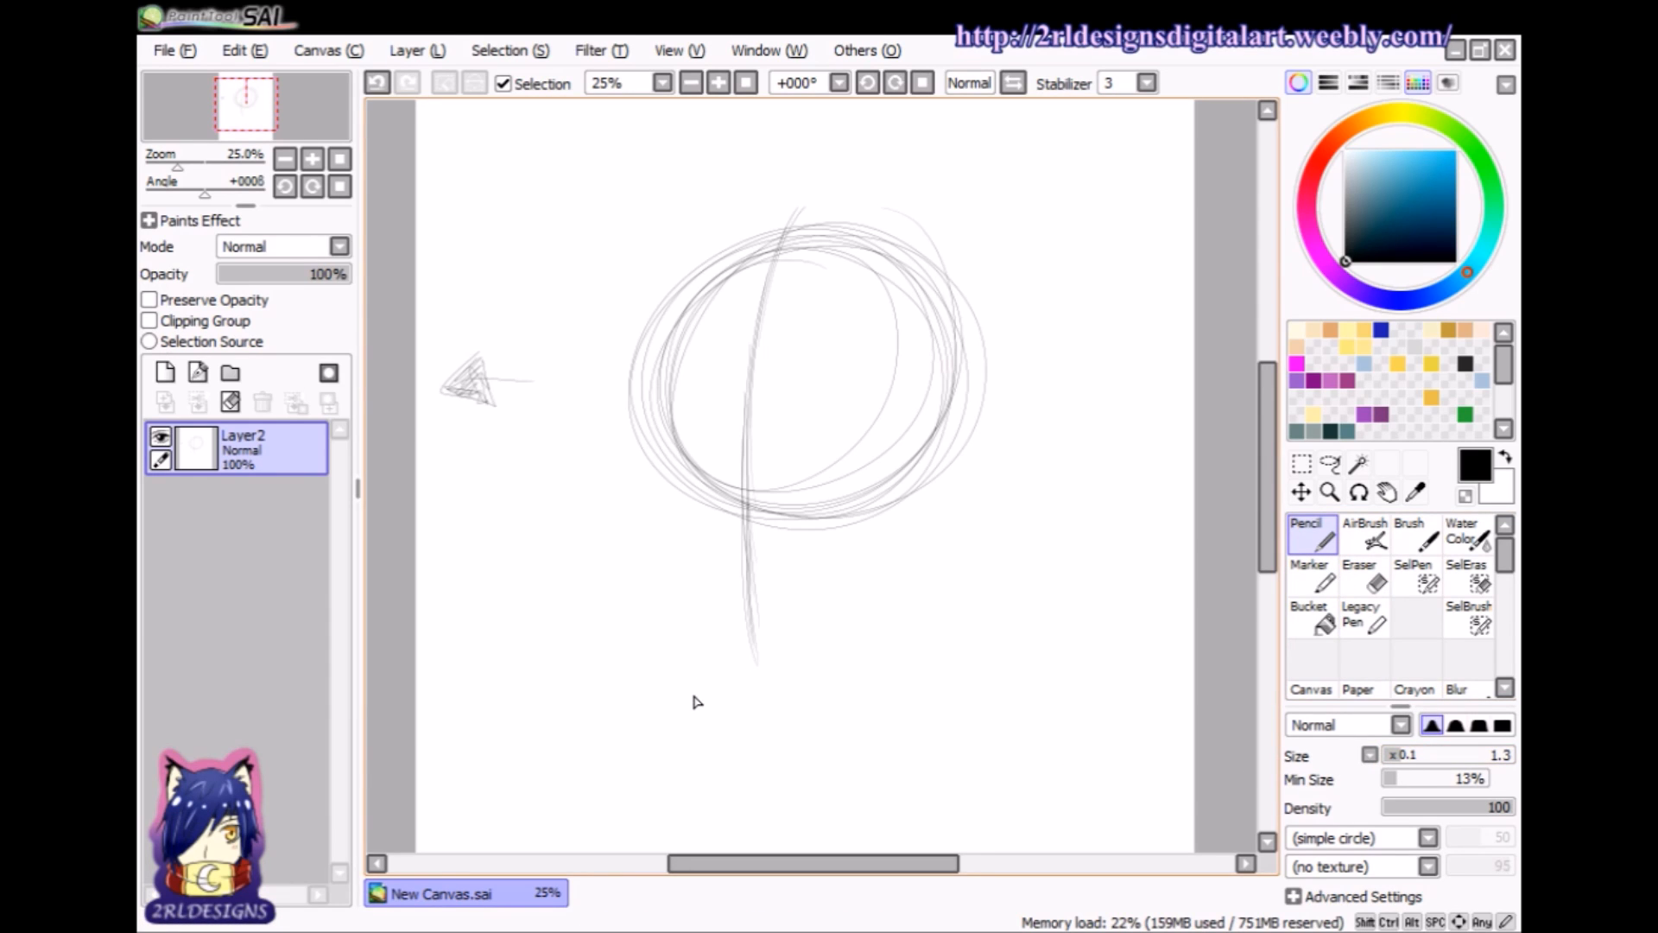
mouse_move(471, 367)
left_mouse_down()
mouse_move(450, 394)
mouse_move(479, 407)
mouse_move(478, 364)
mouse_move(445, 391)
left_mouse_up()
- Sketch two slanted jaw guidelines from the sides of the circle, meeting at the chin end of the vertical guideline
left_click_drag(659, 480, 692, 559)
left_click_drag(642, 443, 703, 596)
left_click_drag(658, 489, 751, 670)
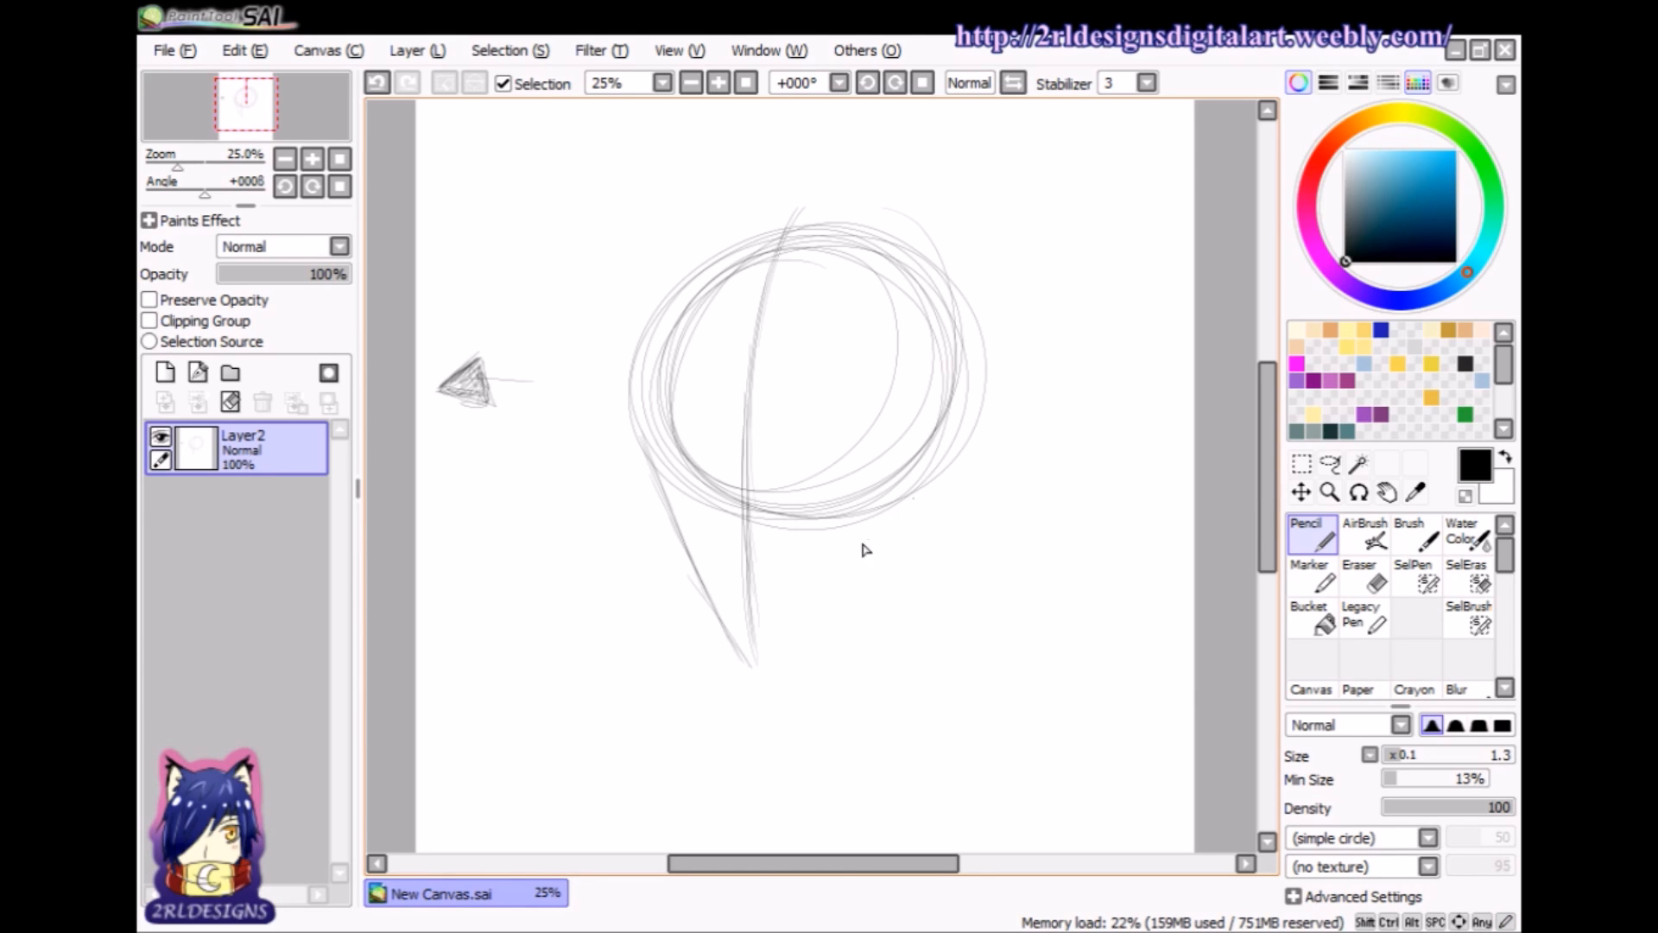
left_click_drag(894, 491, 762, 658)
mouse_move(884, 523)
left_mouse_down()
mouse_move(765, 658)
mouse_move(825, 586)
mouse_move(801, 619)
left_mouse_up()
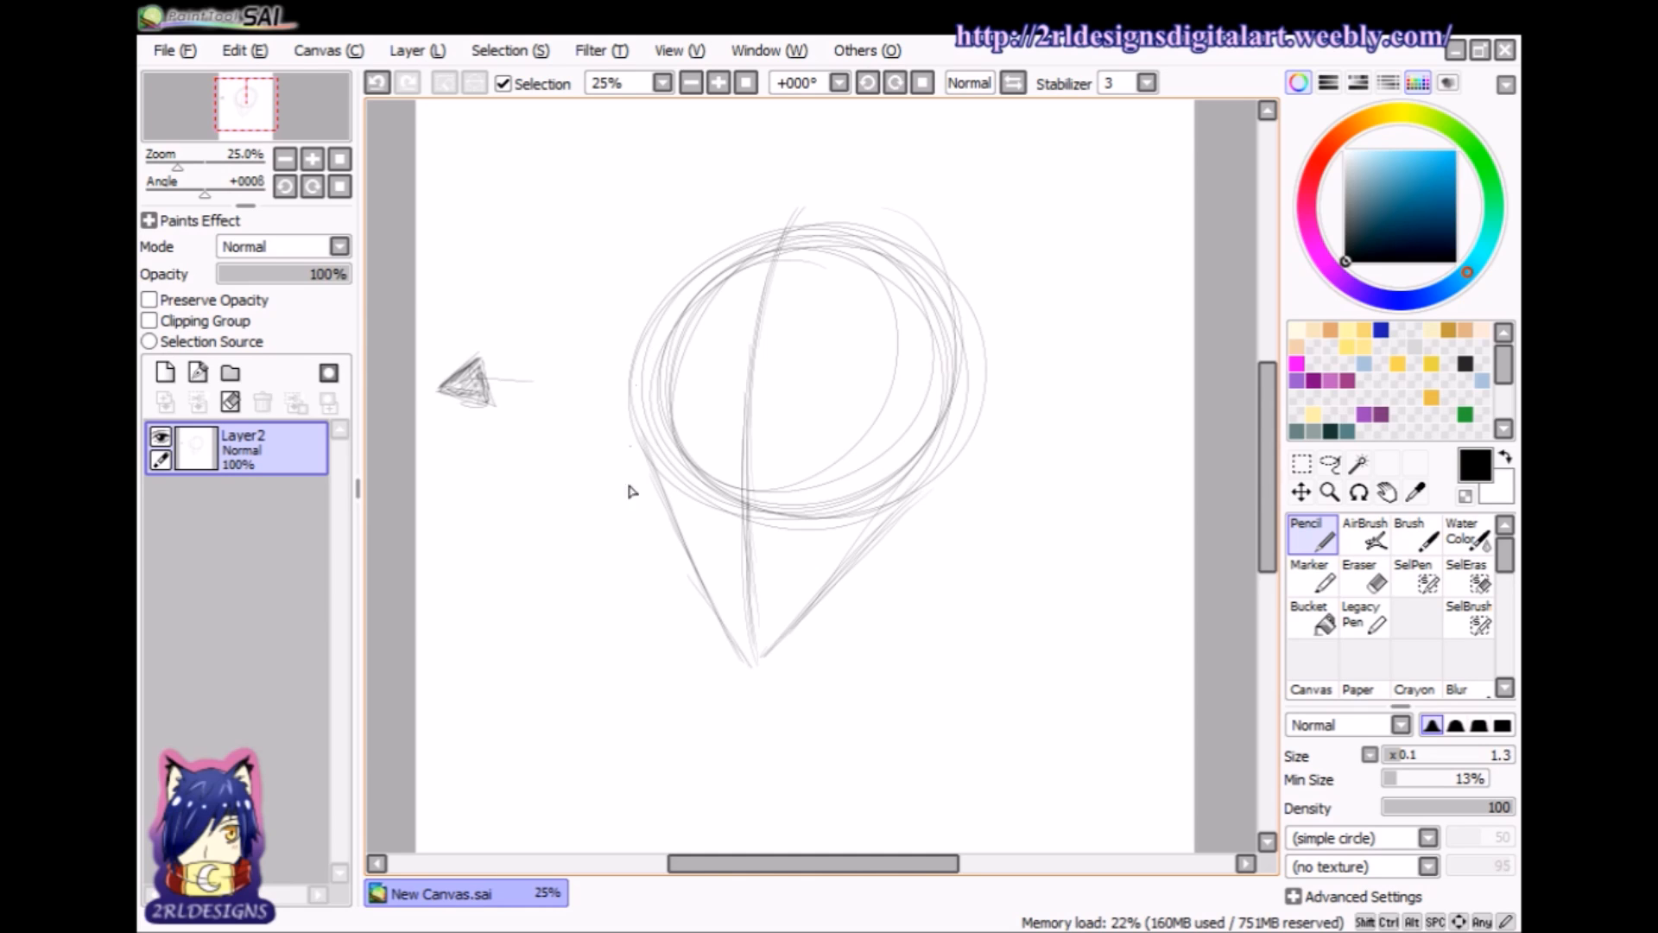
left_click_drag(894, 500, 764, 656)
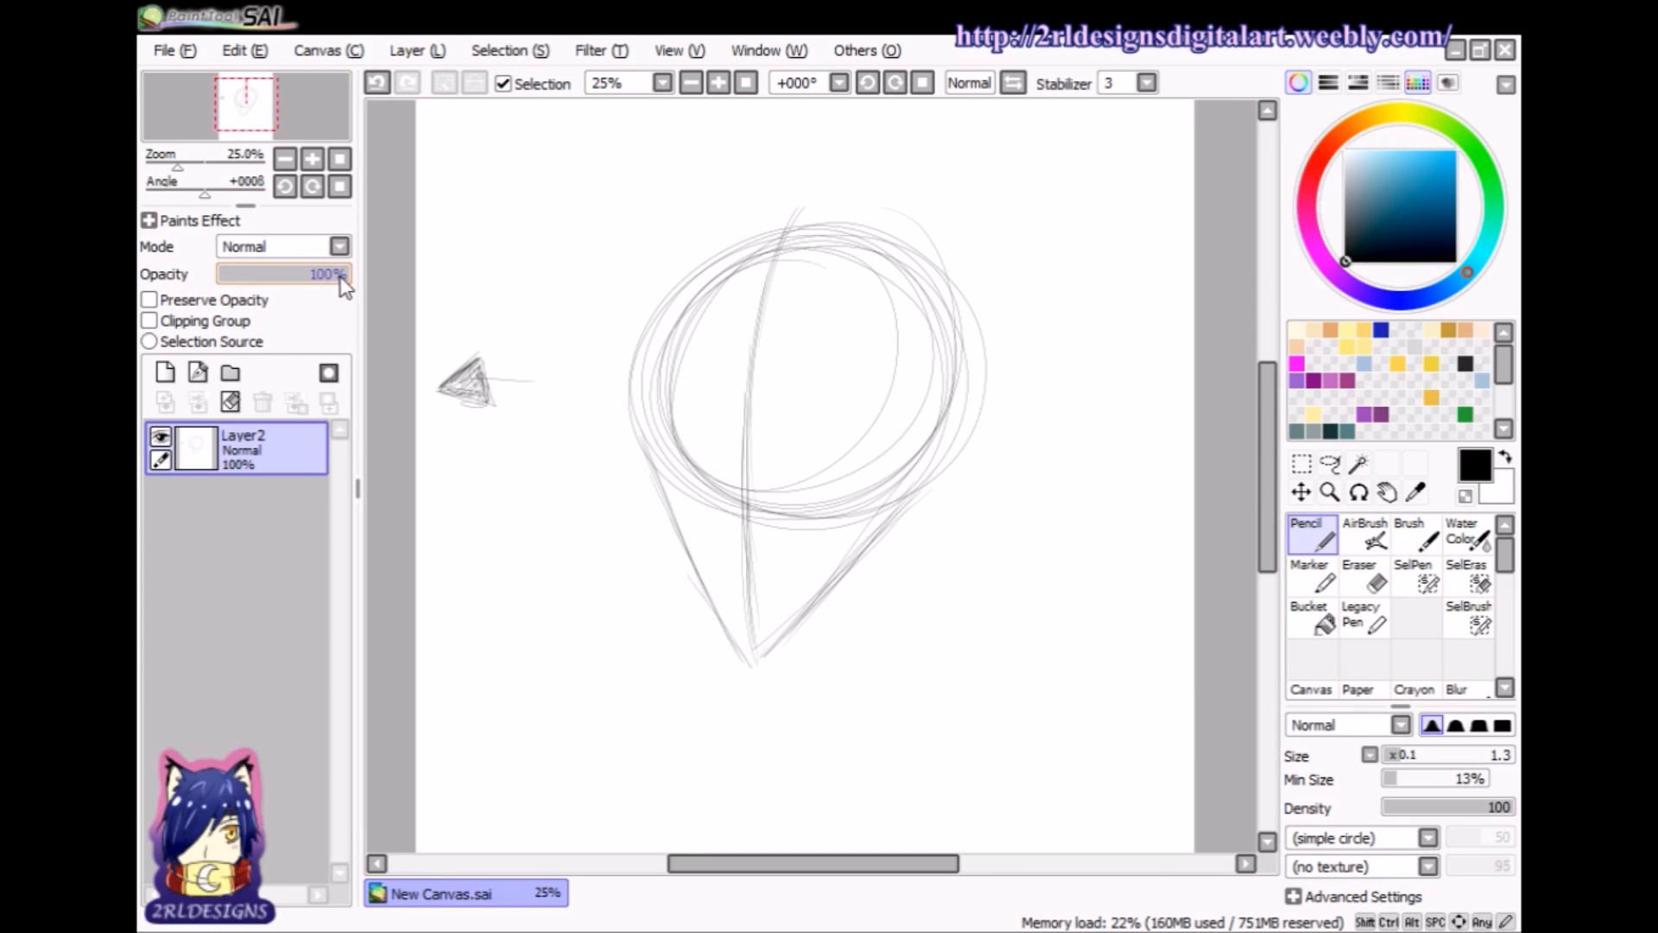
- Lower the guide sketch layer's opacity to 40% and add a new layer above it
mouse_move(344, 274)
left_mouse_down()
mouse_move(259, 296)
mouse_move(273, 295)
left_mouse_up()
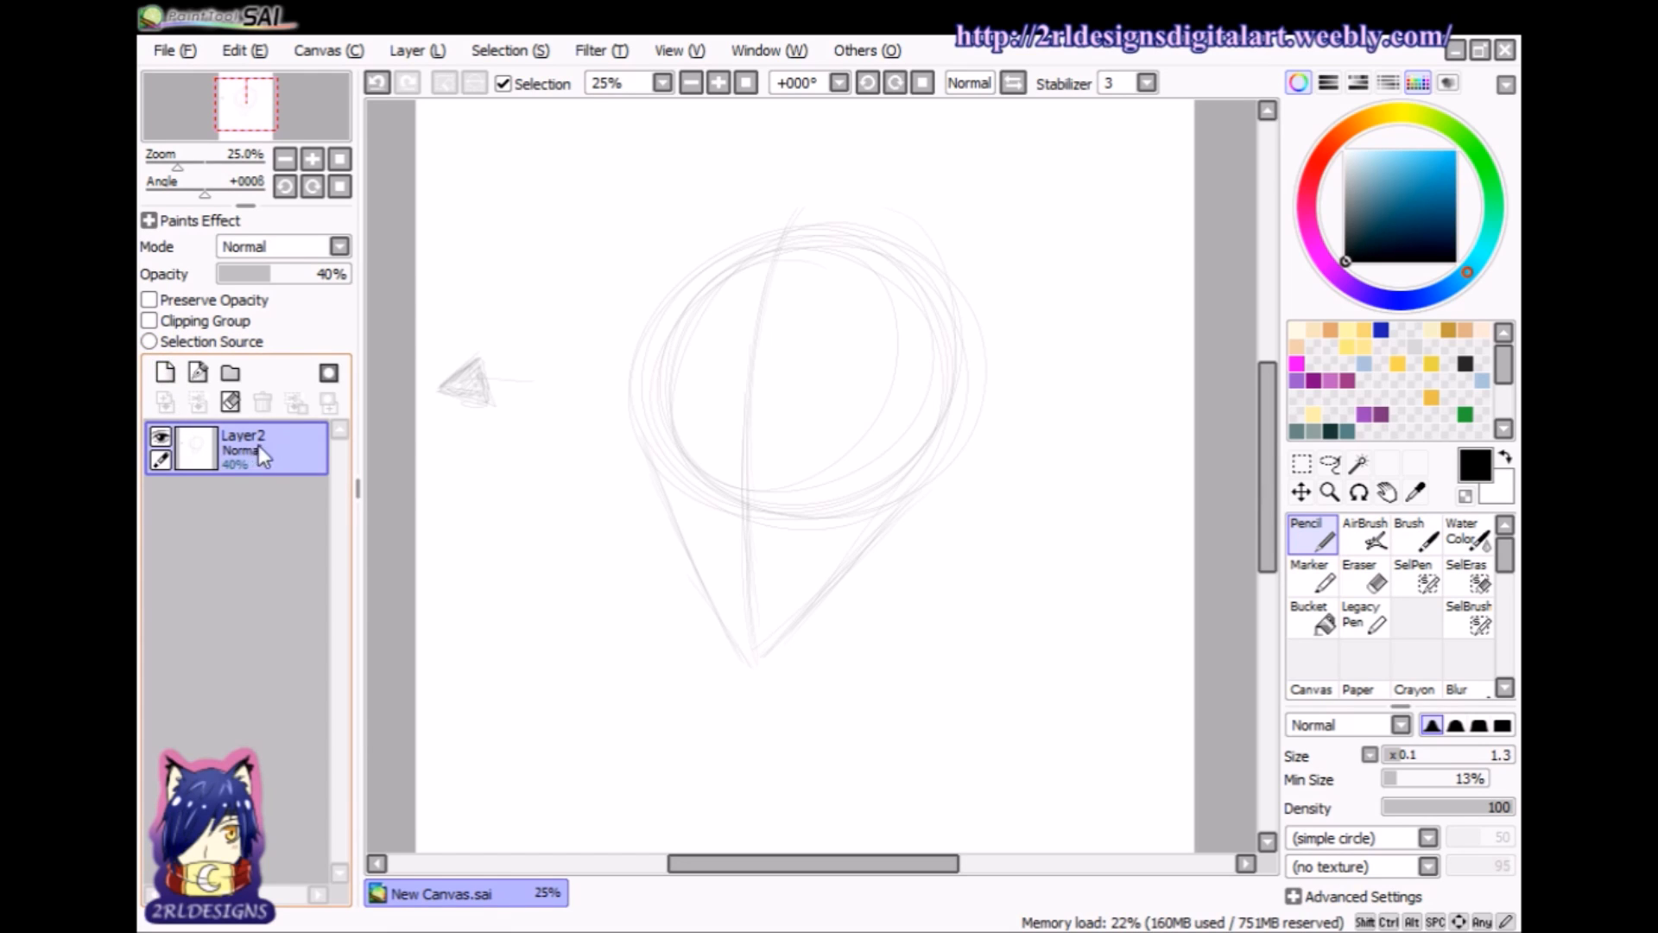
left_click(164, 374)
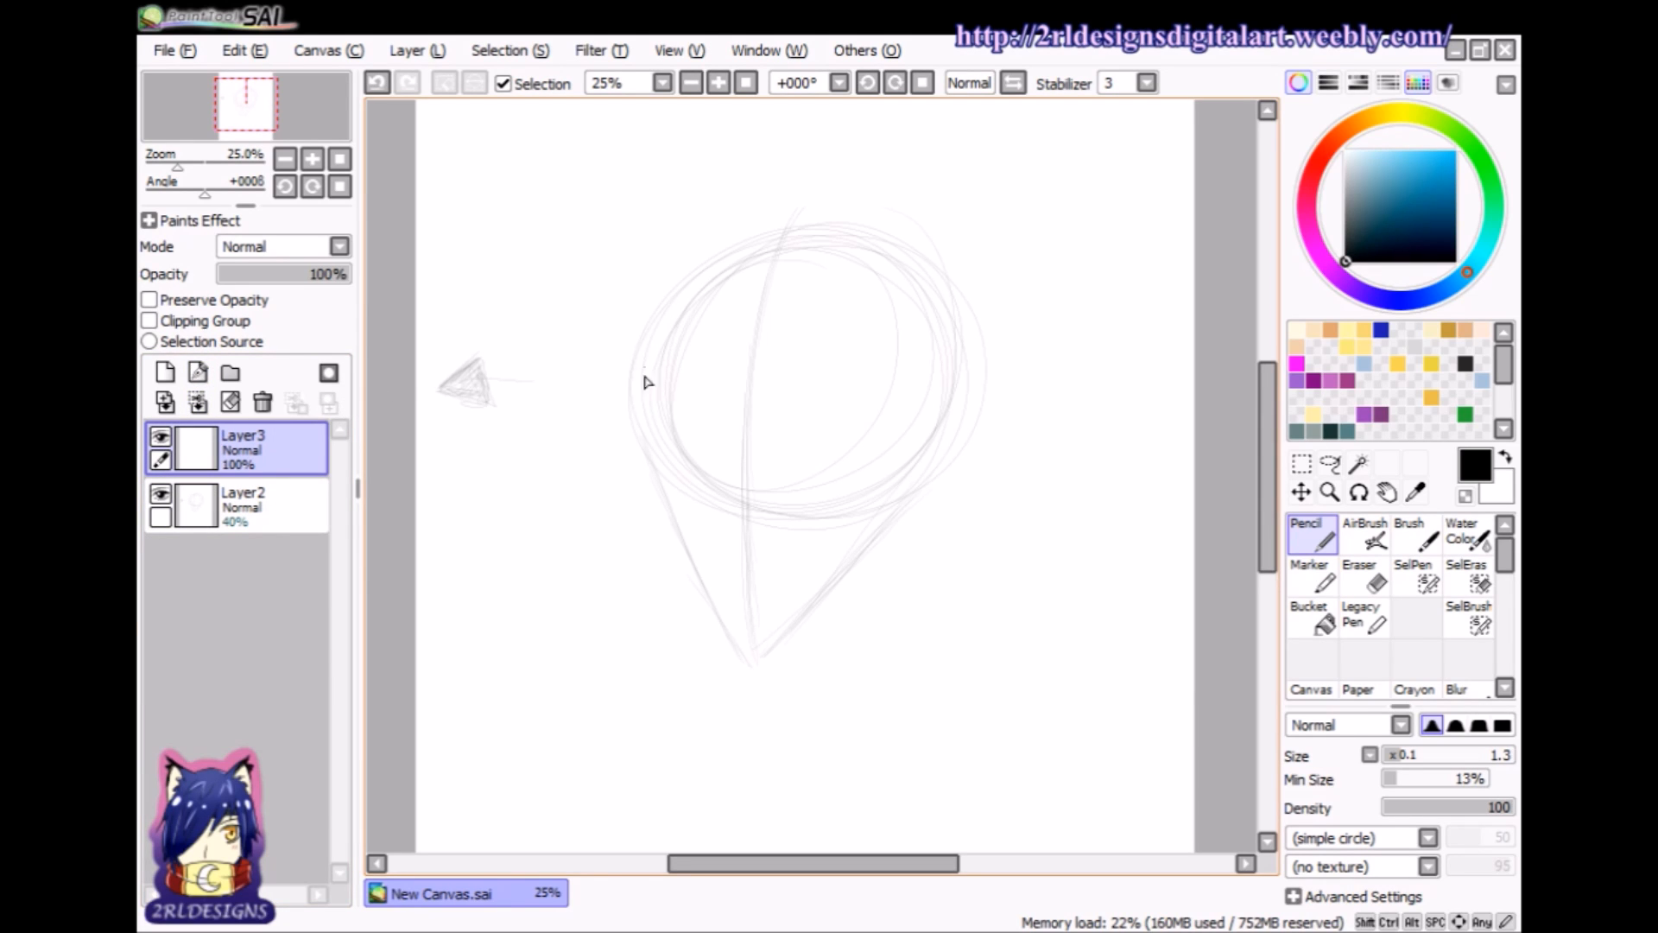
- Outline the left side of the face with dark strokes from brow to cheek, setting the pencil size to 2.0
left_click_drag(662, 338, 656, 451)
left_click_drag(662, 395, 660, 450)
left_click_drag(1402, 763, 1419, 765)
left_click(718, 83)
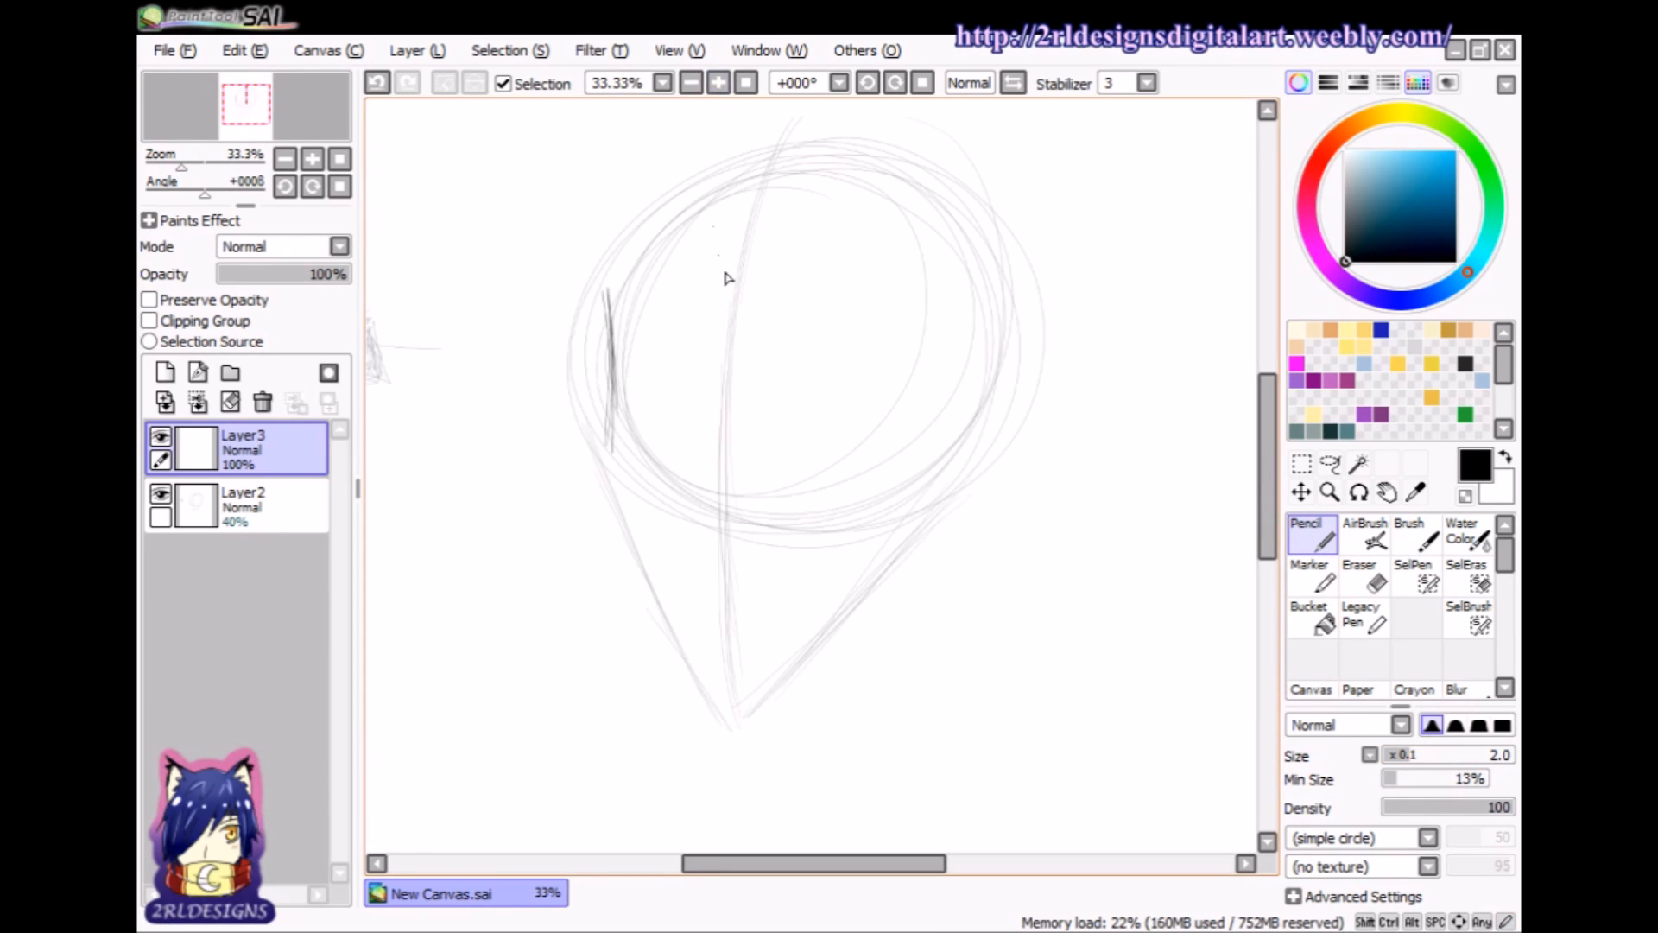
left_click_drag(1267, 465, 1266, 449)
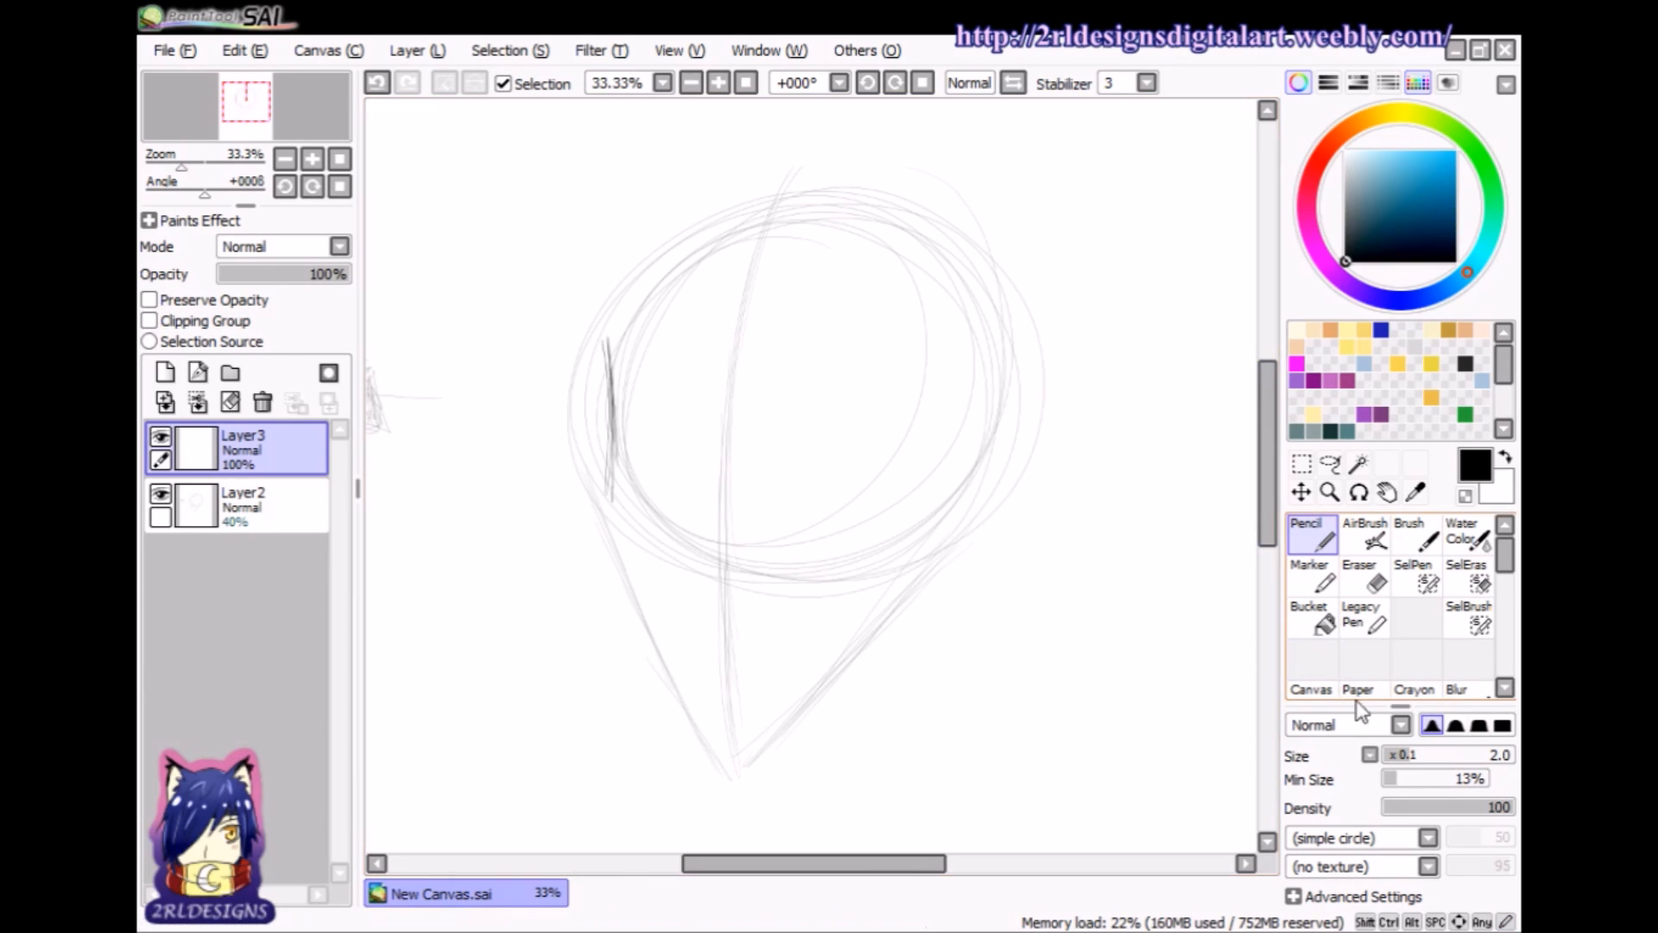
left_click_drag(603, 375, 607, 537)
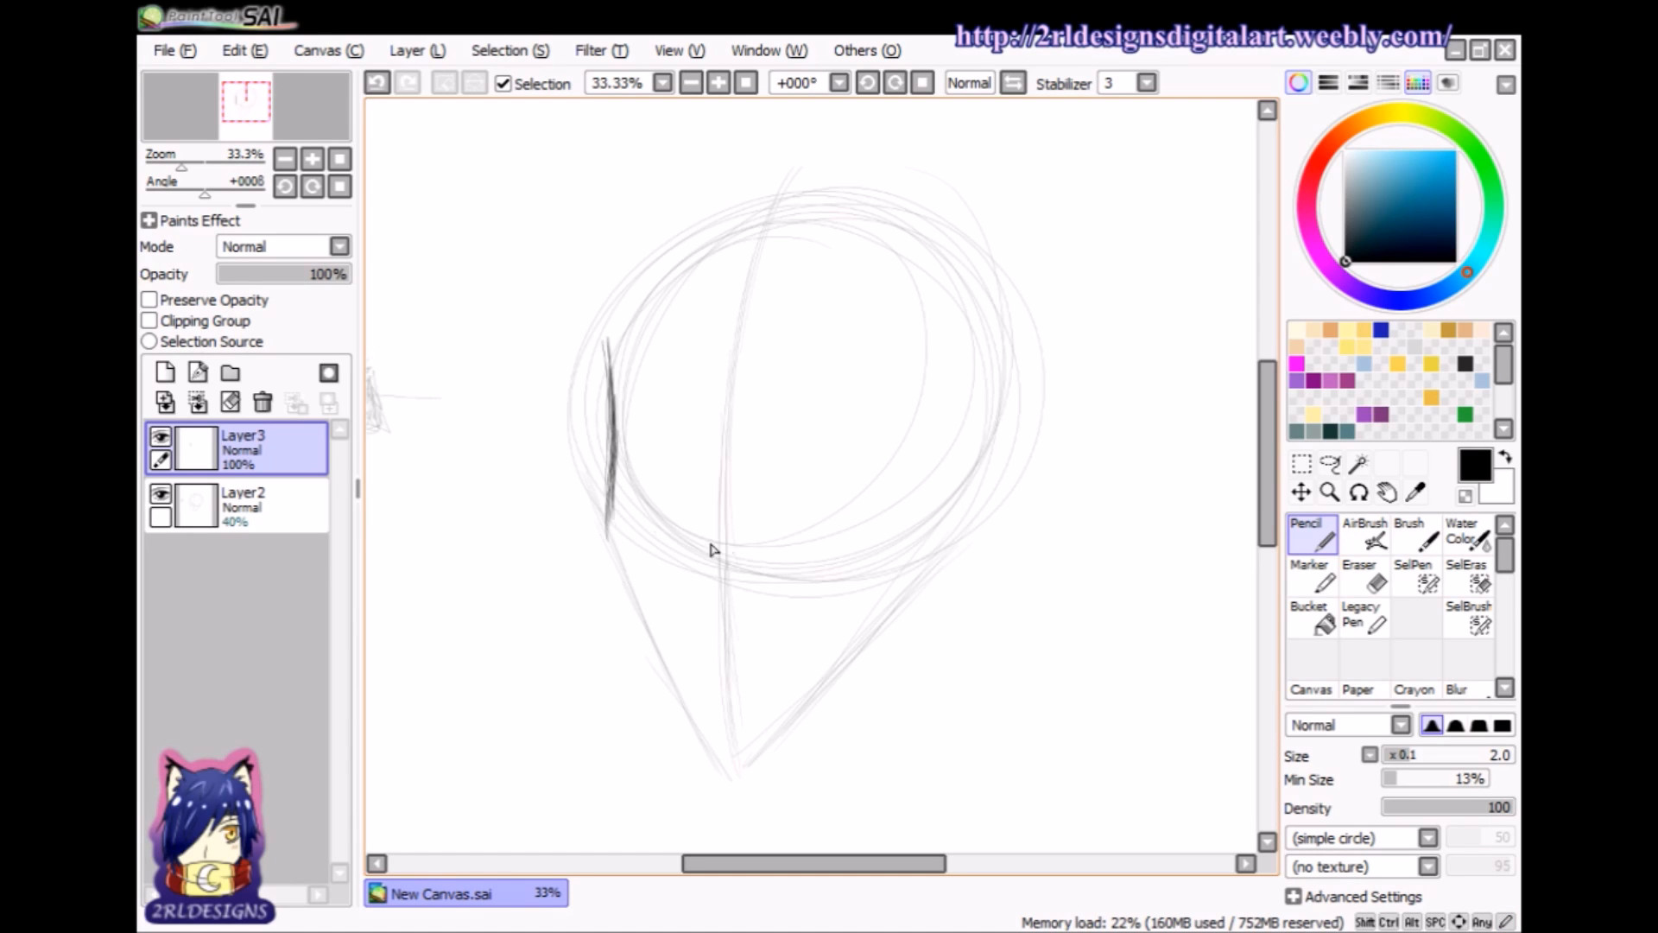
- Outline the left jaw from the cheek down to the chin and erase the stray line ends near the chin
left_click_drag(607, 519, 625, 594)
left_click_drag(606, 528, 637, 627)
left_click_drag(613, 561, 683, 696)
left_click_drag(619, 593, 696, 722)
left_click_drag(658, 663, 702, 725)
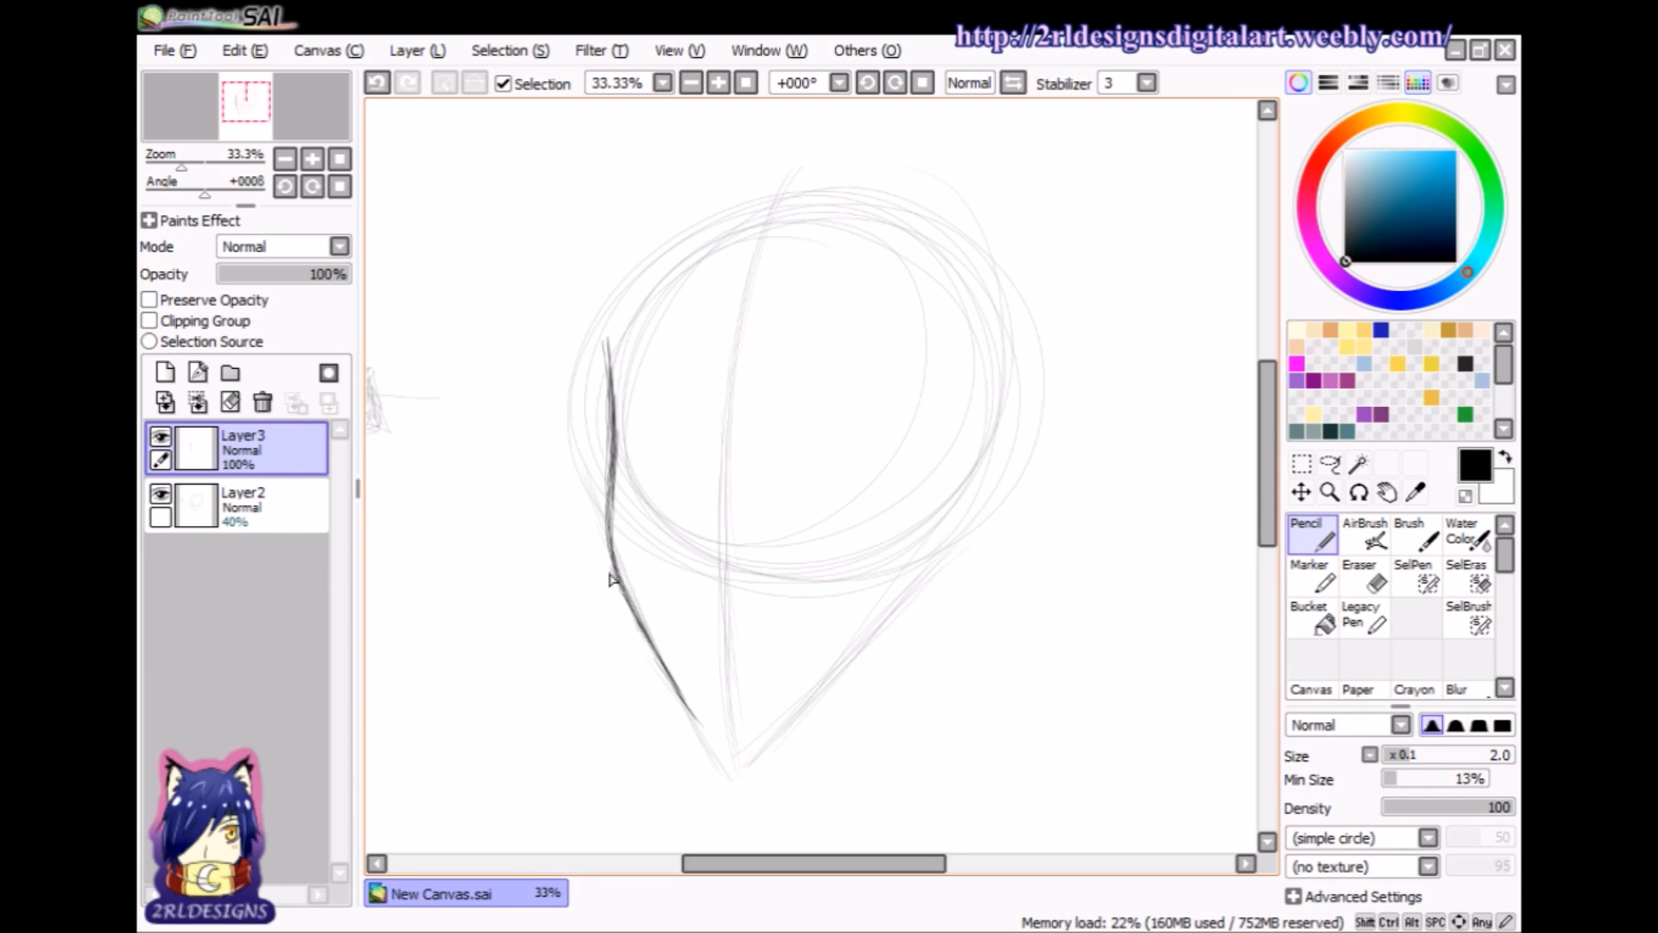
left_click_drag(619, 592, 715, 734)
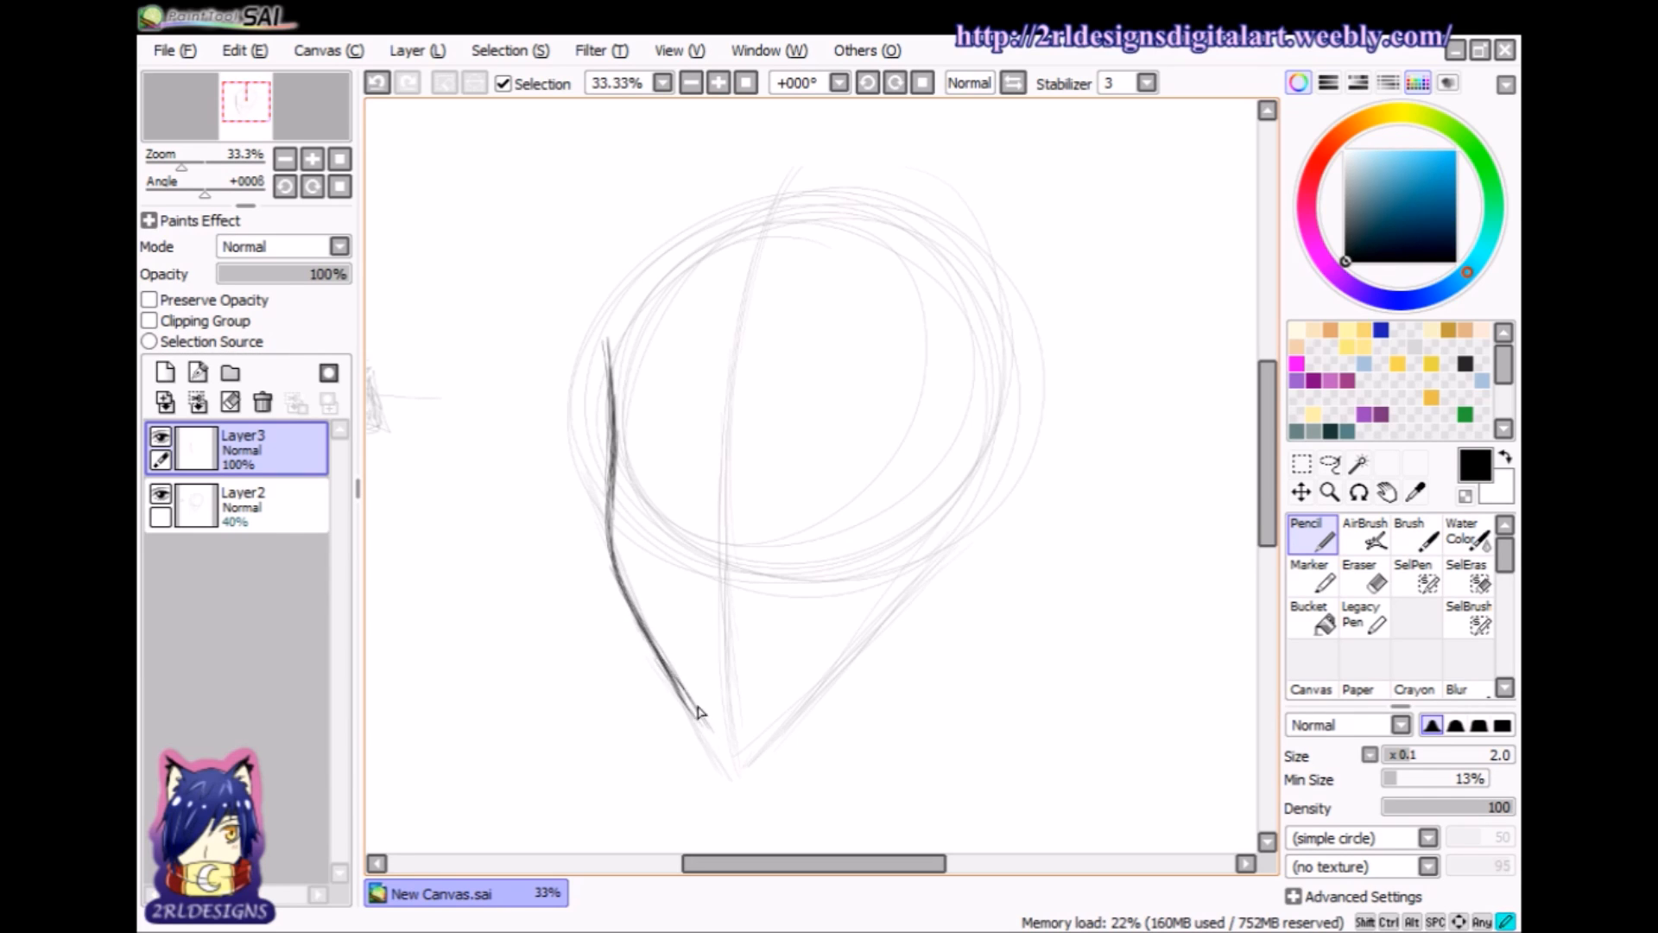
left_click_drag(672, 679, 718, 735)
left_click(1366, 577)
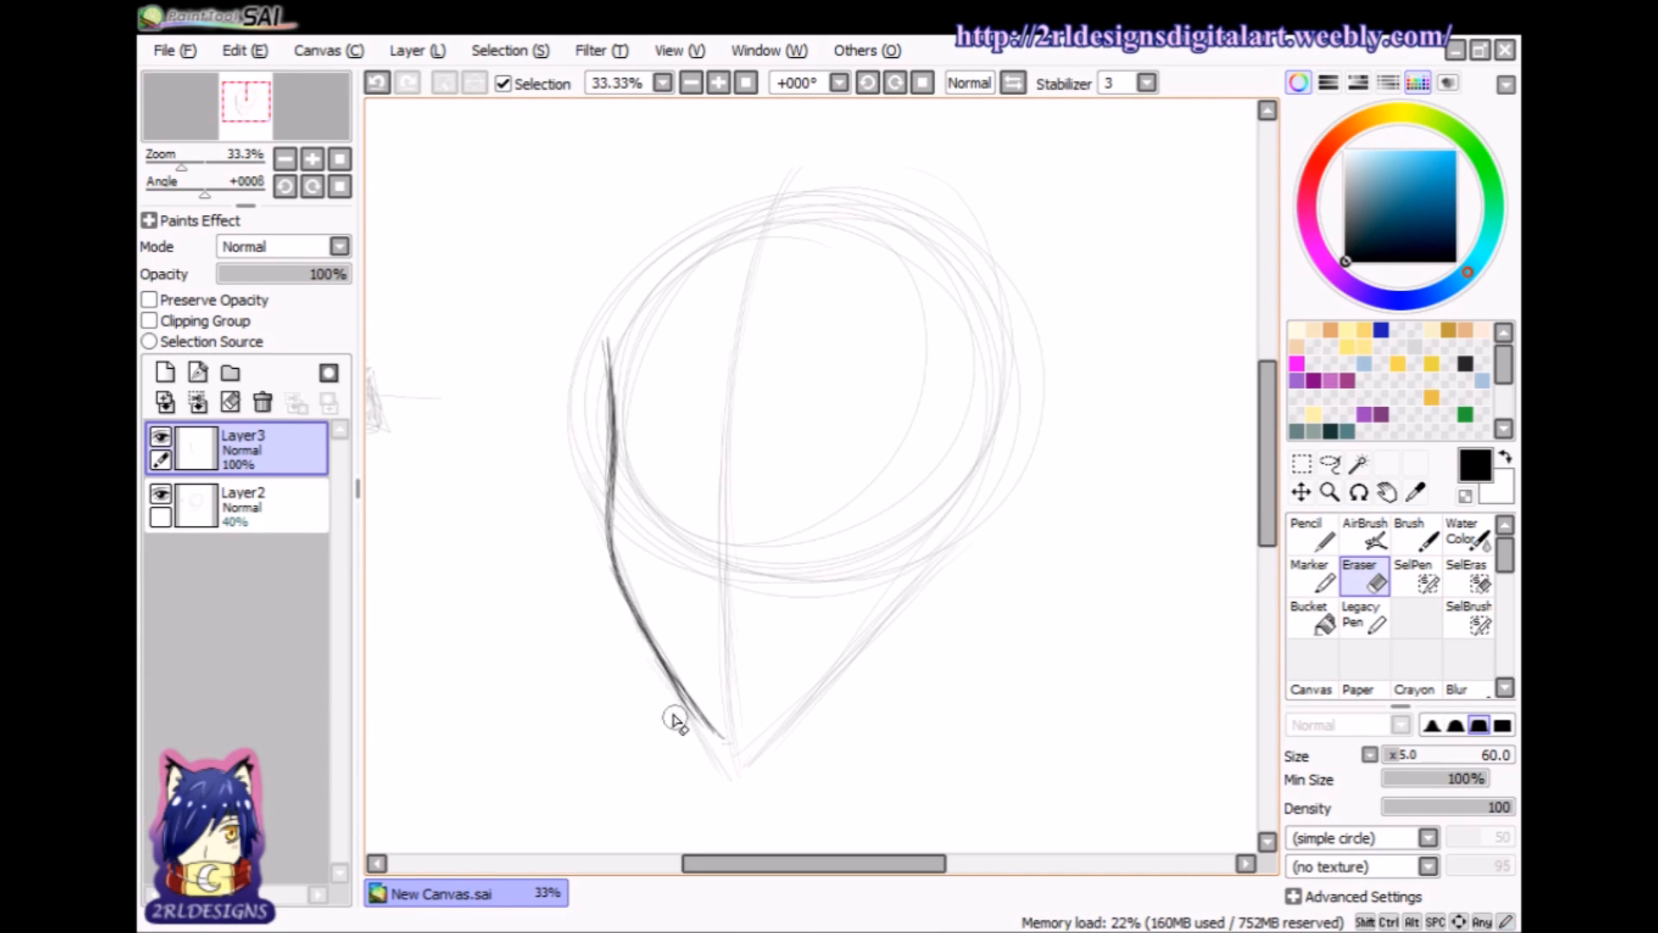
left_click(1313, 537)
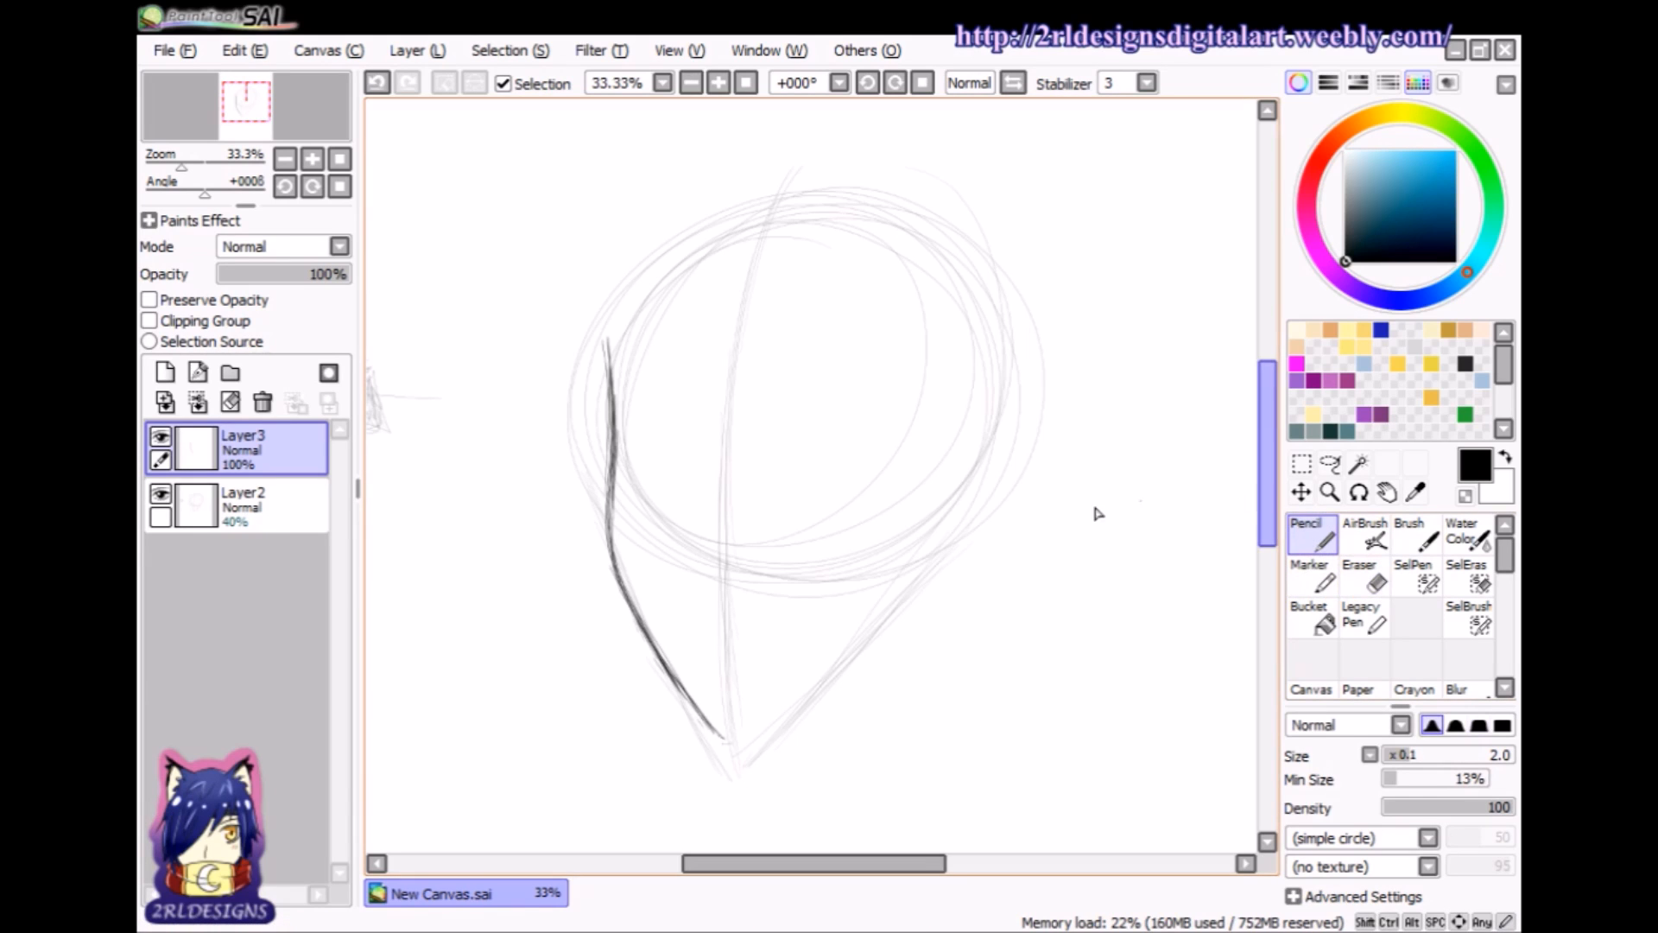
- Outline the right jaw from the chin up to the lower edge of the head circle
left_click_drag(725, 741, 851, 665)
left_click_drag(760, 720, 868, 649)
left_click_drag(820, 684, 896, 628)
left_click_drag(862, 654, 917, 602)
left_click_drag(884, 638, 779, 703)
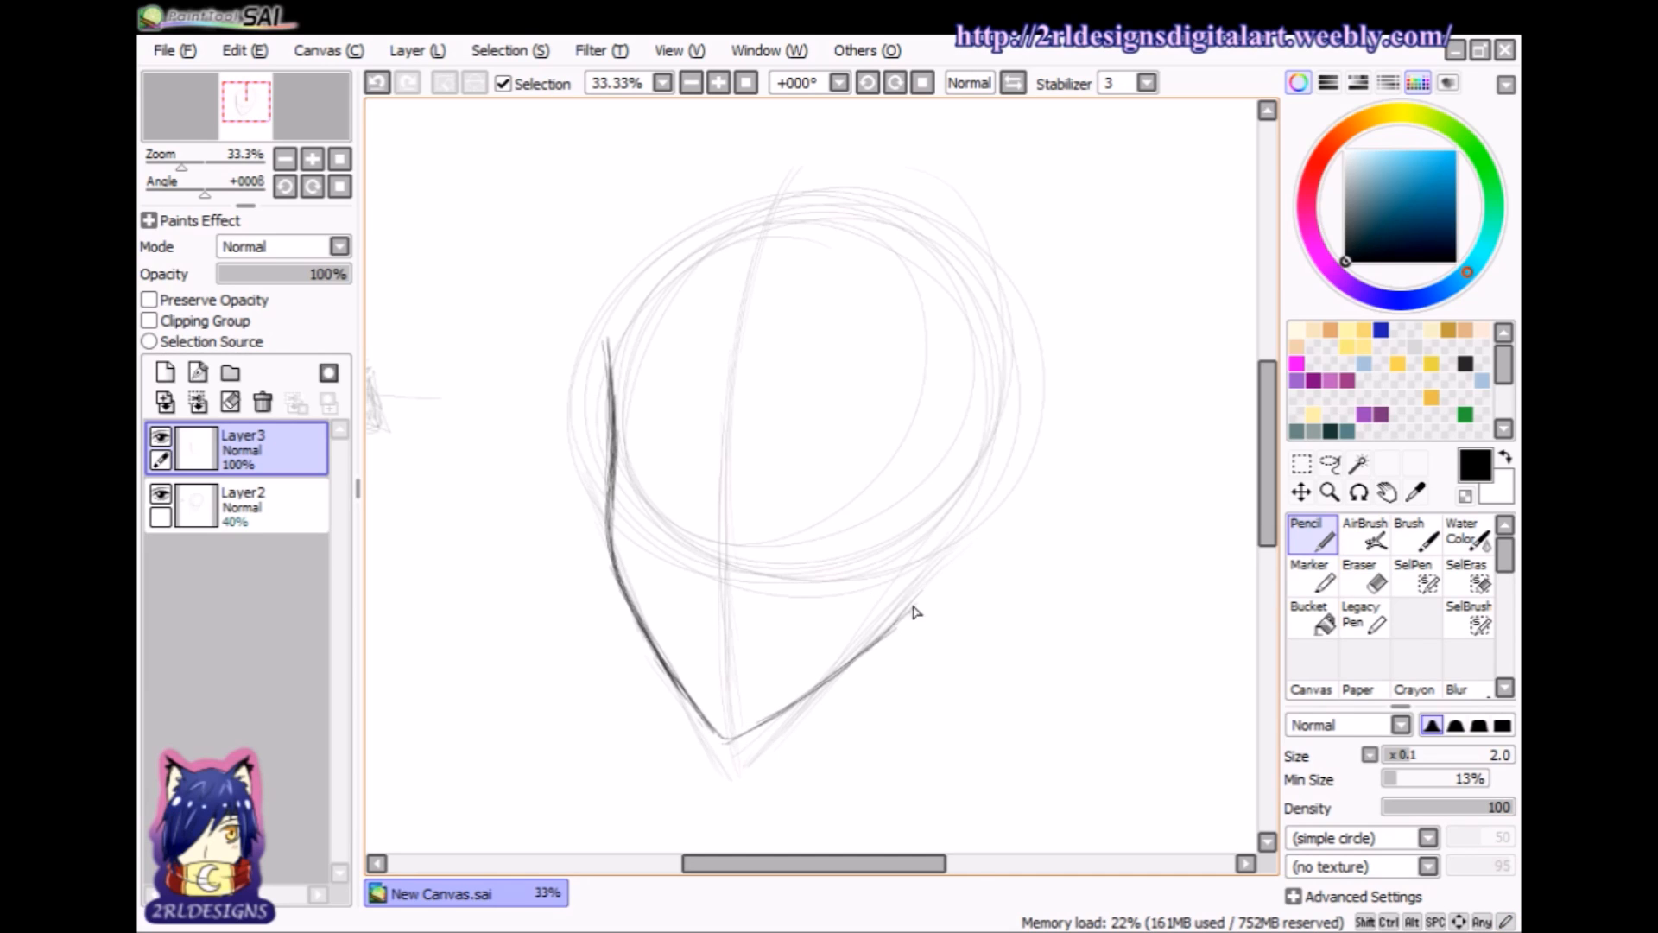
mouse_move(915, 605)
left_mouse_down()
mouse_move(947, 540)
mouse_move(877, 641)
left_mouse_up()
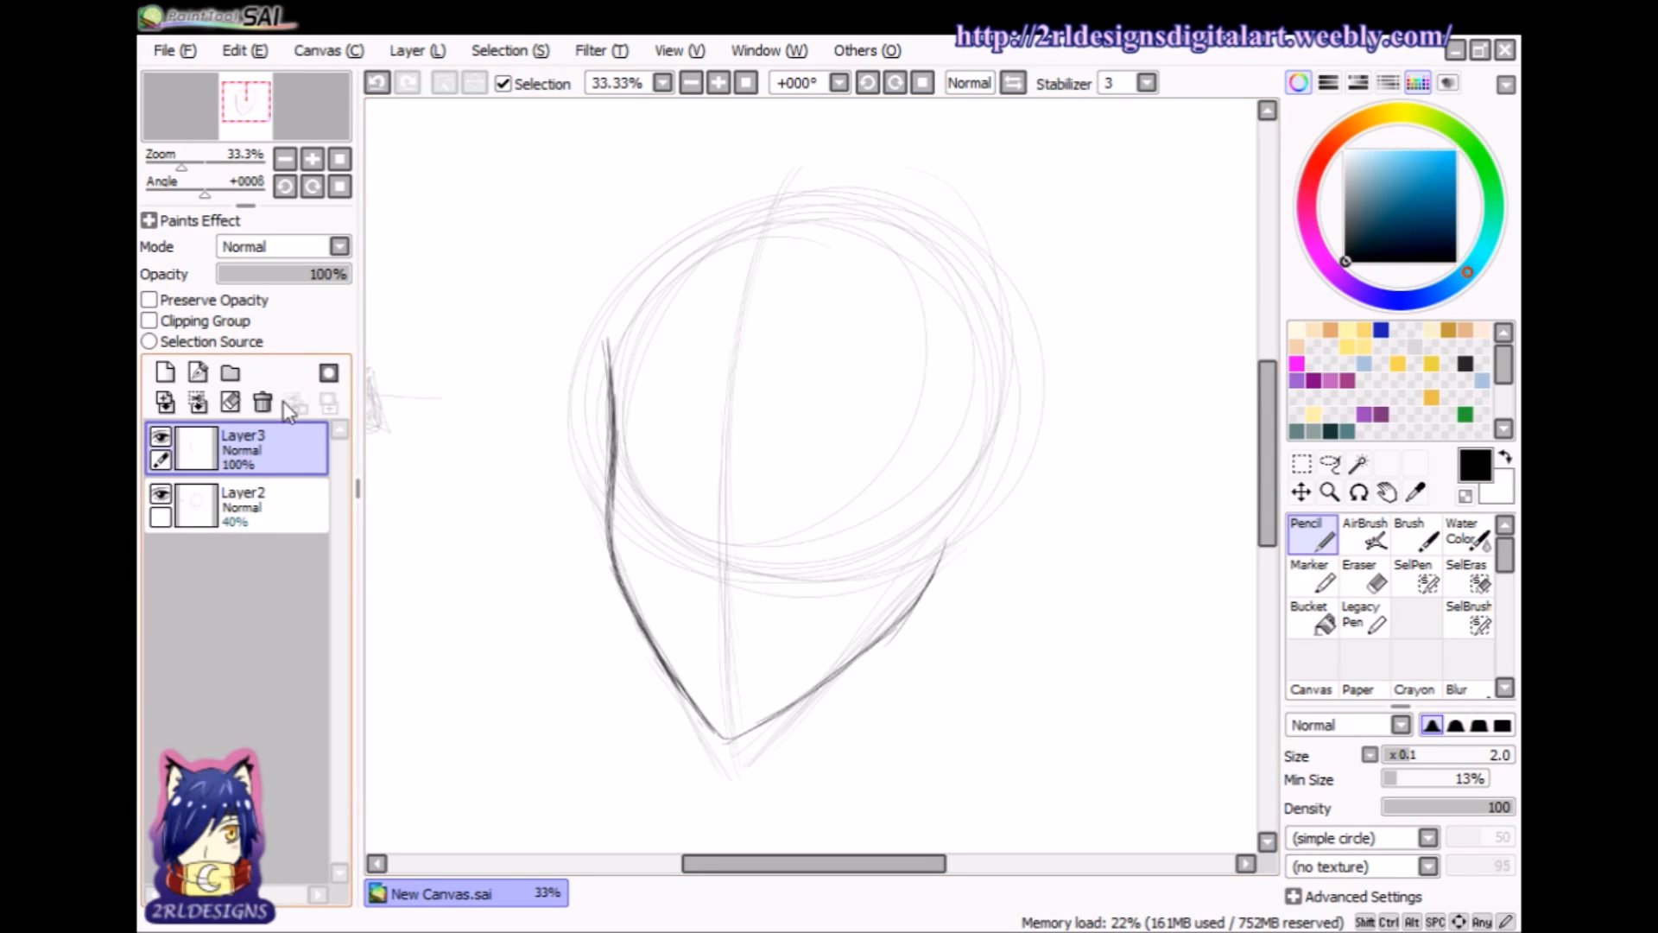
- Make the 40% opacity guide layer Layer2 active
left_click(275, 510)
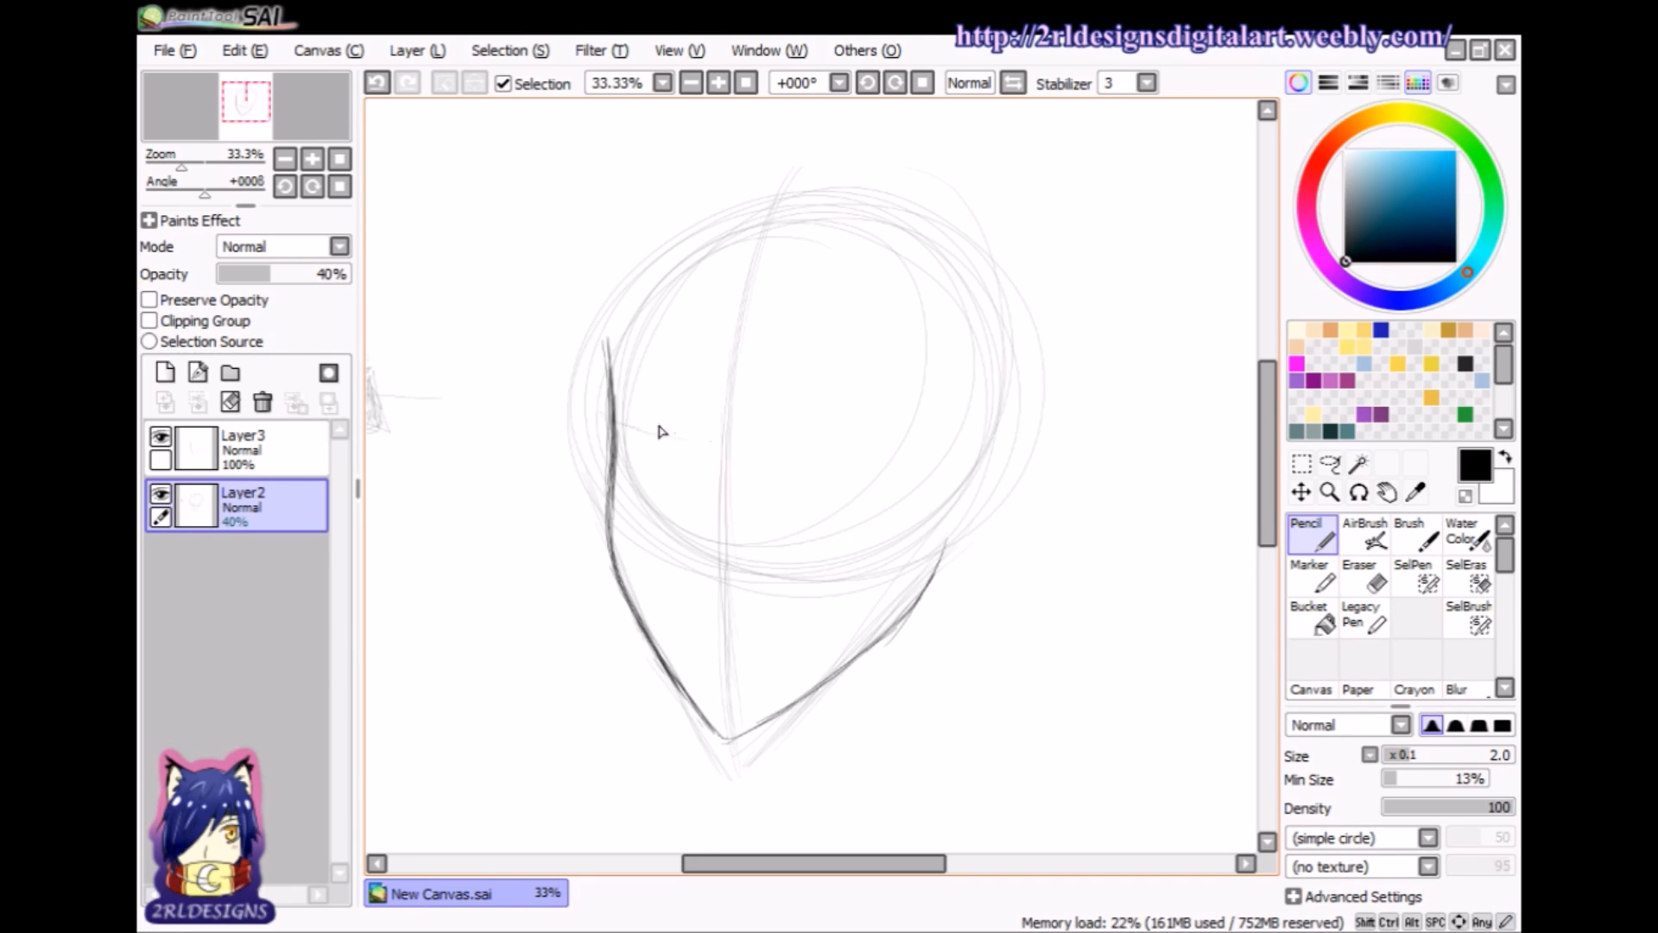
left_click_drag(595, 416, 724, 438)
left_click_drag(618, 439, 746, 446)
mouse_move(654, 445)
left_mouse_down()
mouse_move(834, 431)
mouse_move(744, 456)
mouse_move(893, 437)
mouse_move(739, 450)
mouse_move(810, 461)
left_mouse_up()
left_click(378, 87)
left_click(377, 86)
left_click(377, 86)
left_click(378, 86)
left_click(378, 86)
- Sketch a downward-curving horizontal eye guideline across the full width of the head circle
mouse_move(602, 441)
left_mouse_down()
mouse_move(856, 467)
mouse_move(587, 435)
mouse_move(780, 462)
mouse_move(660, 438)
mouse_move(724, 455)
mouse_move(807, 434)
mouse_move(804, 469)
mouse_move(855, 463)
left_mouse_up()
left_click_drag(816, 463, 976, 446)
left_click_drag(777, 461, 1006, 438)
mouse_move(630, 442)
left_mouse_down()
mouse_move(804, 461)
mouse_move(611, 437)
mouse_move(718, 450)
left_mouse_up()
left_click_drag(635, 442, 898, 467)
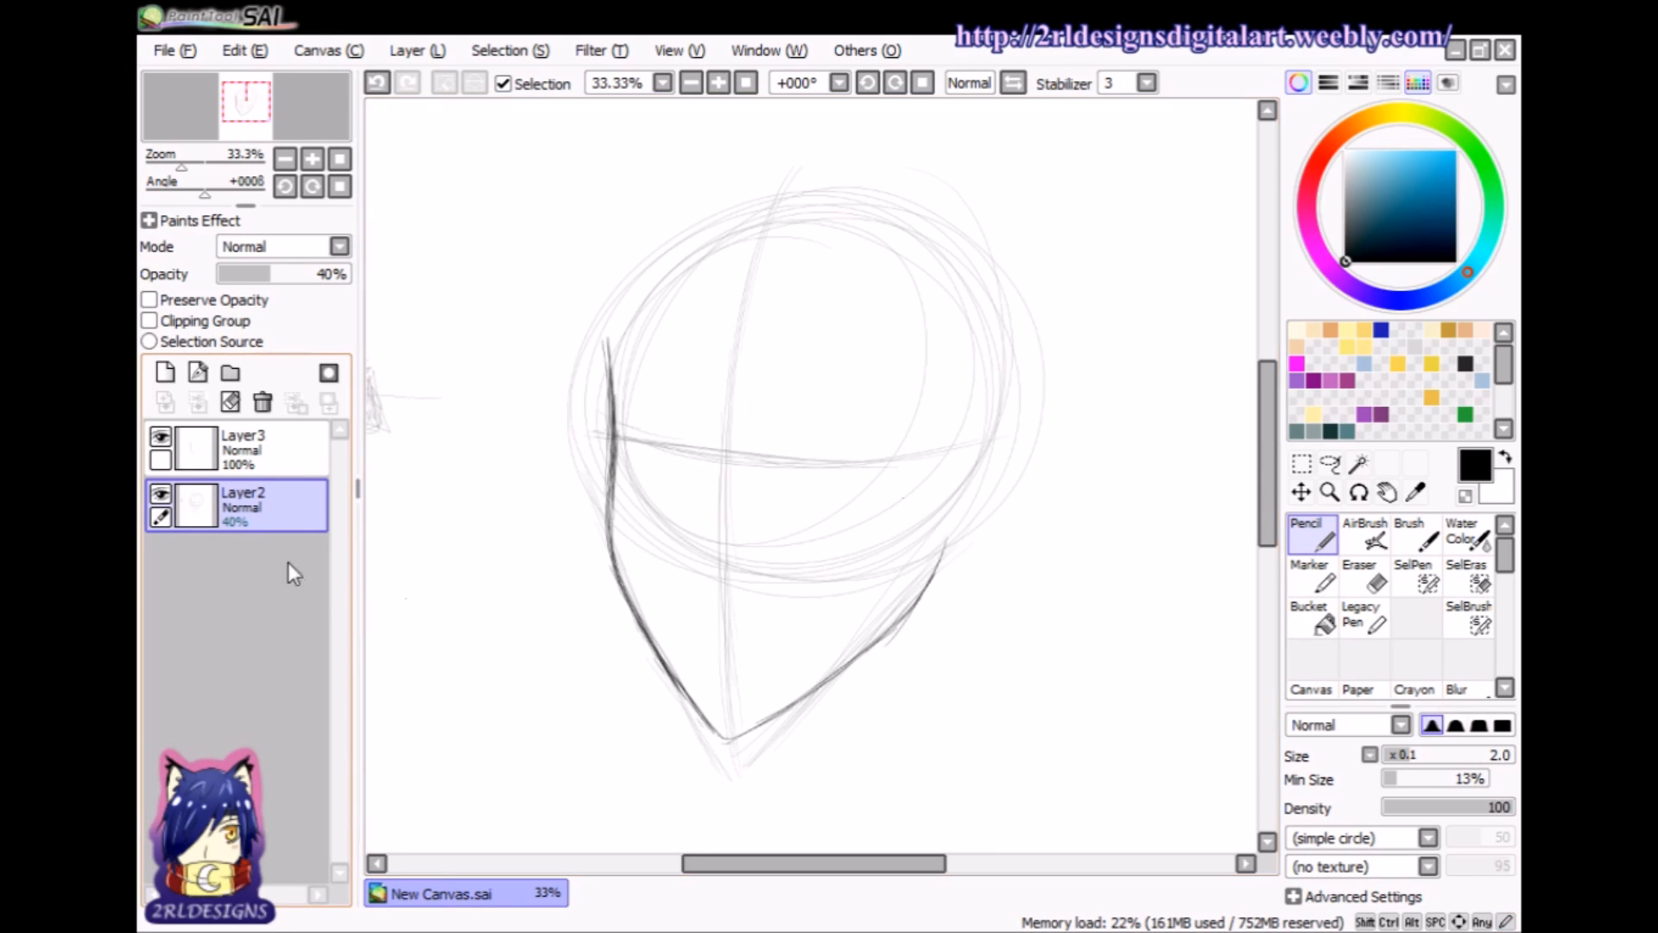
- On Layer3, draw the right eye's arched upper lid, outer corner and short lower lid along the eye guideline
left_click(275, 443)
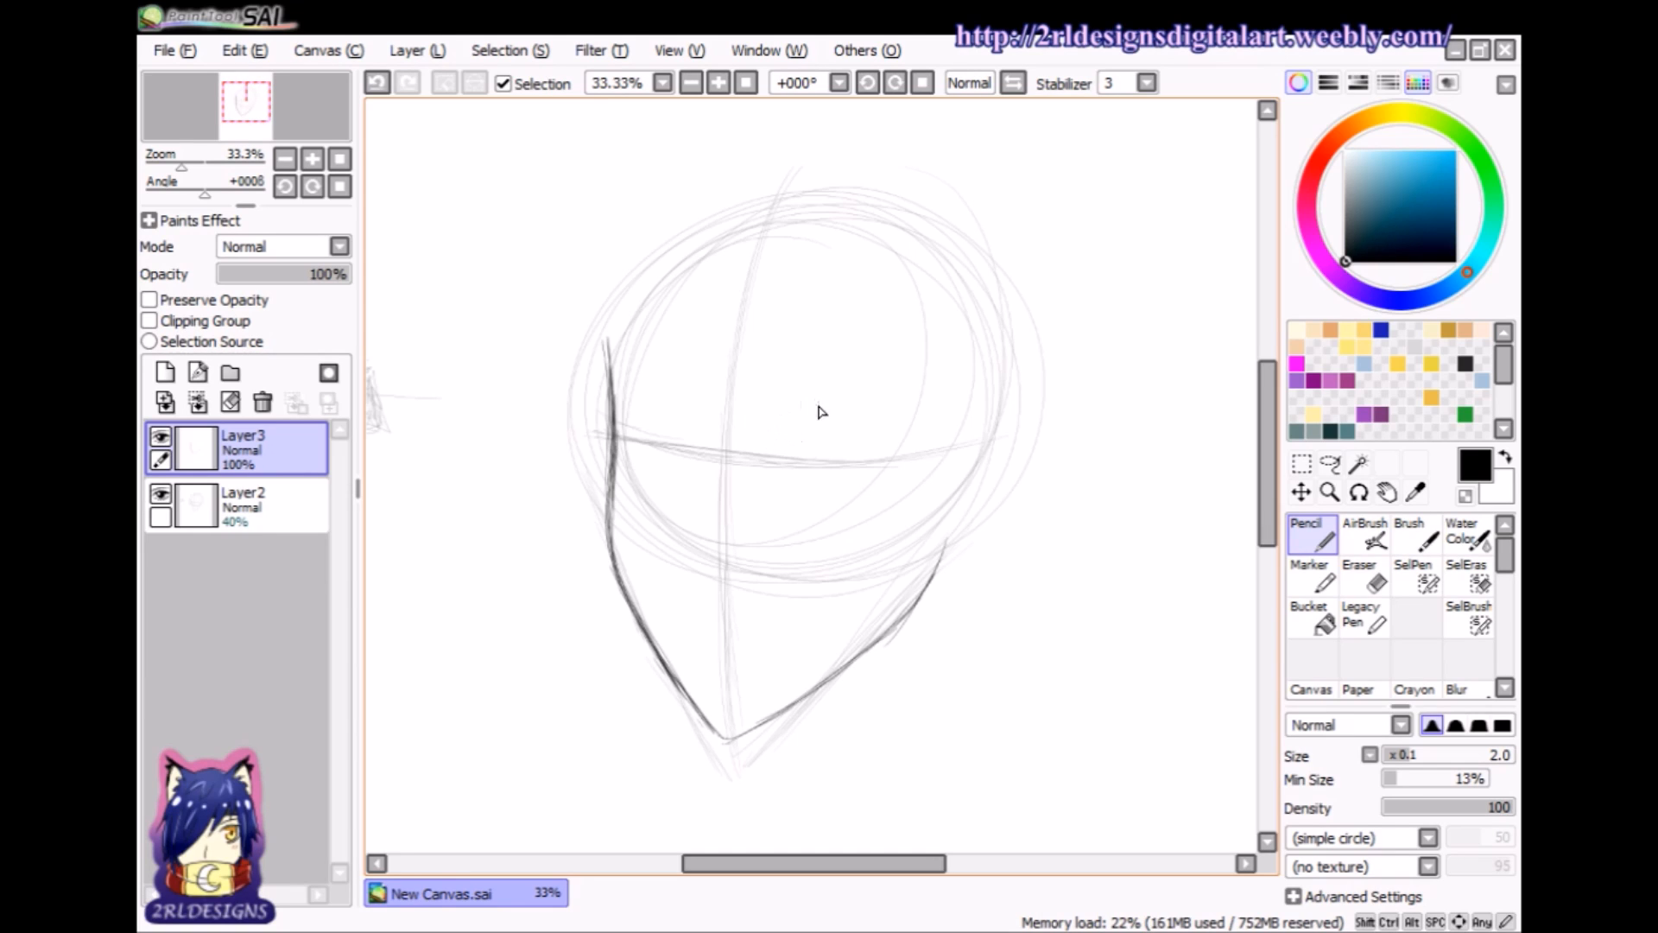
mouse_move(807, 430)
left_mouse_down()
mouse_move(852, 407)
mouse_move(819, 426)
left_mouse_up()
left_click_drag(812, 435, 811, 425)
mouse_move(831, 417)
left_mouse_down()
mouse_move(843, 406)
mouse_move(818, 426)
mouse_move(889, 404)
mouse_move(917, 422)
left_mouse_up()
mouse_move(886, 405)
left_mouse_down()
mouse_move(929, 437)
mouse_move(922, 458)
left_mouse_up()
mouse_move(819, 431)
left_mouse_down()
mouse_move(904, 408)
mouse_move(877, 408)
mouse_move(935, 432)
mouse_move(894, 409)
mouse_move(931, 430)
left_mouse_up()
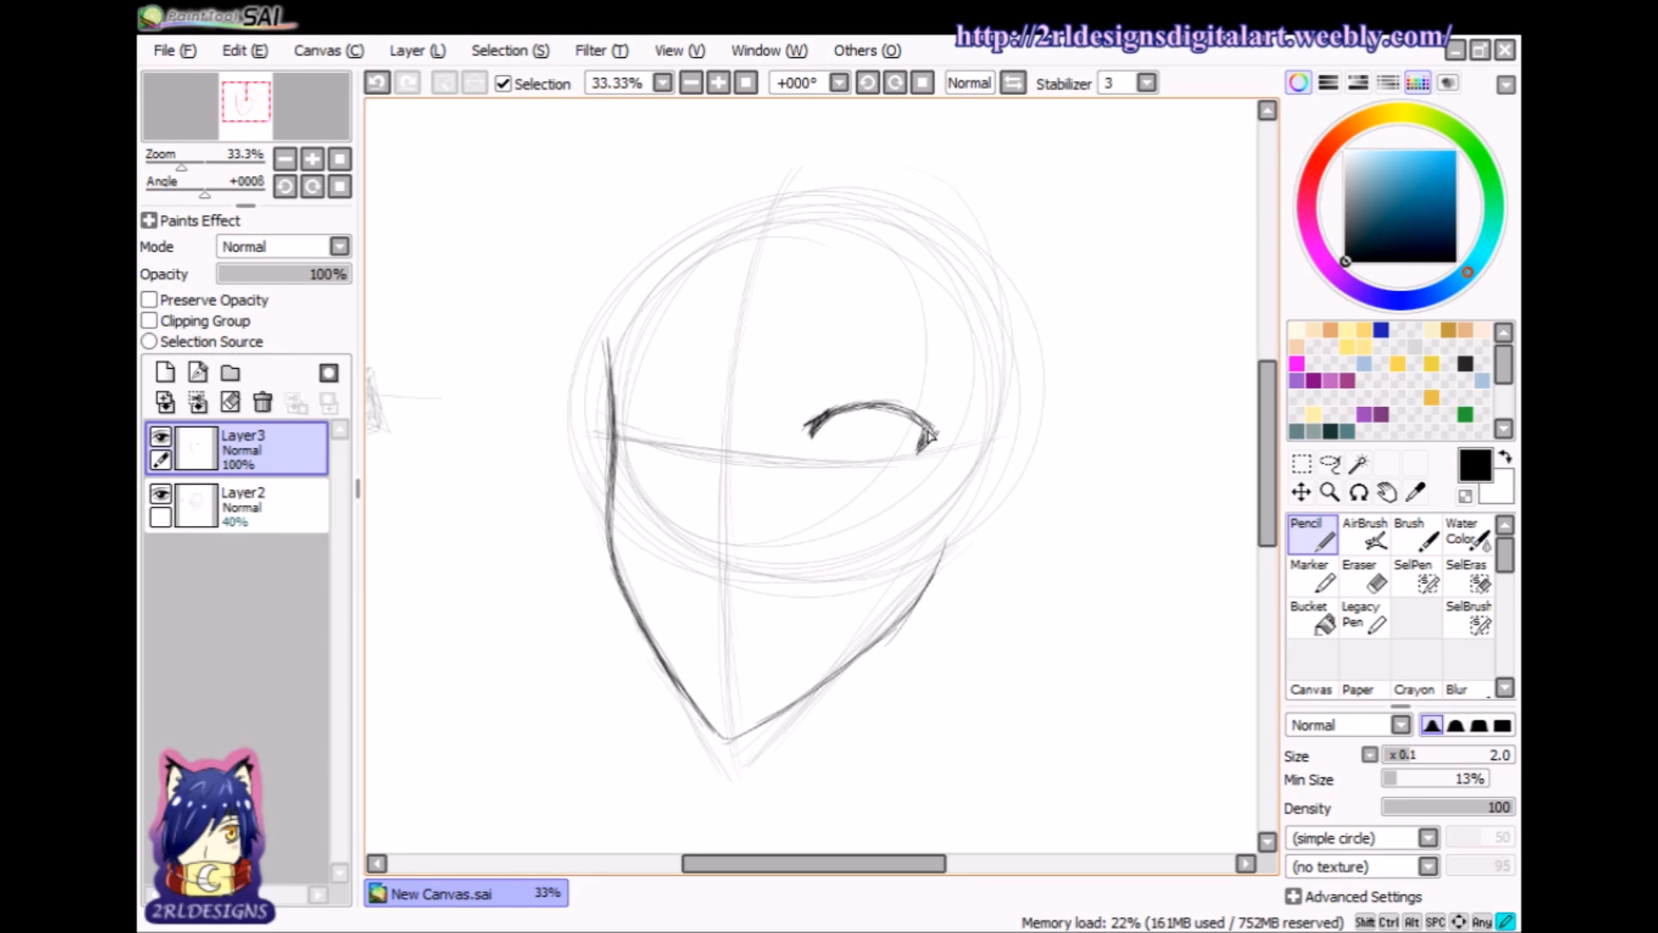
left_click_drag(936, 429, 939, 432)
left_click_drag(855, 481, 907, 469)
- Draw the narrower left eye's upper and lower lids, and a left-pointing arrow beside the face
mouse_move(689, 421)
left_mouse_down()
mouse_move(625, 397)
mouse_move(669, 397)
left_mouse_up()
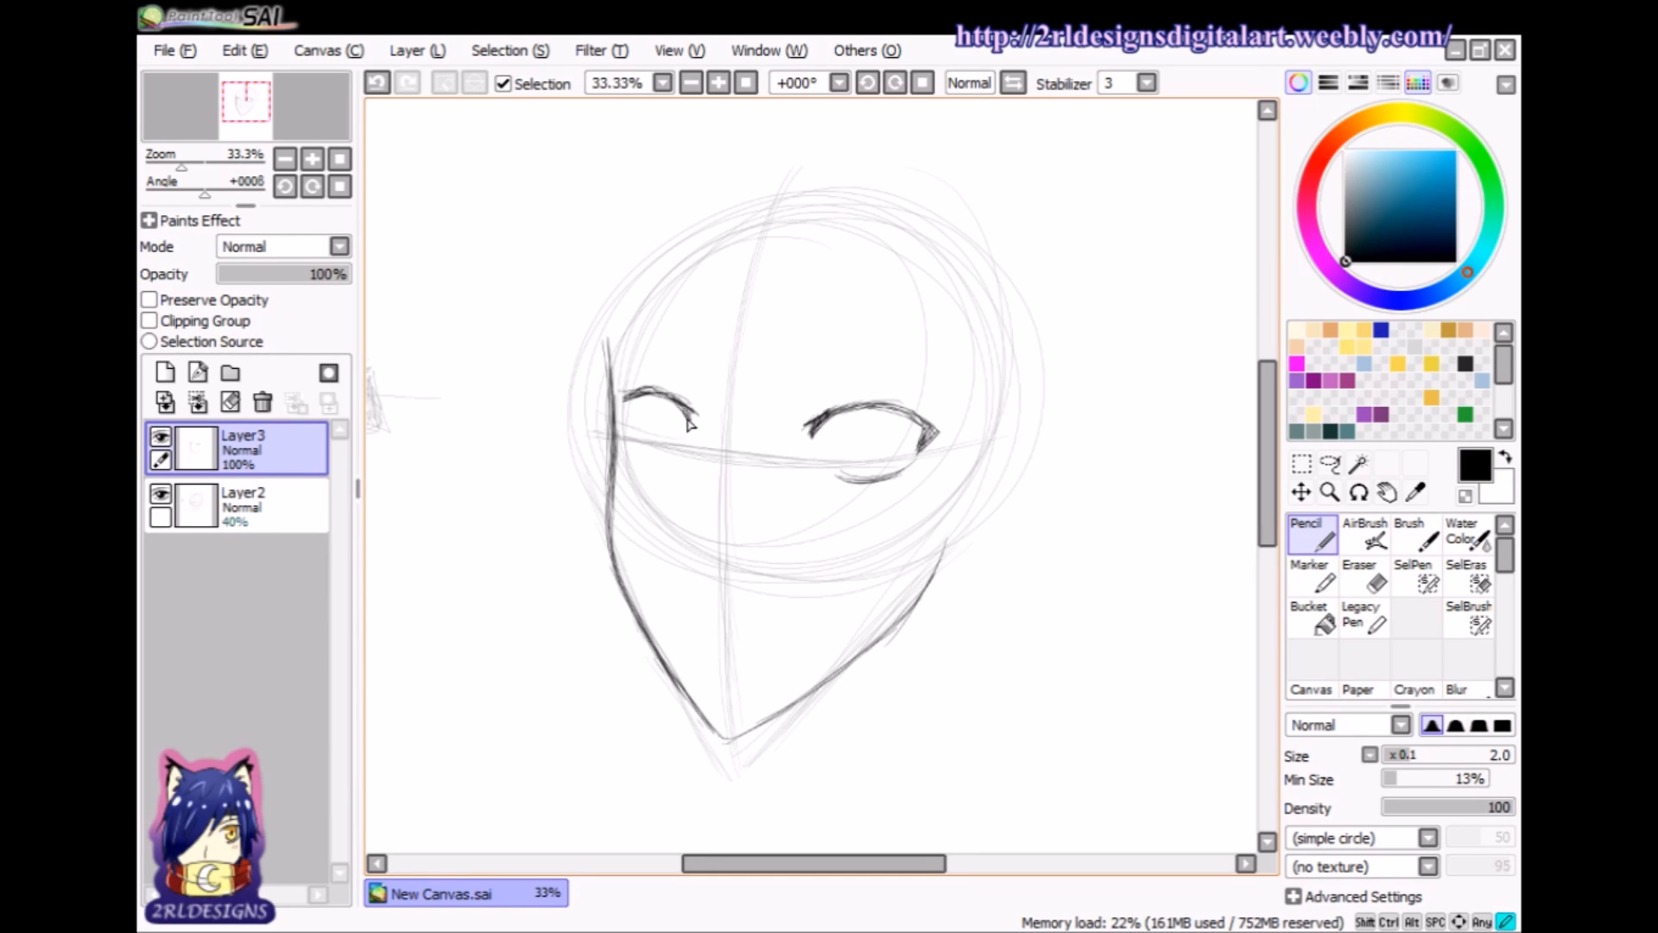
mouse_move(687, 419)
left_mouse_down()
mouse_move(675, 404)
mouse_move(625, 418)
left_mouse_up()
mouse_move(542, 491)
left_mouse_down()
mouse_move(462, 493)
mouse_move(494, 460)
mouse_move(485, 512)
mouse_move(487, 461)
mouse_move(484, 514)
left_mouse_up()
left_click_drag(638, 447, 671, 458)
left_click_drag(637, 447, 654, 457)
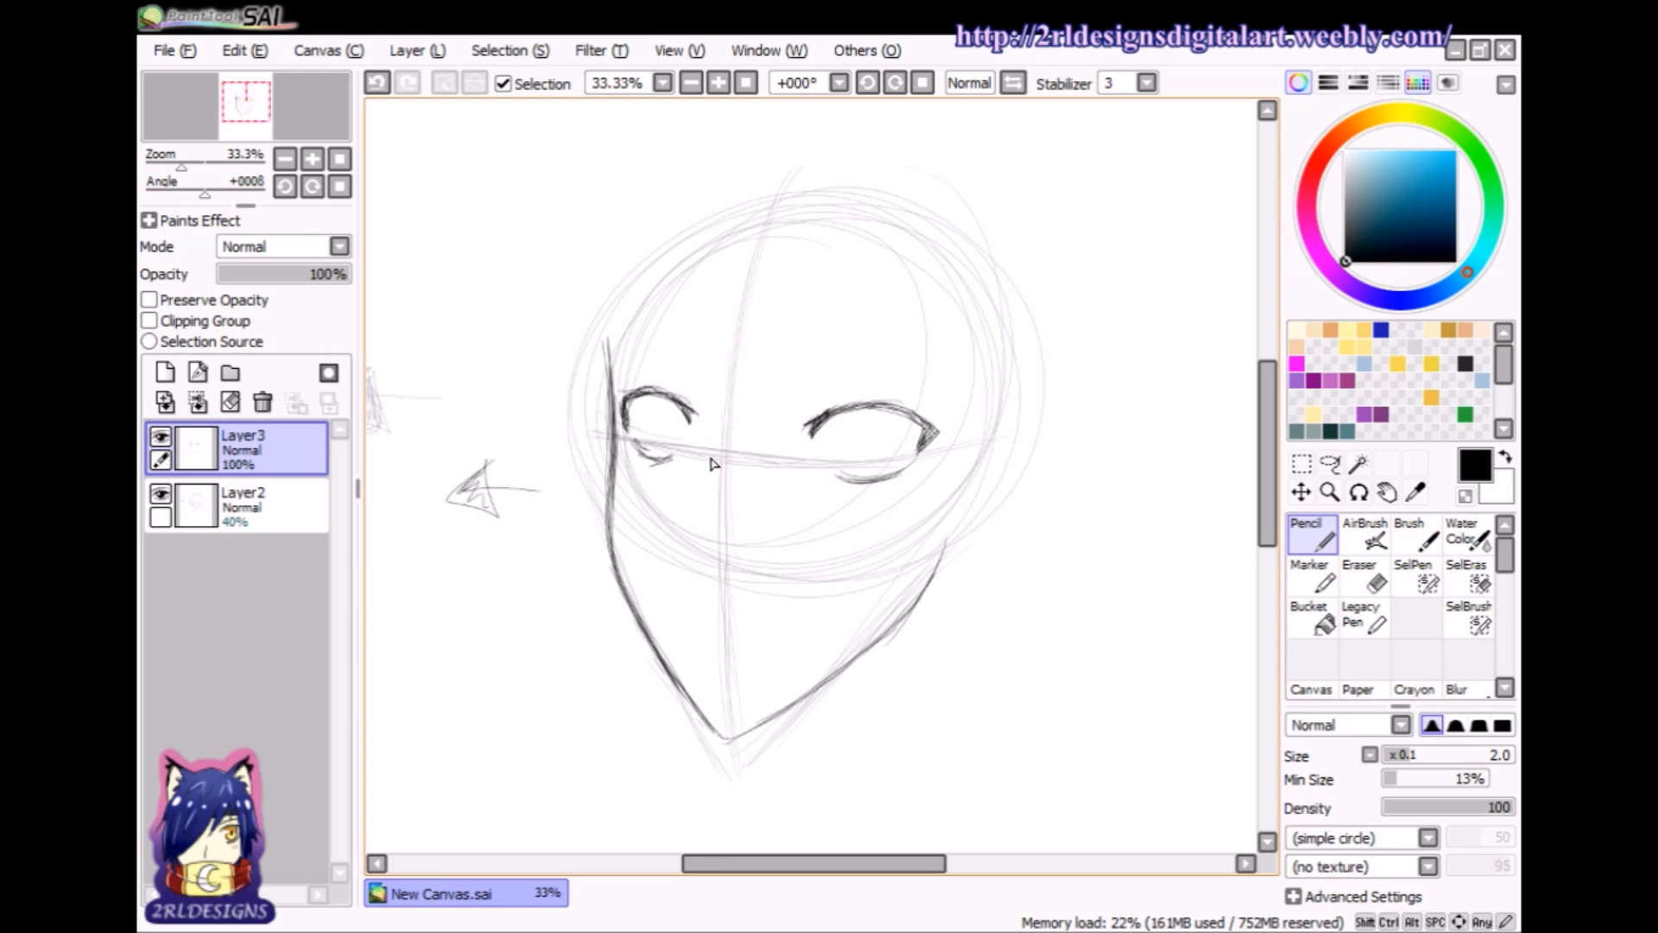
left_click_drag(705, 474, 696, 496)
left_click_drag(734, 444, 724, 536)
left_click_drag(729, 357, 723, 540)
left_click_drag(731, 425, 707, 566)
left_click(377, 83)
left_click(377, 83)
left_click(376, 83)
left_click(376, 83)
left_click(376, 83)
- Draw the nose in profile left of the vertical guideline, with an angled bridge and a short darkened underside
left_click_drag(705, 445, 679, 535)
left_click_drag(702, 473, 683, 570)
left_click_drag(1270, 490, 1270, 498)
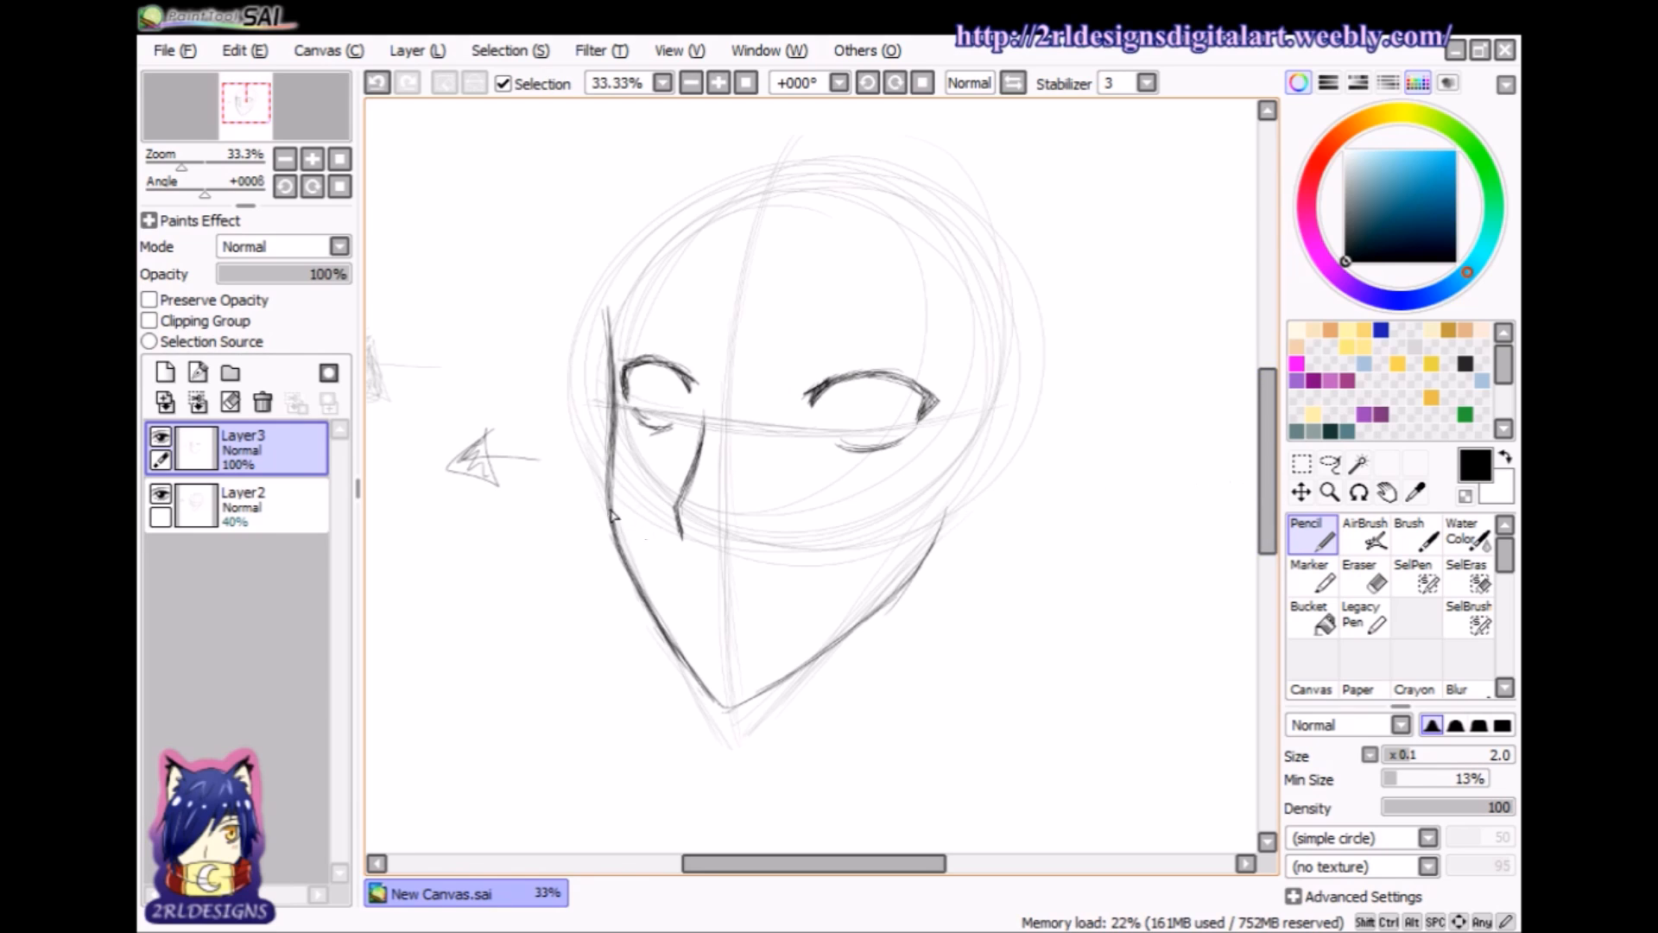
left_click_drag(678, 516, 683, 534)
left_click_drag(682, 530, 686, 541)
- Draw round irises inside both eyes, making the left one narrower
mouse_move(844, 411)
left_mouse_down()
mouse_move(845, 376)
mouse_move(857, 440)
mouse_move(842, 391)
mouse_move(853, 438)
left_mouse_up()
mouse_move(851, 438)
left_mouse_down()
mouse_move(900, 434)
mouse_move(912, 391)
mouse_move(904, 419)
left_mouse_up()
left_click_drag(915, 397, 899, 424)
left_click_drag(915, 399, 881, 442)
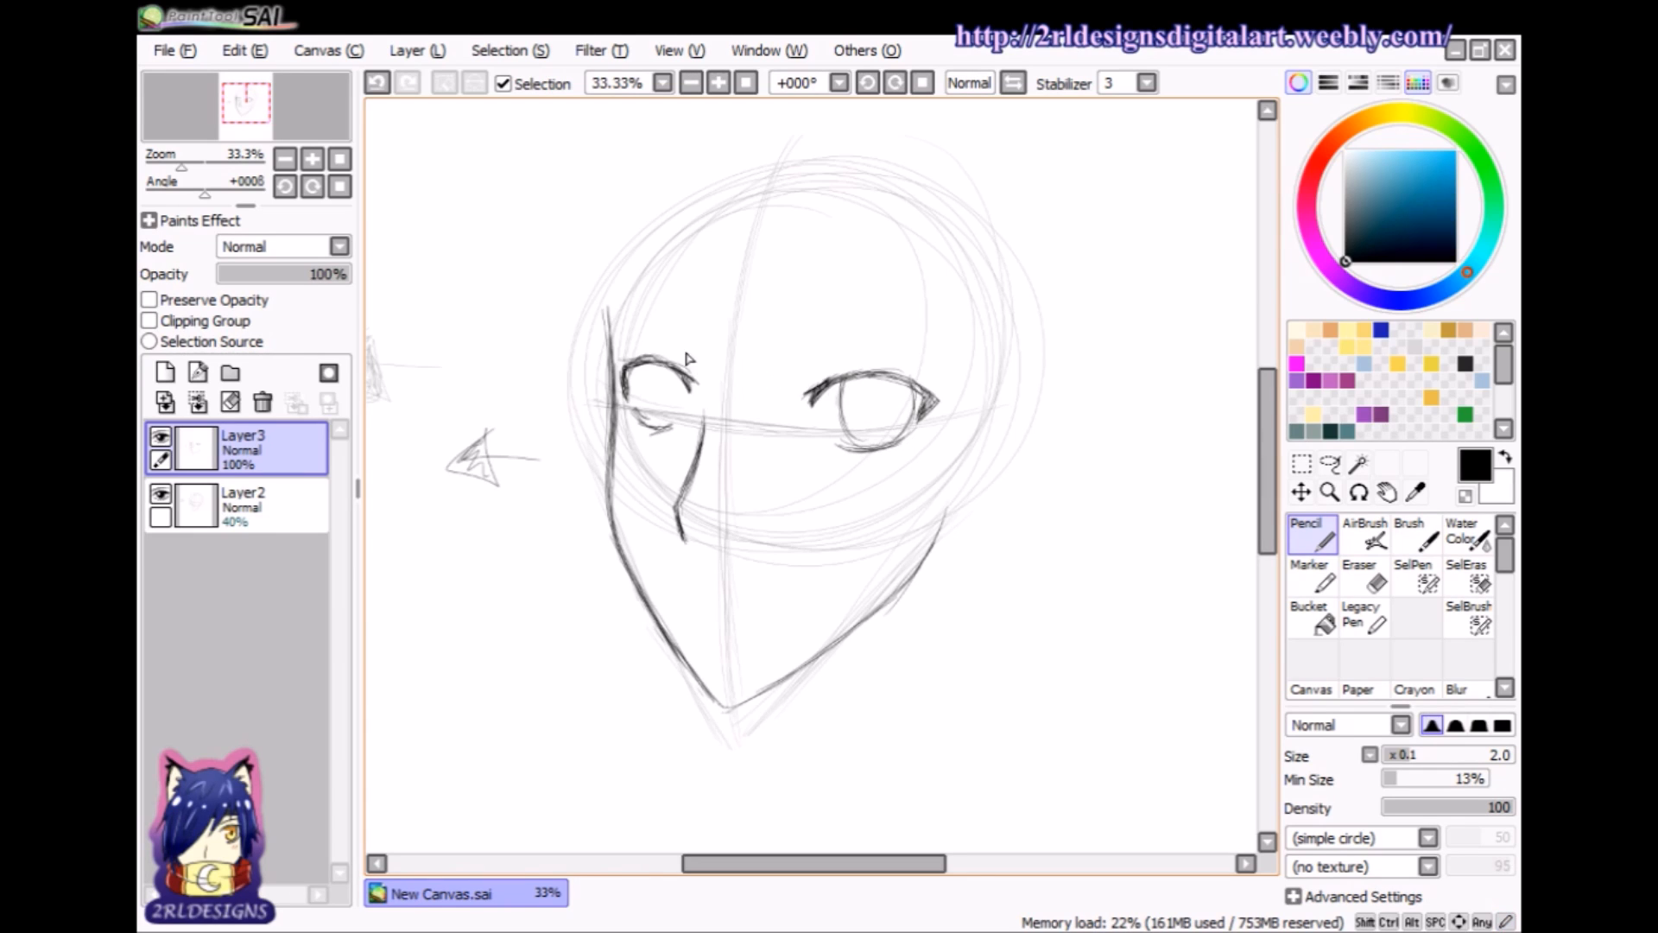
mouse_move(646, 371)
left_mouse_down()
mouse_move(657, 404)
mouse_move(642, 407)
mouse_move(645, 388)
mouse_move(666, 427)
mouse_move(679, 376)
mouse_move(679, 421)
left_mouse_up()
left_click_drag(682, 385, 672, 431)
- Sketch arrows pointing right and diagonally up-right beside the head, and erase the right-pointing one
left_click_drag(1064, 381, 1123, 377)
mouse_move(1093, 354)
left_mouse_down()
mouse_move(1129, 366)
mouse_move(1099, 403)
left_mouse_up()
left_click_drag(1103, 350, 1103, 370)
mouse_move(1024, 272)
left_mouse_down()
mouse_move(1079, 210)
mouse_move(1055, 198)
mouse_move(1090, 200)
mouse_move(1084, 264)
left_mouse_up()
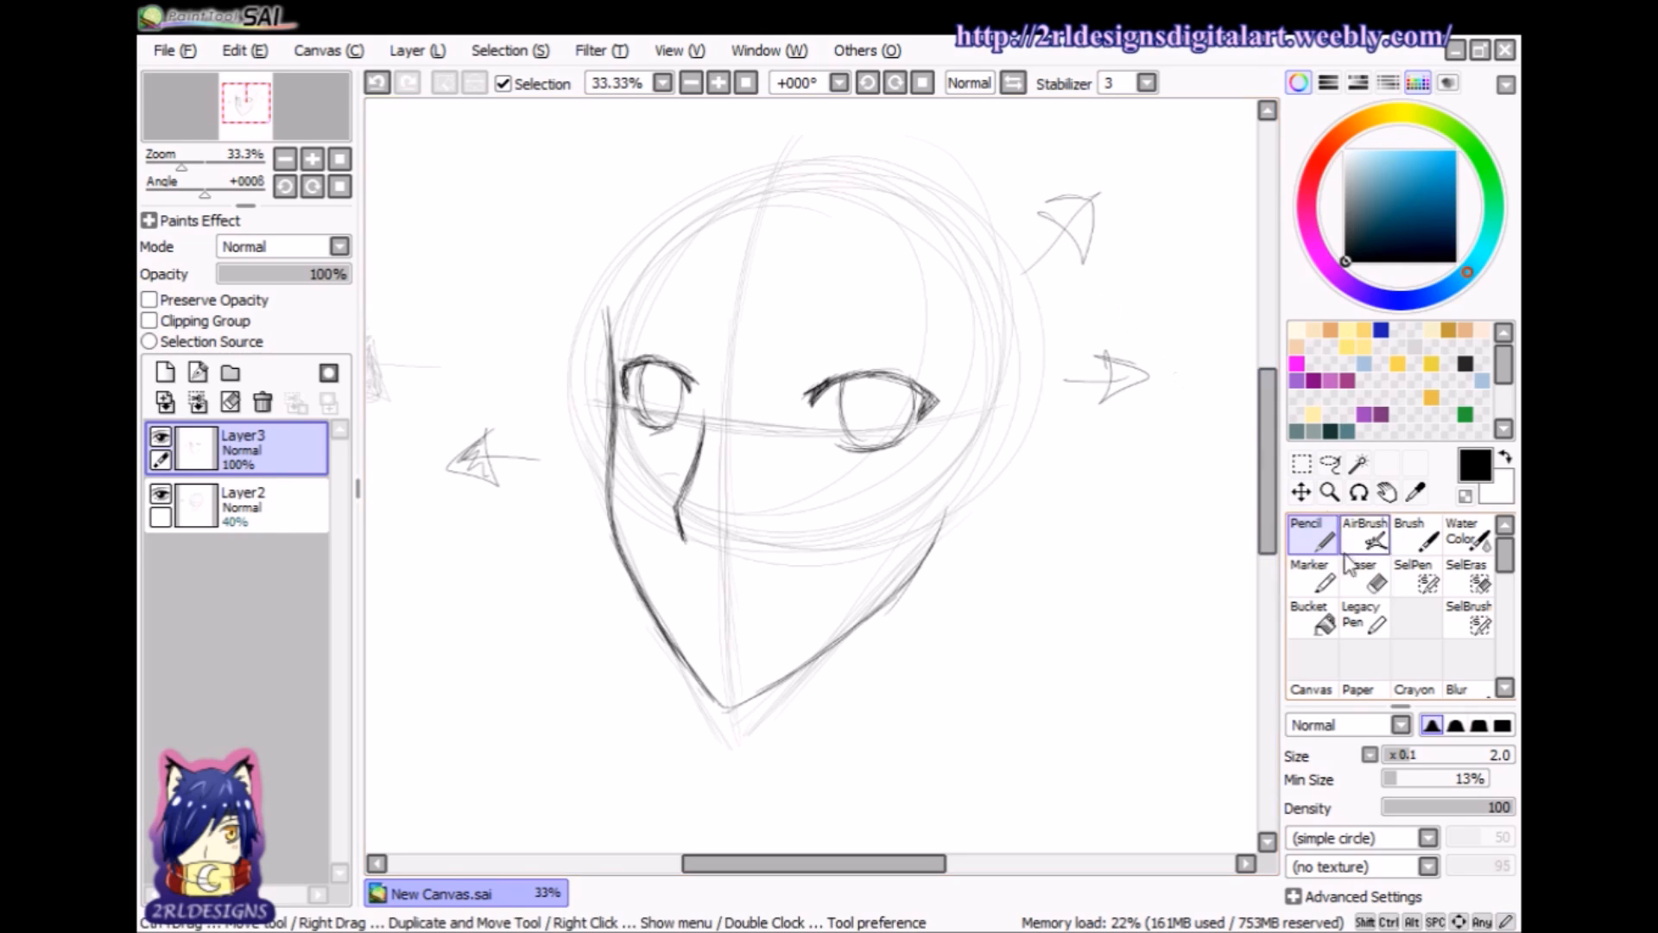
left_click(1373, 577)
mouse_move(1114, 364)
left_mouse_down()
mouse_move(1099, 374)
mouse_move(1159, 381)
left_mouse_up()
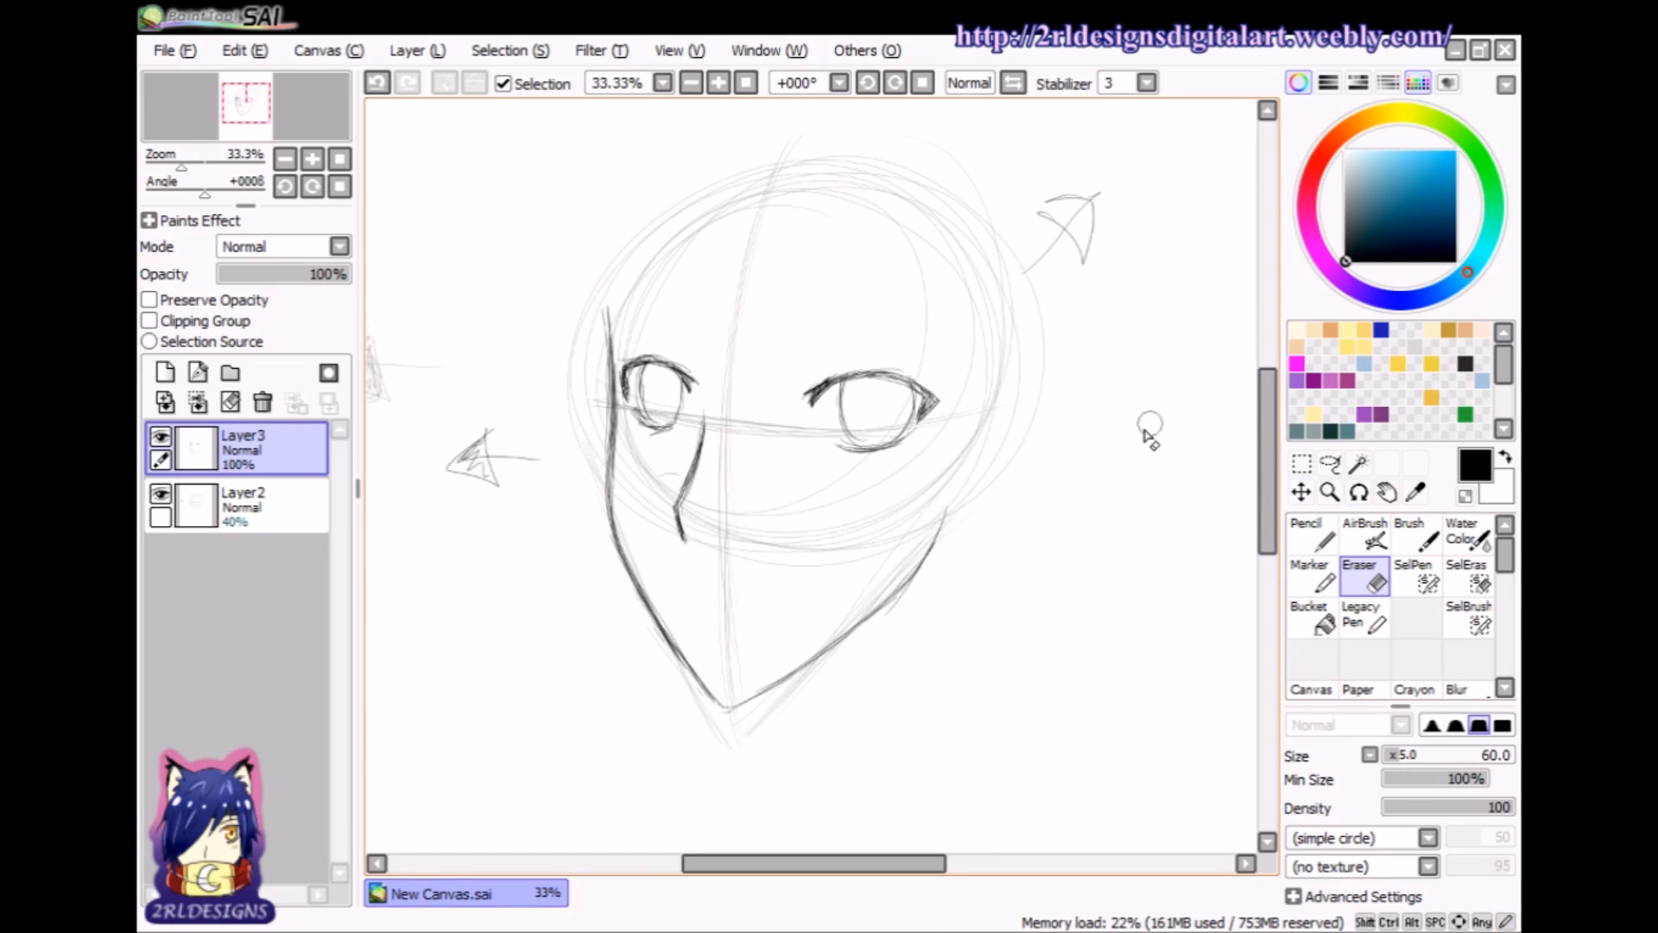
- Draw small round pupils with the Pencil in the irises of both eyes
left_click(1321, 536)
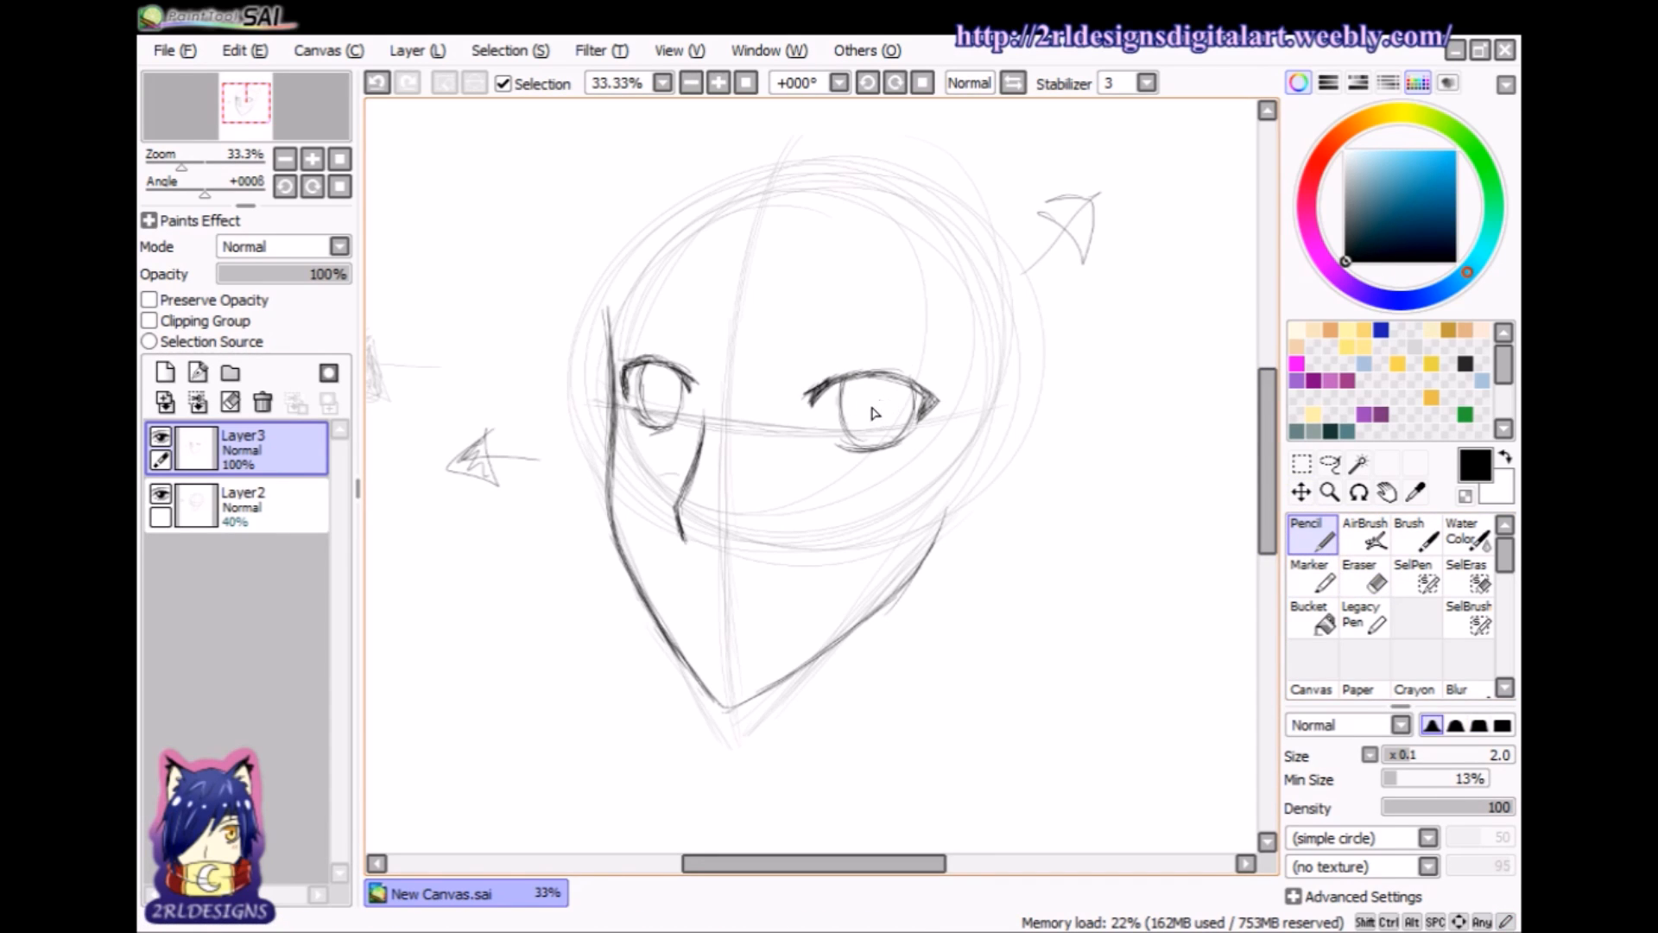
mouse_move(872, 417)
left_mouse_down()
mouse_move(883, 399)
mouse_move(871, 432)
mouse_move(896, 404)
mouse_move(879, 415)
left_mouse_up()
left_click_drag(669, 394, 663, 393)
left_click(376, 82)
- Shade the upper part of both irises and darken the right eye's pupil
left_click_drag(843, 399, 873, 402)
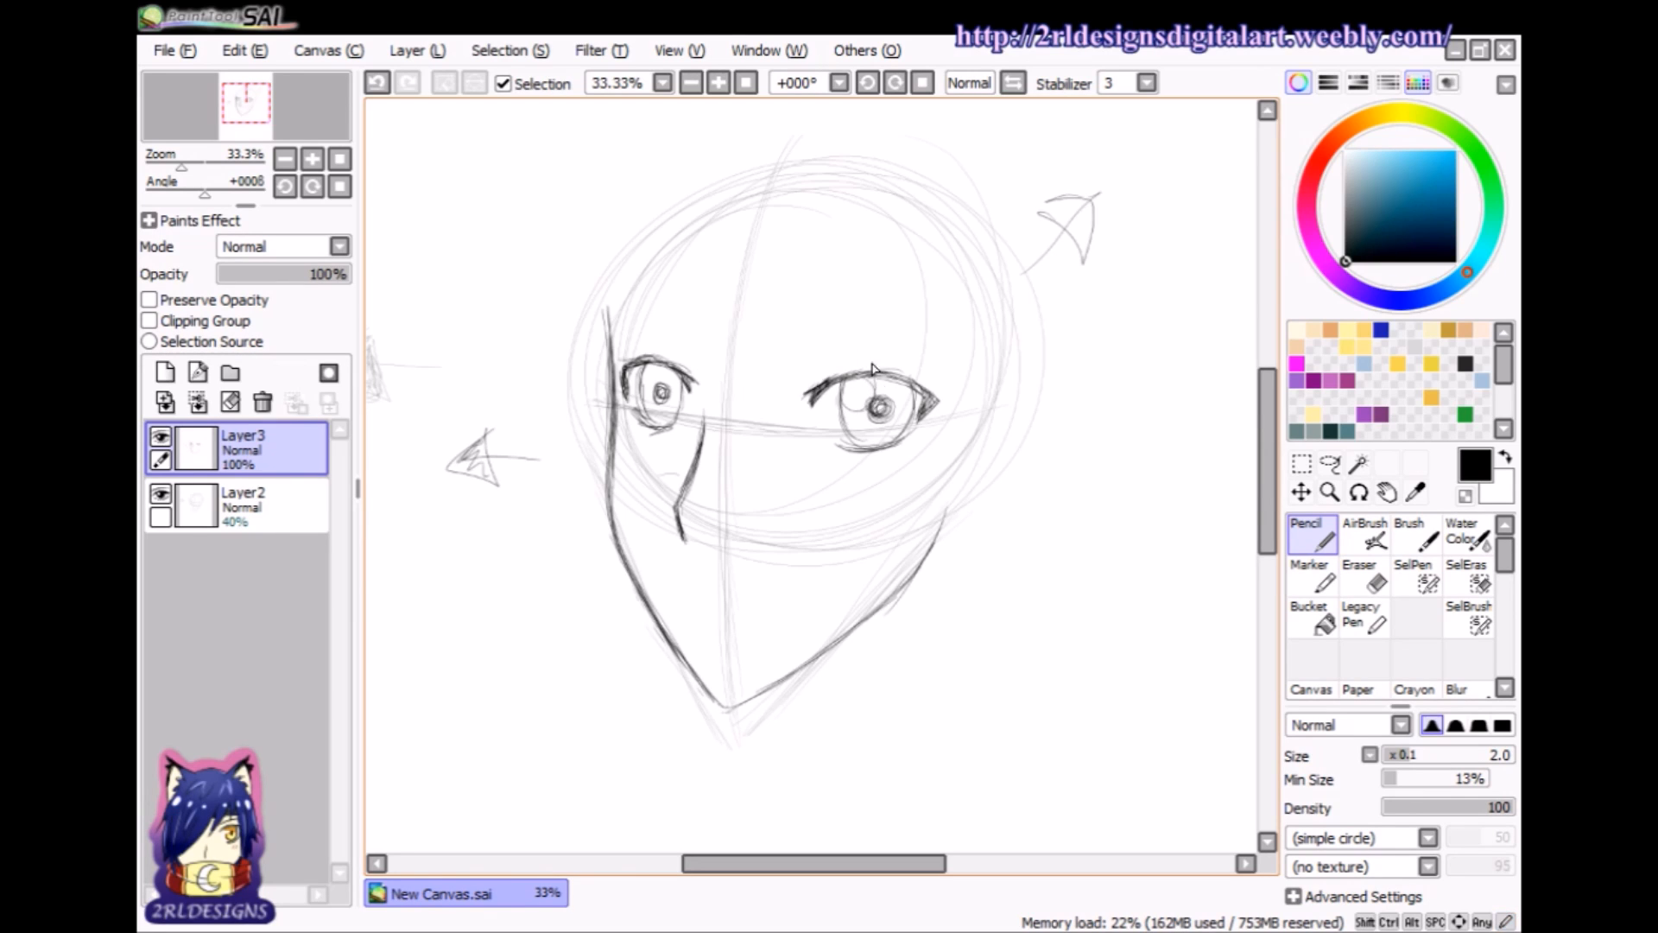
left_click_drag(638, 382, 655, 389)
left_click_drag(659, 359, 656, 378)
mouse_move(648, 379)
left_mouse_down()
mouse_move(644, 394)
mouse_move(671, 381)
mouse_move(663, 393)
left_mouse_up()
mouse_move(878, 393)
left_mouse_down()
mouse_move(907, 399)
mouse_move(878, 414)
left_mouse_up()
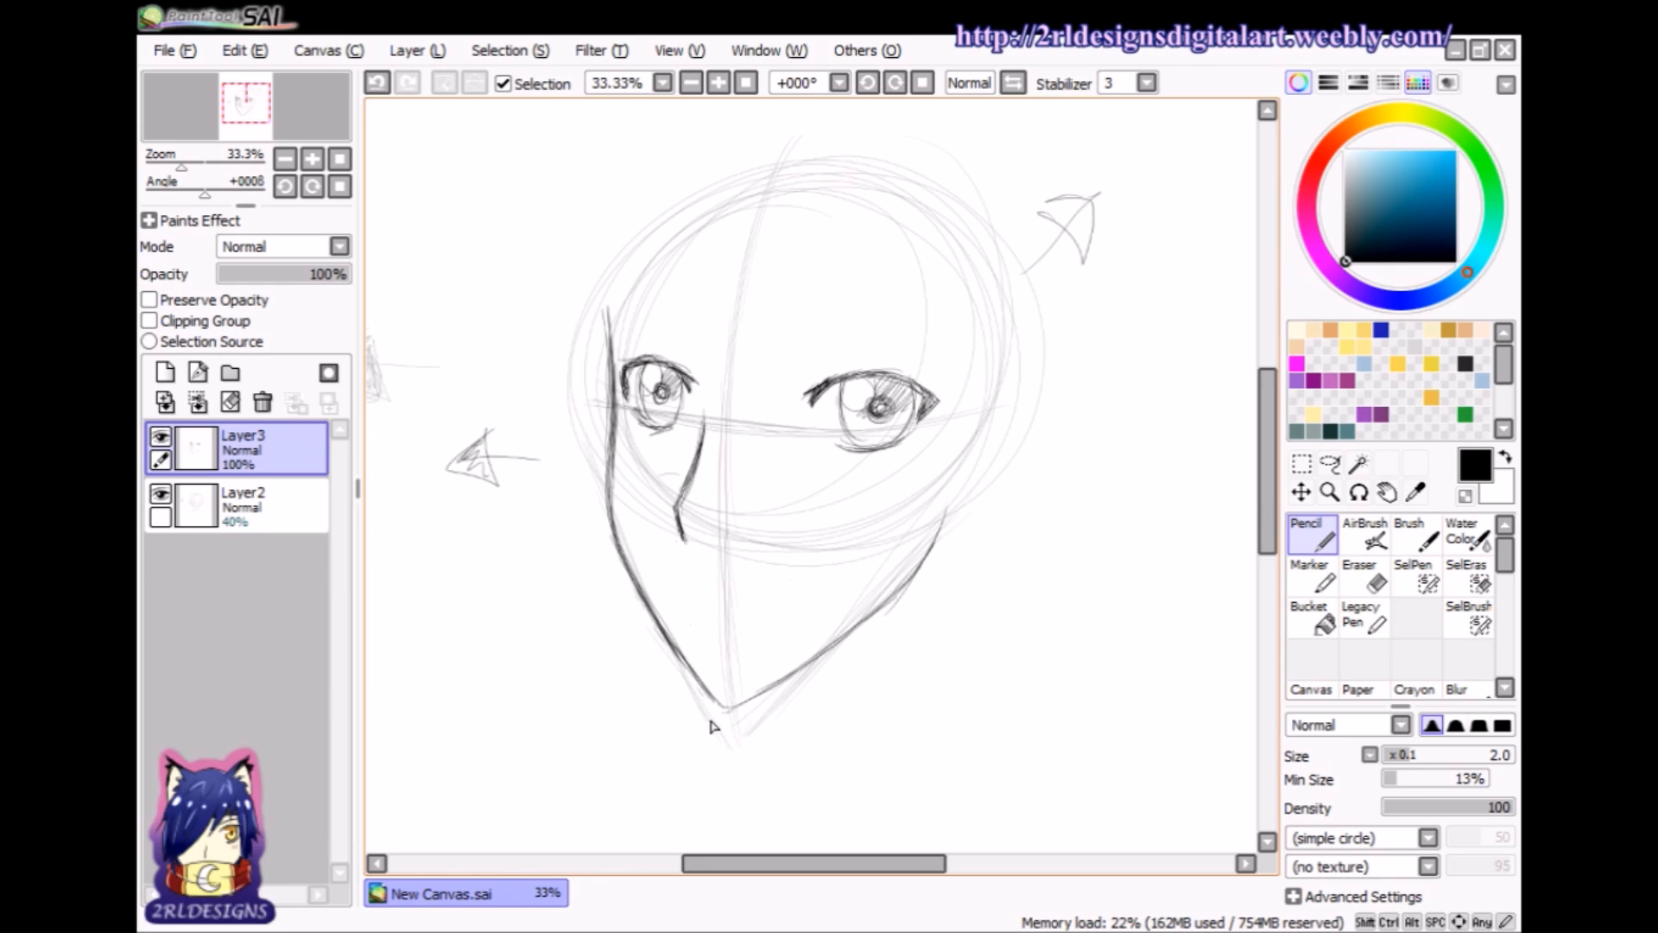
left_click_drag(688, 594, 775, 595)
left_click(377, 82)
mouse_move(687, 593)
left_mouse_down()
mouse_move(675, 584)
mouse_move(759, 602)
mouse_move(804, 581)
left_mouse_up()
left_click(1361, 576)
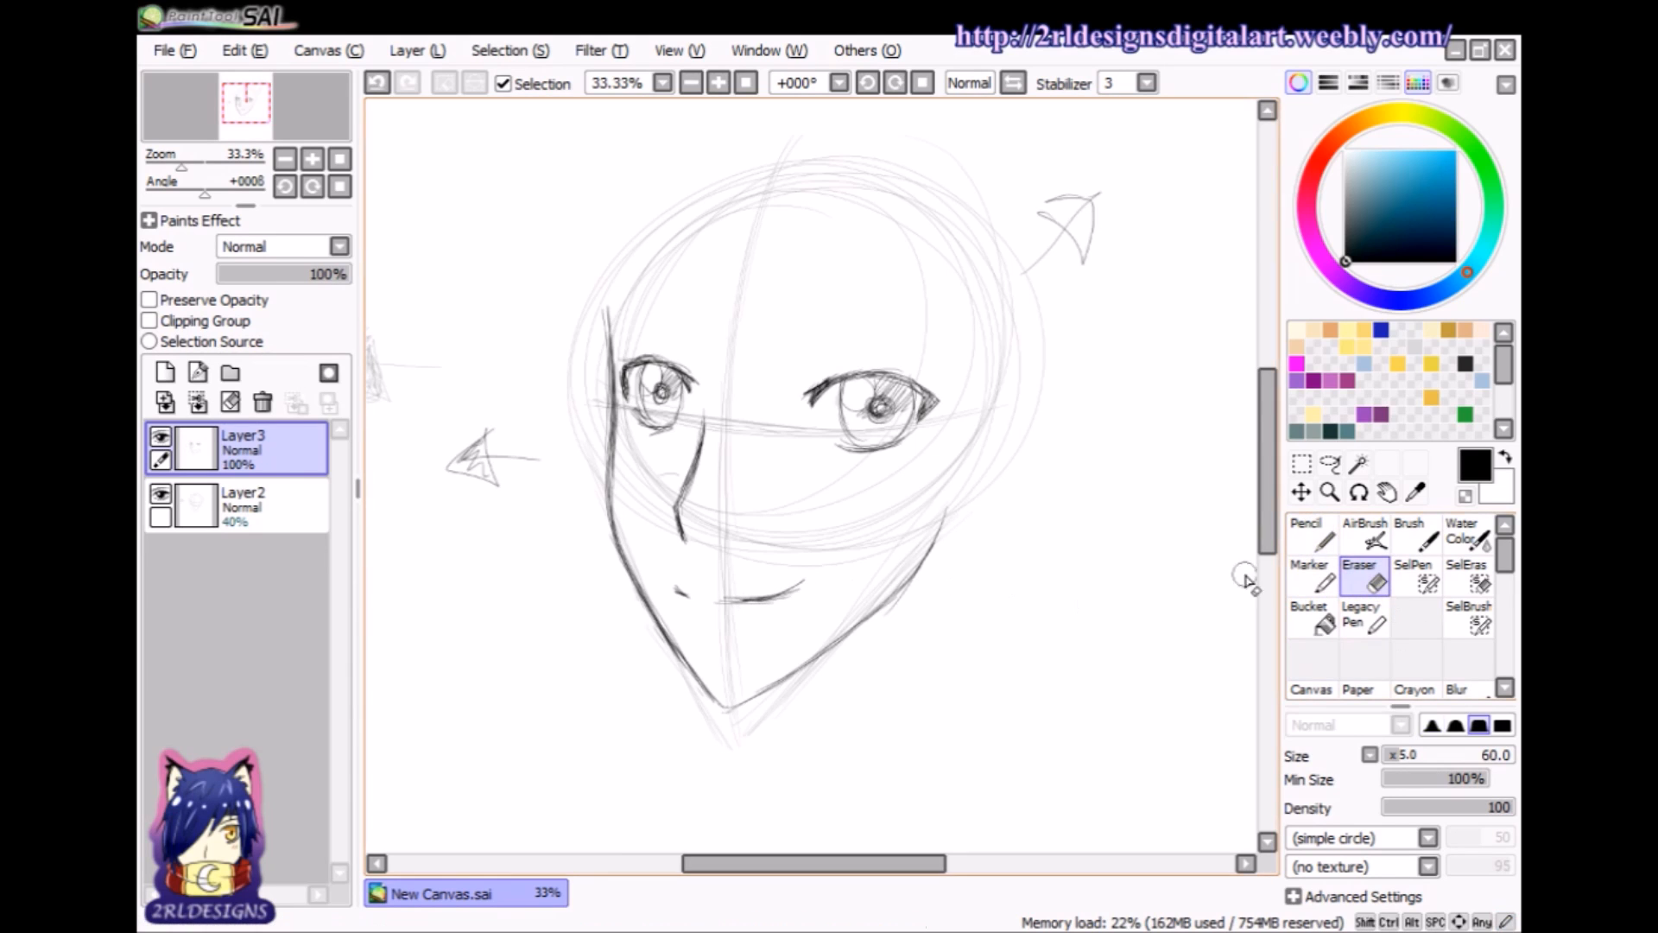
mouse_move(812, 579)
left_mouse_down()
mouse_move(710, 594)
mouse_move(736, 591)
left_mouse_up()
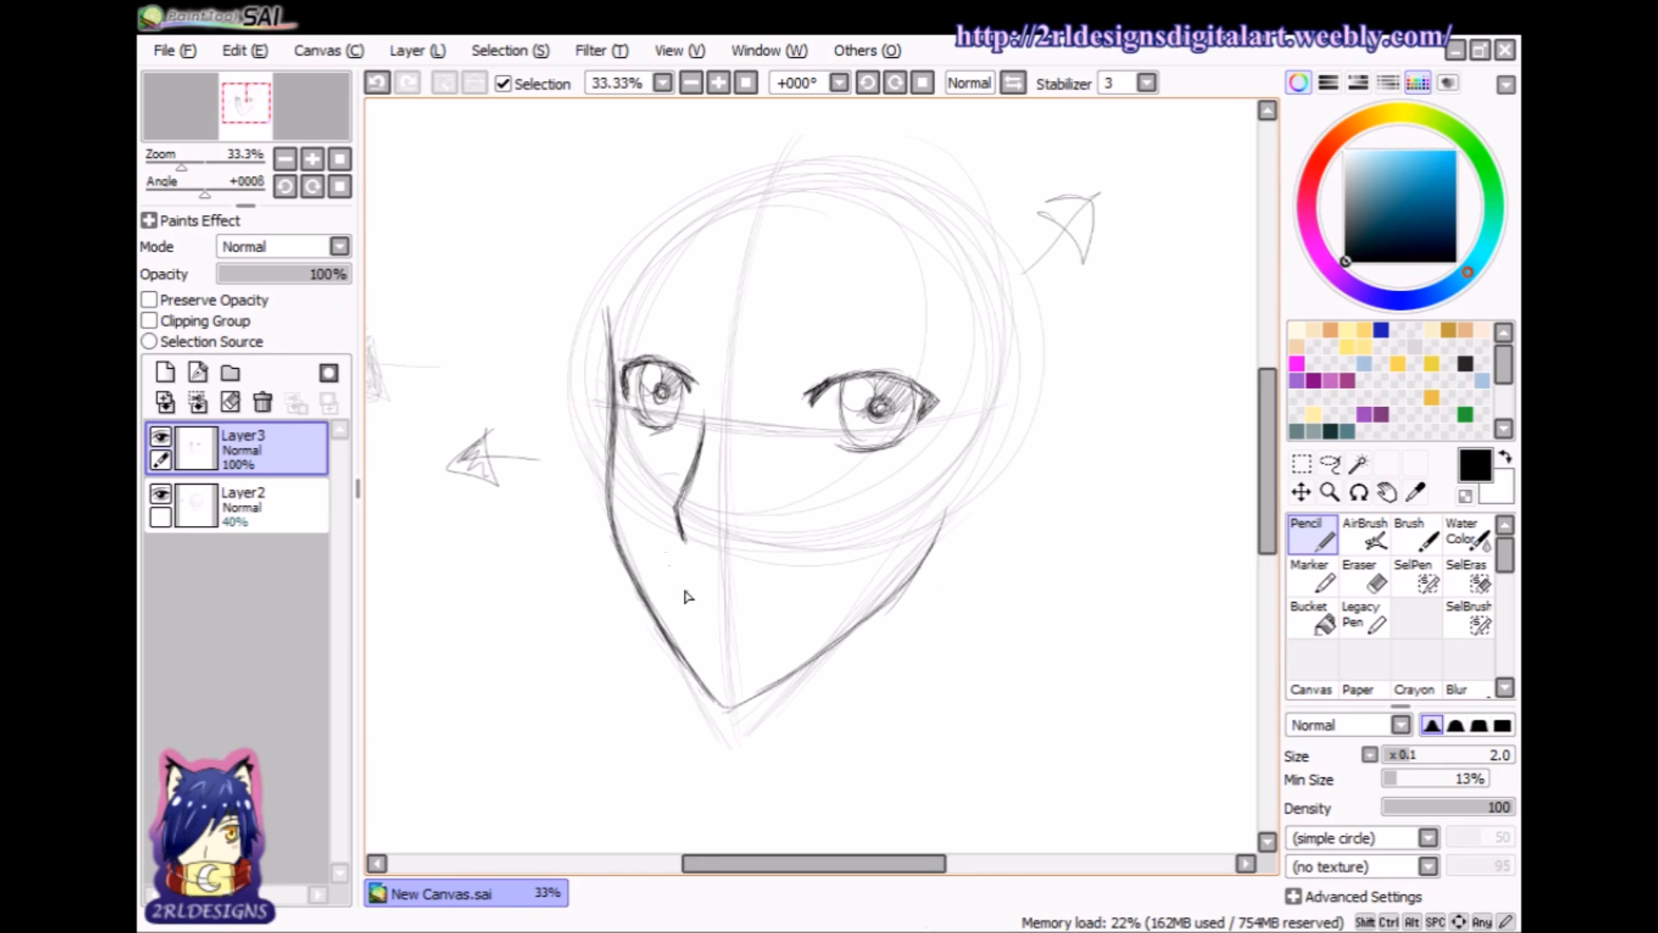
- Sketch a curved smiling mouth below the nose and erase it again
mouse_move(732, 606)
left_mouse_down()
mouse_move(816, 590)
mouse_move(754, 610)
mouse_move(771, 604)
left_mouse_up()
left_click(1360, 575)
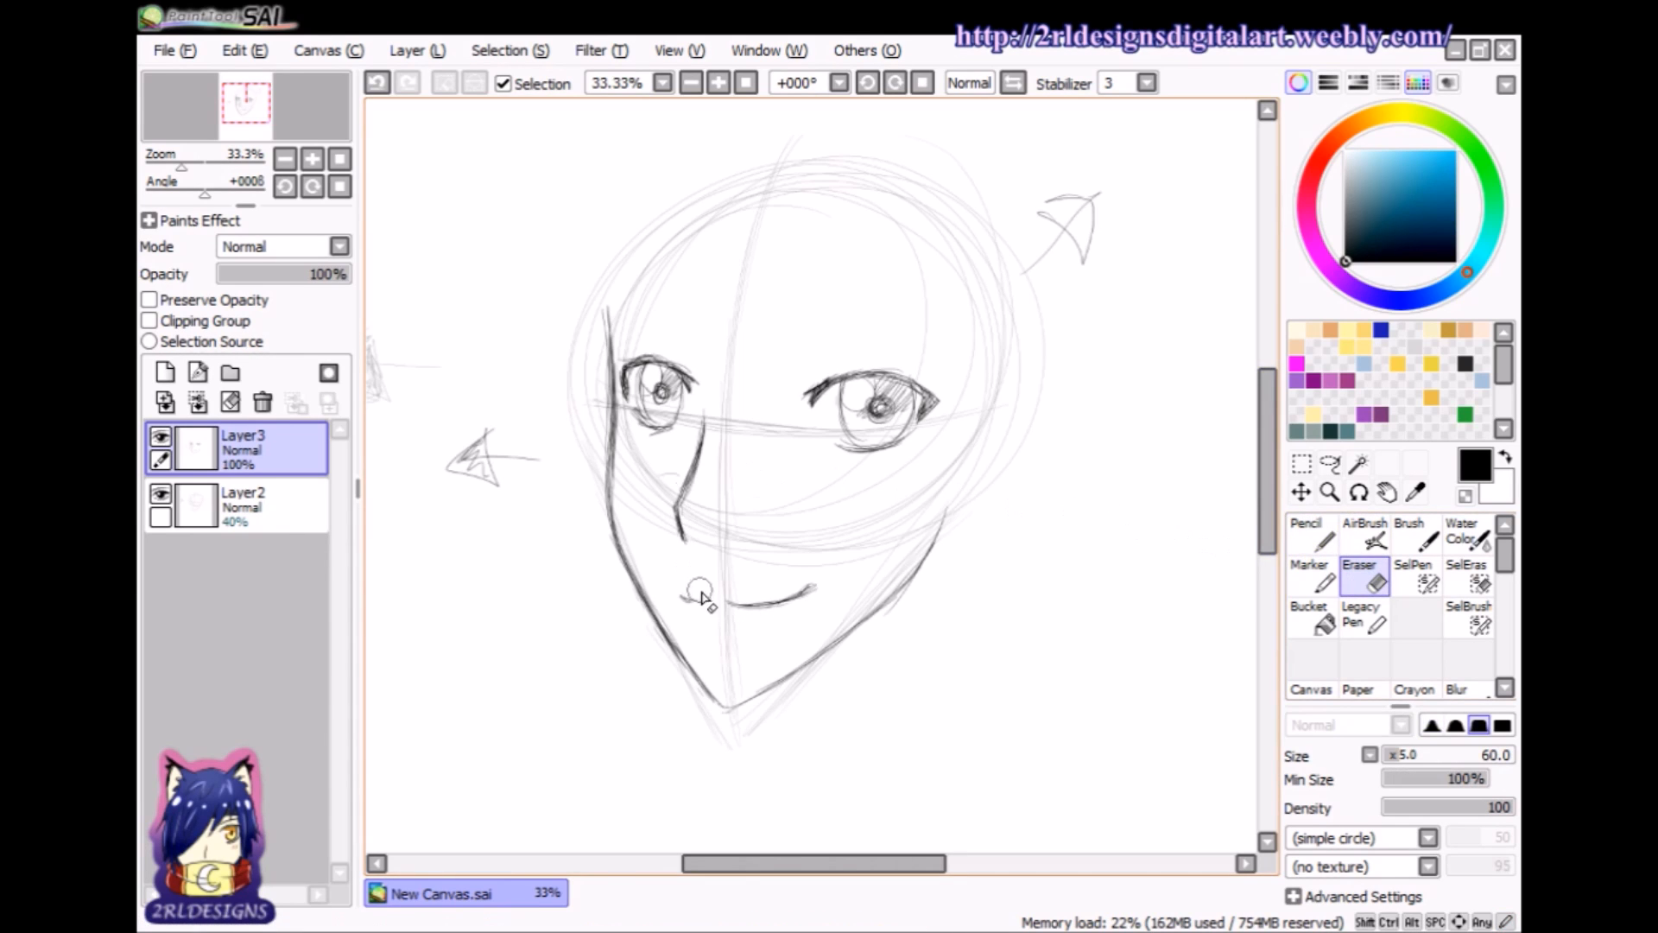
left_click_drag(732, 602, 840, 577)
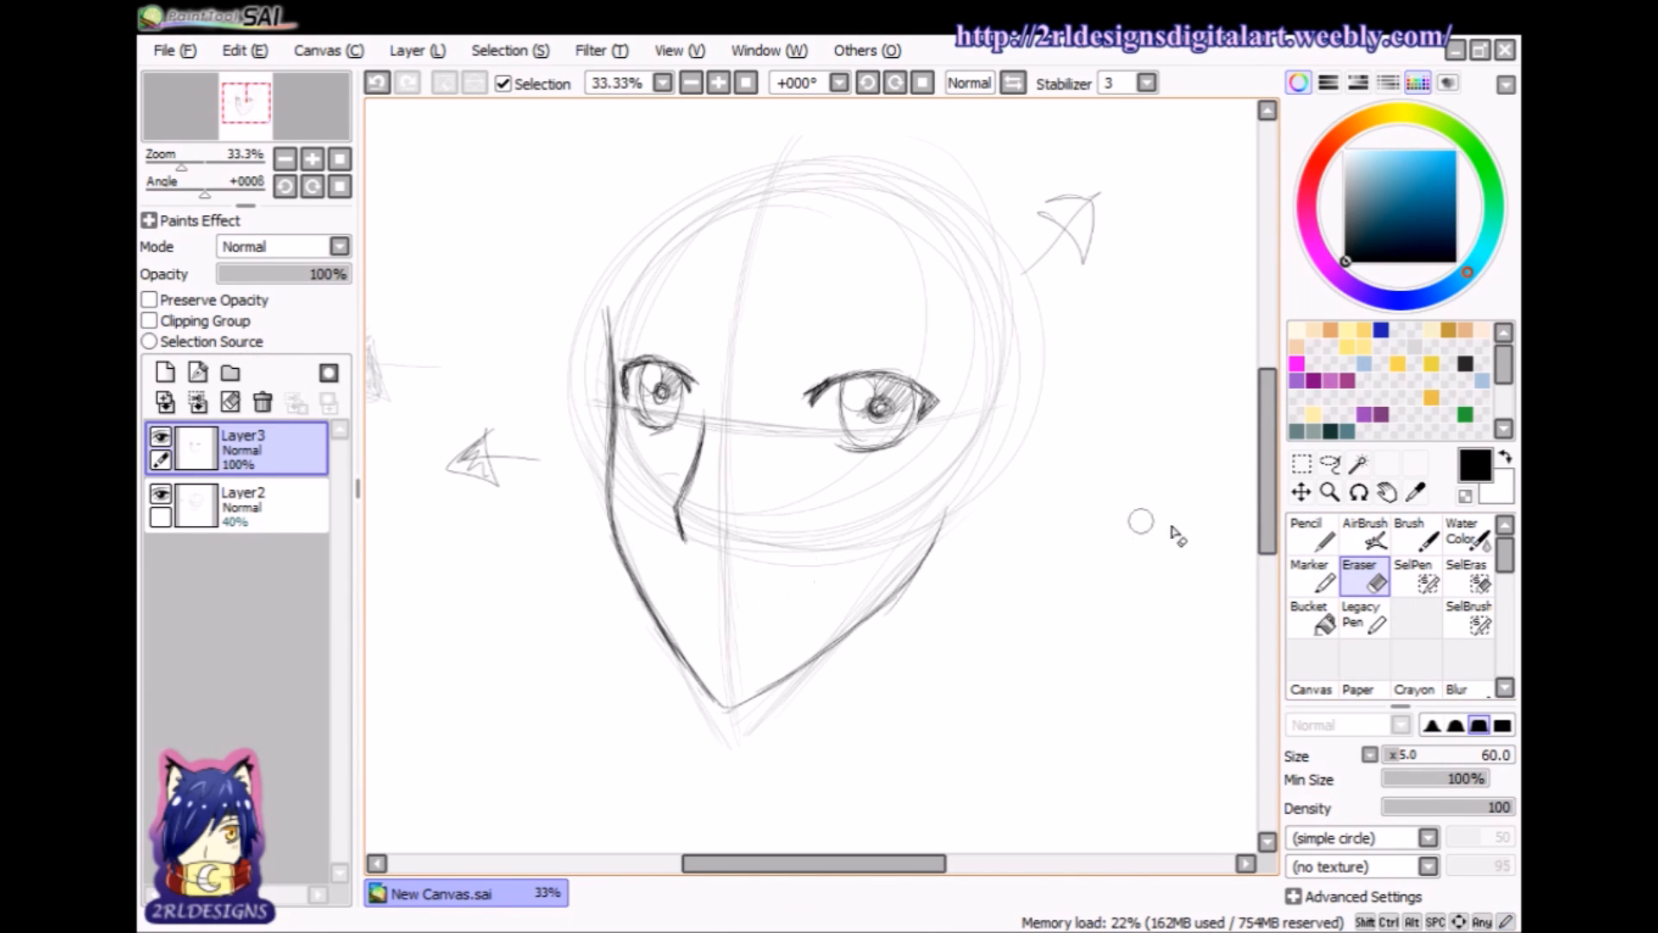
- Draw the rounded outline of the right ear with the Pencil and a narrow sliver of the far ear on the left
left_click(1311, 537)
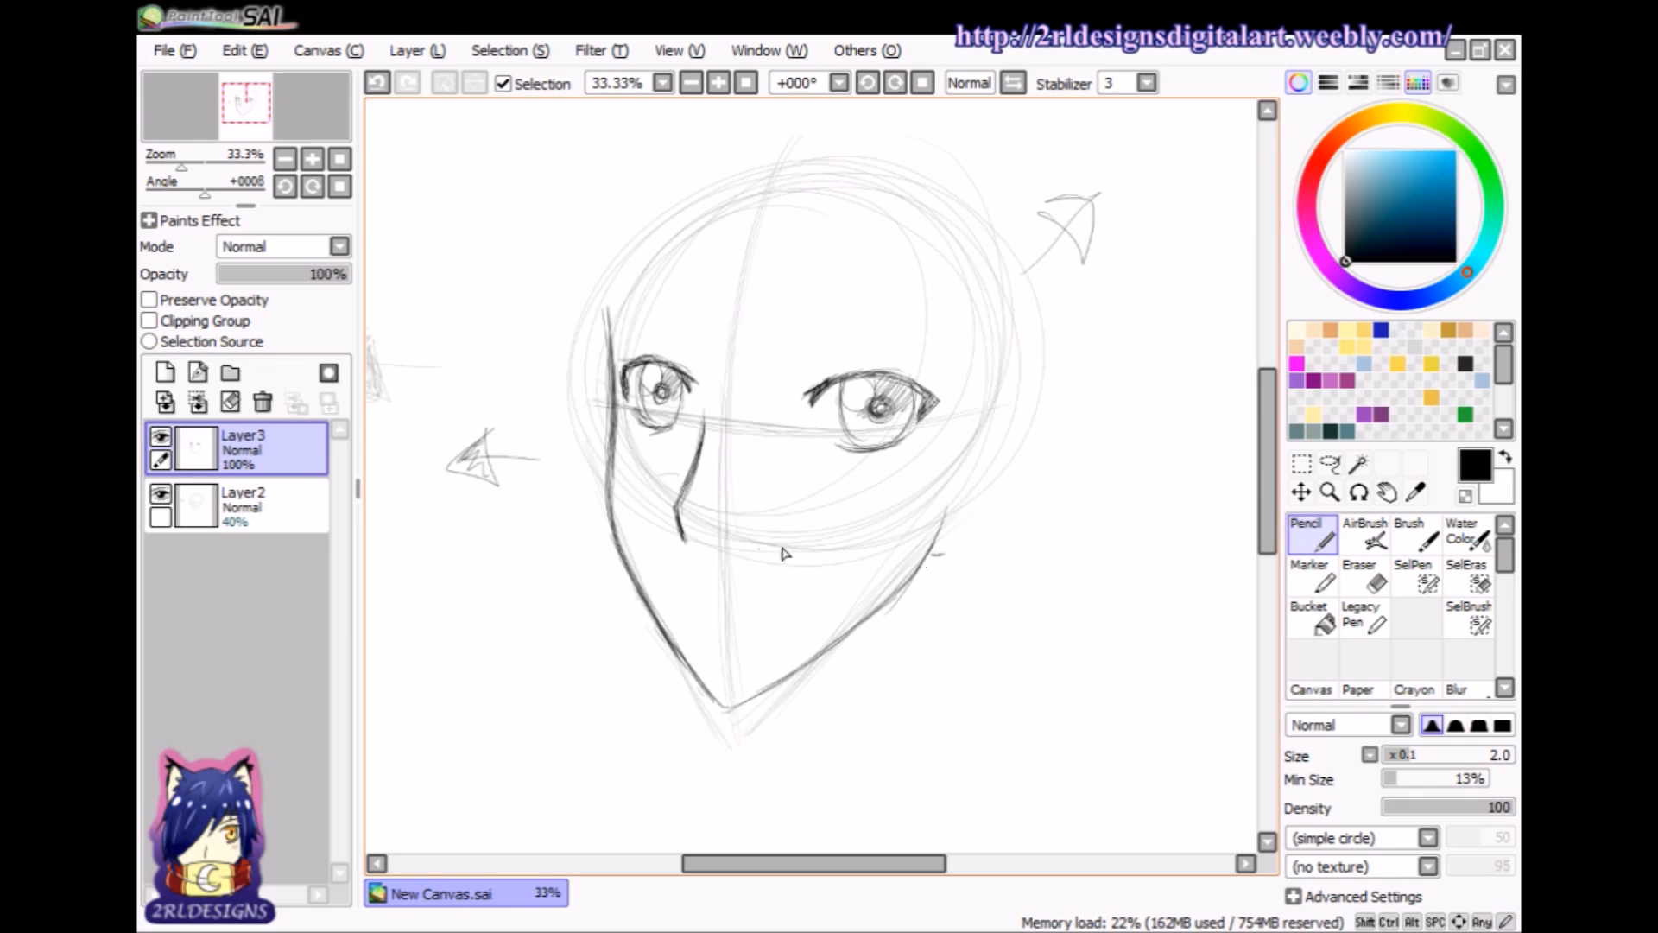
left_click(377, 83)
mouse_move(976, 406)
left_mouse_down()
mouse_move(1019, 377)
mouse_move(1044, 387)
mouse_move(1050, 442)
mouse_move(1022, 504)
mouse_move(947, 536)
mouse_move(1002, 511)
left_mouse_up()
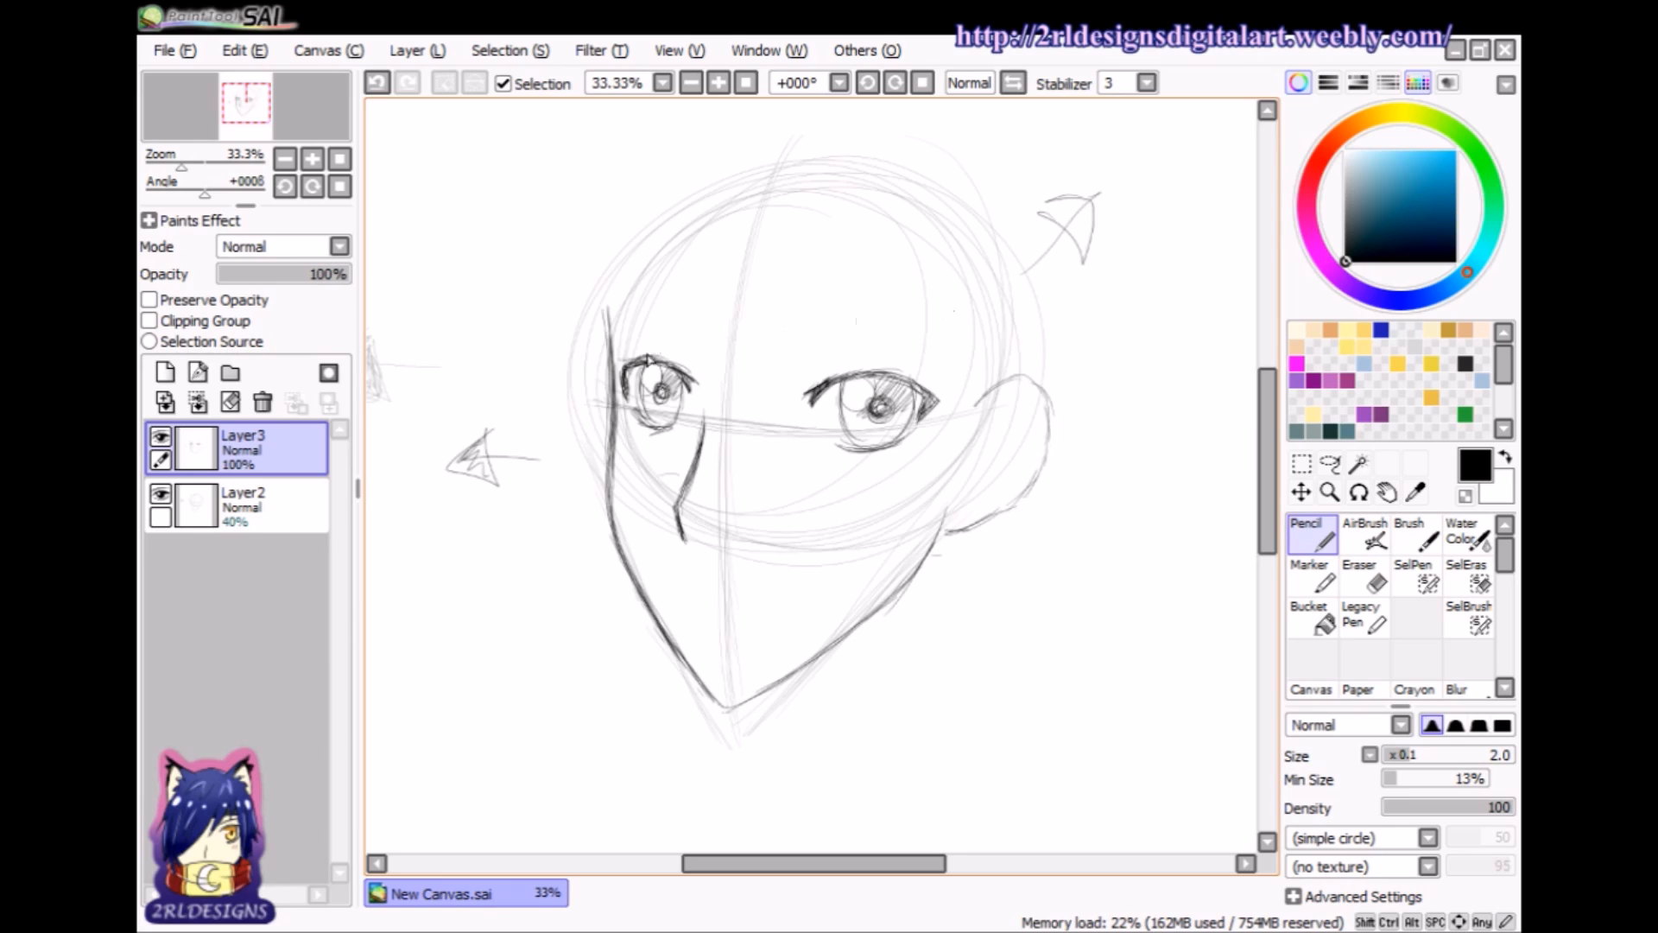
mouse_move(606, 346)
left_mouse_down()
mouse_move(584, 386)
mouse_move(595, 477)
left_mouse_up()
- Draw the inner folds of the right ear and trim the ear lines with the Eraser
left_click(1331, 462)
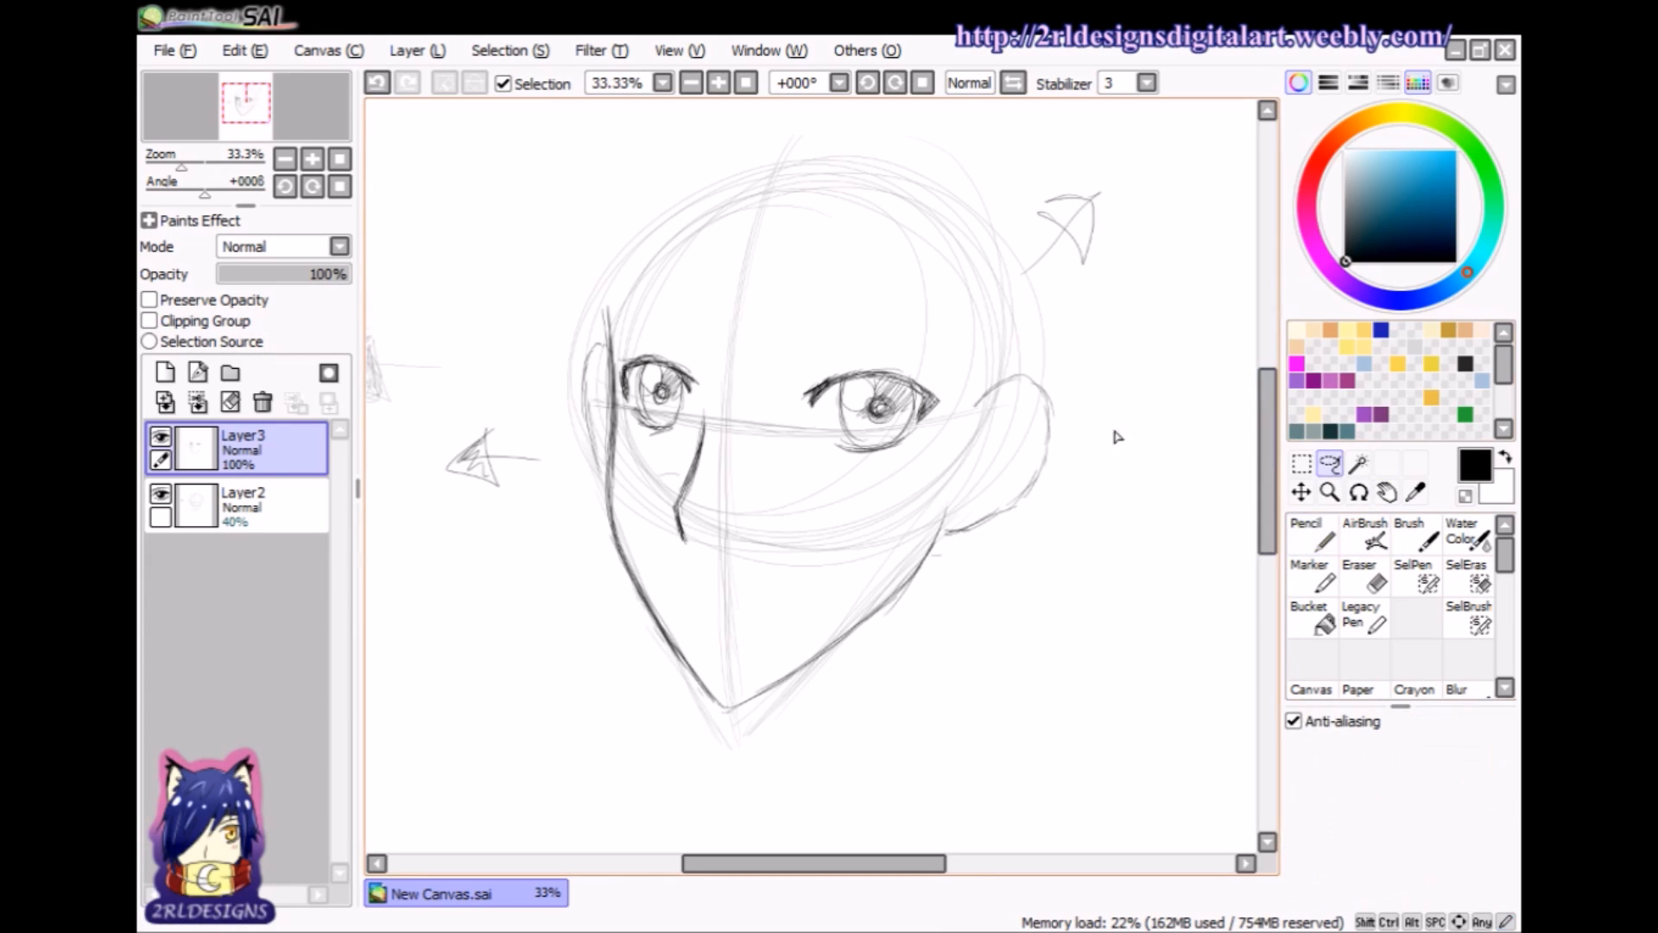
left_click(1372, 576)
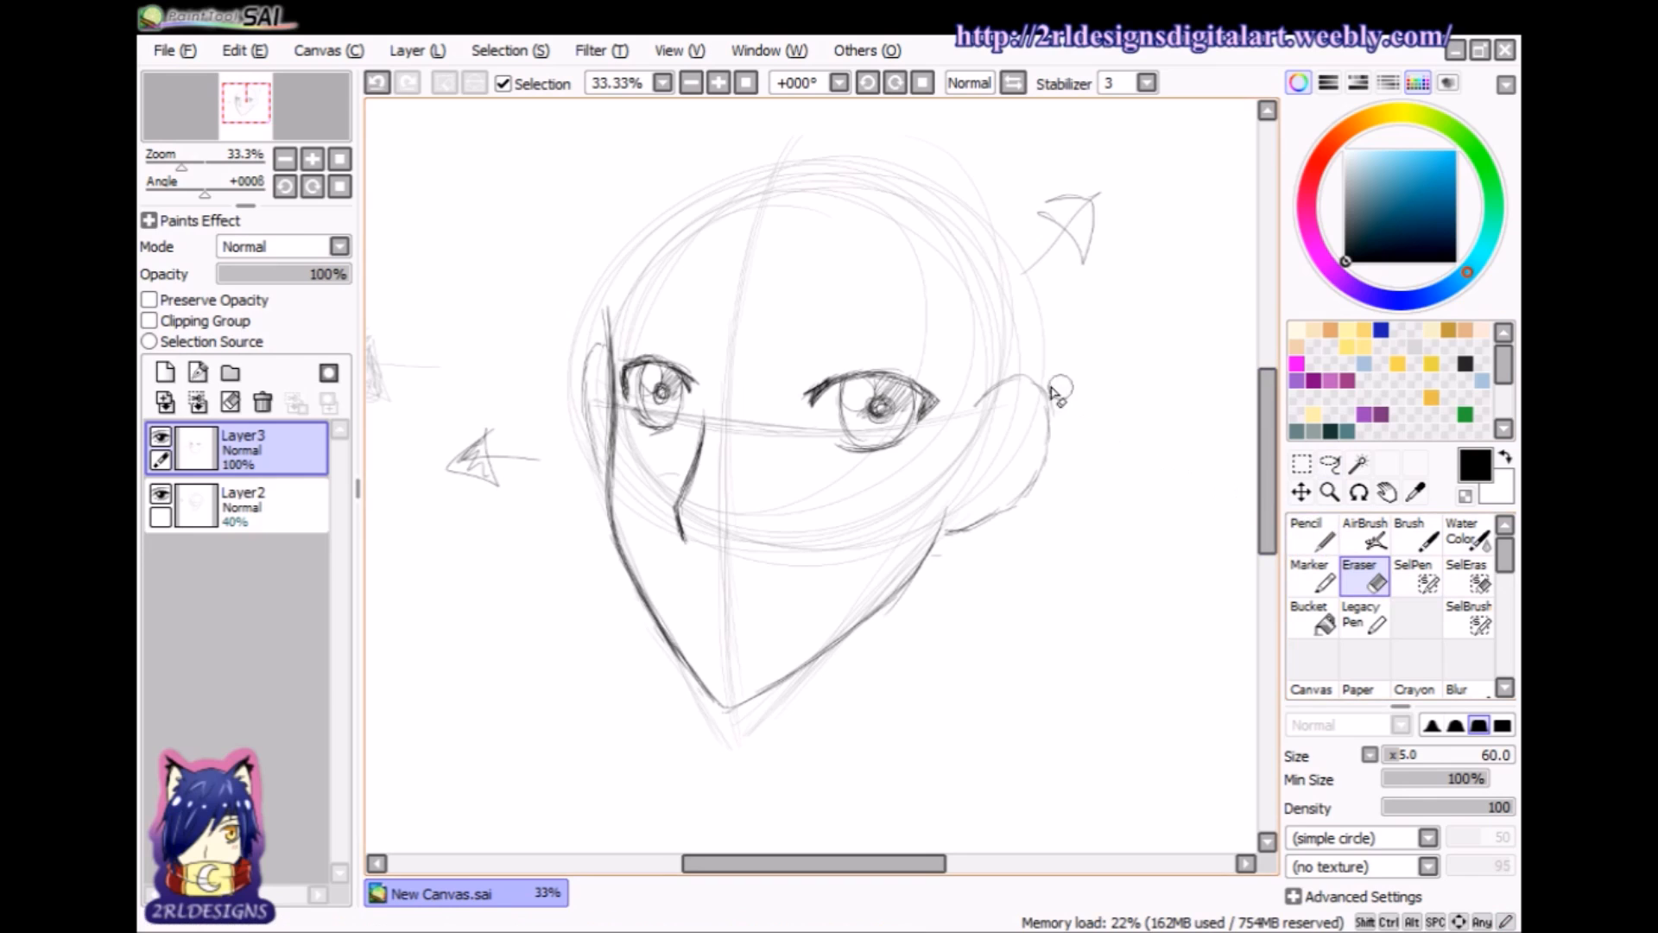
left_click(1313, 534)
mouse_move(1020, 408)
left_mouse_down()
mouse_move(985, 437)
mouse_move(993, 419)
mouse_move(967, 501)
left_mouse_up()
left_click_drag(995, 434, 1008, 435)
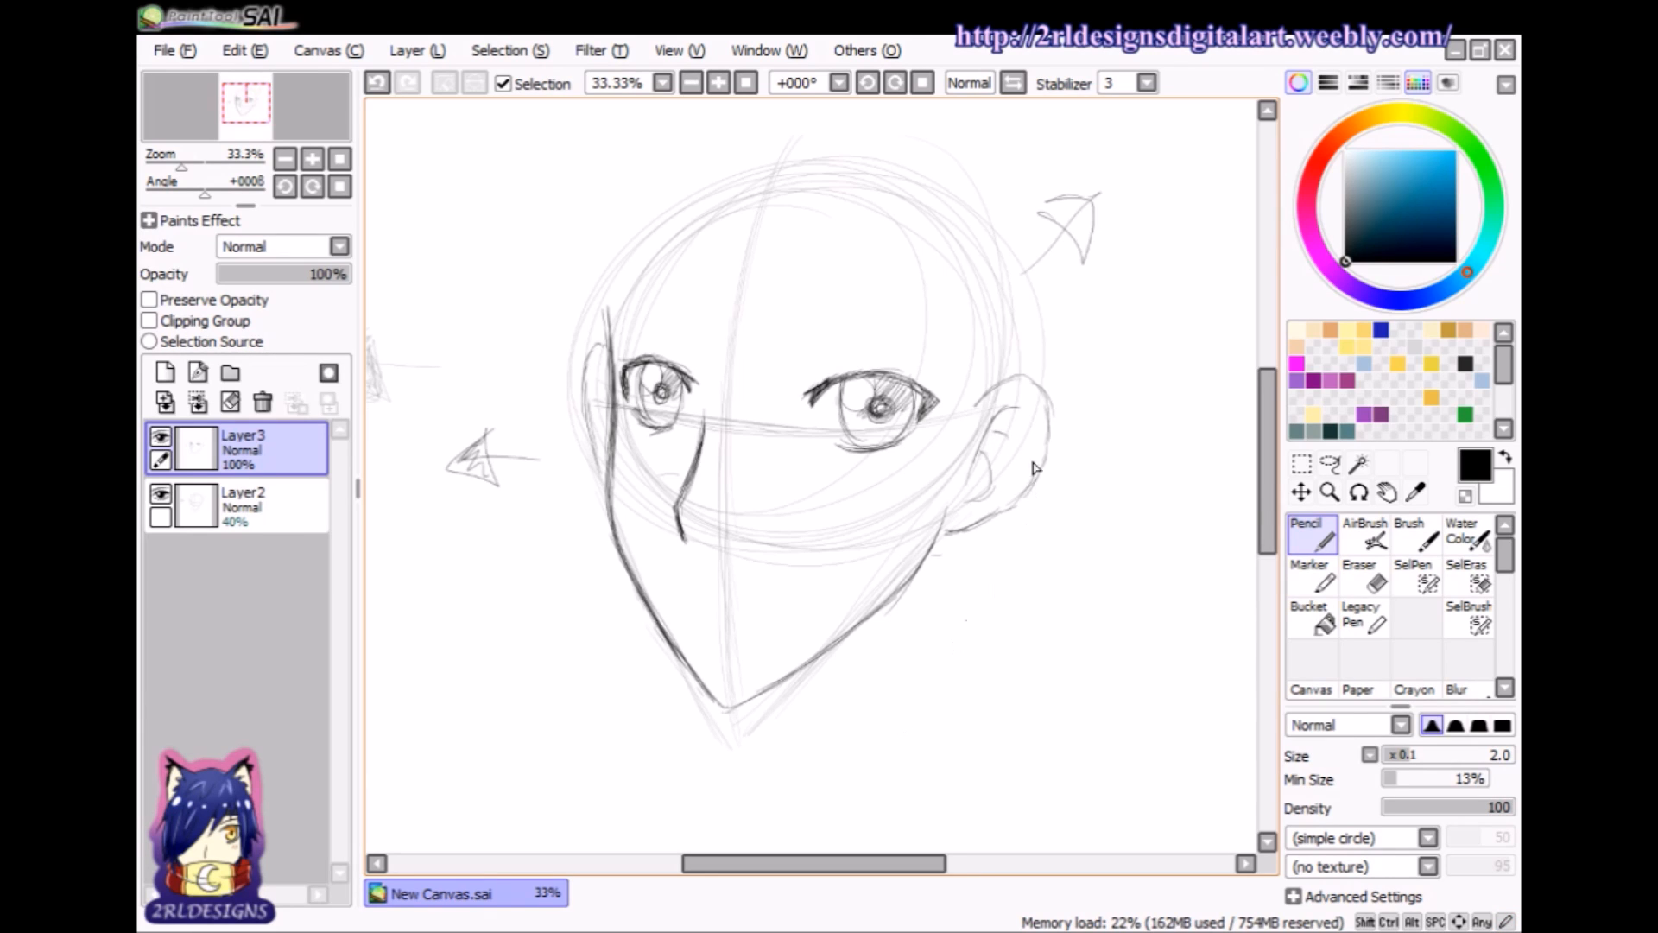
left_click(1365, 577)
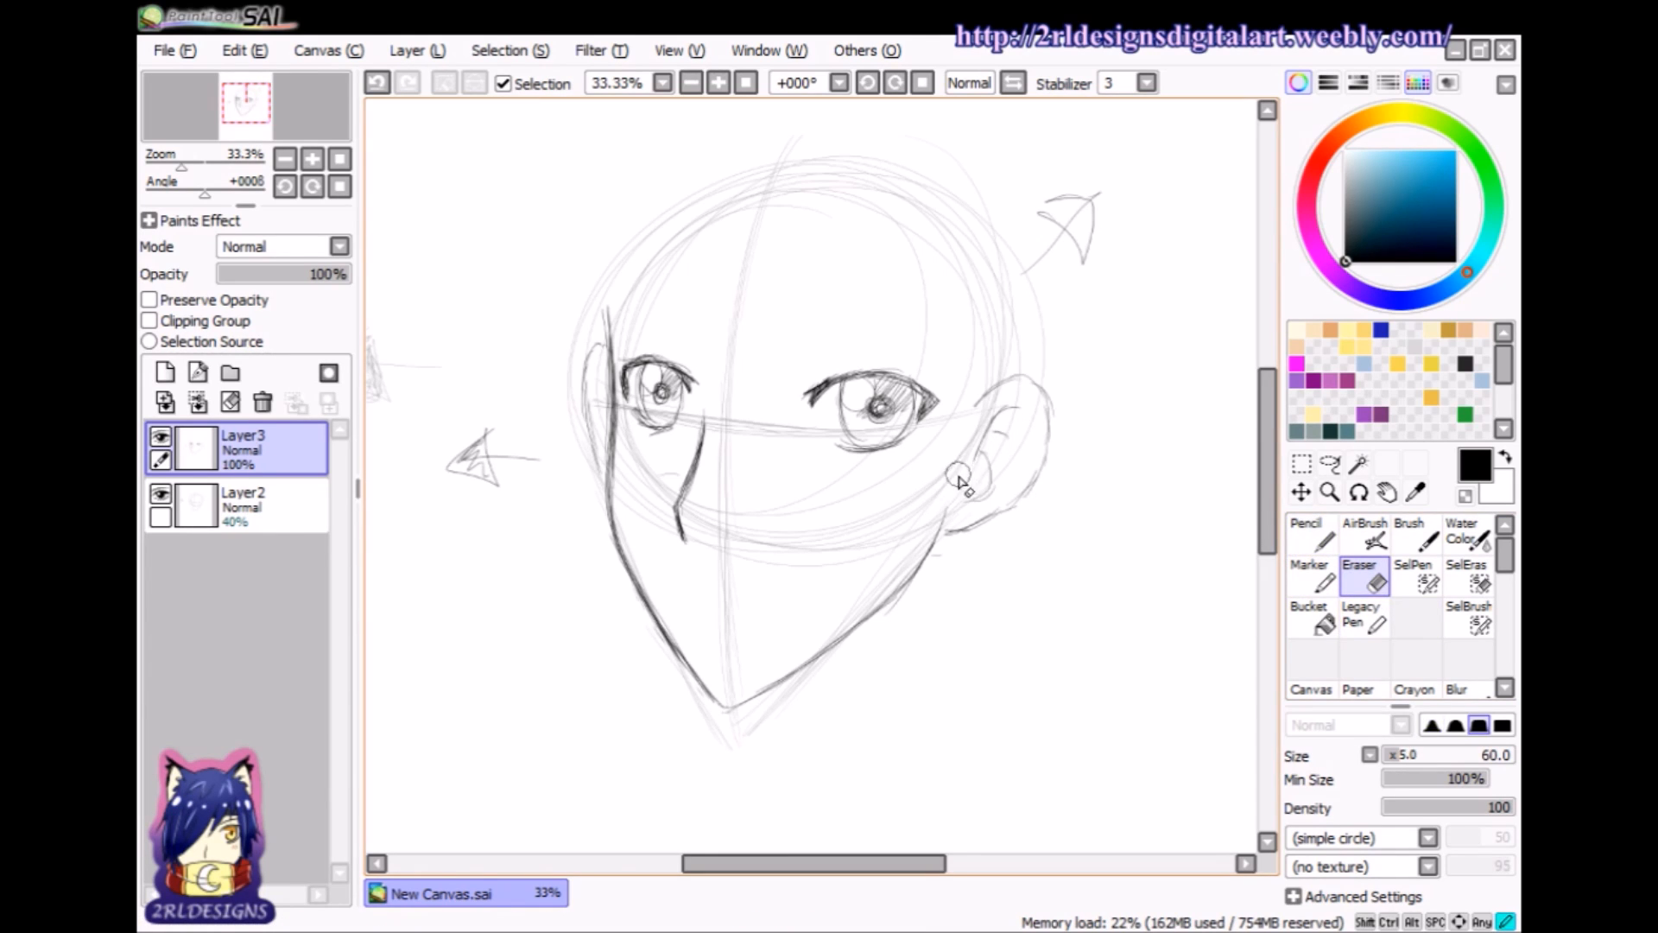
left_click(1306, 541)
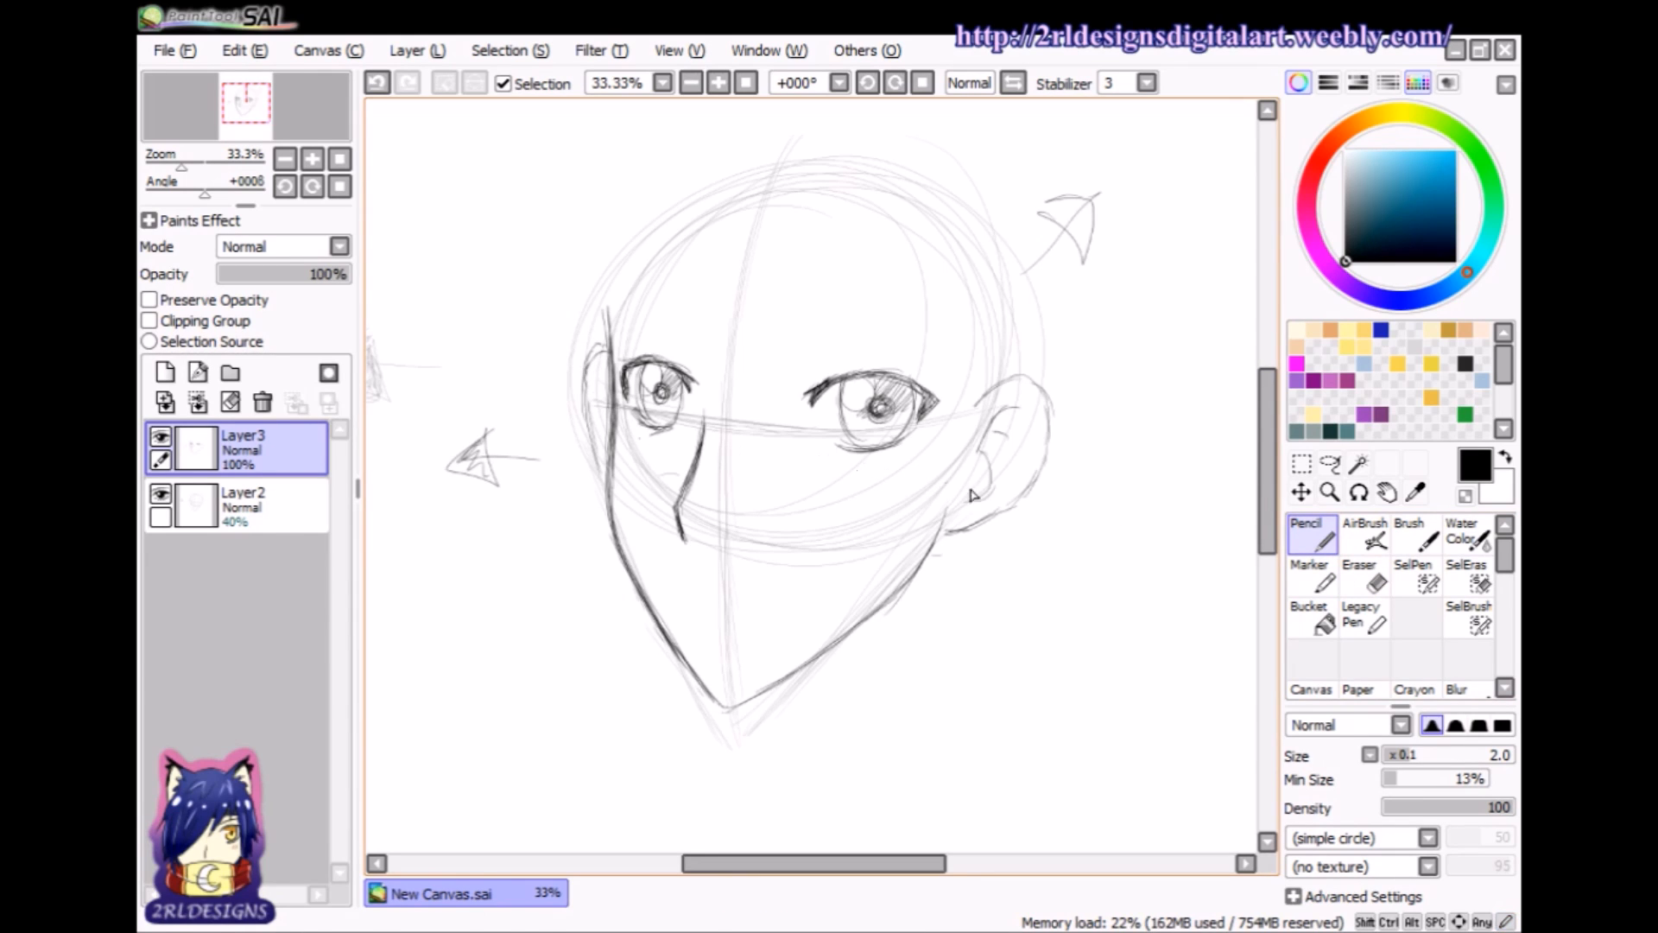
left_click(1380, 583)
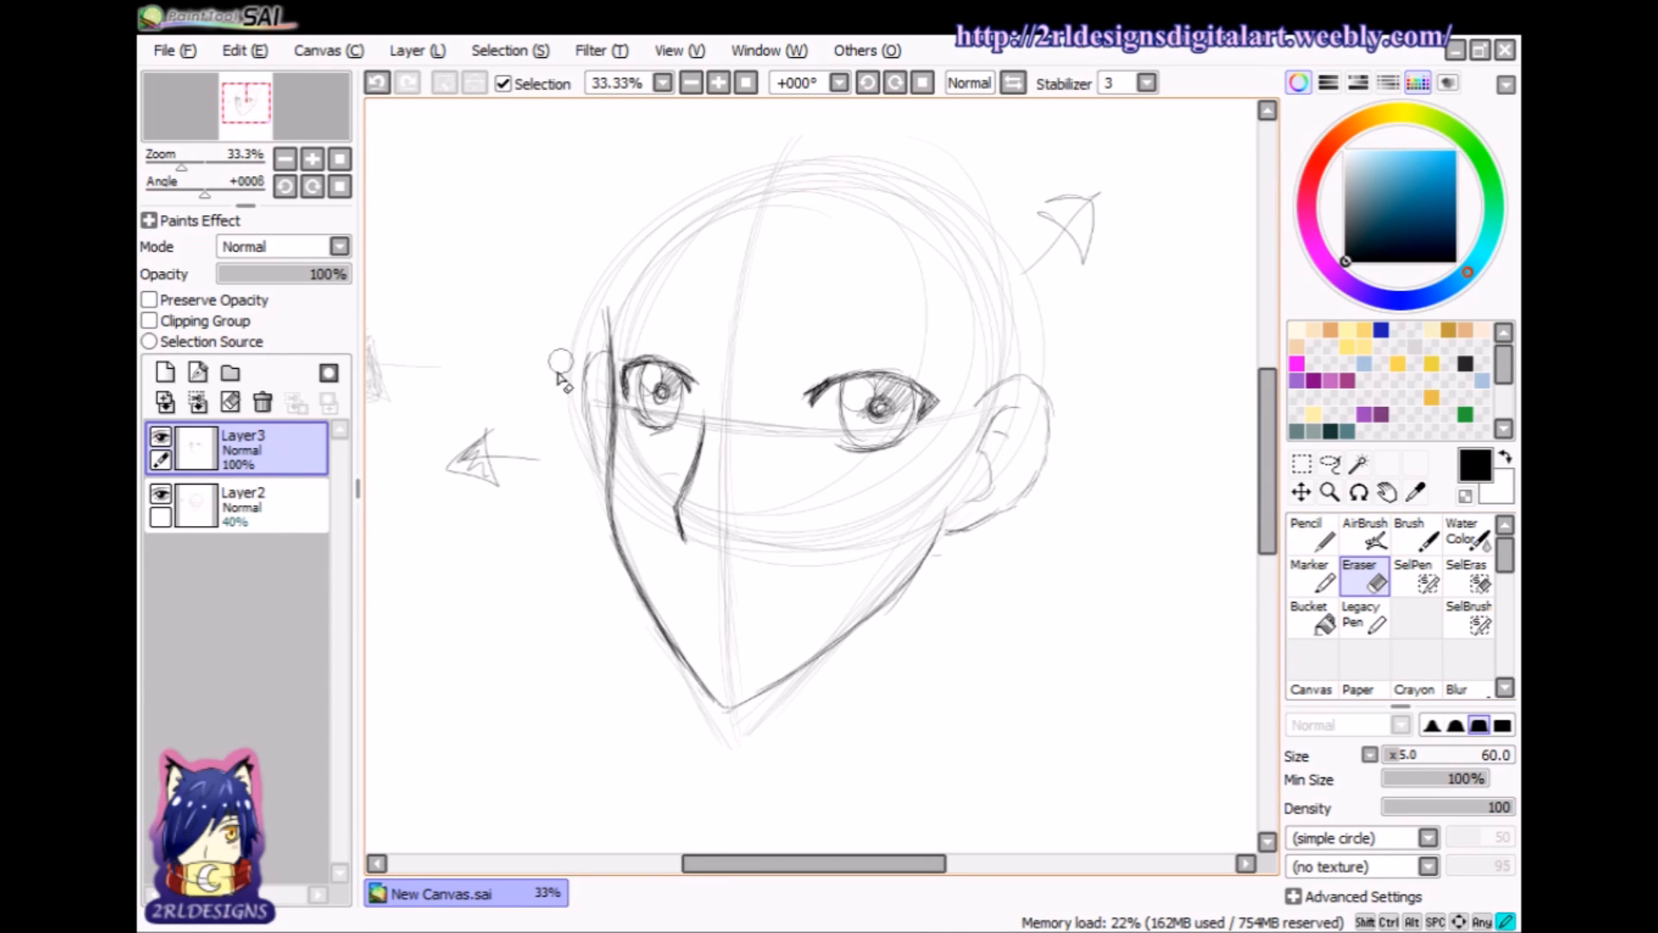
- Draw the upper edge of a face mask with the Pencil across the nose and right cheek, and shade the left arrow's head
left_click(1312, 537)
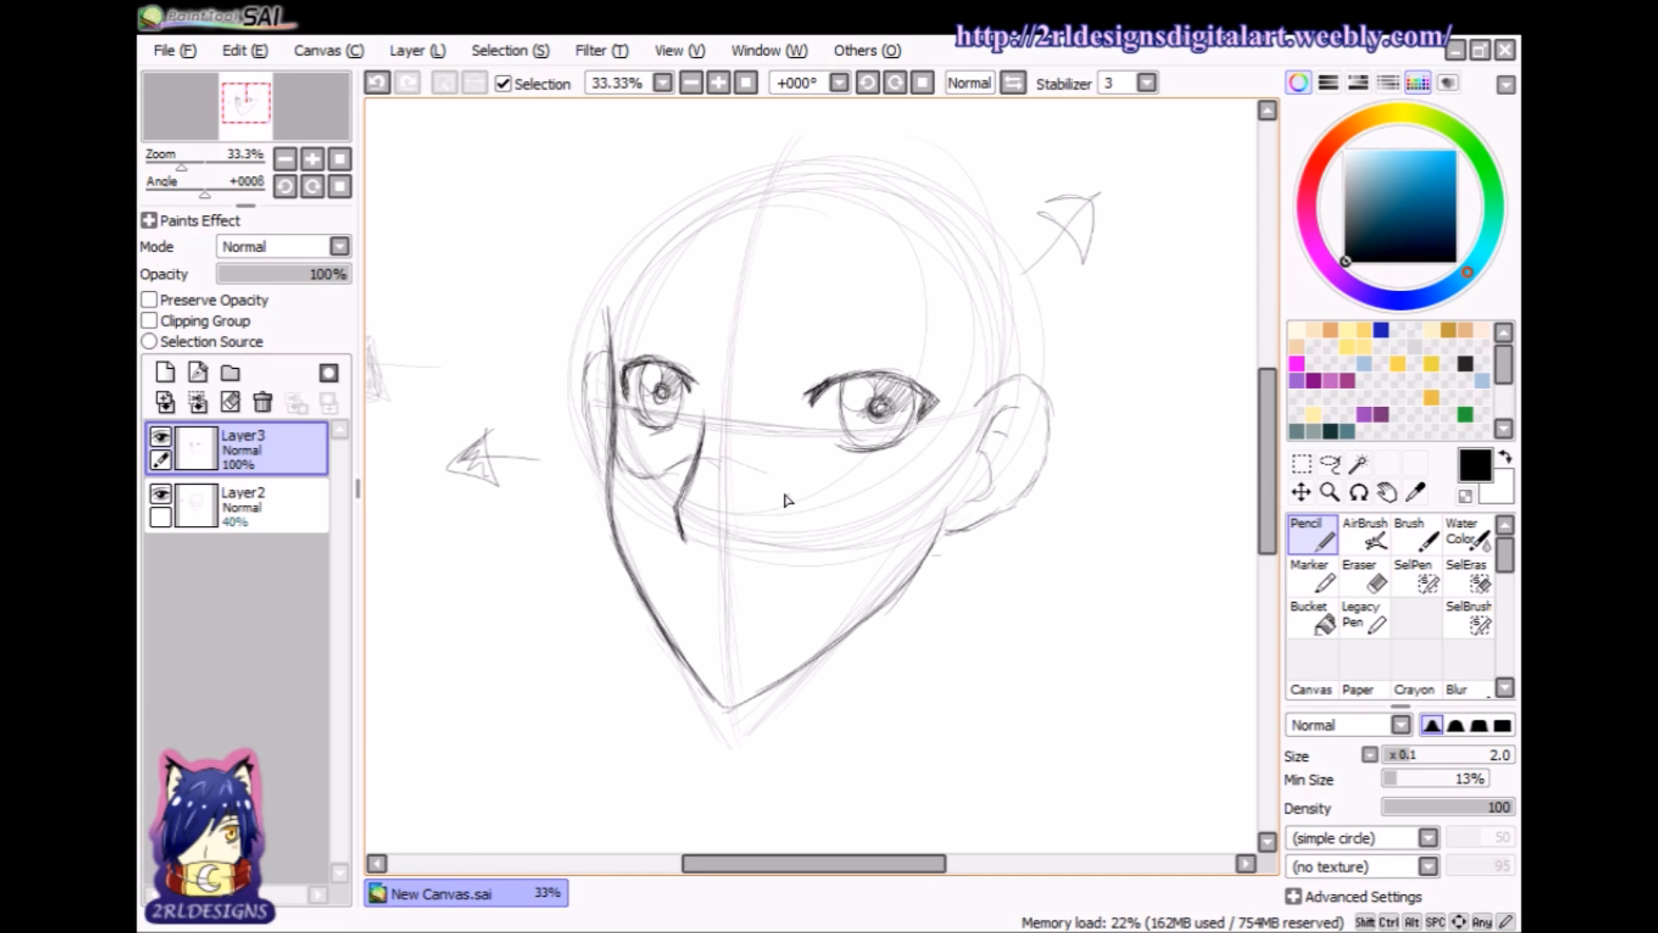
left_click_drag(735, 464, 811, 503)
left_click_drag(467, 459, 486, 473)
mouse_move(786, 485)
left_mouse_down()
mouse_move(822, 506)
mouse_move(869, 499)
left_mouse_up()
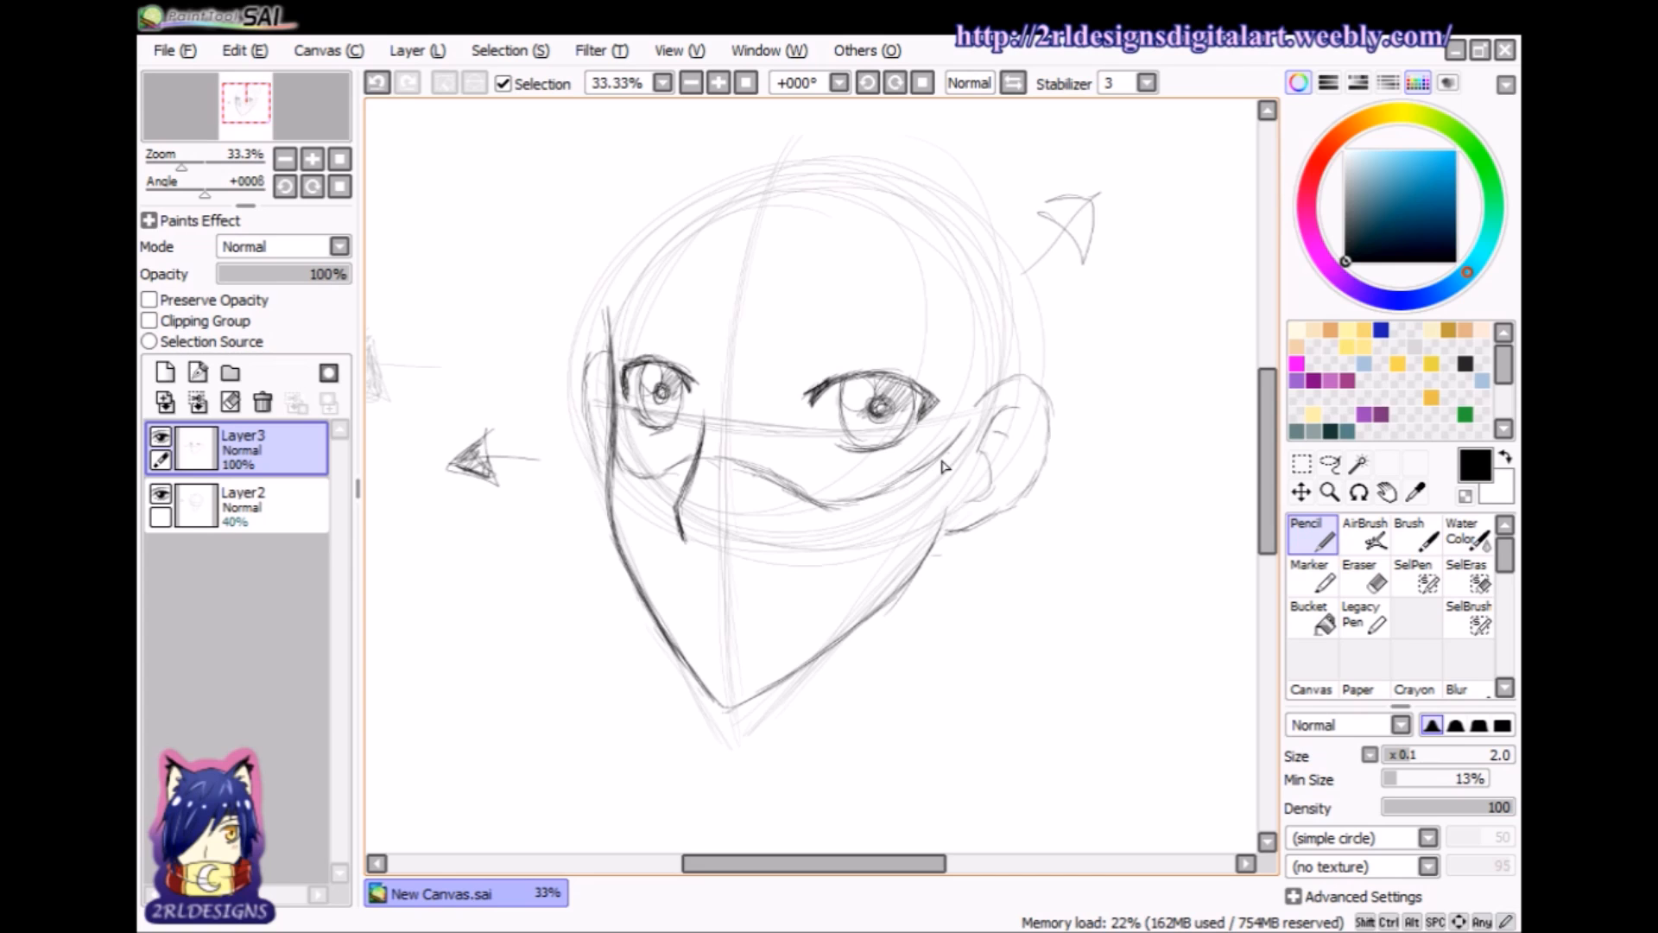
- Undo the mask edge's last strokes toward the ear and redraw its right end curving down to the jaw
left_click(376, 82)
left_click(376, 82)
left_click(377, 82)
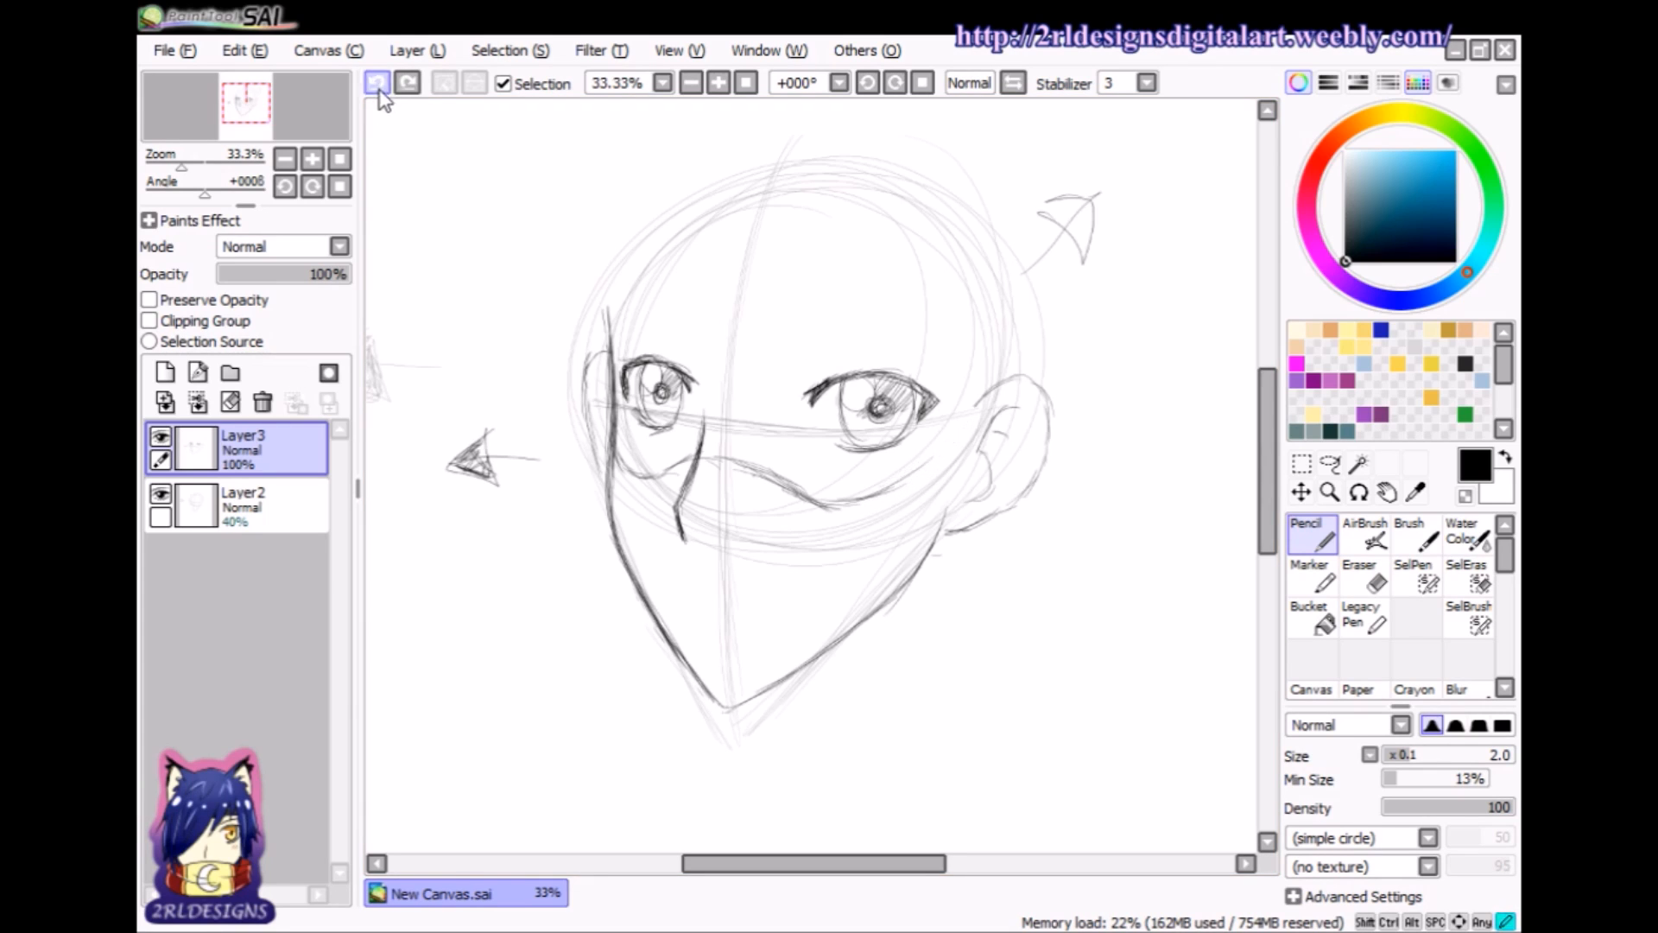
left_click_drag(896, 494, 946, 511)
mouse_move(896, 494)
left_mouse_down()
mouse_move(948, 512)
mouse_move(903, 493)
mouse_move(928, 496)
left_mouse_up()
mouse_move(893, 494)
left_mouse_down()
mouse_move(929, 504)
mouse_move(835, 499)
mouse_move(894, 494)
left_mouse_up()
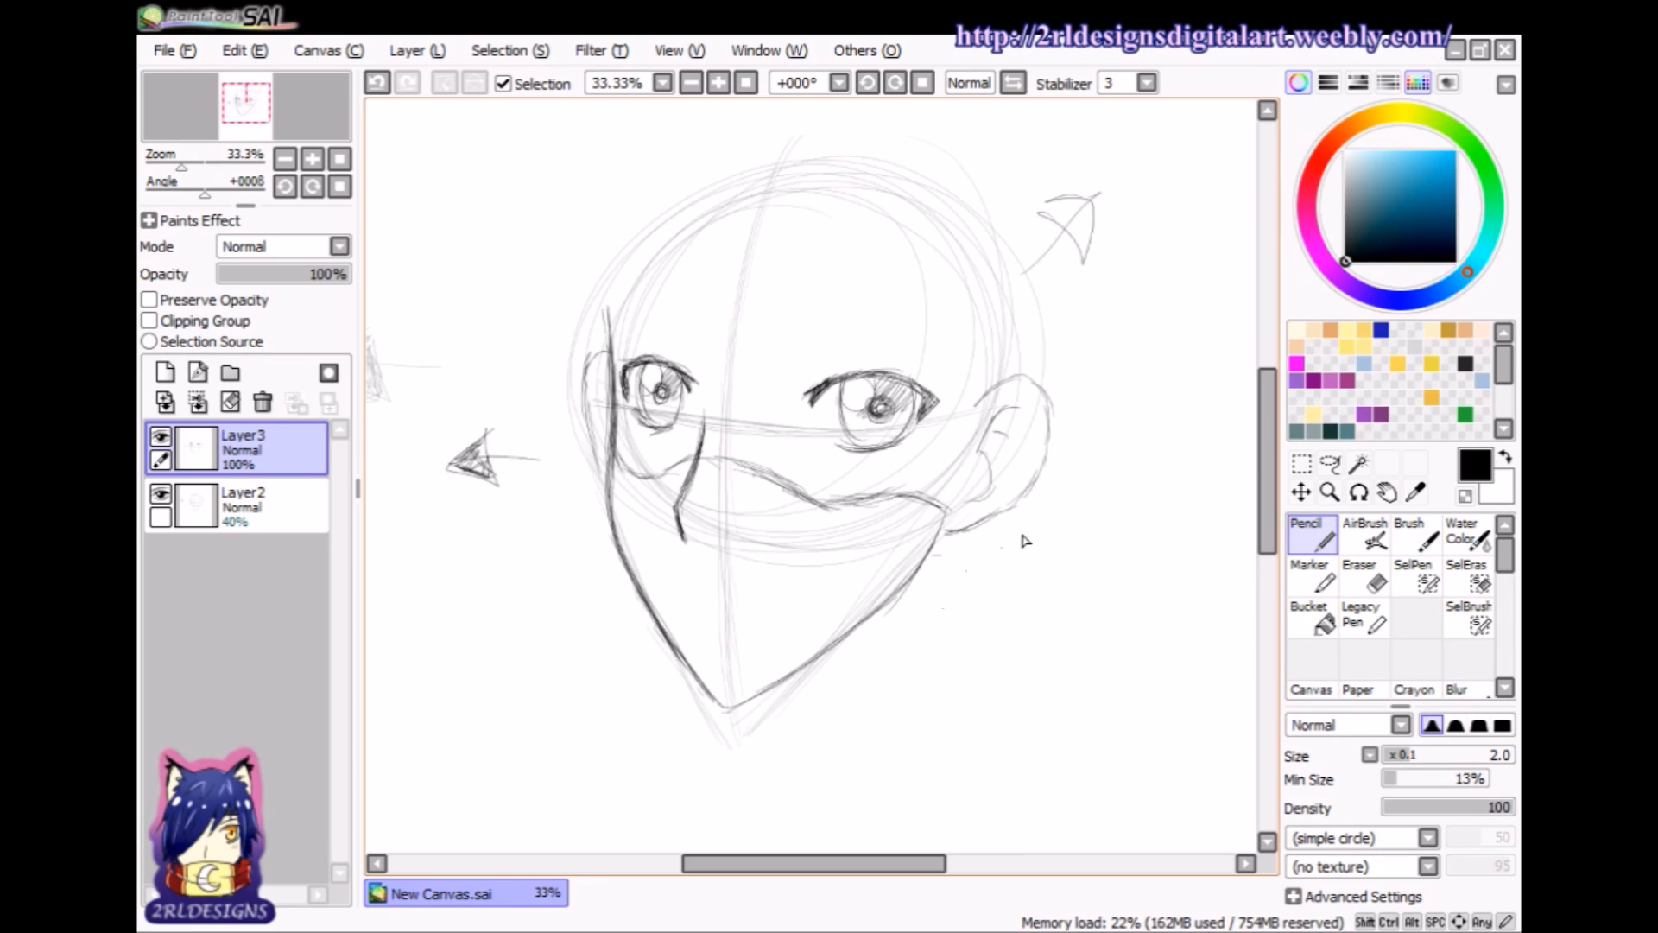
- Add a new layer above Layer3 and make Layer2 the active layer
scroll(1278, 465, "up", 2)
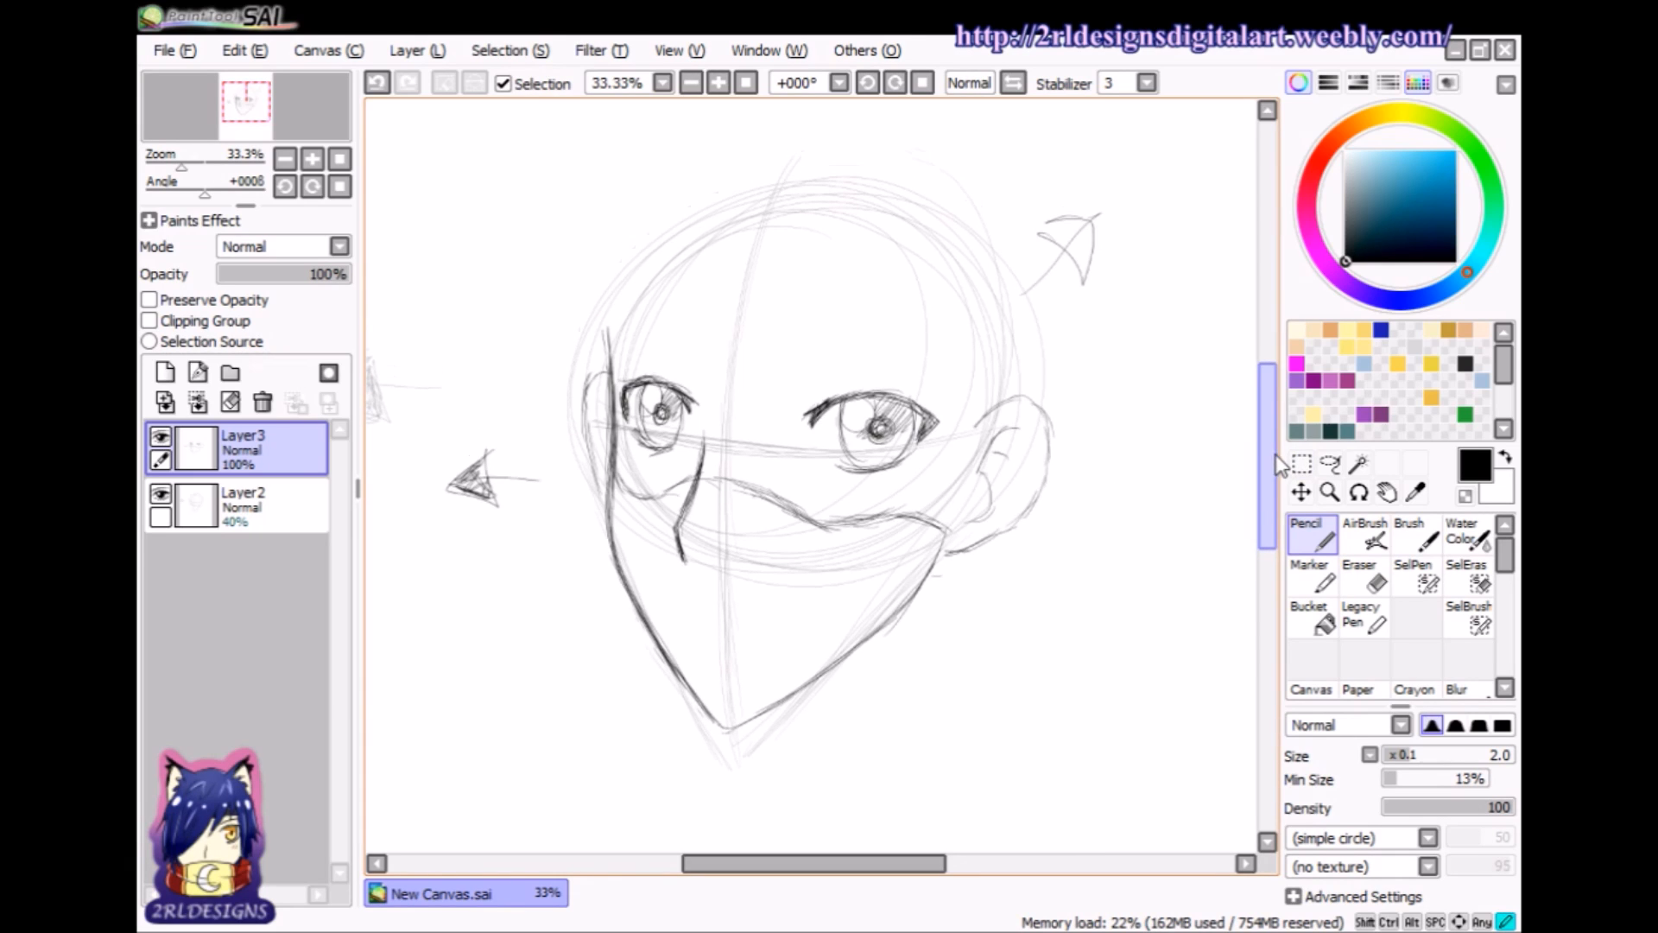
scroll(1269, 462, "down", 1)
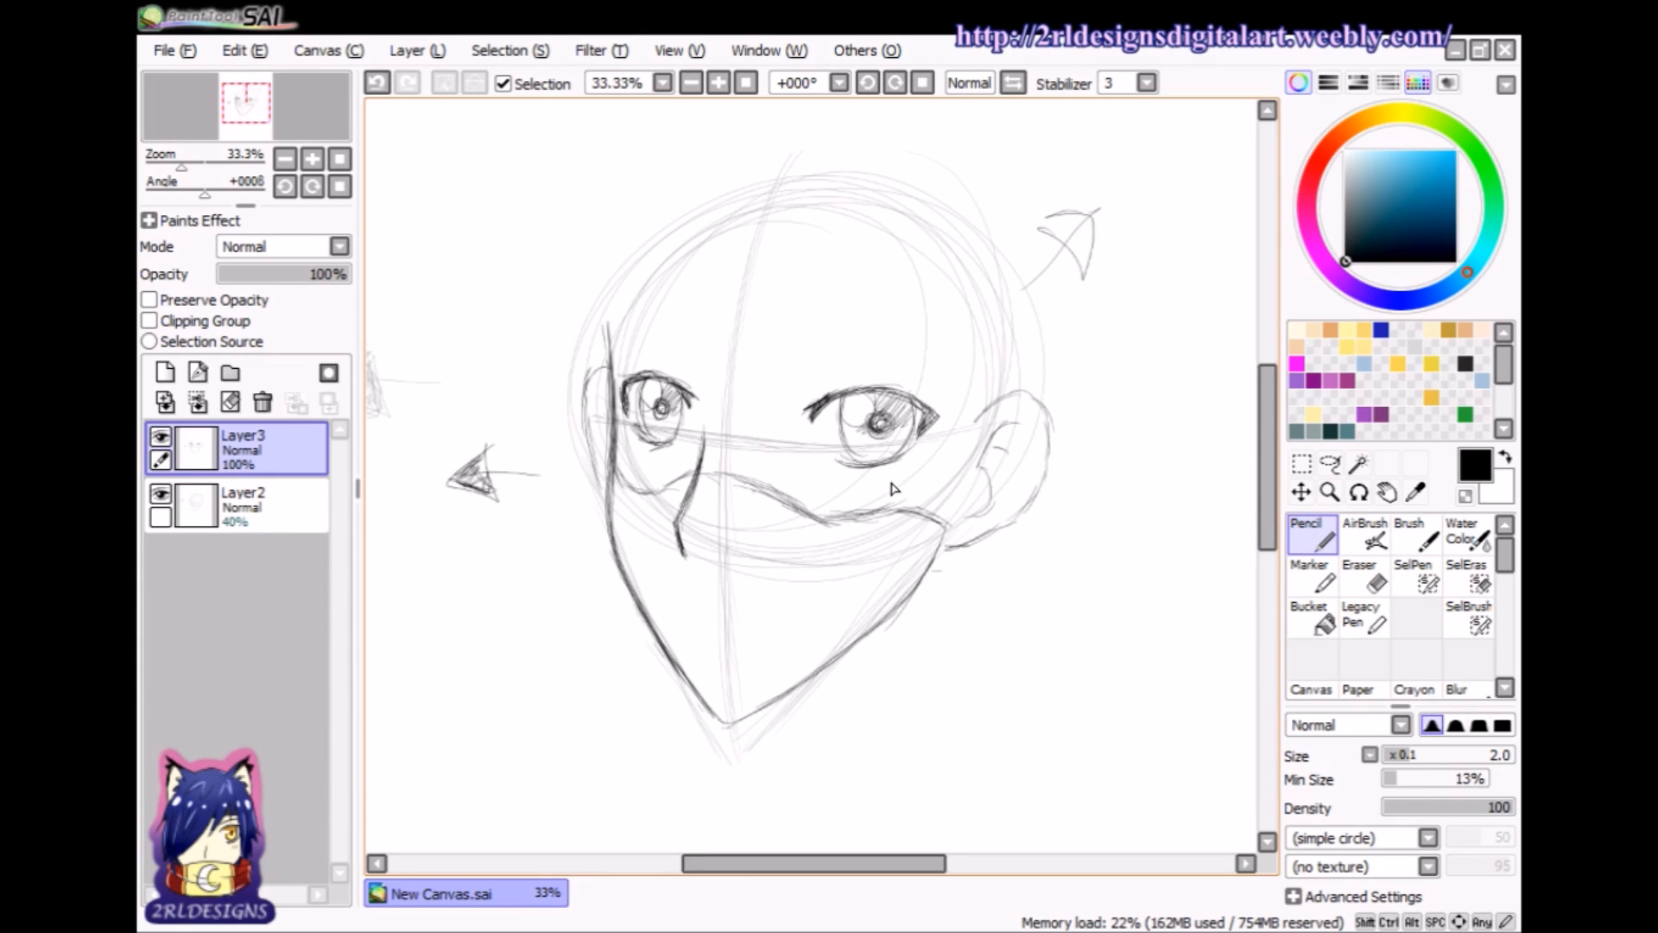
left_click(164, 372)
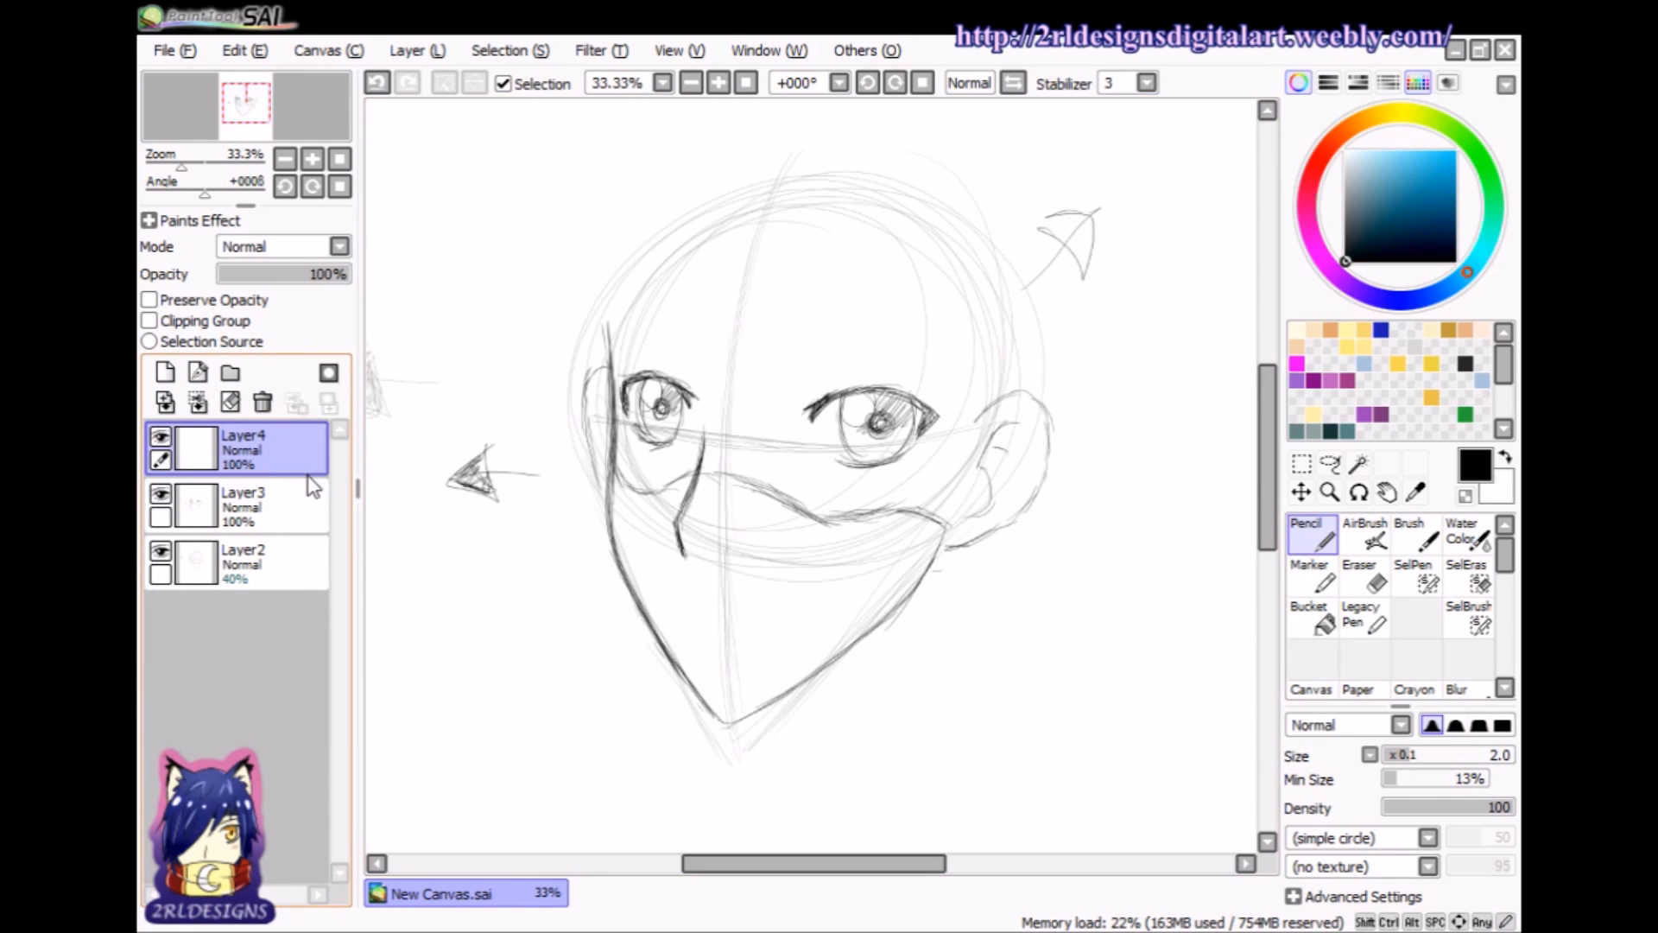
left_click(277, 574)
left_click(161, 551)
left_click(161, 551)
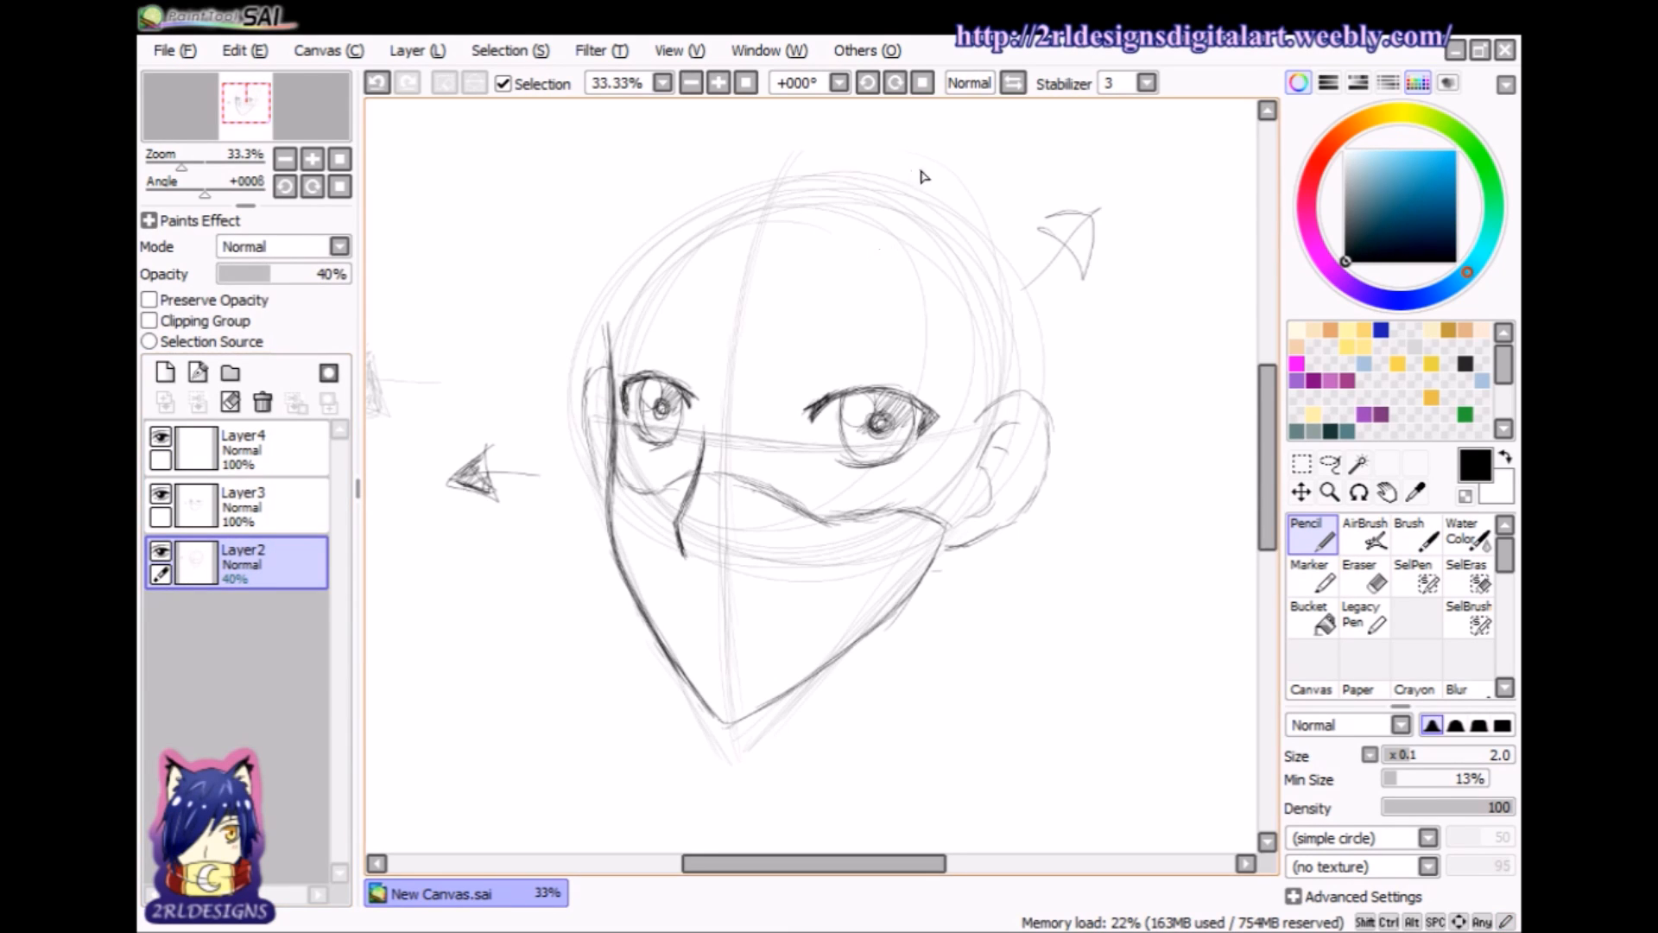
- Sketch faint sweeping guidelines for the bangs on Layer2, running from the upper right of the head down toward the left
left_click_drag(948, 192, 786, 385)
left_click_drag(882, 296, 740, 390)
mouse_move(866, 256)
left_mouse_down()
mouse_move(690, 391)
mouse_move(553, 386)
left_mouse_up()
left_click_drag(838, 234, 527, 399)
left_click_drag(740, 234, 576, 375)
- Set the Eraser size to 40 and erase part of the vertical guideline crossing the forehead
left_click(1364, 577)
left_click_drag(1405, 751, 1394, 756)
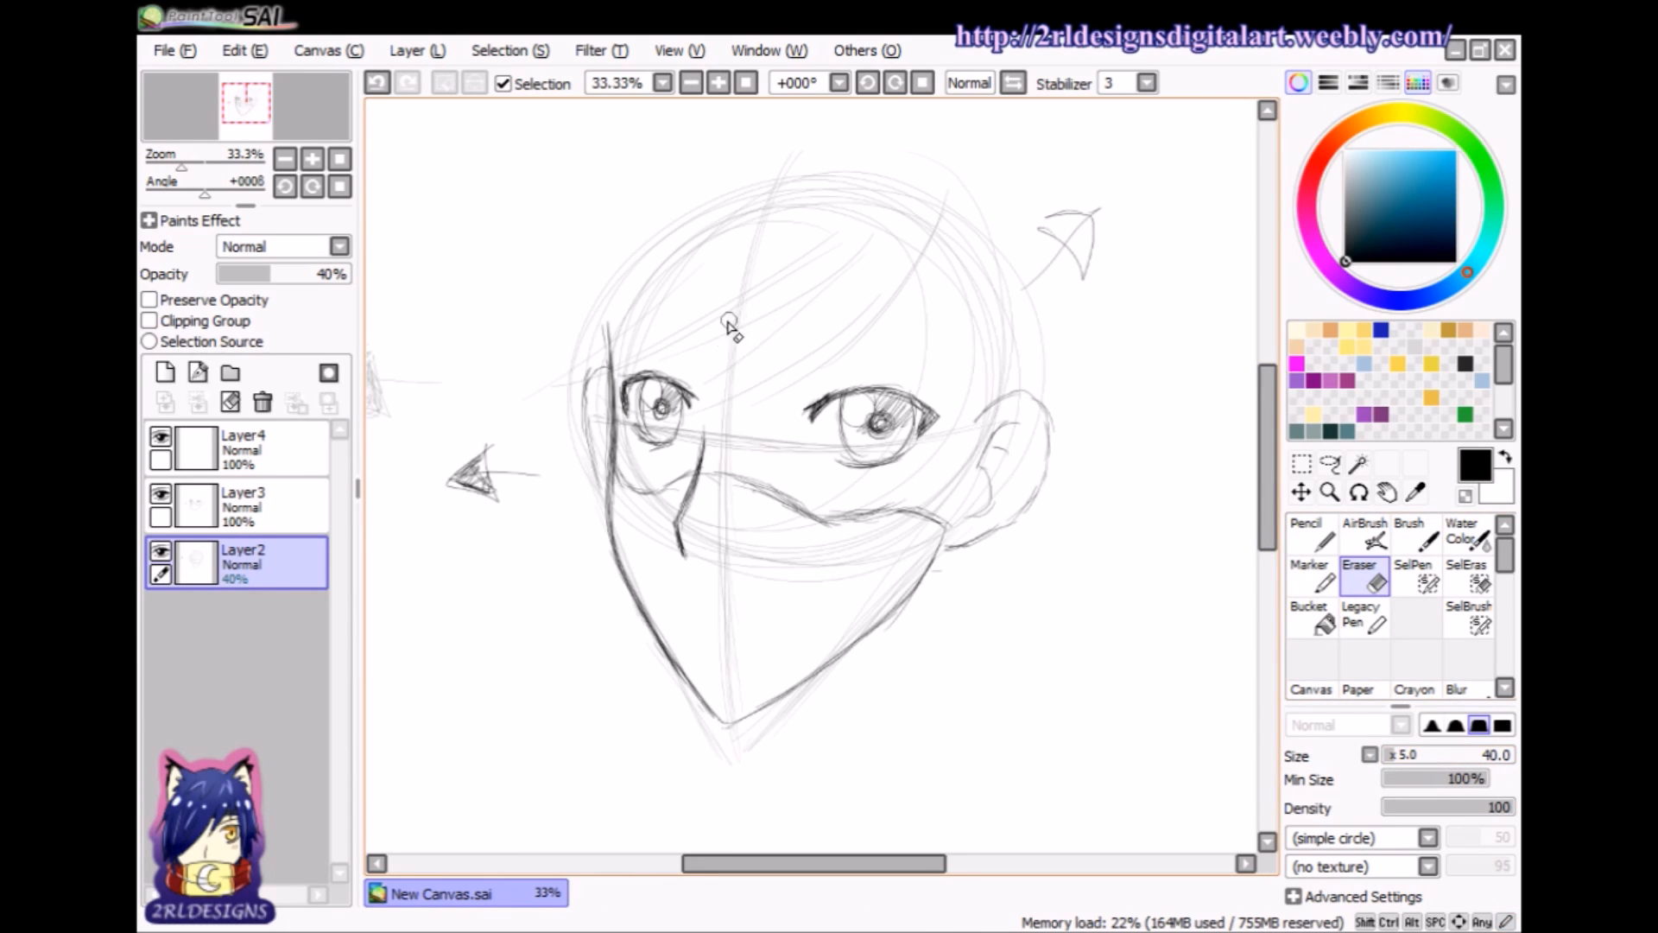
left_click_drag(745, 269, 763, 245)
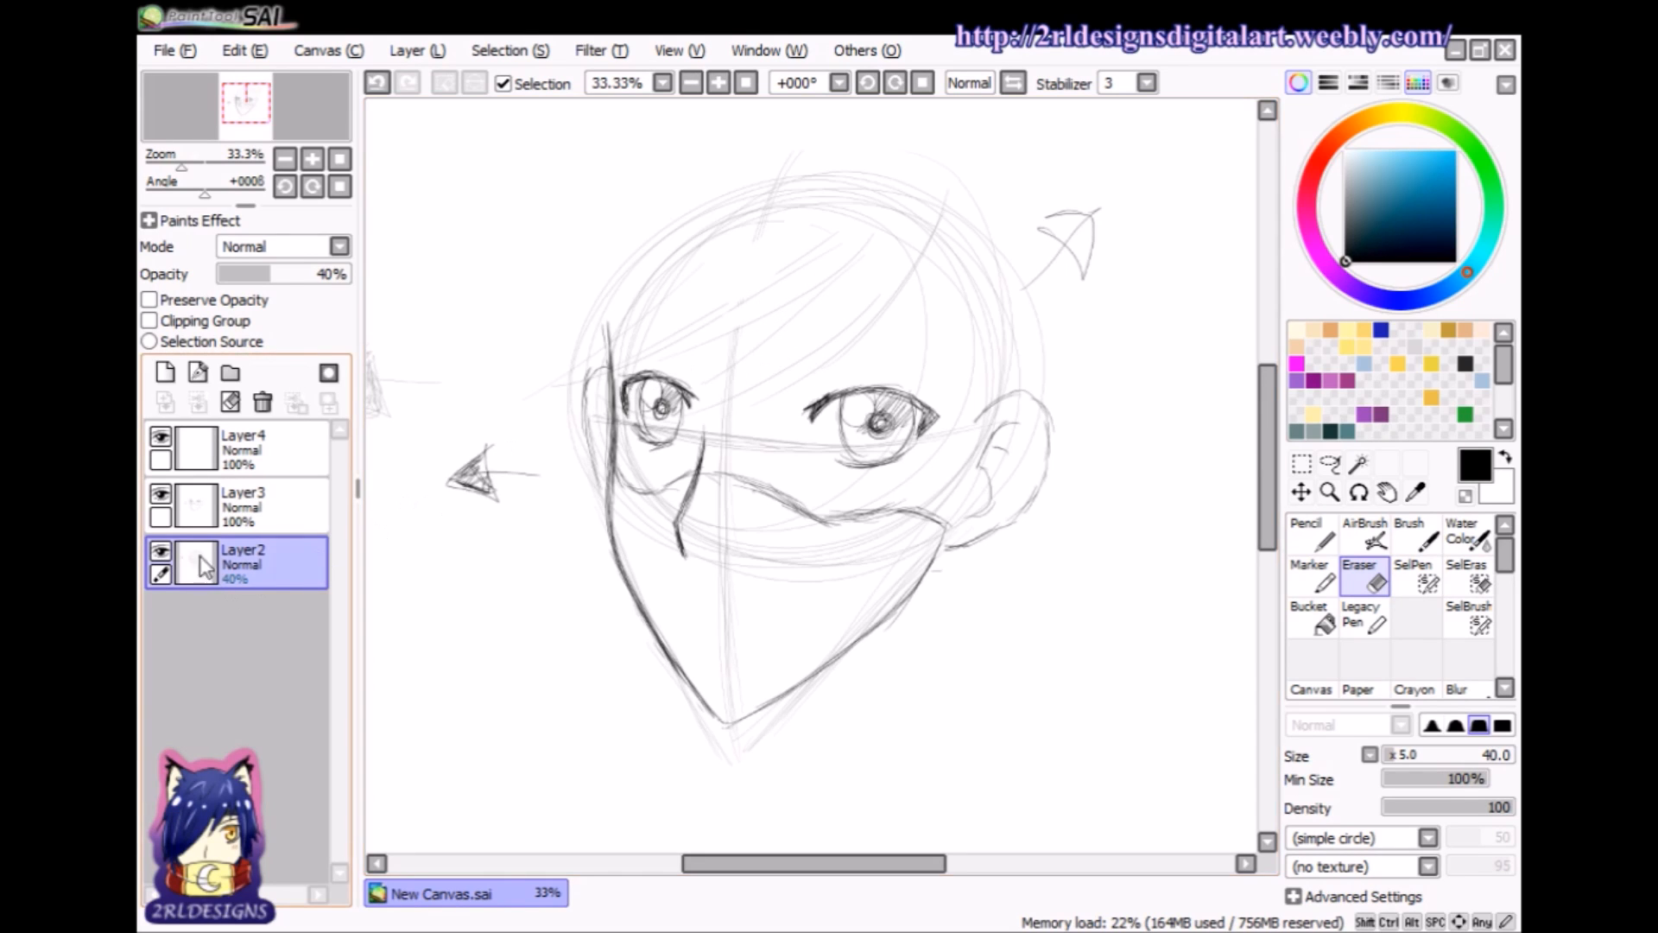
- Draw two long curved bang strands on Layer4 with the Pencil, sweeping from the upper right of the head down between the eyes
left_click(262, 447)
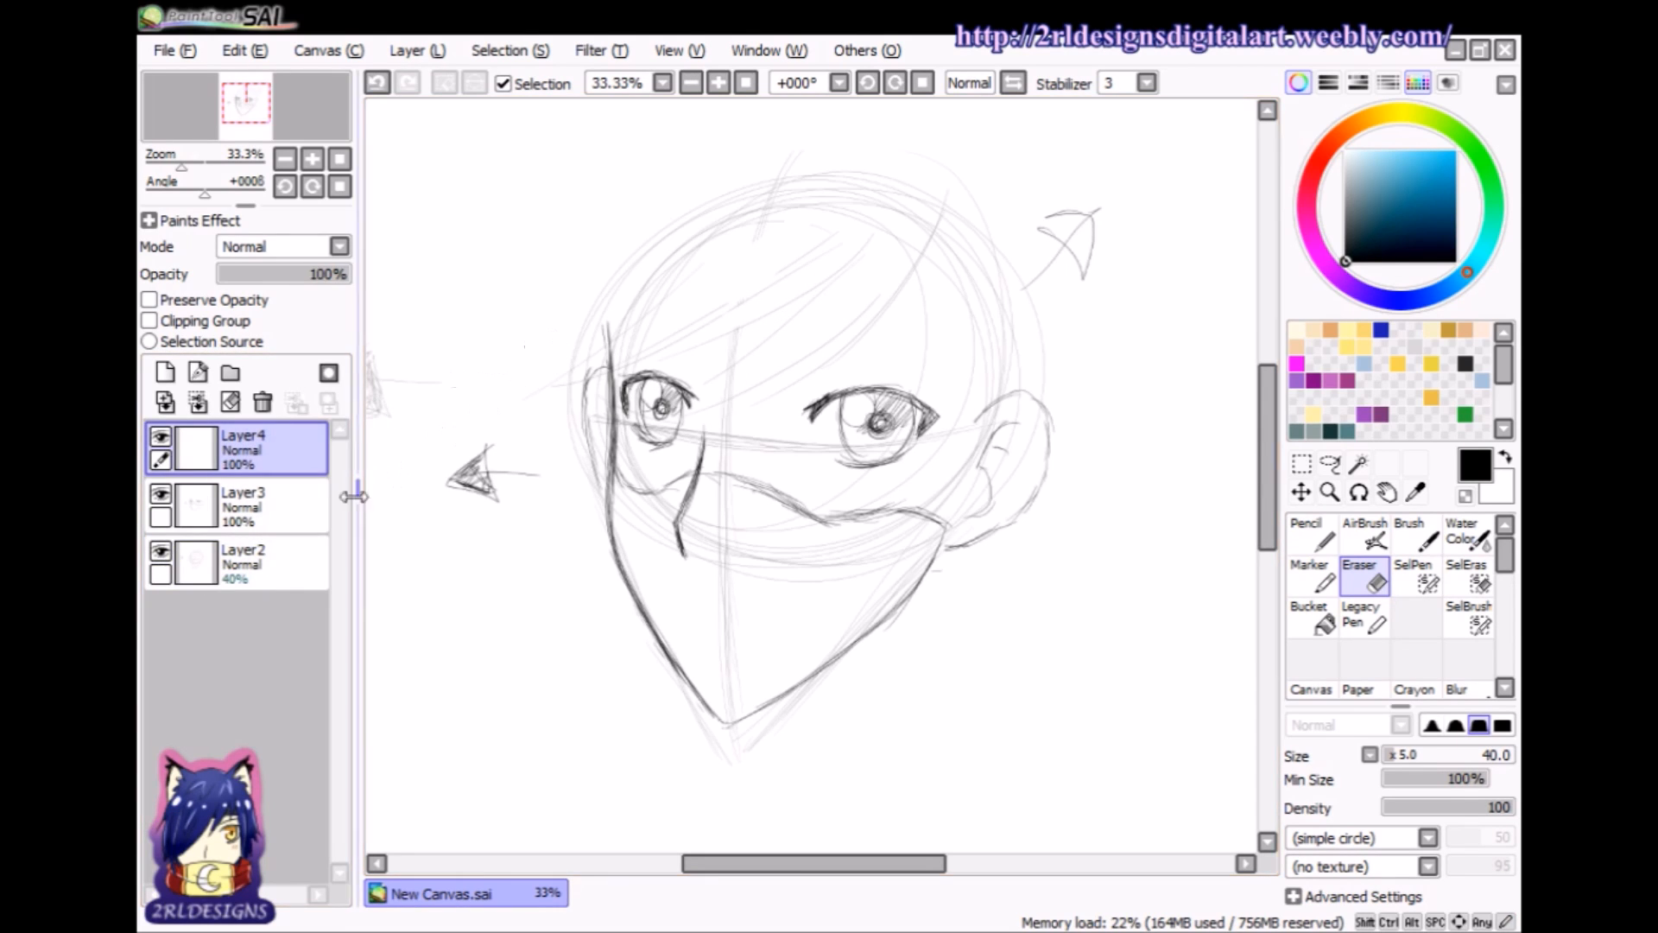
left_click(257, 563)
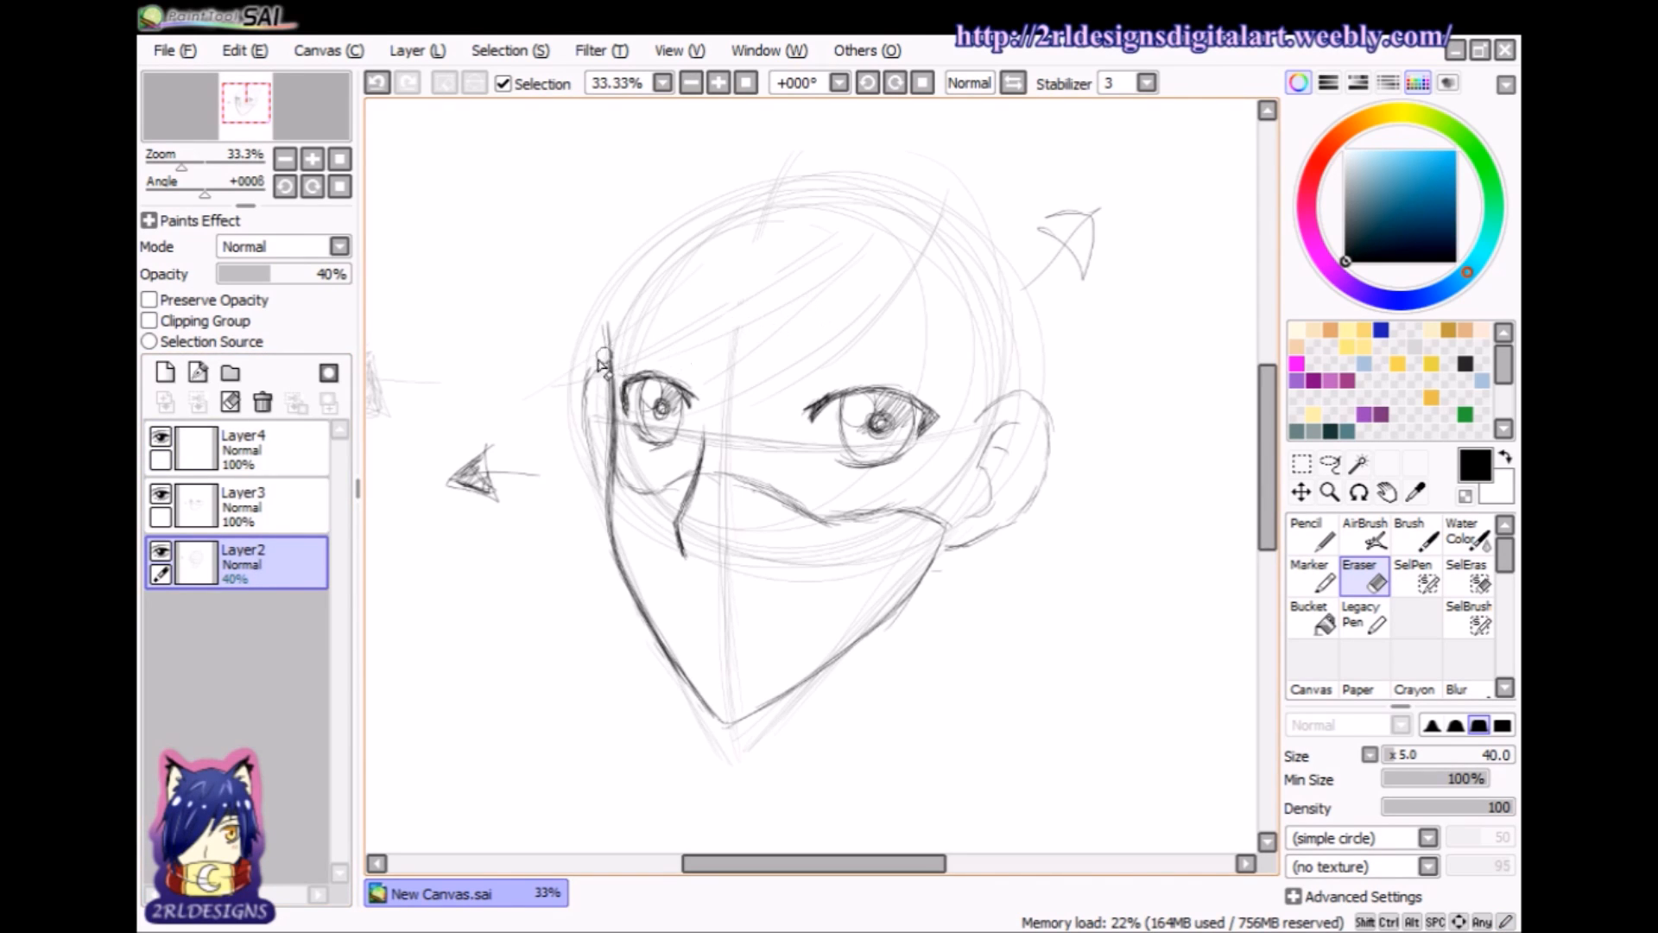
left_click(288, 448)
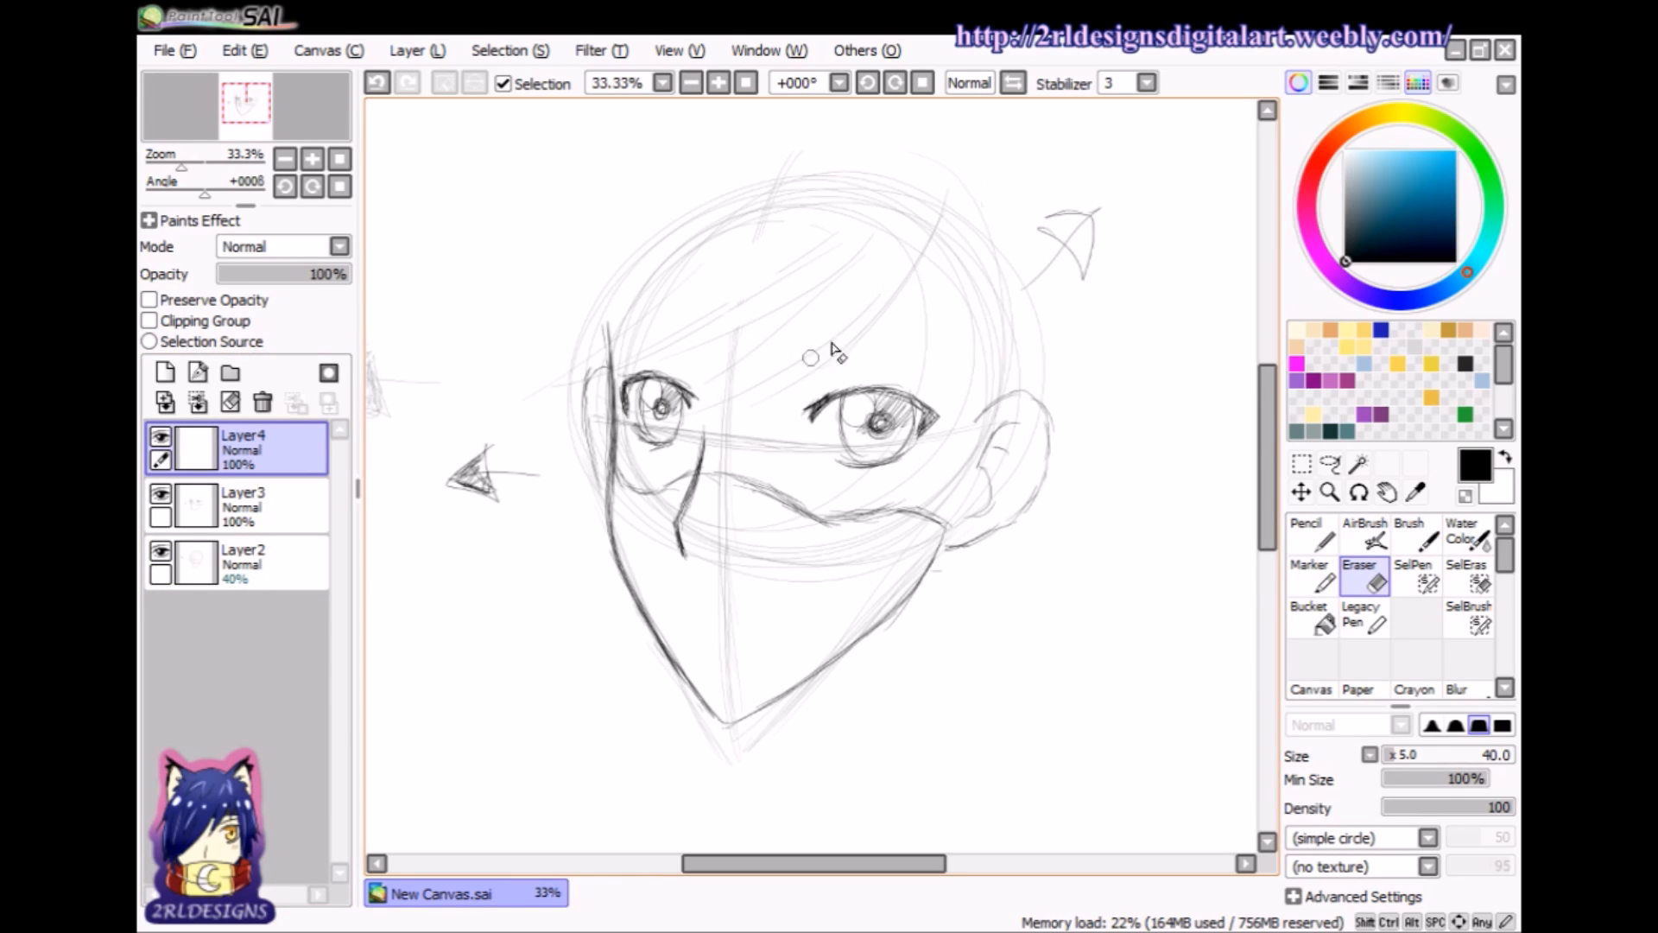
left_click(1312, 535)
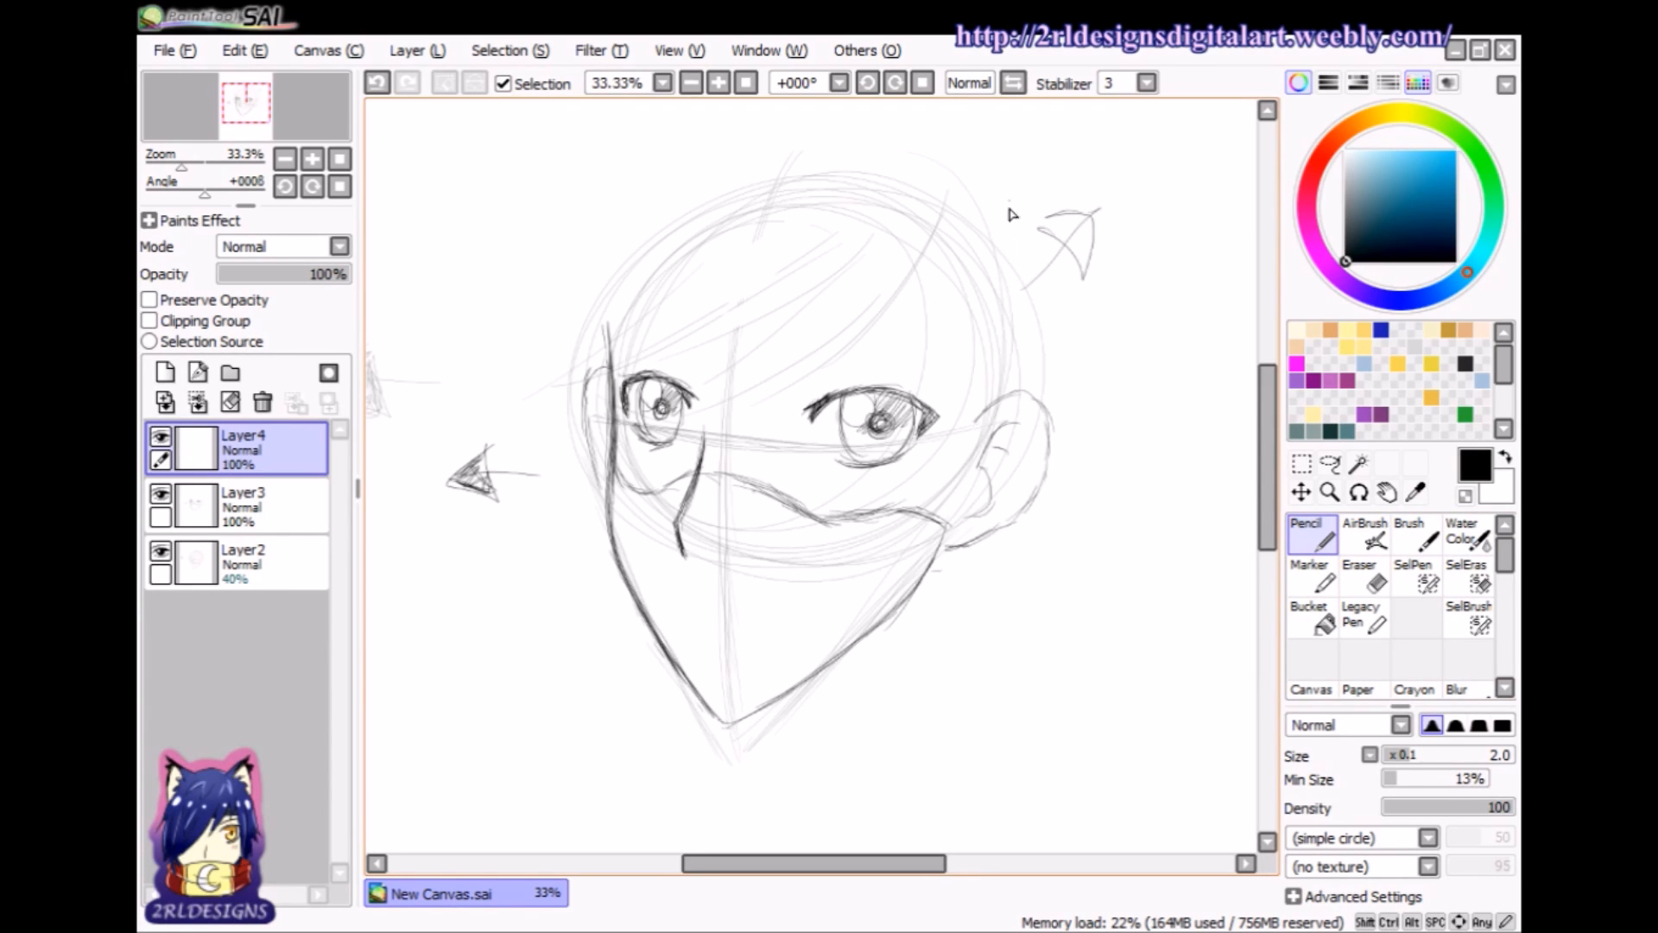
left_click_drag(886, 275, 918, 276)
key("e")
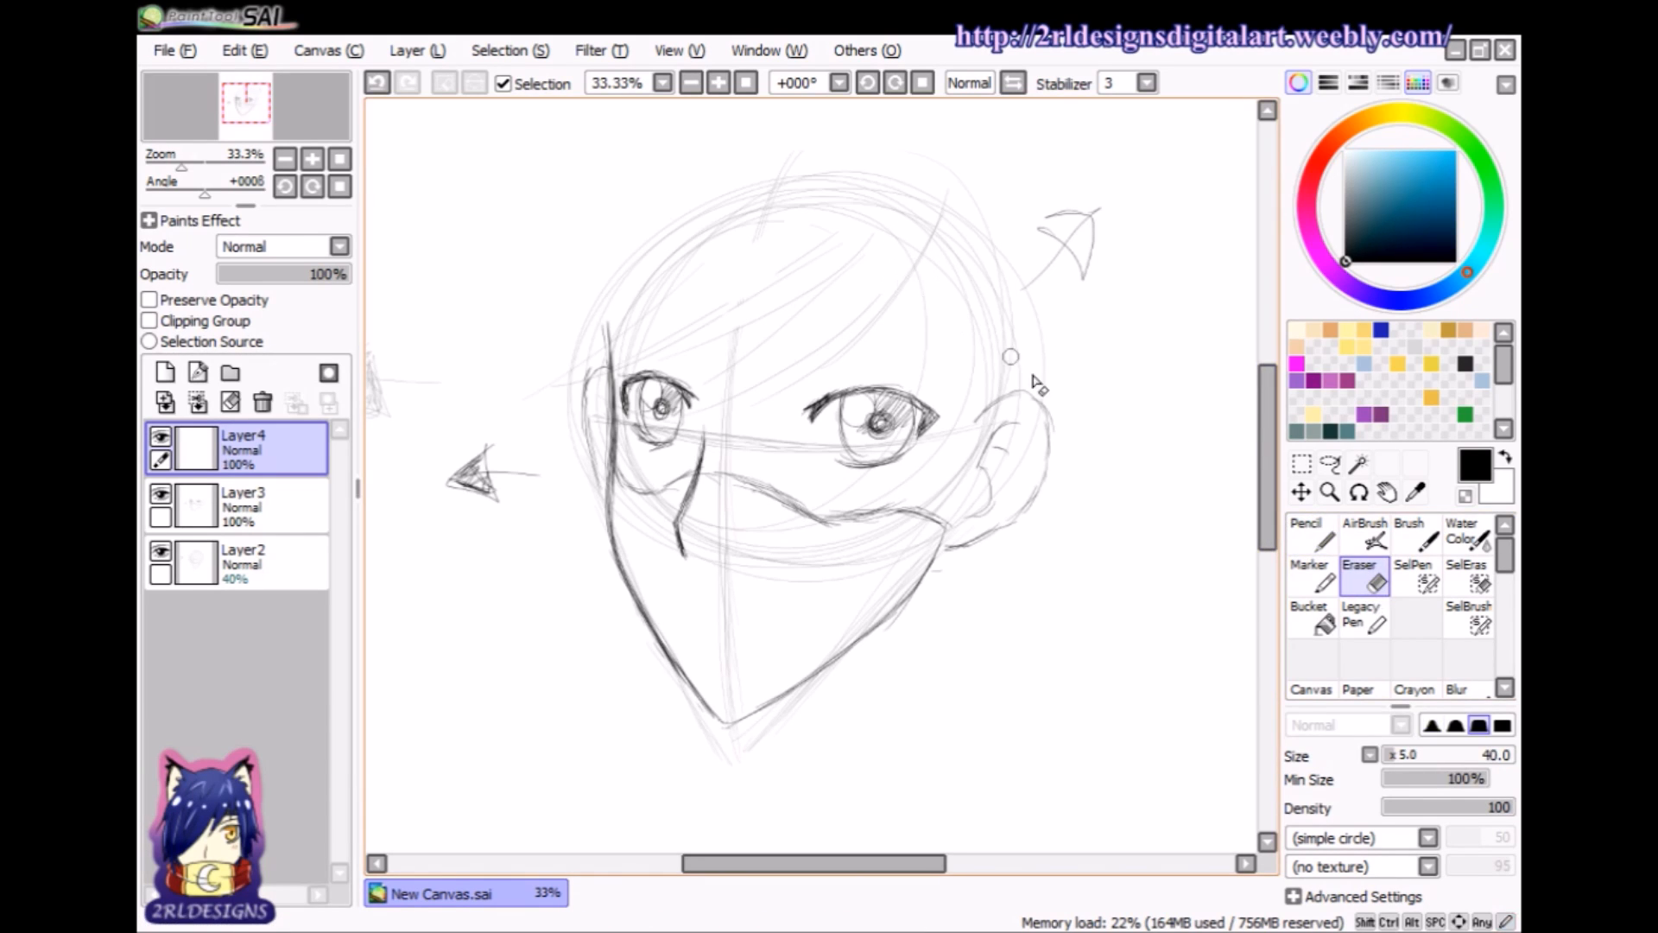
left_click(1313, 535)
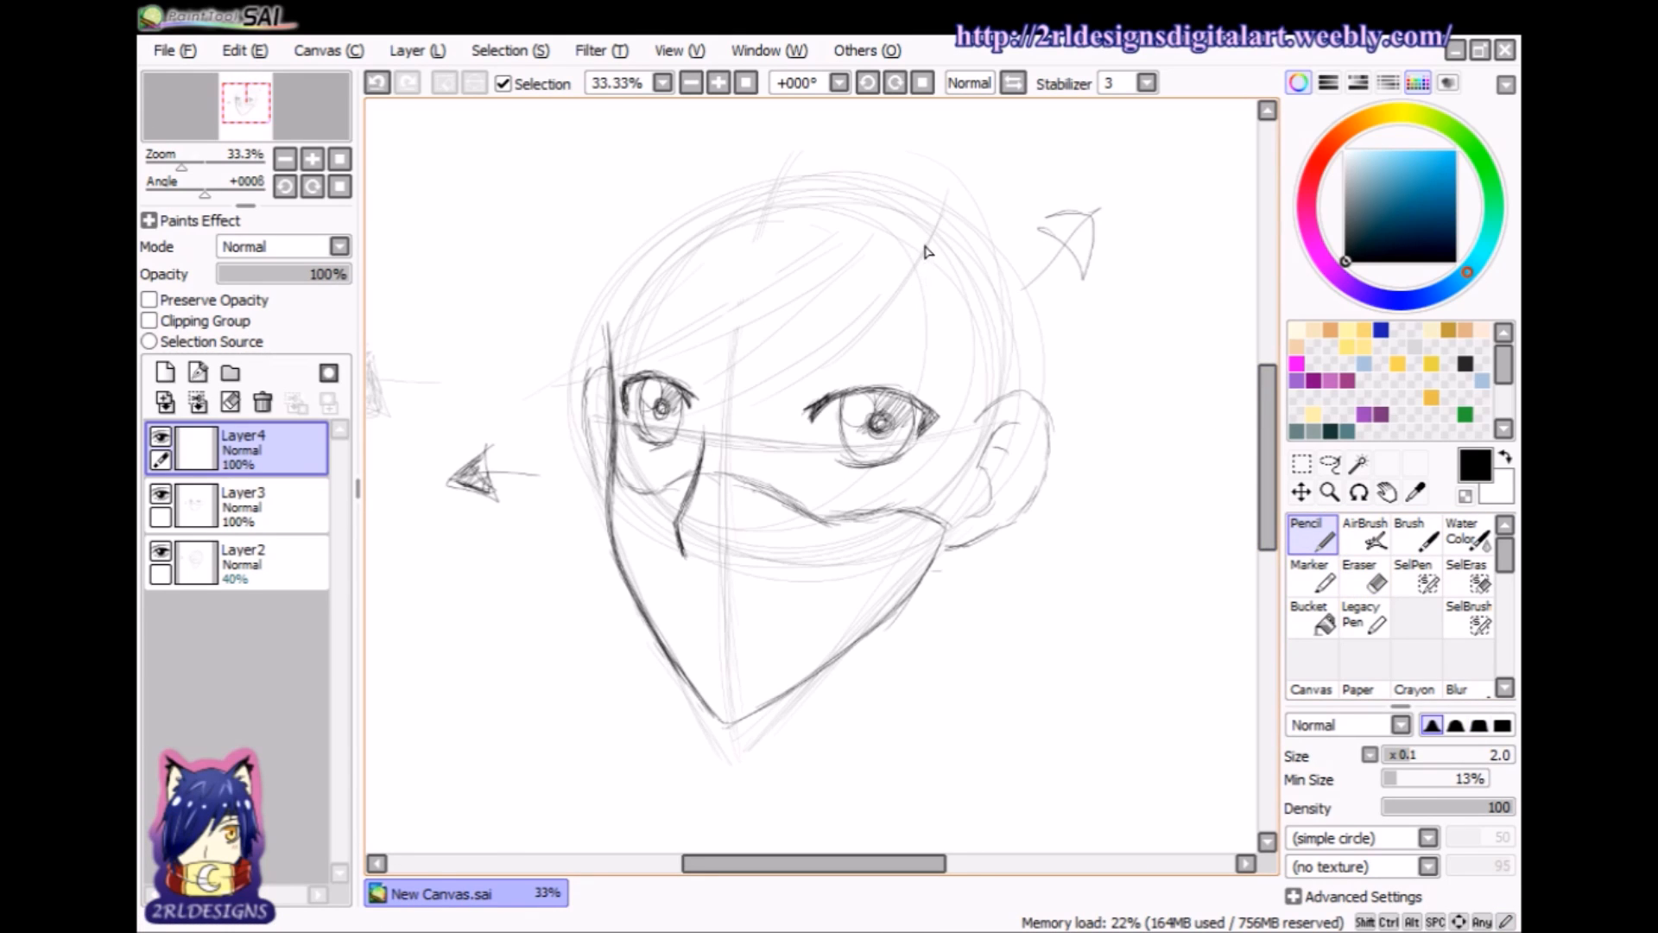
mouse_move(932, 237)
left_mouse_down()
mouse_move(873, 346)
mouse_move(934, 245)
mouse_move(825, 371)
mouse_move(887, 327)
mouse_move(799, 407)
left_mouse_up()
left_click_drag(876, 337, 775, 427)
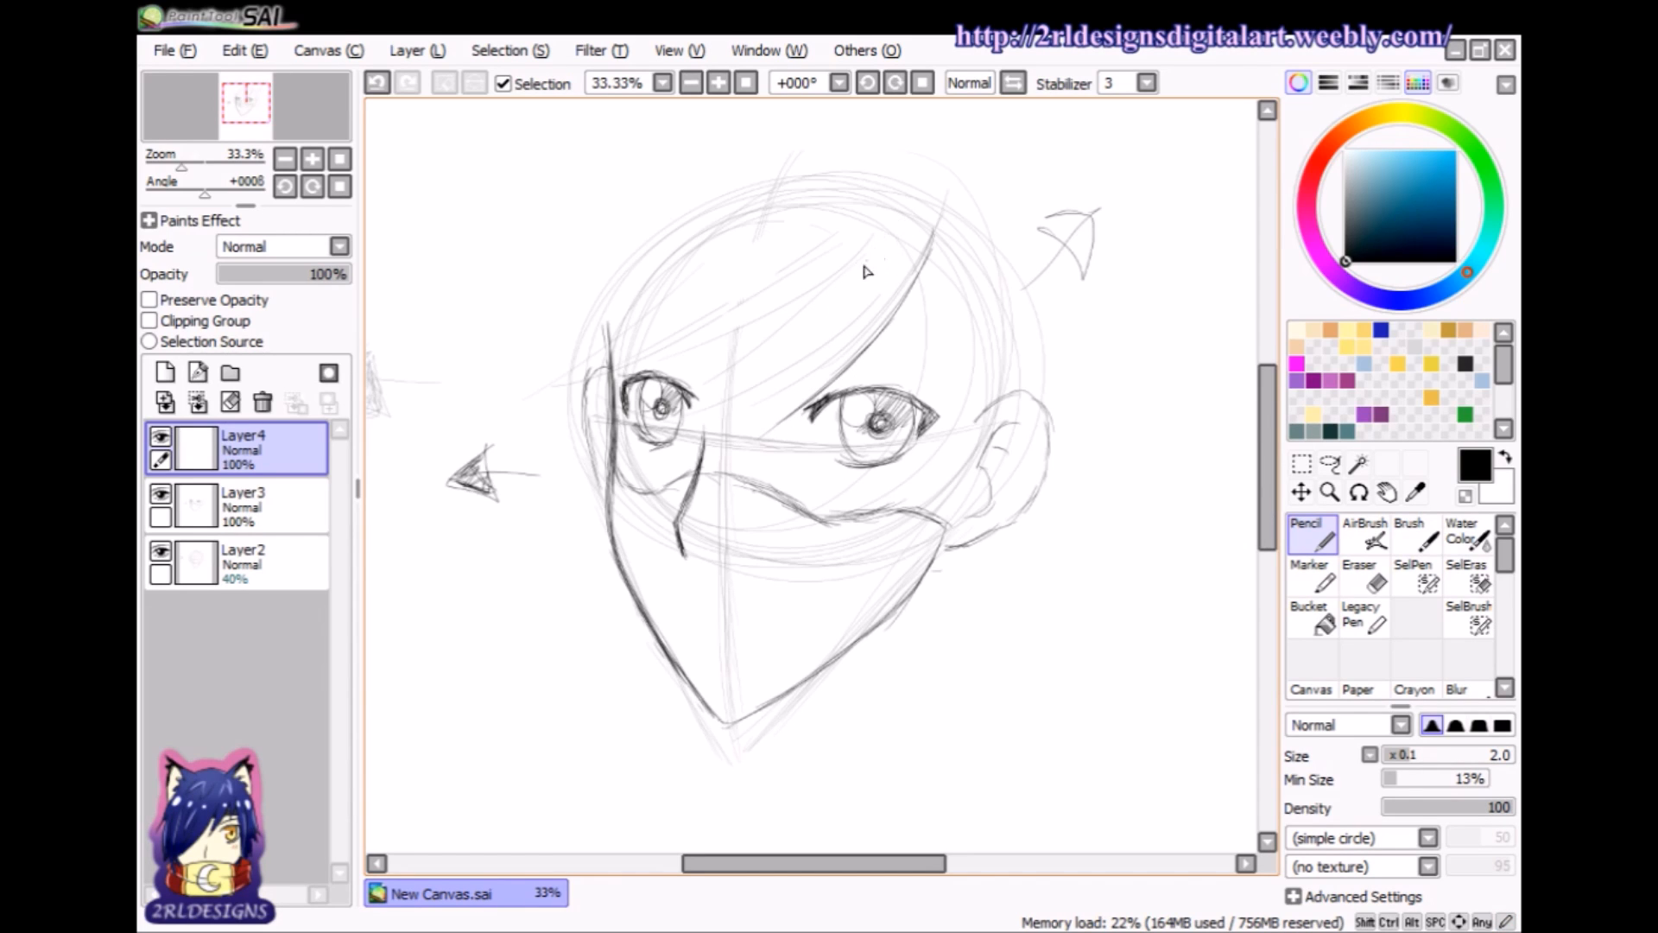
left_click_drag(892, 231, 760, 435)
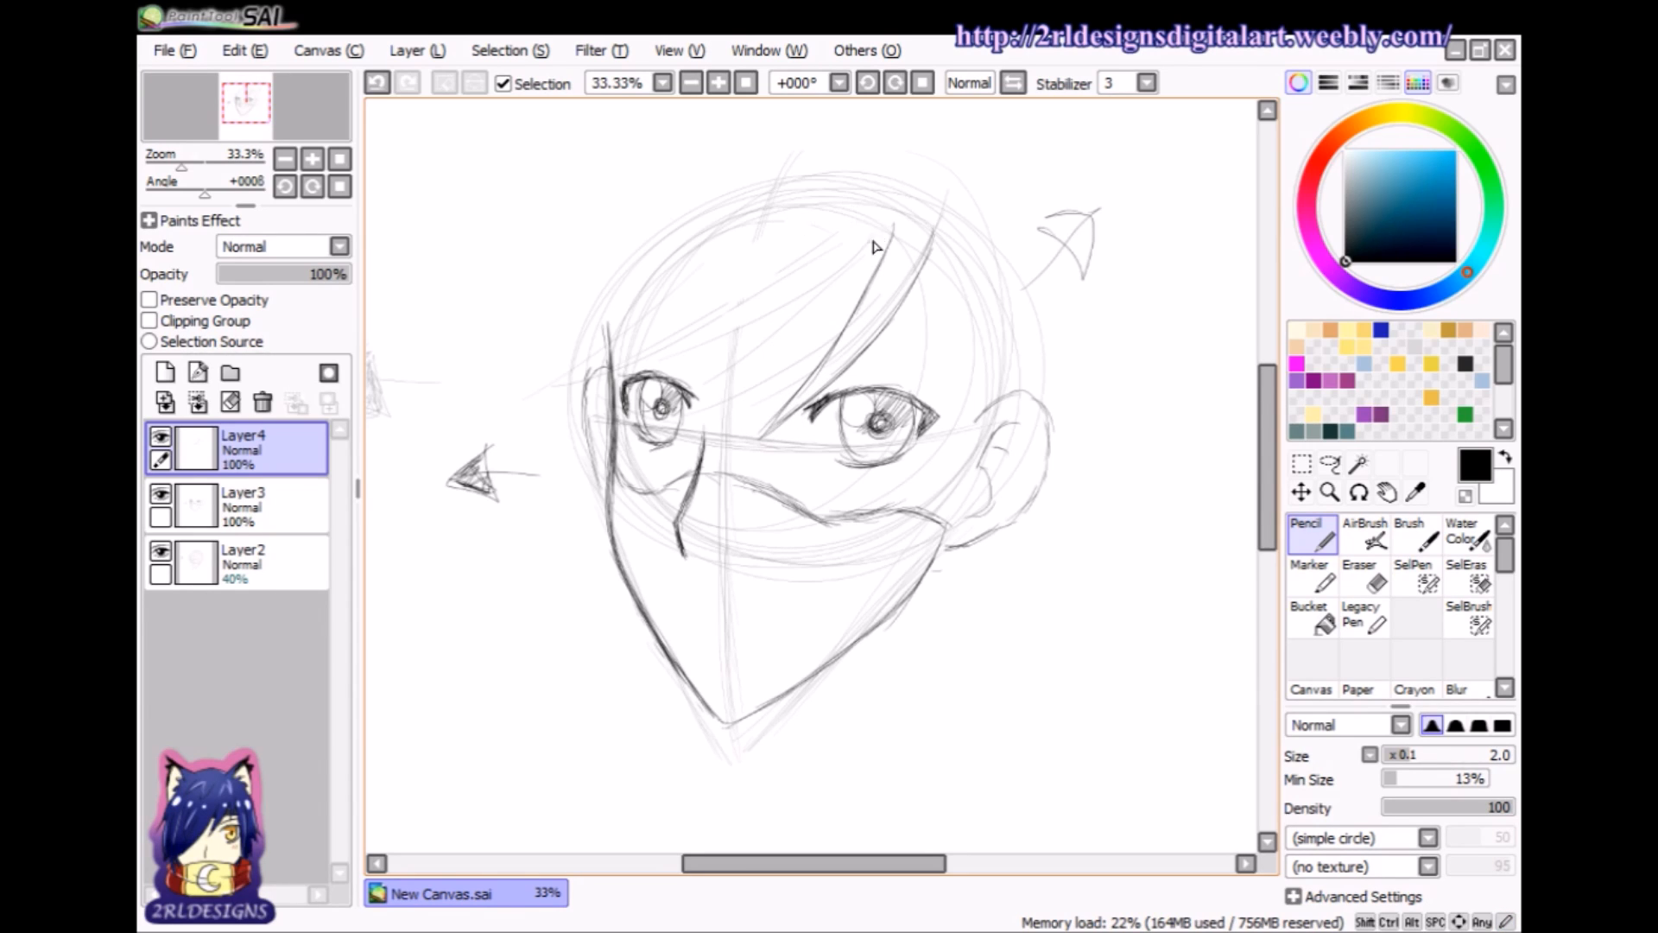
- Draw the lower edge of the side-swept bangs from above the left eye up to the hair parting
left_click_drag(594, 355, 758, 338)
left_click_drag(674, 374, 827, 292)
left_click_drag(750, 340, 879, 261)
left_click_drag(804, 307, 887, 245)
left_click_drag(826, 292, 892, 241)
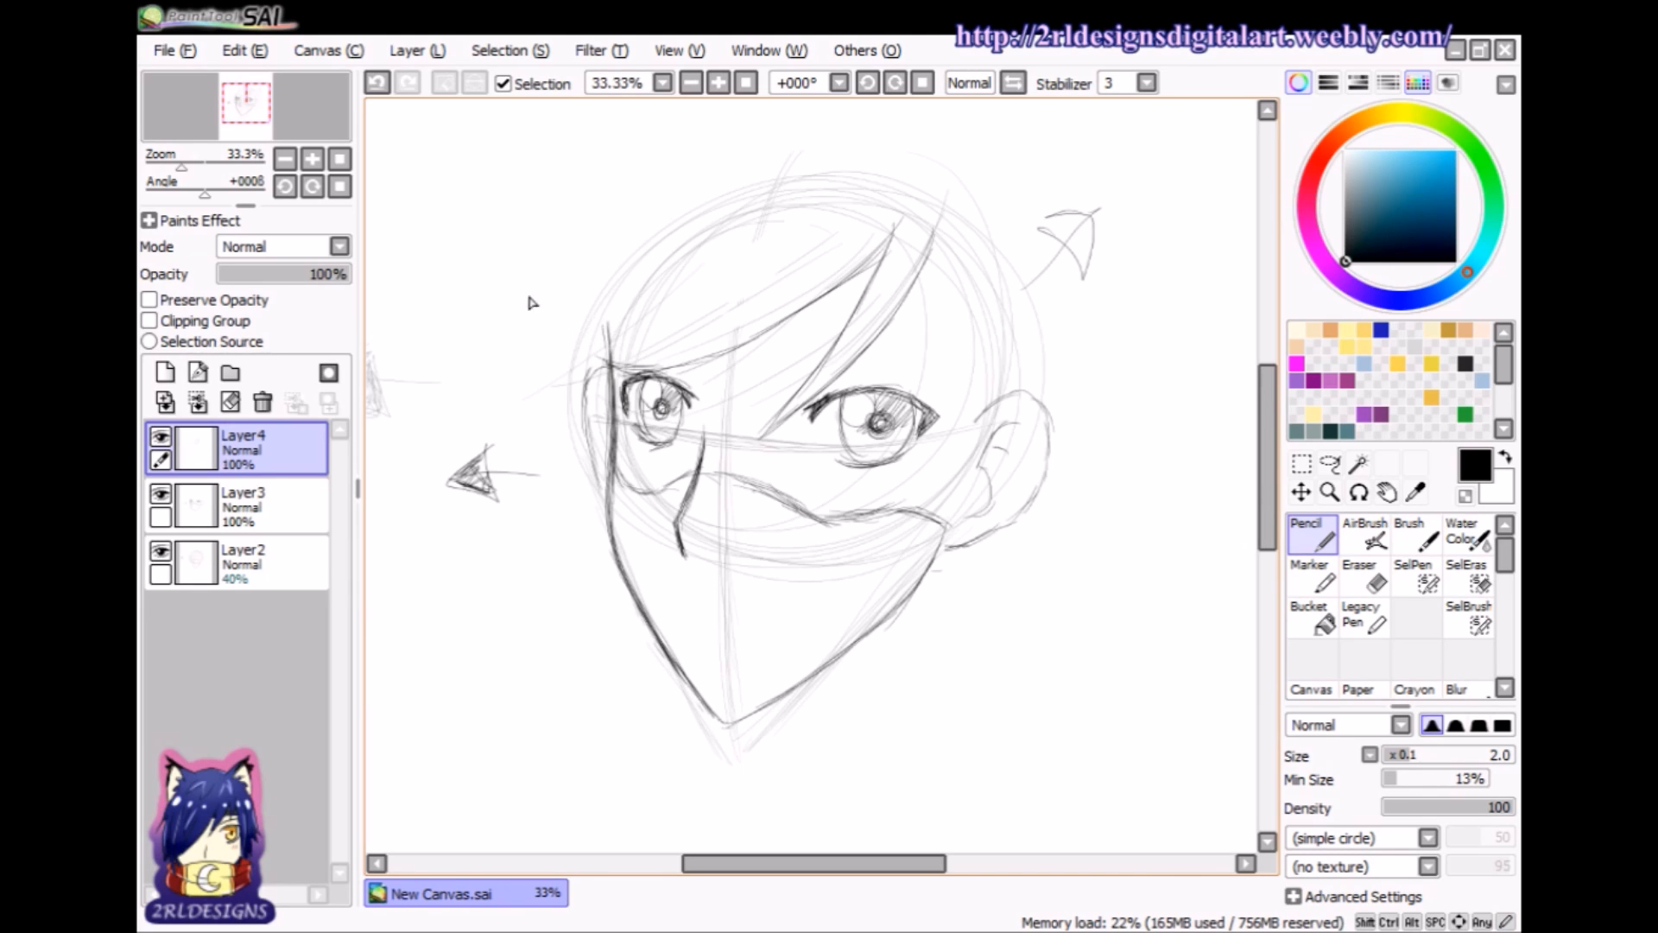
- Give the bangs a pointed tip beyond the left temple and add overlapping strands rising toward the crown
left_click_drag(557, 334, 644, 371)
mouse_move(563, 336)
left_mouse_down()
mouse_move(692, 334)
mouse_move(746, 296)
left_mouse_up()
left_click_drag(638, 344, 731, 291)
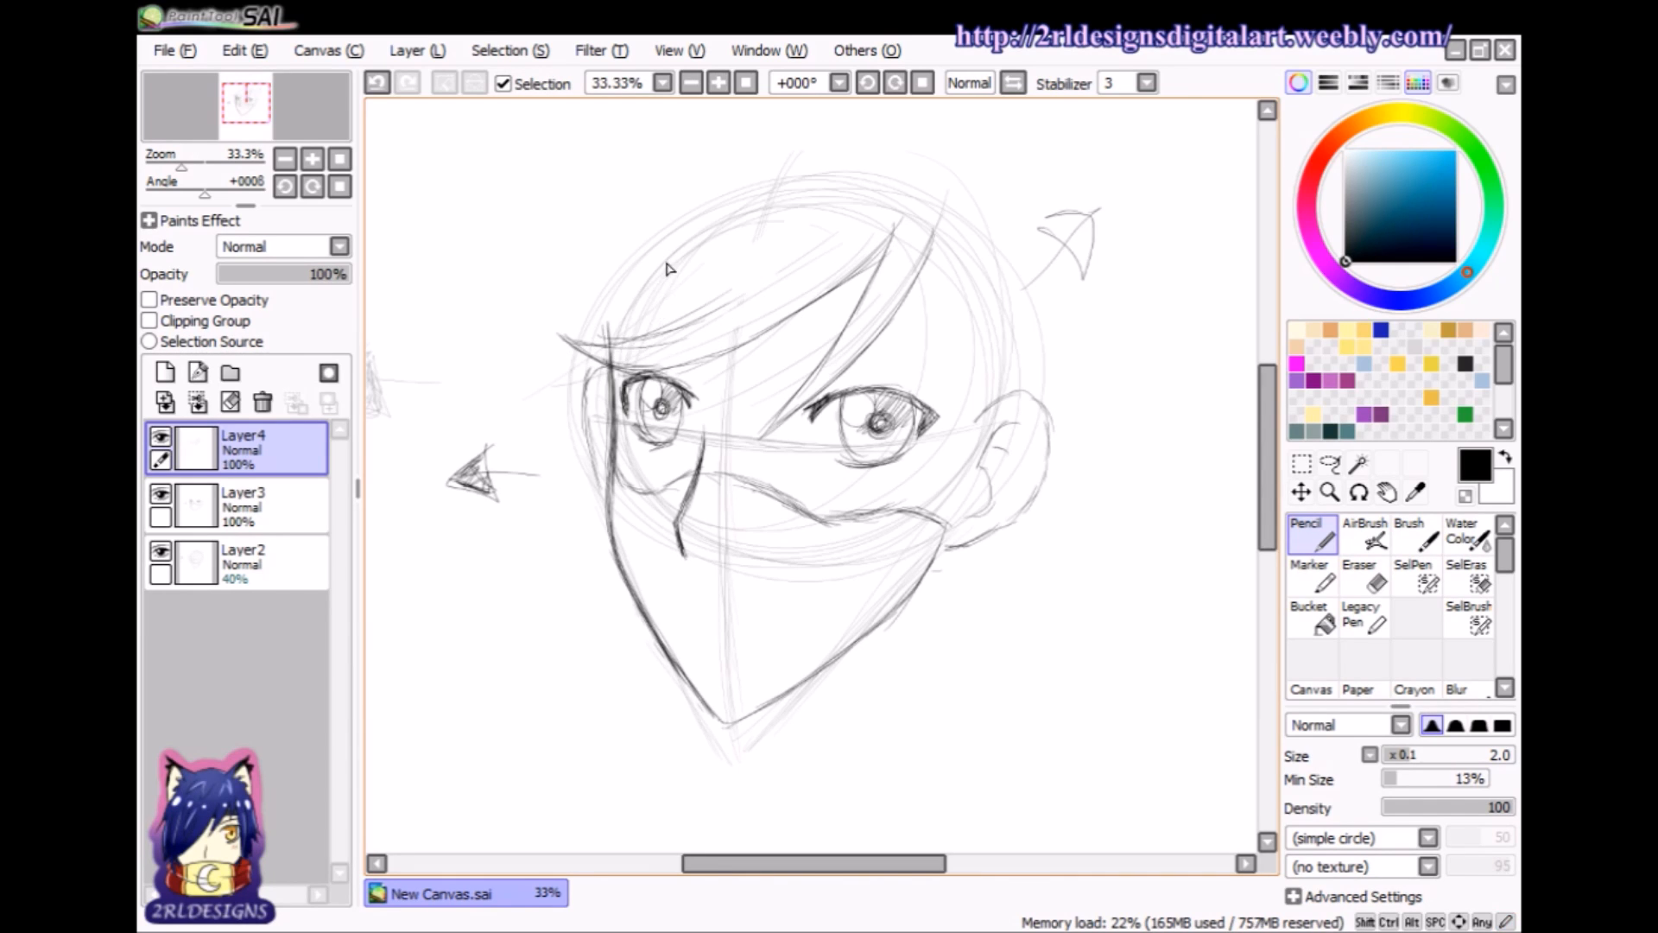
left_click_drag(664, 320, 803, 257)
left_click_drag(759, 218, 659, 328)
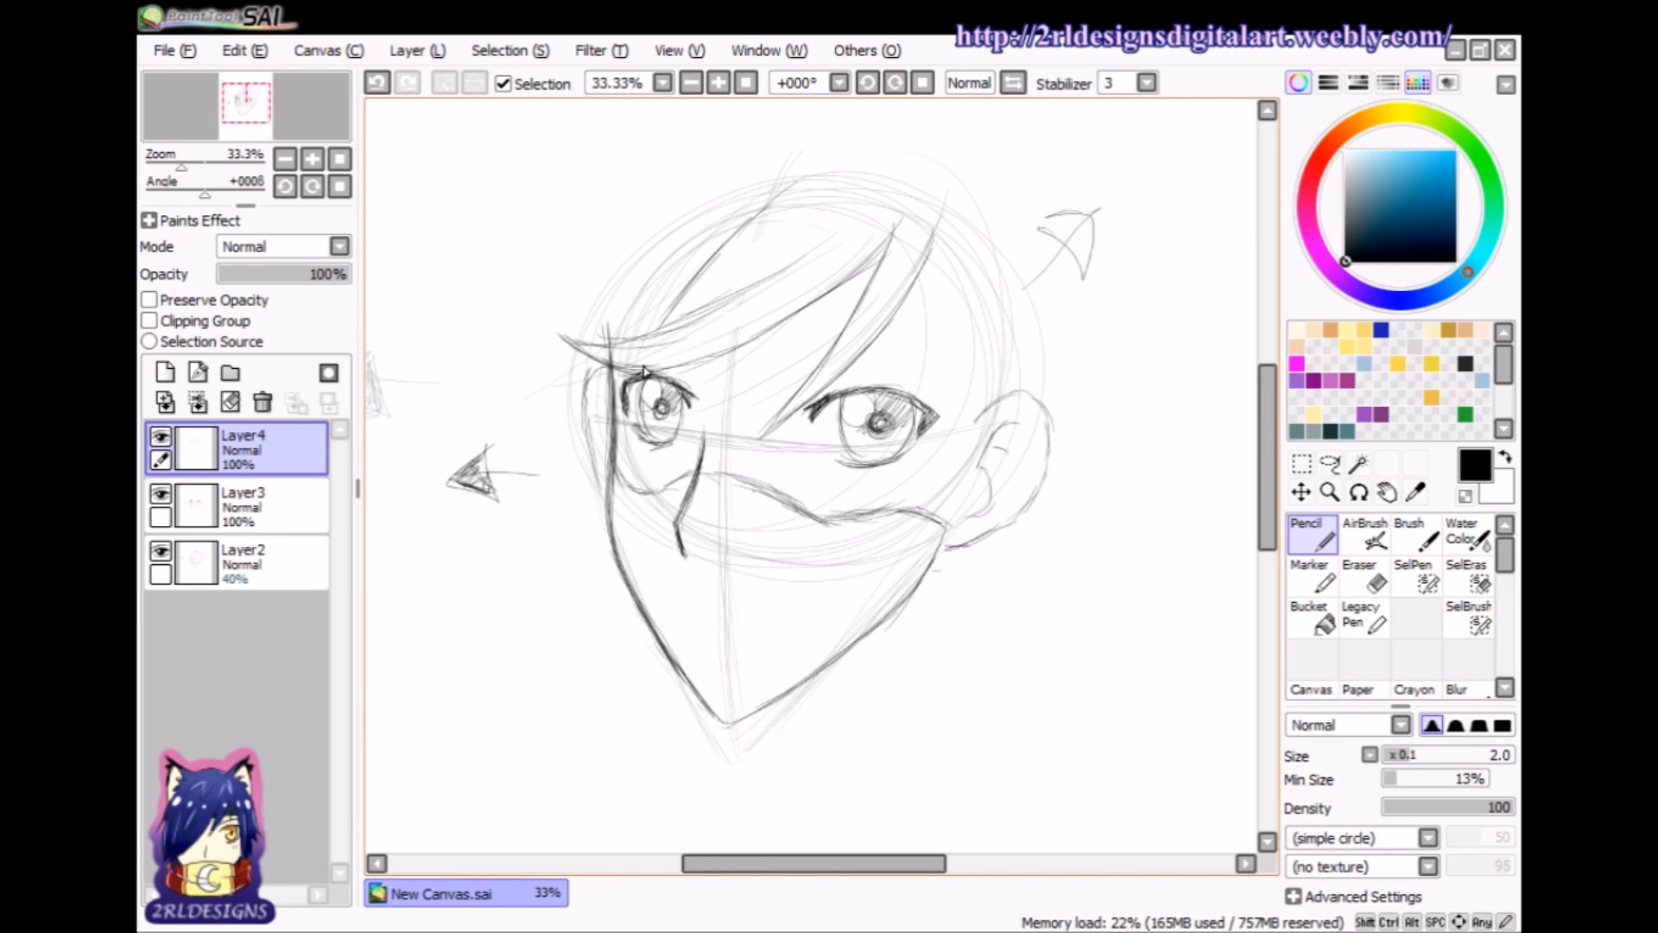
- Draw a hair strand hanging along the left cheek and erase its stray outer strokes
left_click_drag(622, 406, 604, 542)
mouse_move(612, 437)
left_mouse_down()
mouse_move(594, 555)
mouse_move(606, 471)
mouse_move(604, 511)
left_mouse_up()
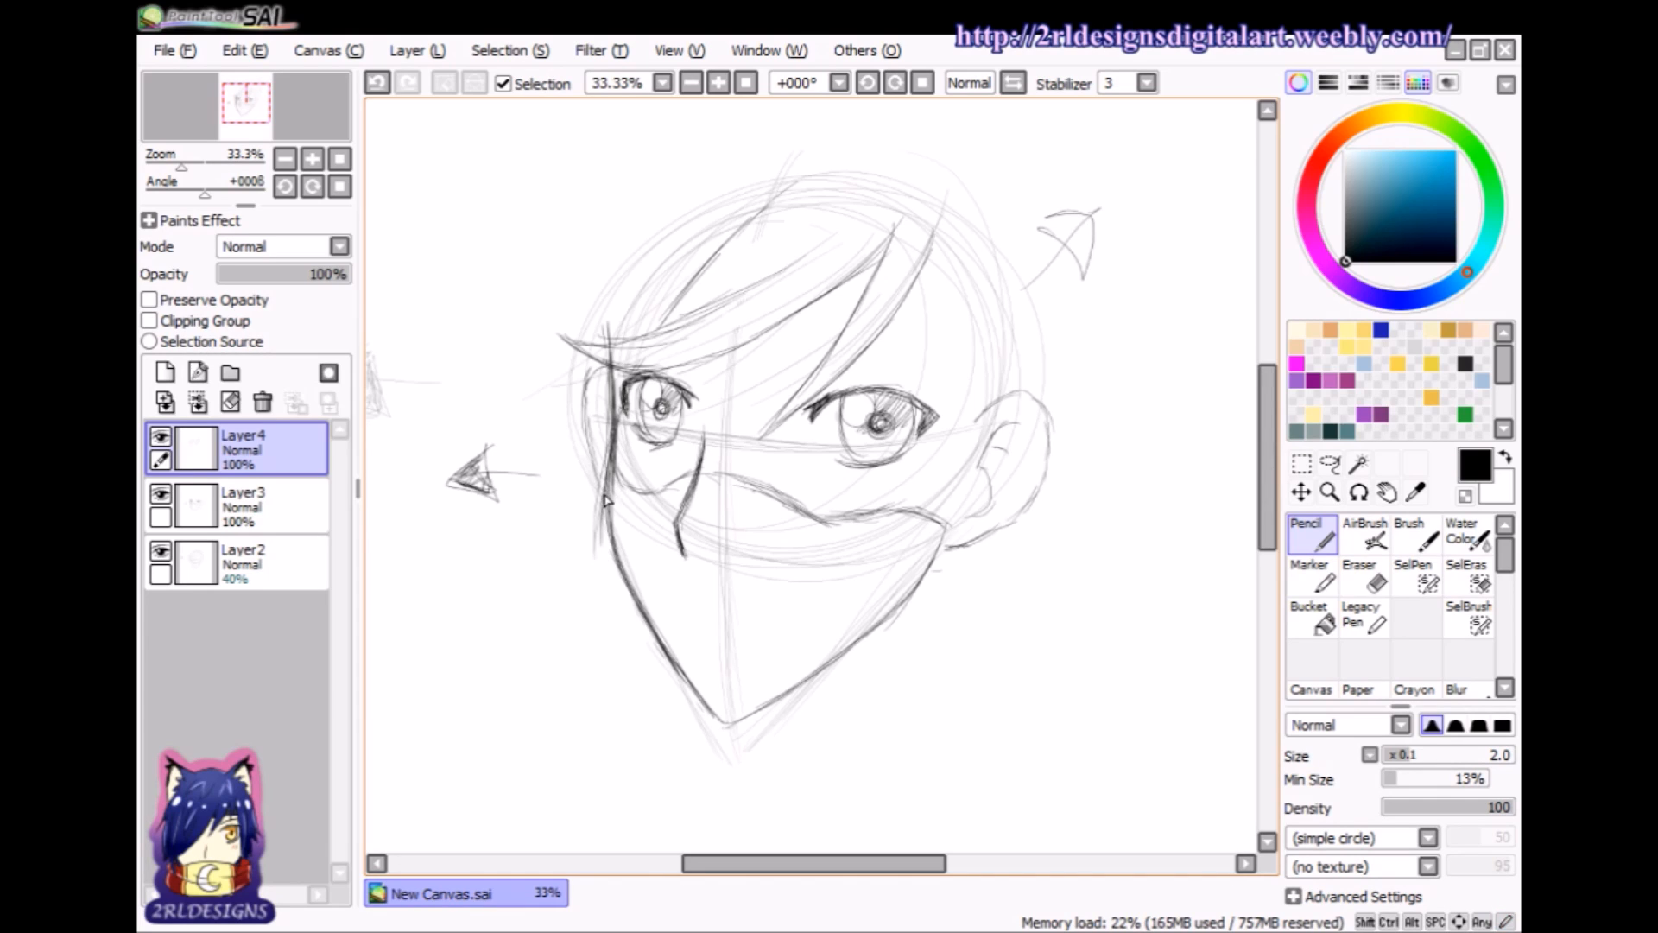
mouse_move(602, 617)
left_mouse_down()
mouse_move(624, 395)
mouse_move(611, 601)
left_mouse_up()
left_click_drag(612, 518, 616, 632)
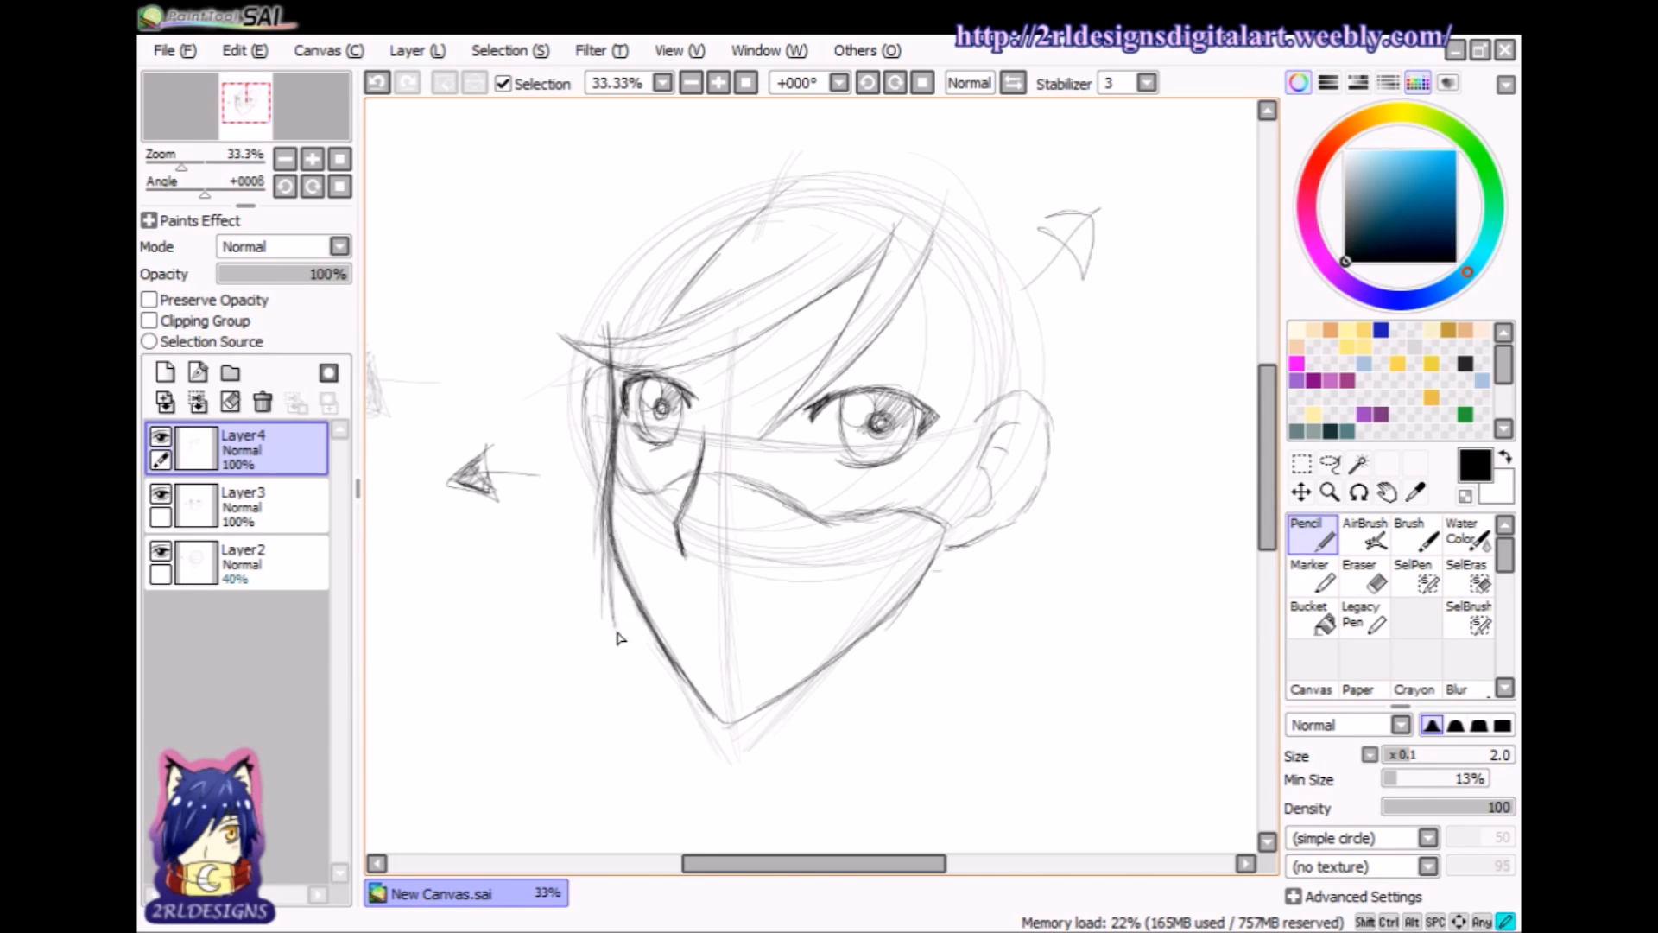
left_click(1363, 577)
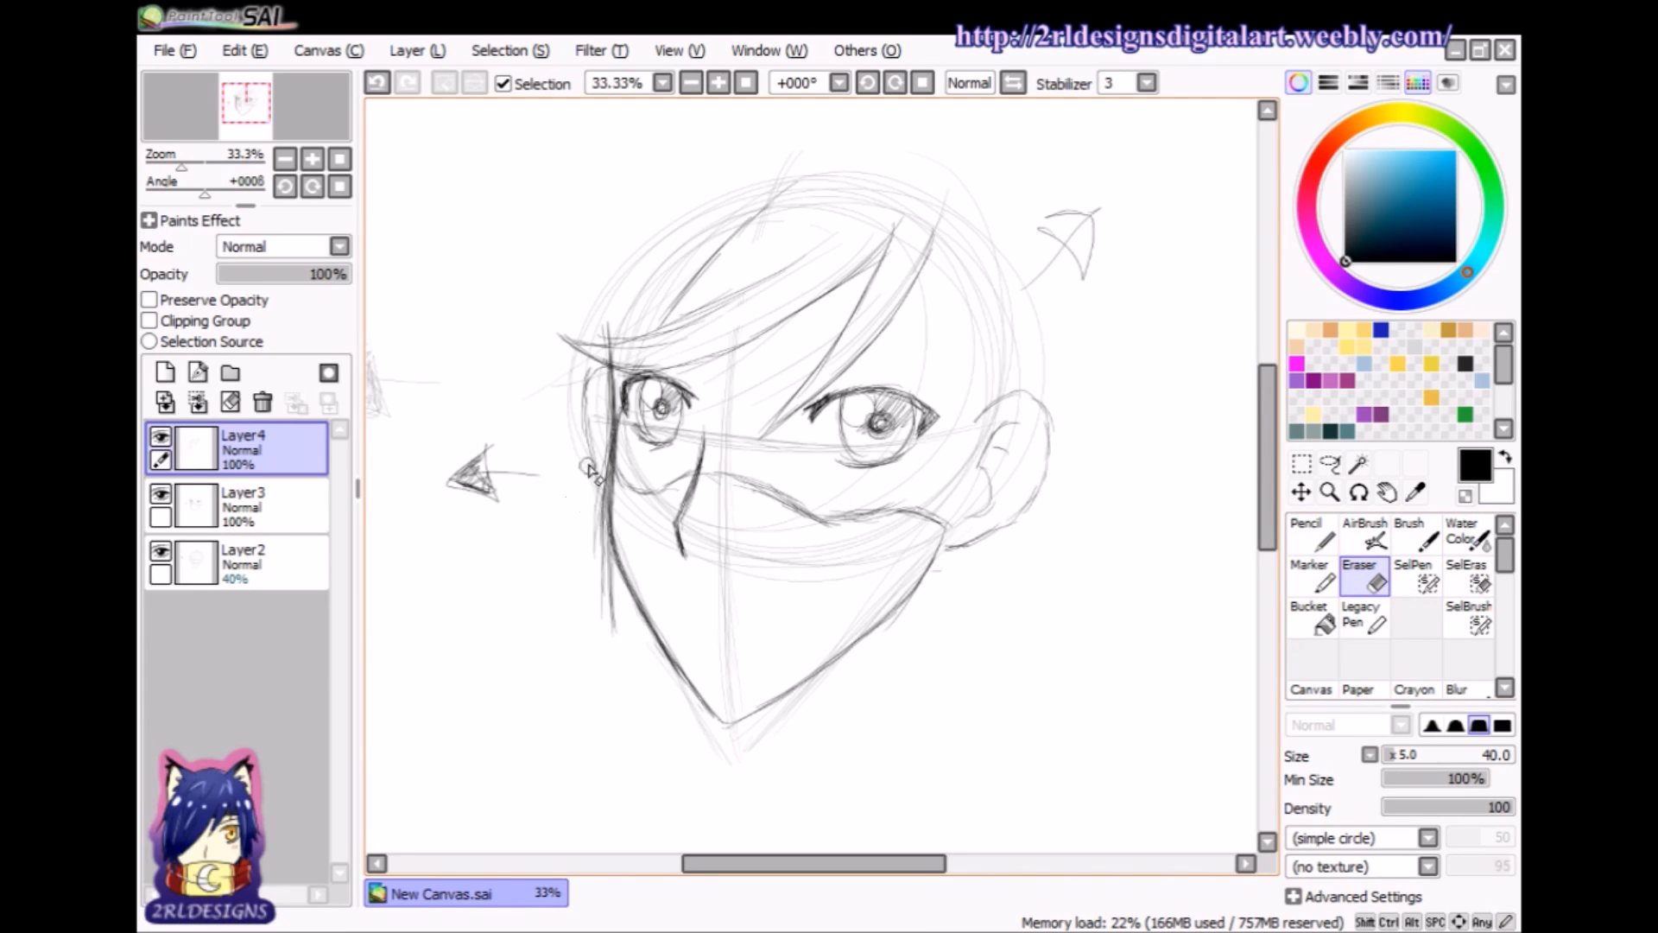
left_click_drag(591, 471, 596, 562)
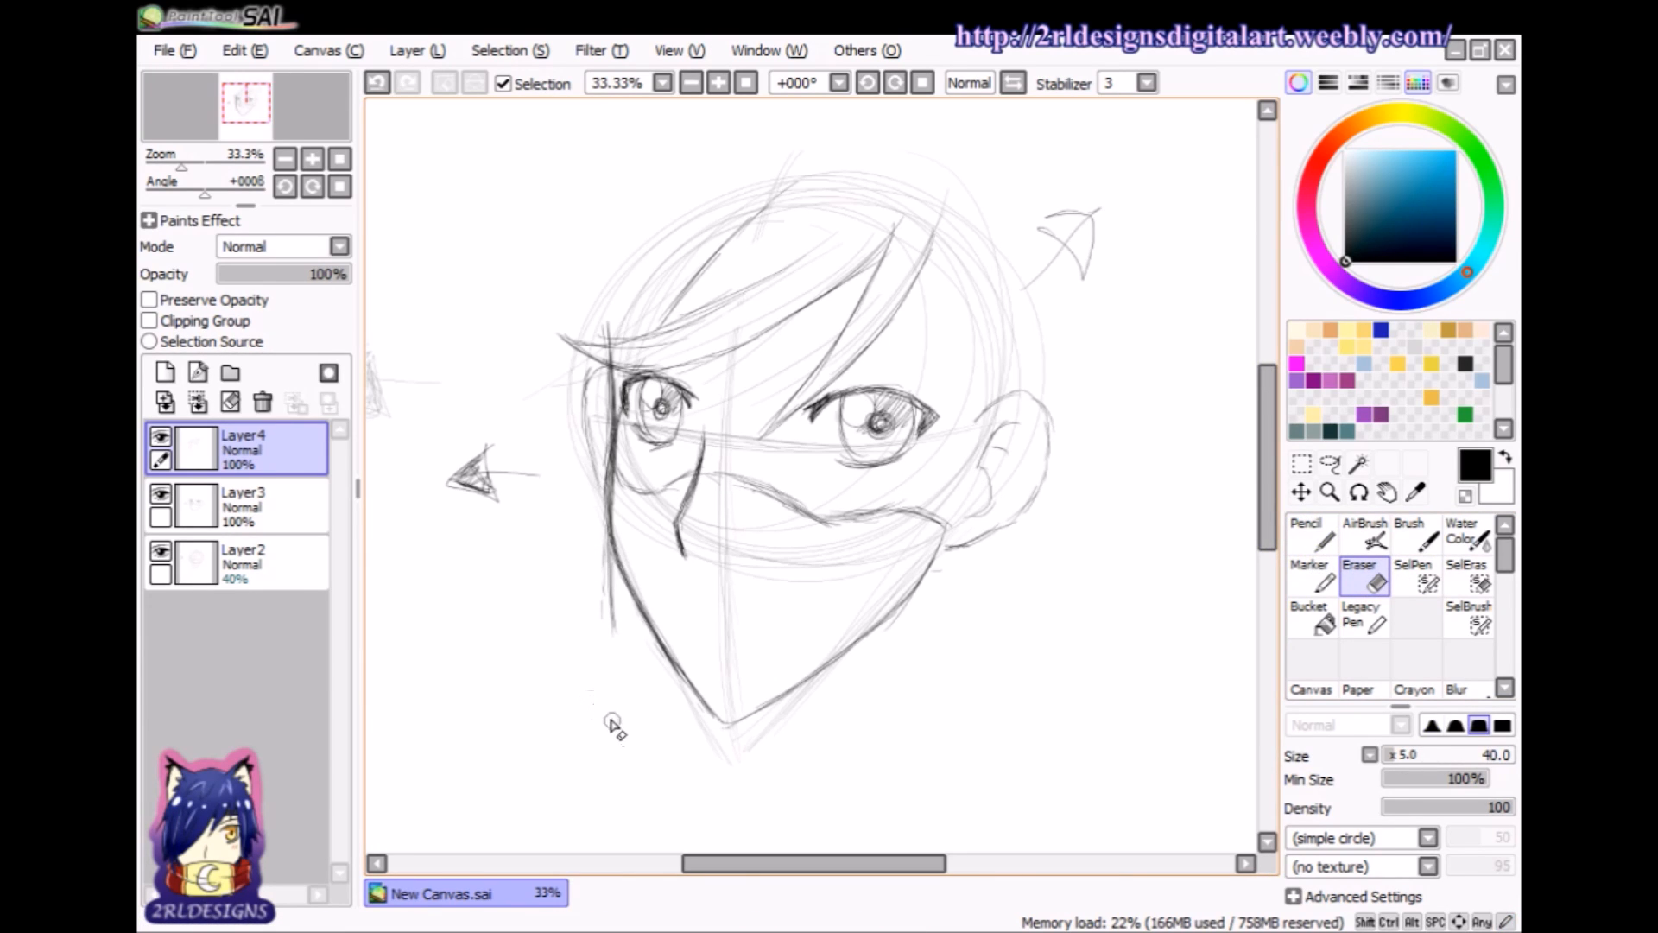
- Draw a long Pencil hair strand from the upper left of the head down past the temple and along the left cheek
left_click(1322, 539)
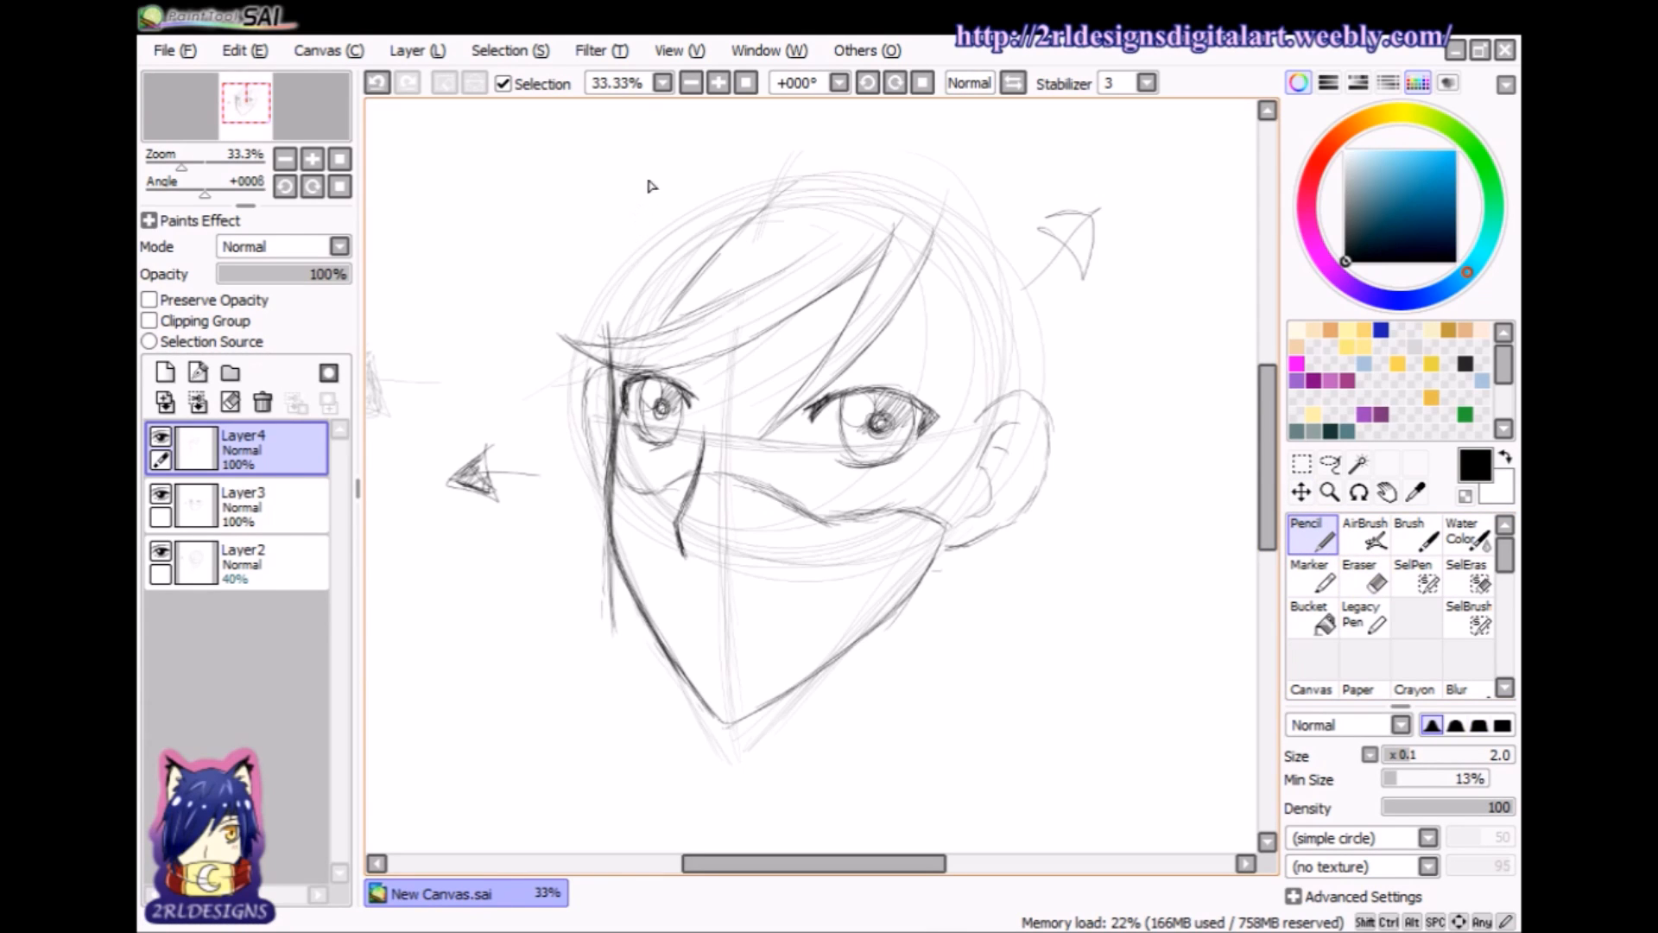
left_click_drag(660, 197, 607, 326)
mouse_move(658, 194)
left_mouse_down()
mouse_move(619, 281)
mouse_move(625, 253)
mouse_move(606, 327)
left_mouse_up()
left_click_drag(651, 200, 606, 328)
left_click_drag(589, 400, 587, 471)
left_click_drag(606, 346, 590, 518)
left_click_drag(598, 380, 587, 570)
mouse_move(594, 484)
left_mouse_down()
mouse_move(610, 622)
mouse_move(612, 607)
left_mouse_up()
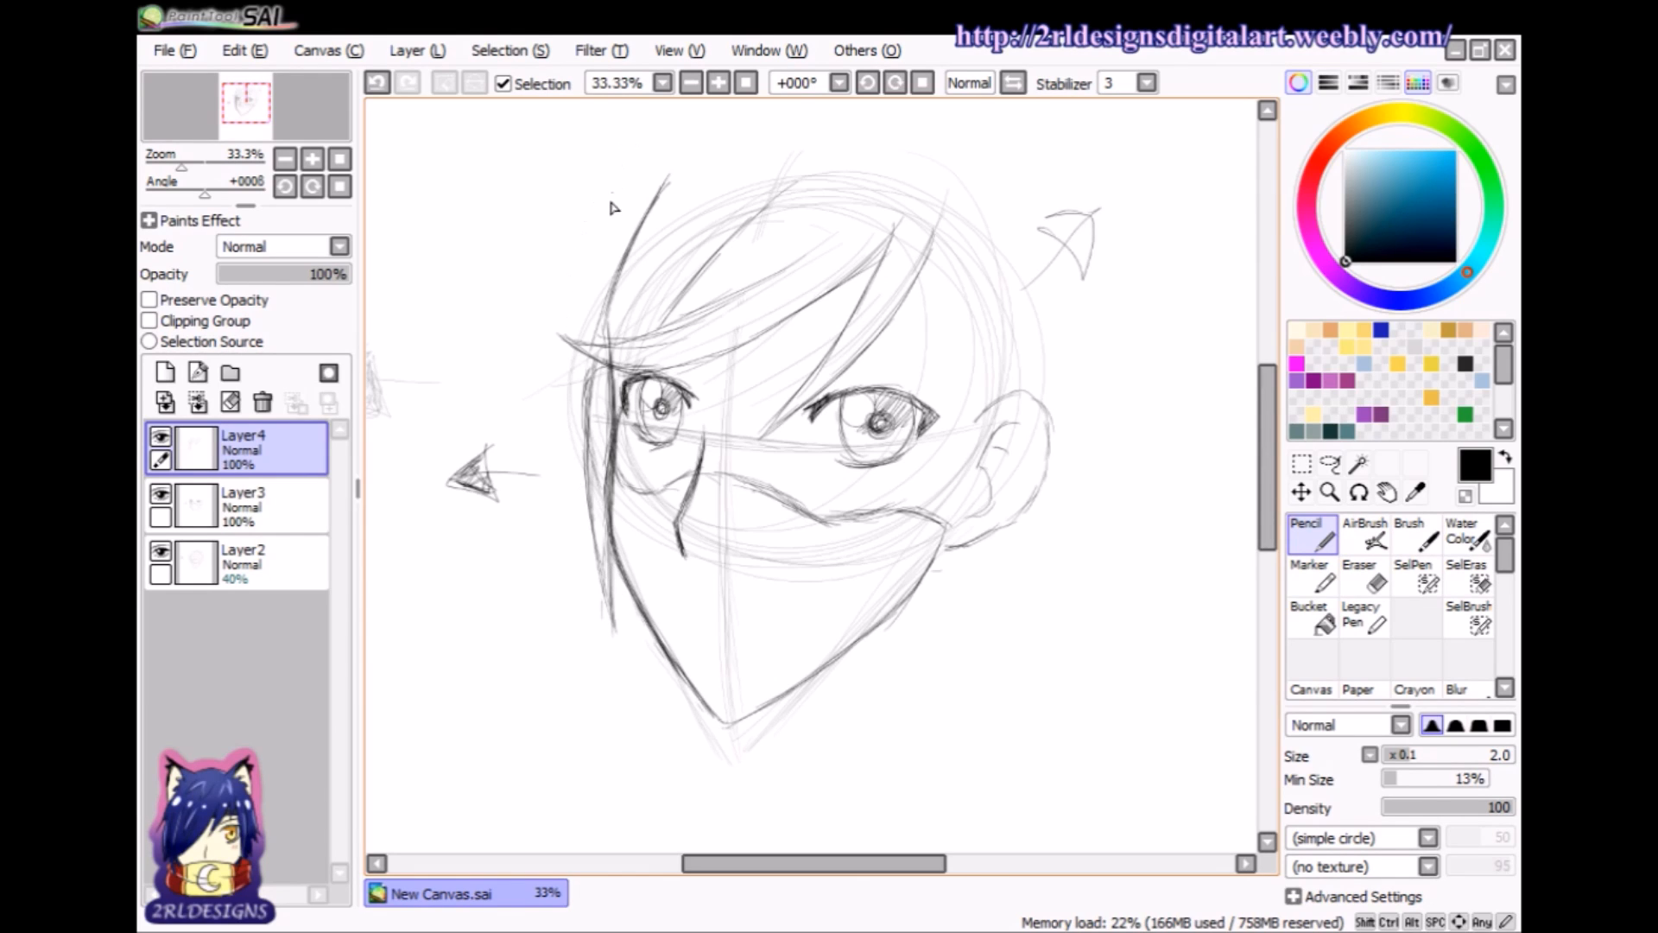
- Extend the top of the left strand toward the crown and draw an outer strand falling beyond the left temple
left_click_drag(617, 267, 695, 173)
left_click(1364, 577)
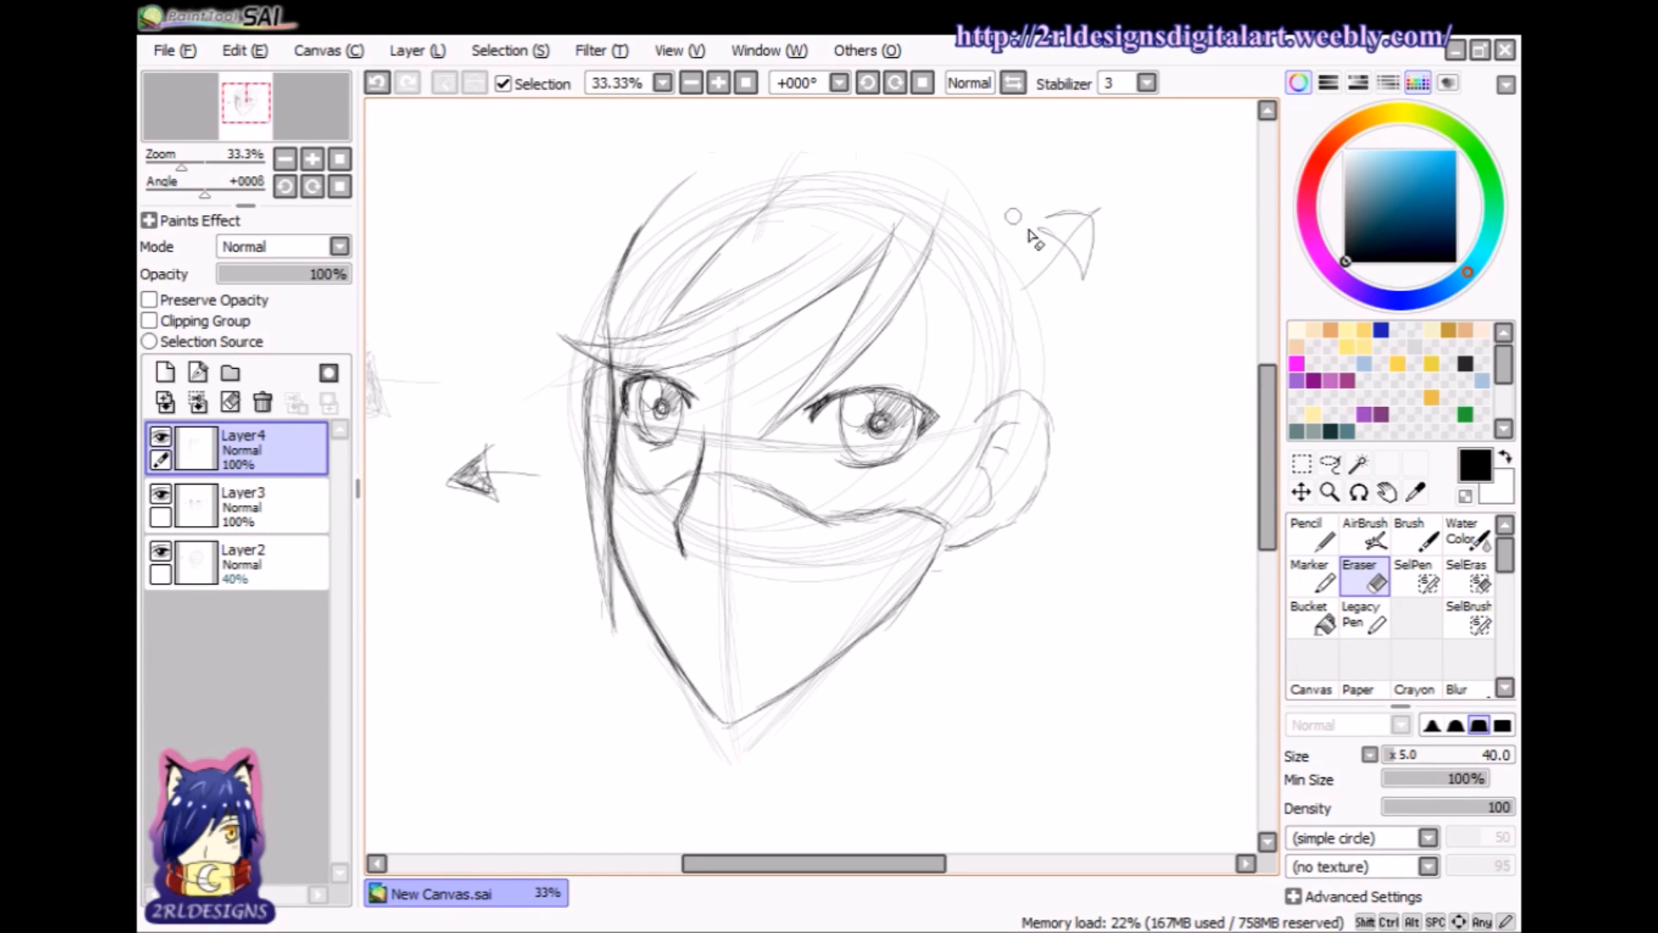
left_click(1313, 534)
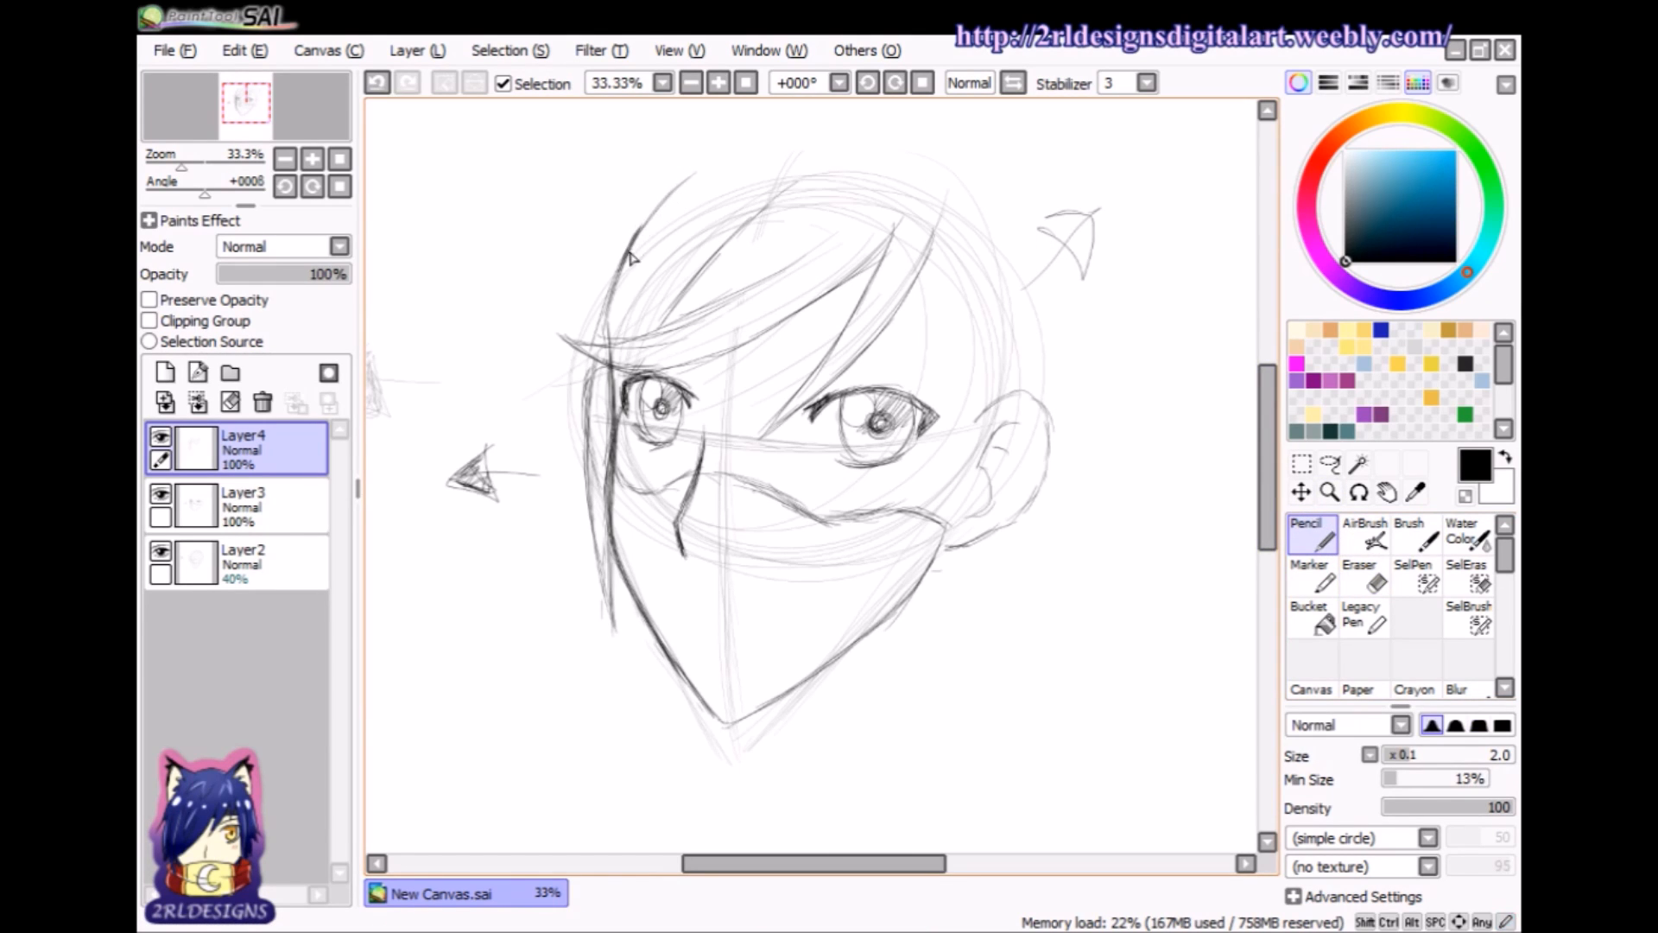
left_click_drag(671, 198, 626, 268)
left_click_drag(640, 179, 591, 285)
left_click_drag(616, 208, 537, 494)
mouse_move(556, 432)
left_mouse_down()
mouse_move(532, 499)
mouse_move(573, 406)
left_mouse_up()
mouse_move(540, 477)
left_mouse_down()
mouse_move(580, 398)
mouse_move(536, 490)
left_mouse_up()
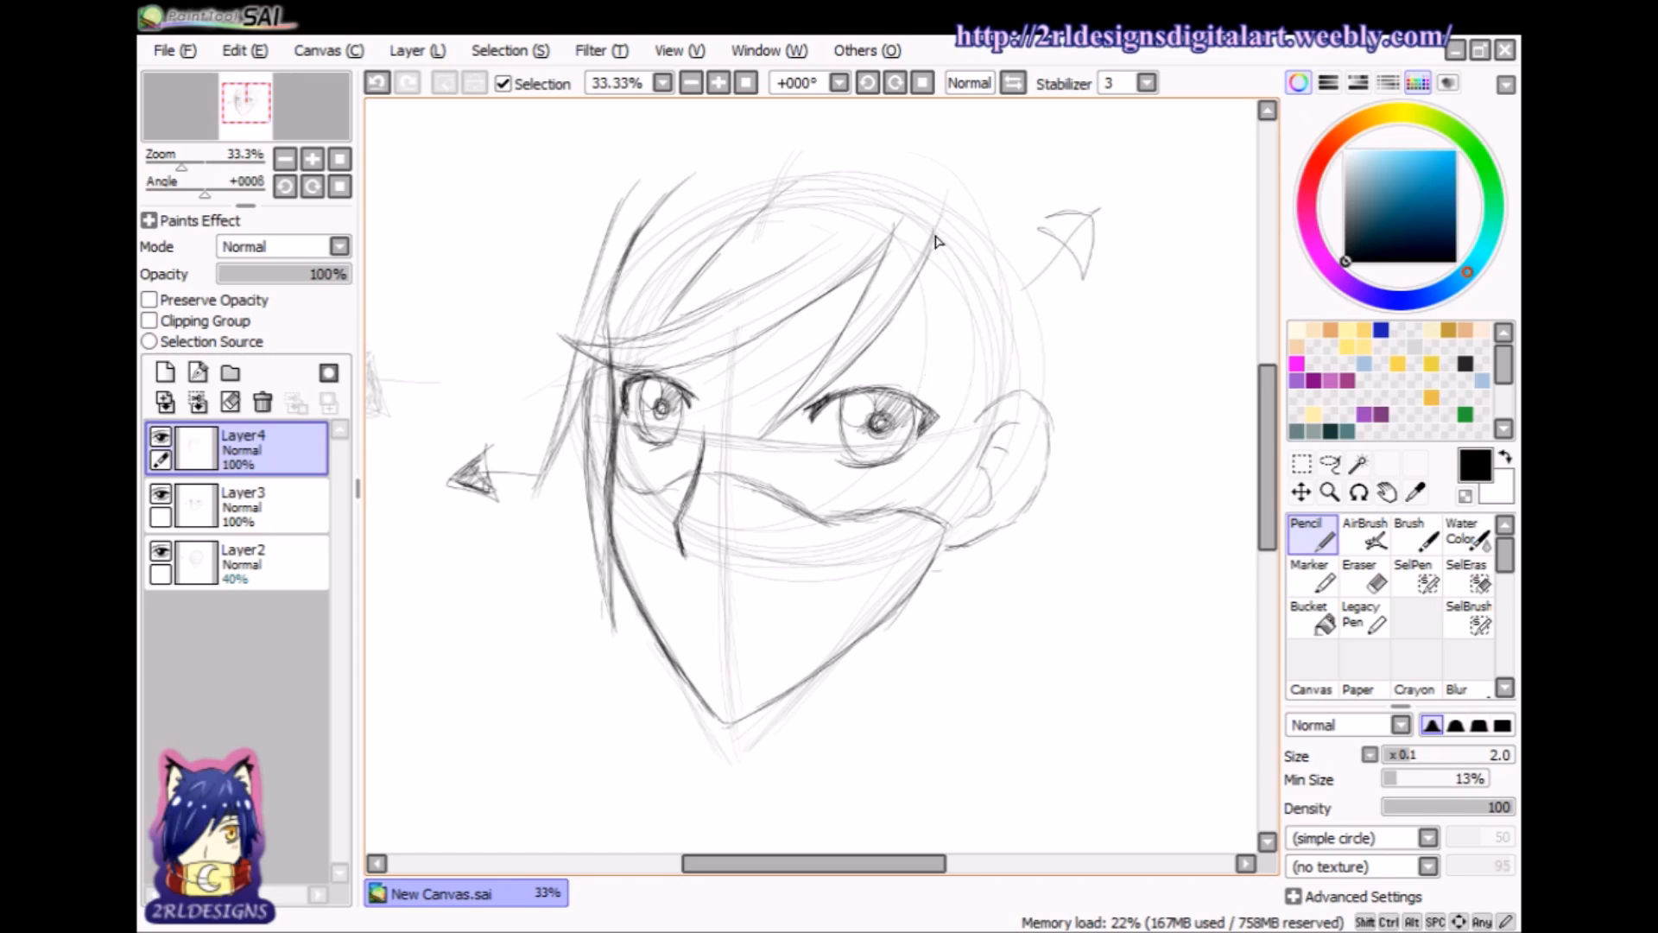
- Draw the inner edges of a long strand from the hair parting down past the right eye to below the jaw
mouse_move(939, 245)
left_mouse_down()
mouse_move(940, 424)
mouse_move(938, 270)
mouse_move(918, 557)
left_mouse_up()
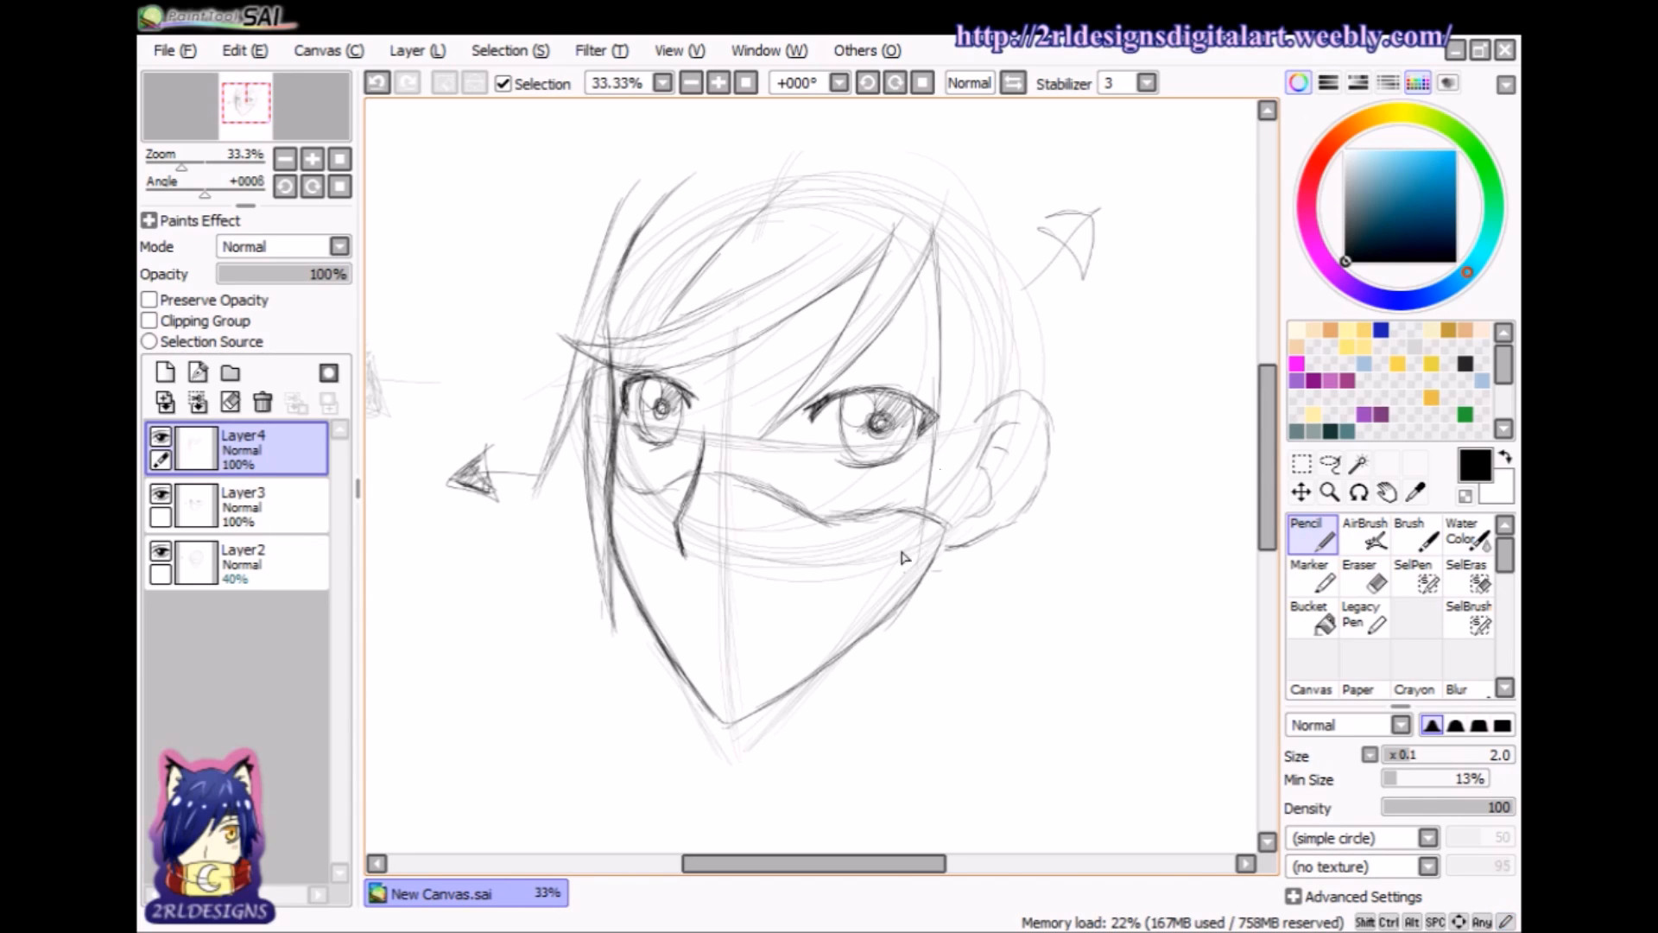
left_click_drag(944, 240, 944, 406)
mouse_move(946, 350)
left_mouse_down()
mouse_move(940, 488)
mouse_move(909, 596)
left_mouse_up()
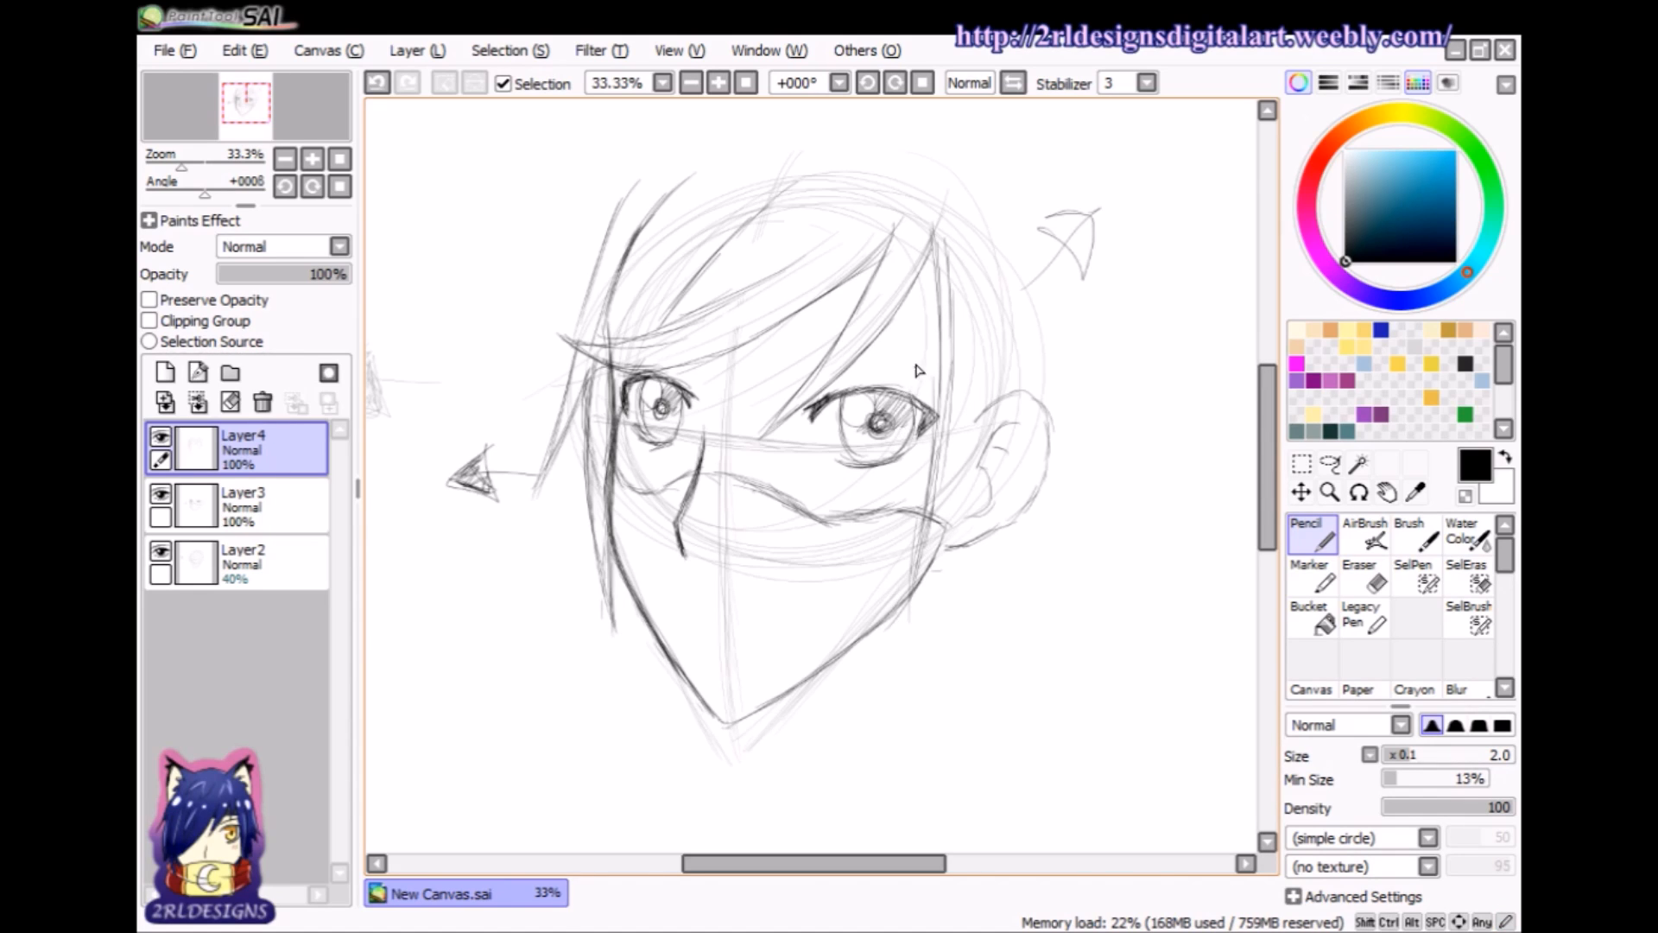
left_click_drag(950, 380, 948, 516)
left_click_drag(949, 431, 940, 666)
left_click_drag(948, 560, 940, 602)
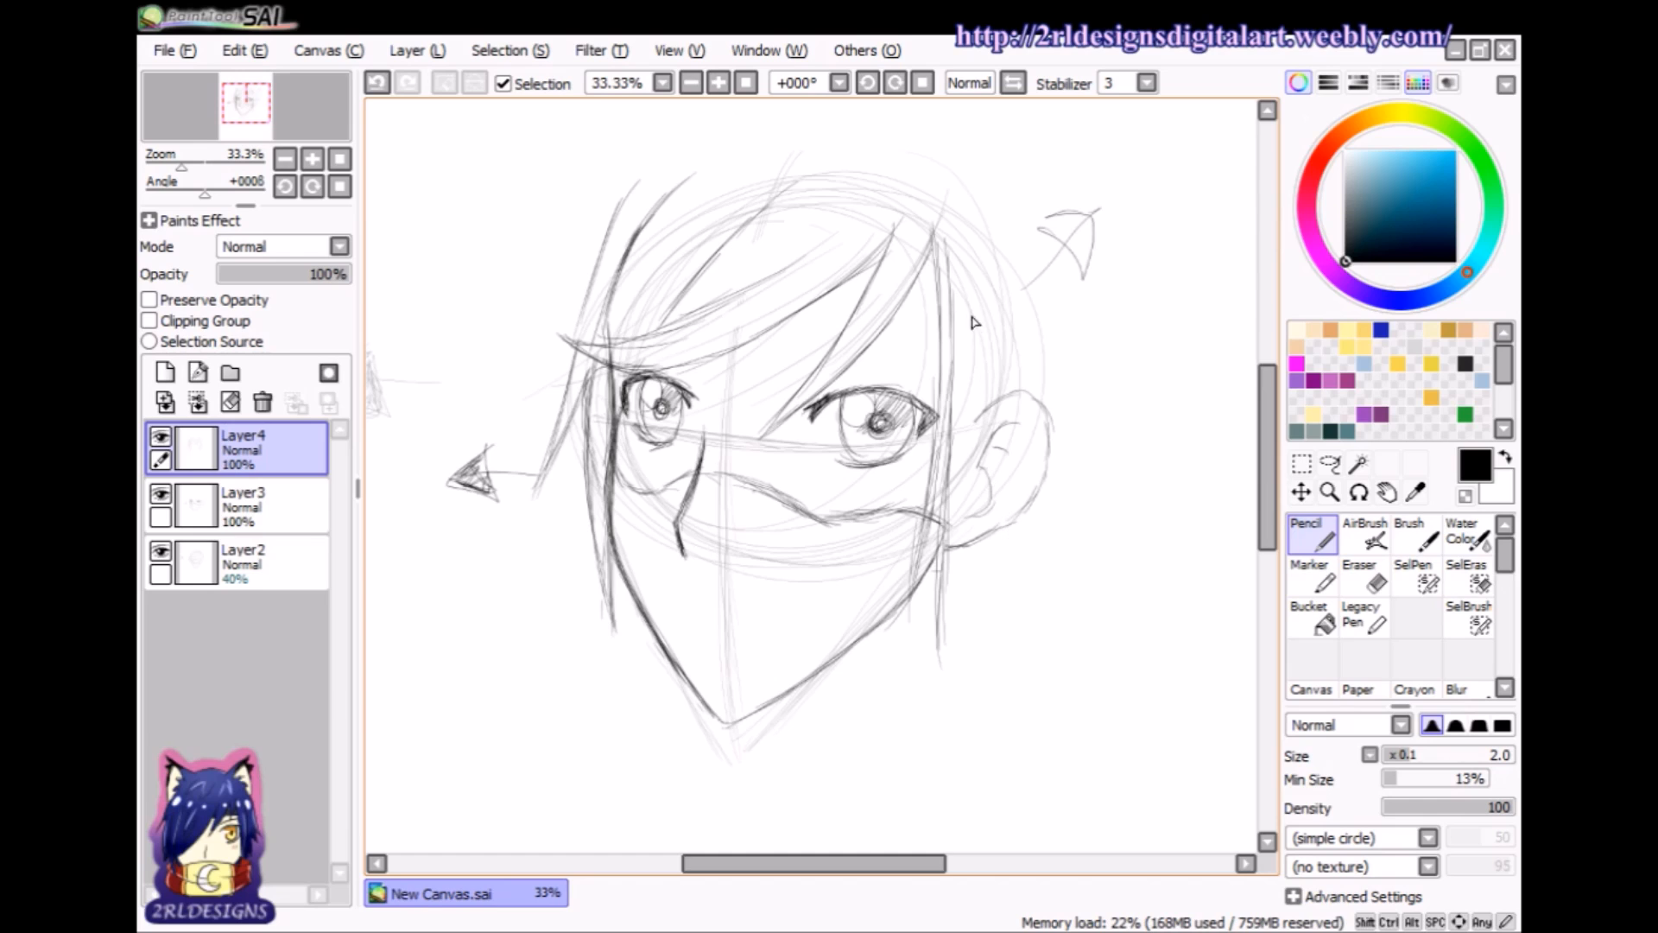
- Draw the outer edge of the right strand from the side of the head over the ear to a pointed tip
mouse_move(999, 227)
left_mouse_down()
mouse_move(957, 632)
mouse_move(931, 651)
mouse_move(957, 704)
left_mouse_up()
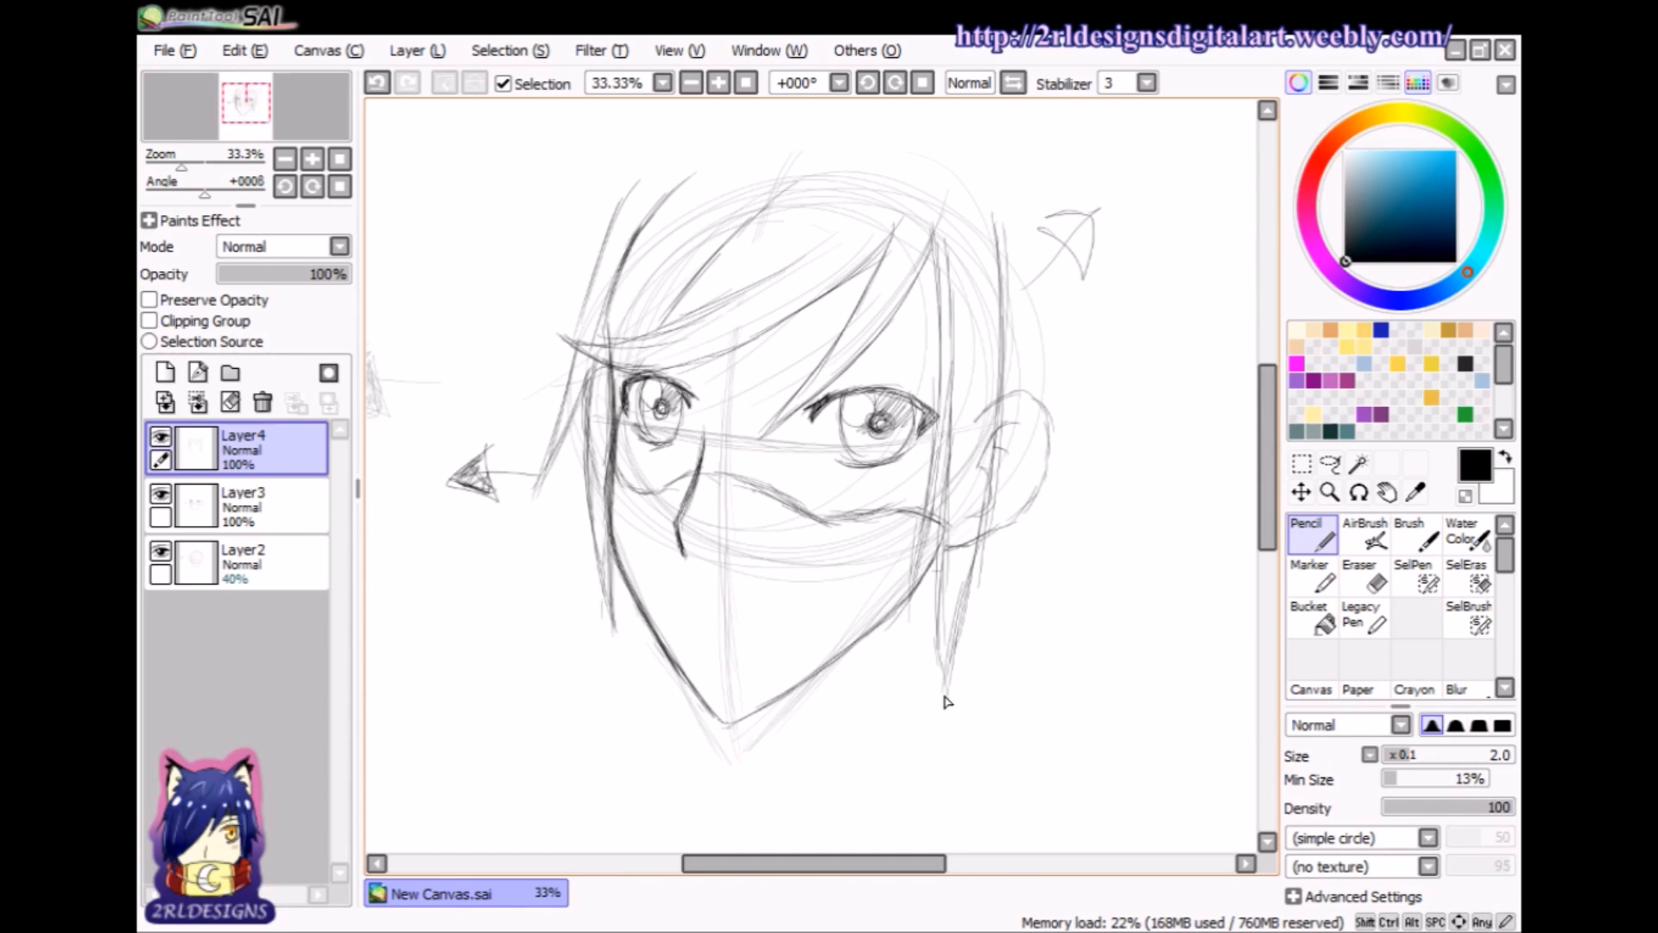
left_click_drag(1263, 444, 1260, 439)
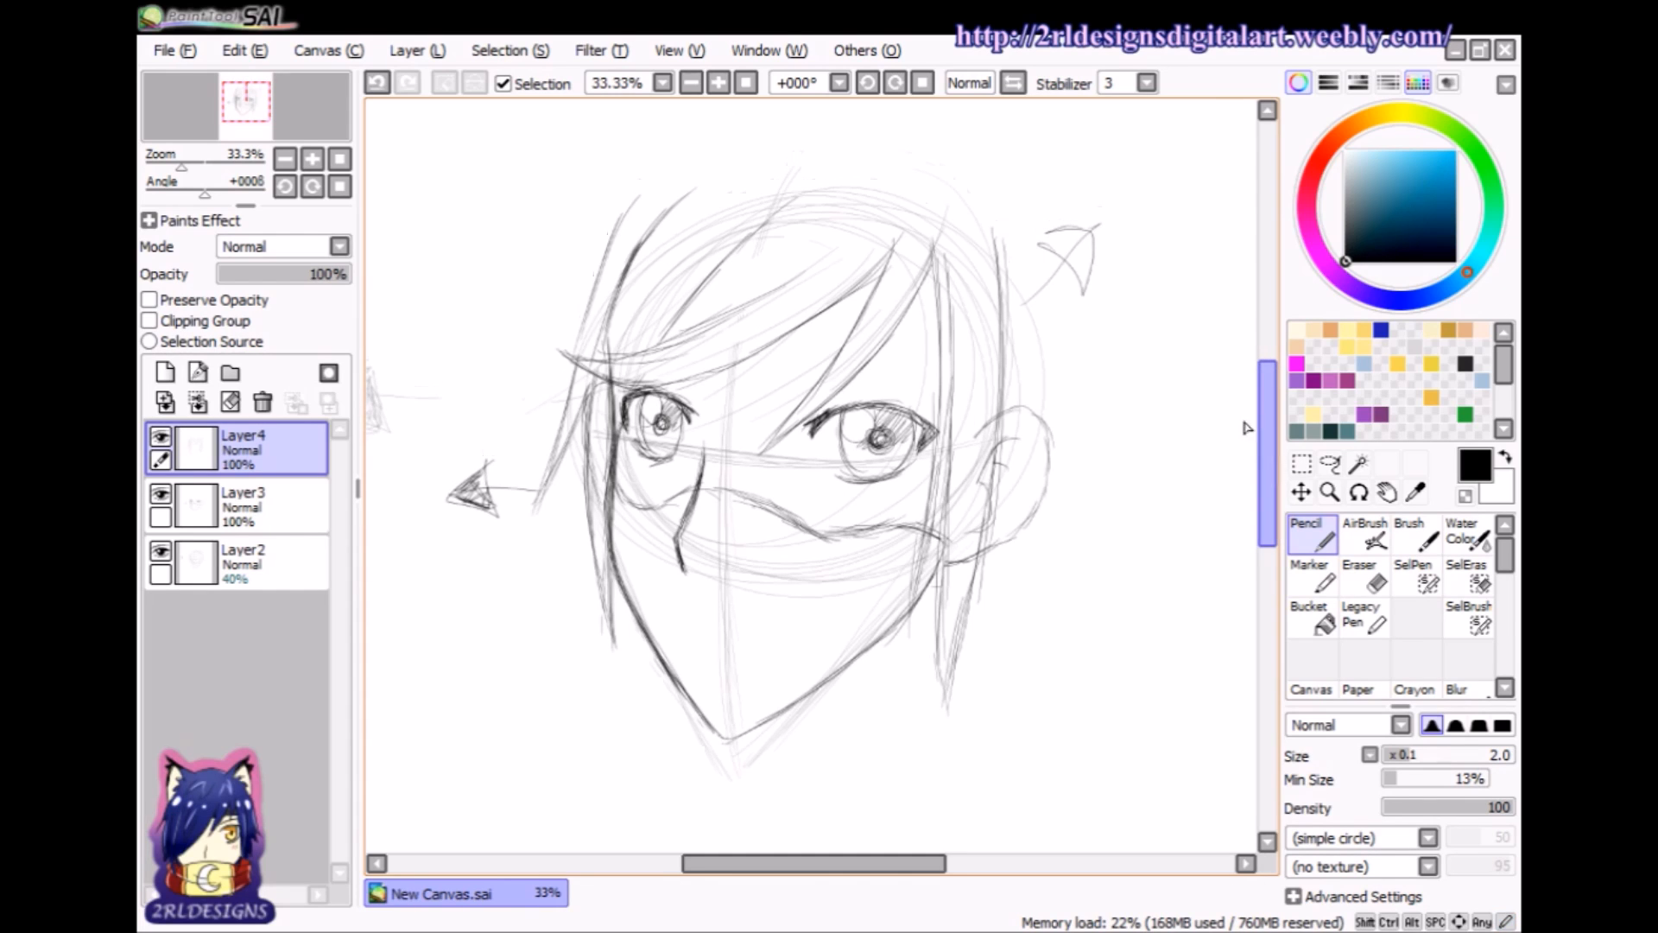
mouse_move(979, 208)
left_mouse_down()
mouse_move(1008, 428)
mouse_move(992, 536)
left_mouse_up()
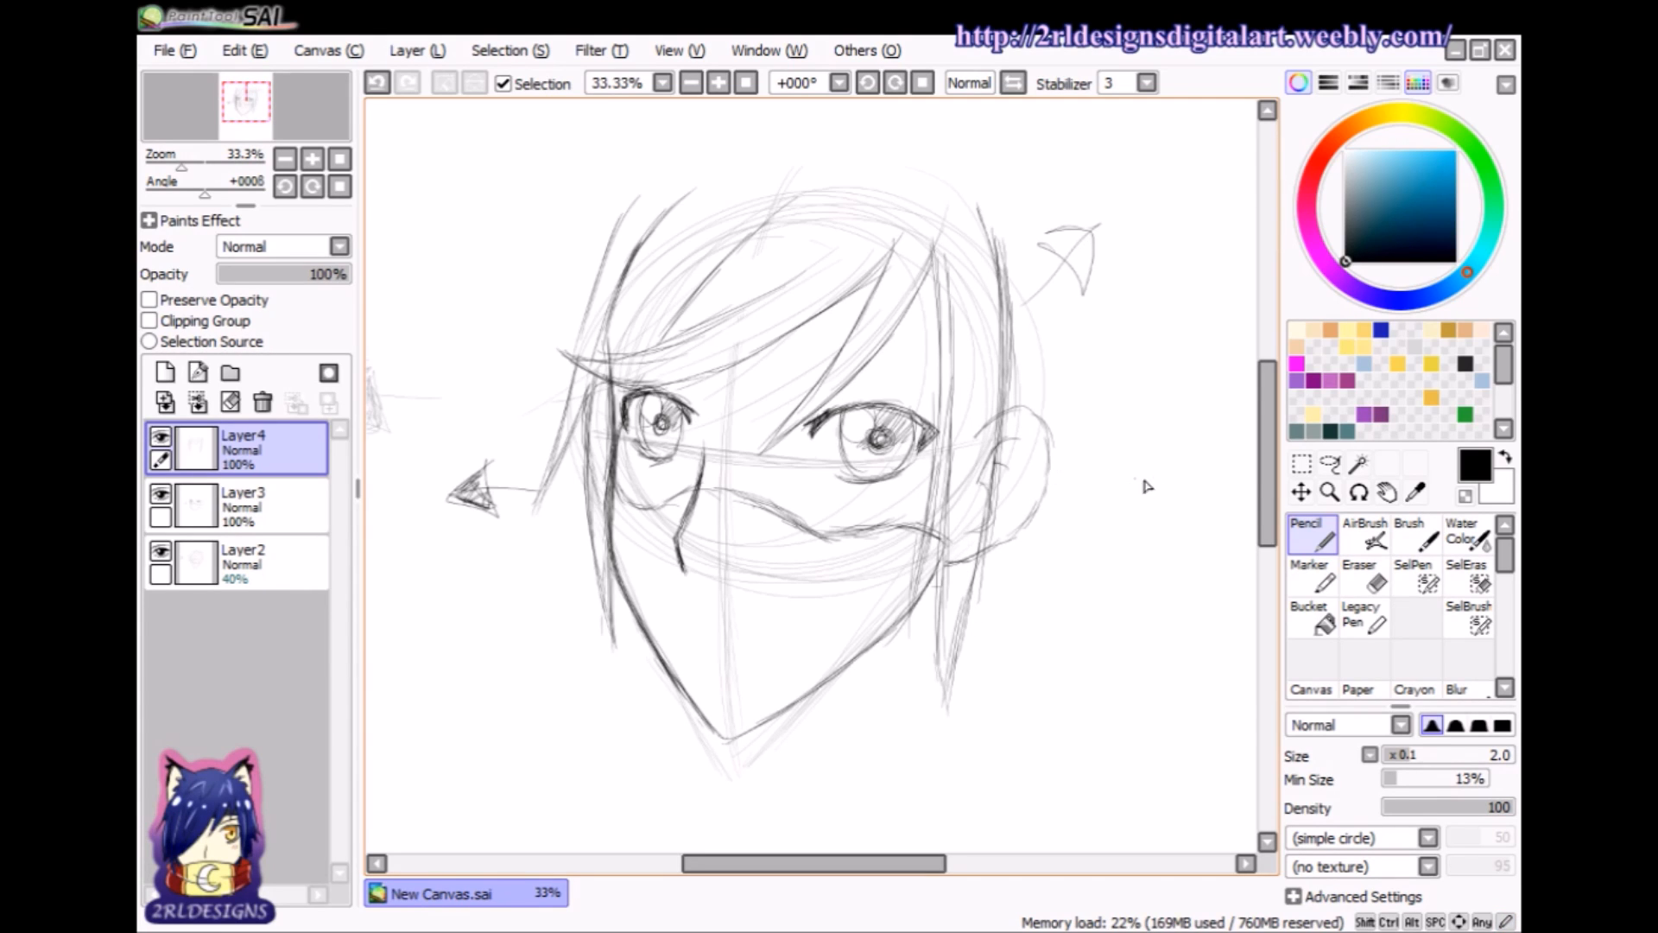
- On Layer2, sketch a taller skull guideline over the crown and around the back of the head to the ear
scroll(1266, 442, "up", 2)
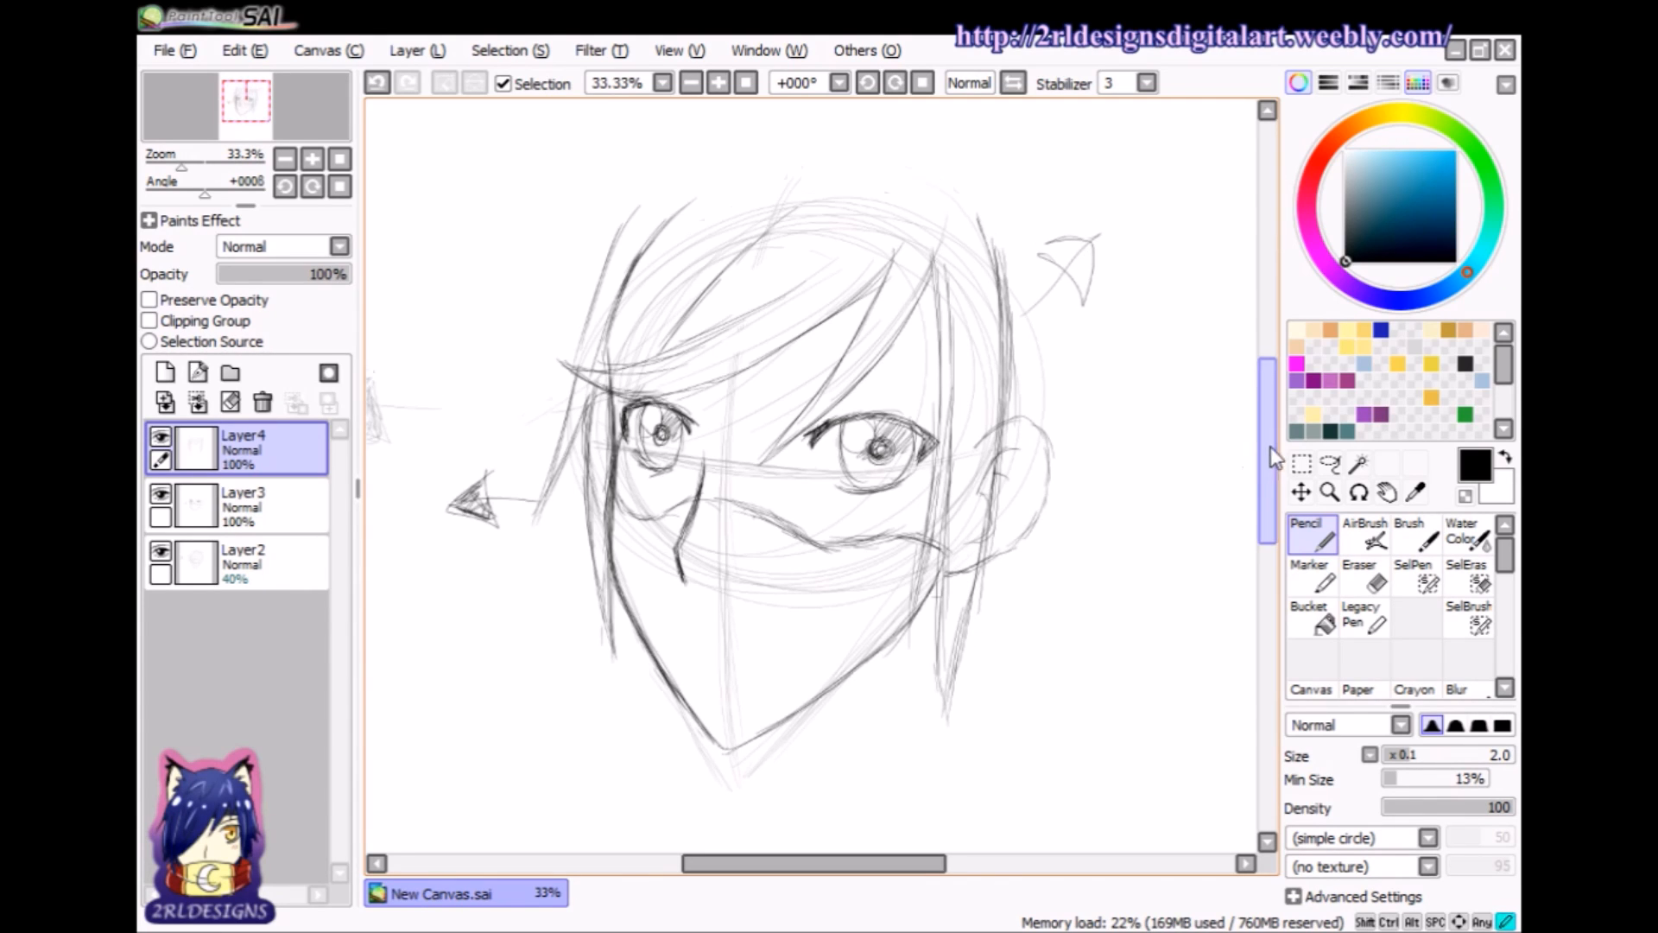
left_click(271, 570)
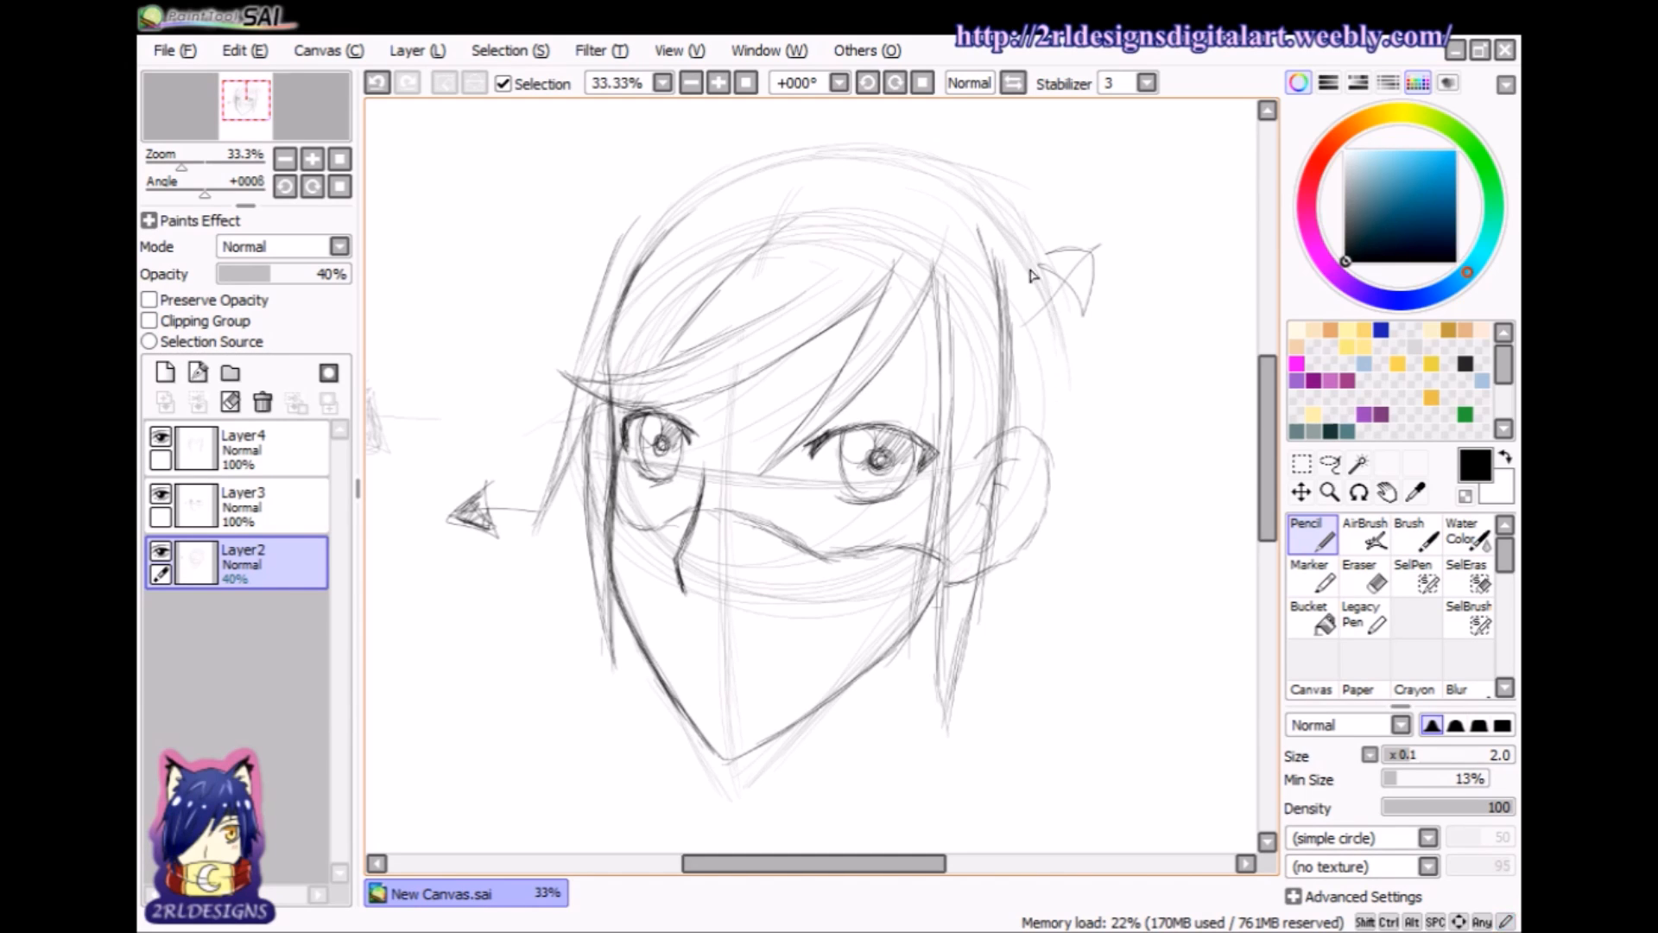
left_click_drag(1045, 318, 1041, 423)
mouse_move(1039, 272)
left_mouse_down()
mouse_move(1055, 354)
mouse_move(1039, 433)
left_mouse_up()
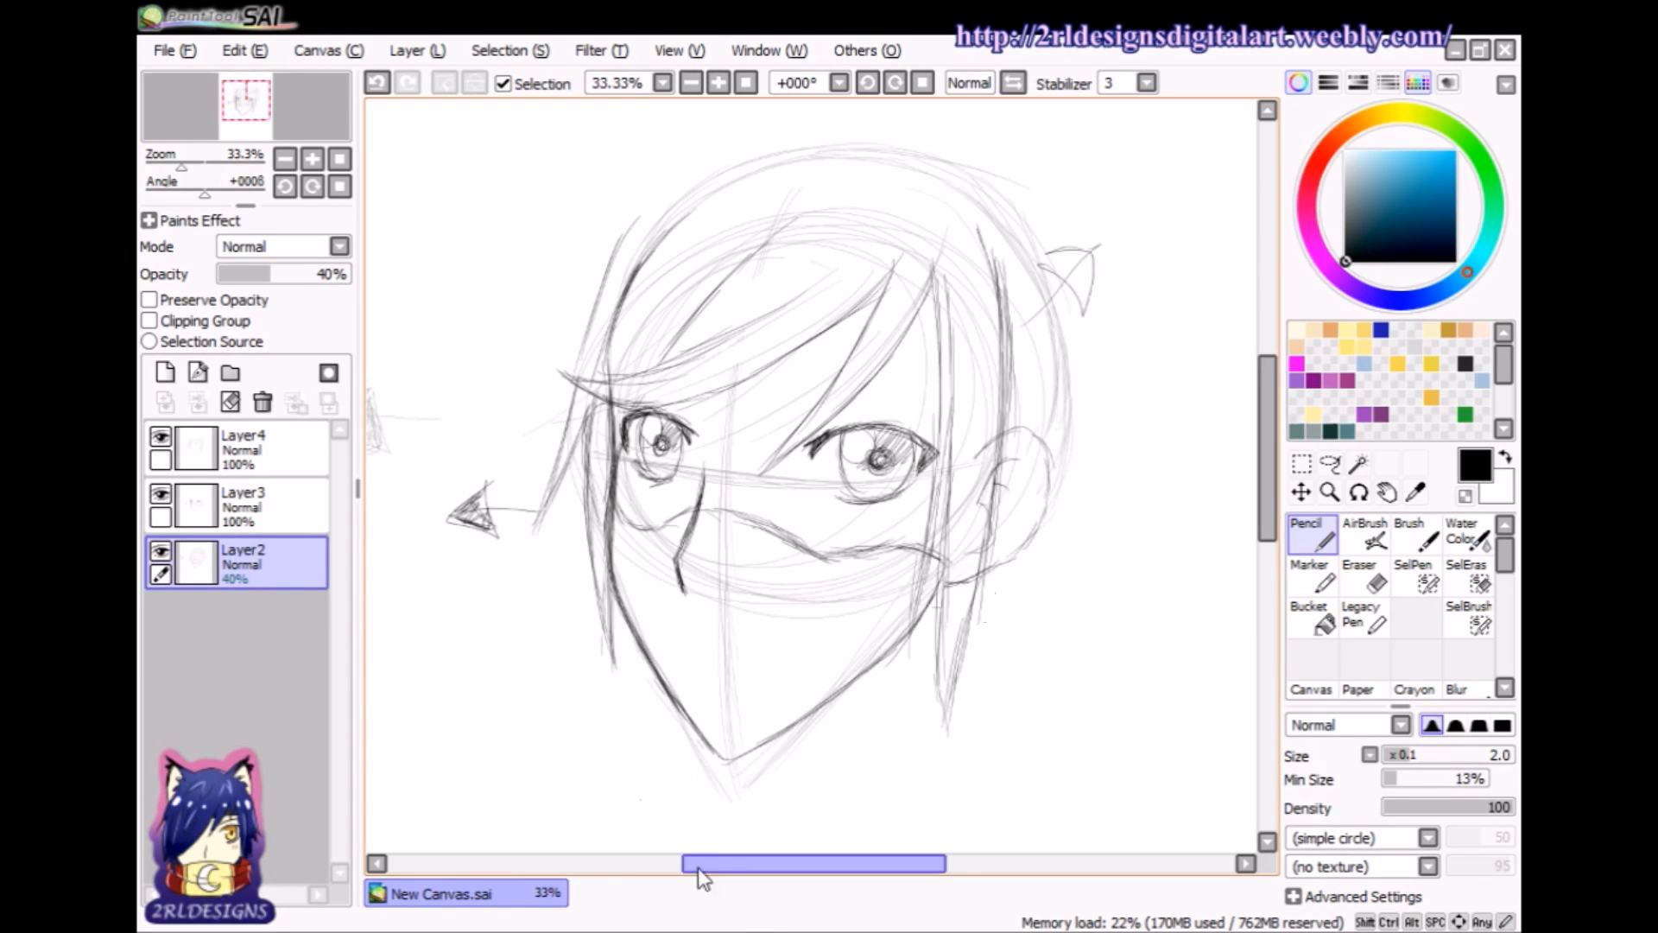
- On Layer4, draw a small crescent-shaped hair tuft above the upper right of the head
left_click_drag(770, 864, 791, 869)
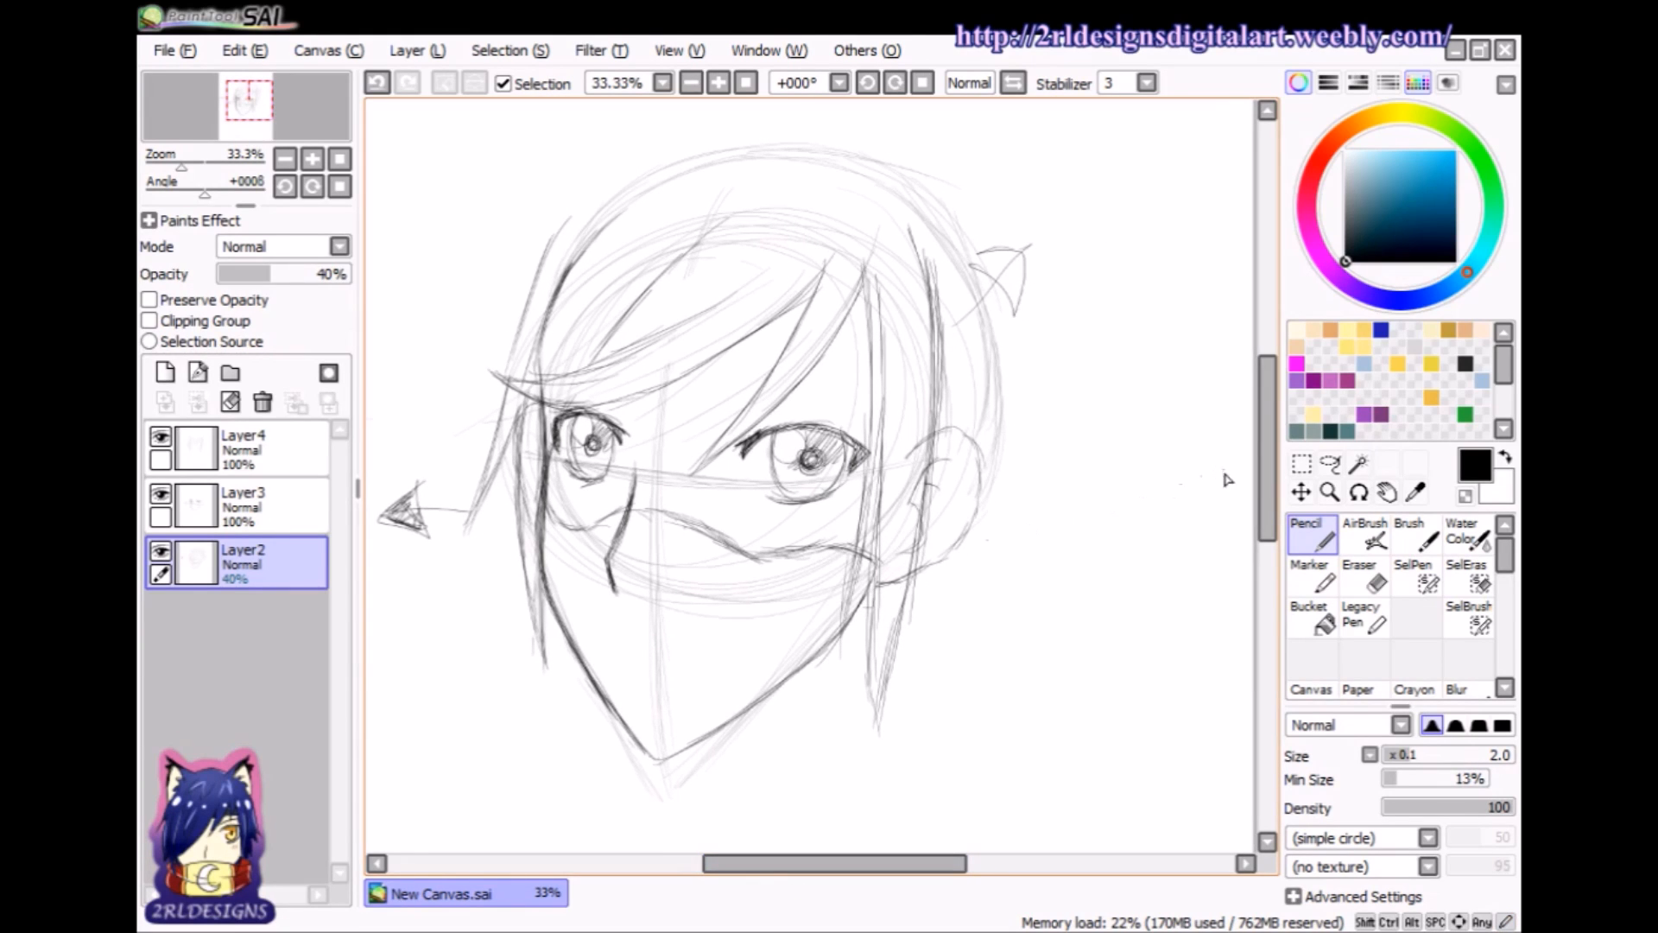
left_click_drag(1267, 484, 1267, 467)
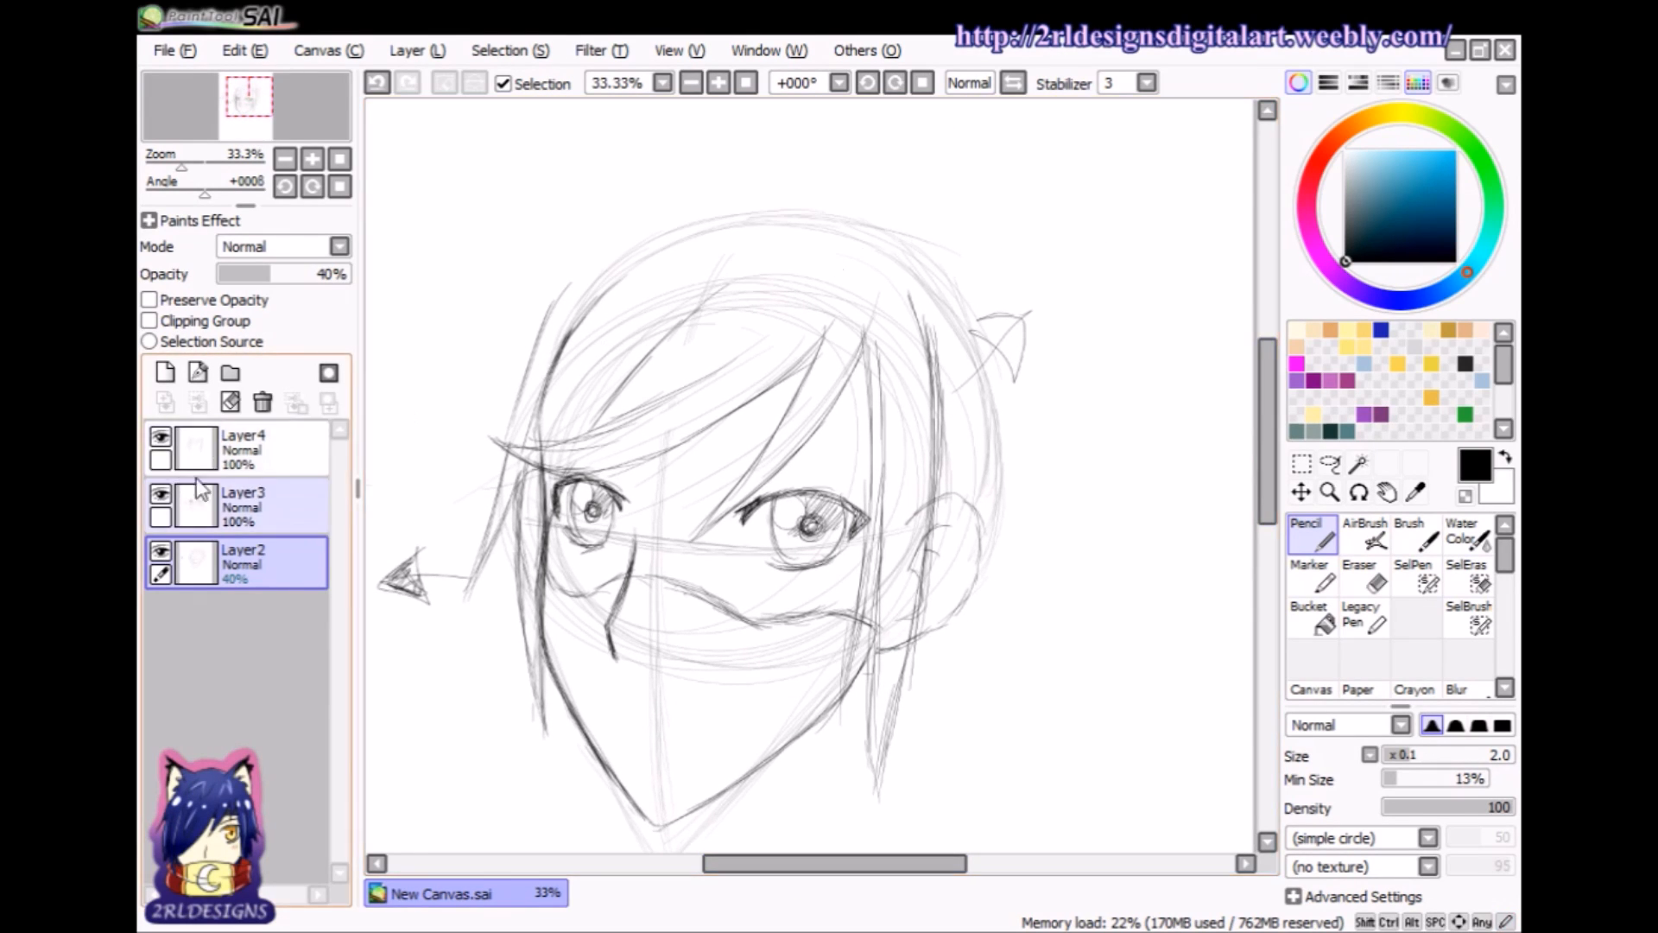
left_click(159, 437)
left_click(160, 437)
left_click(313, 462)
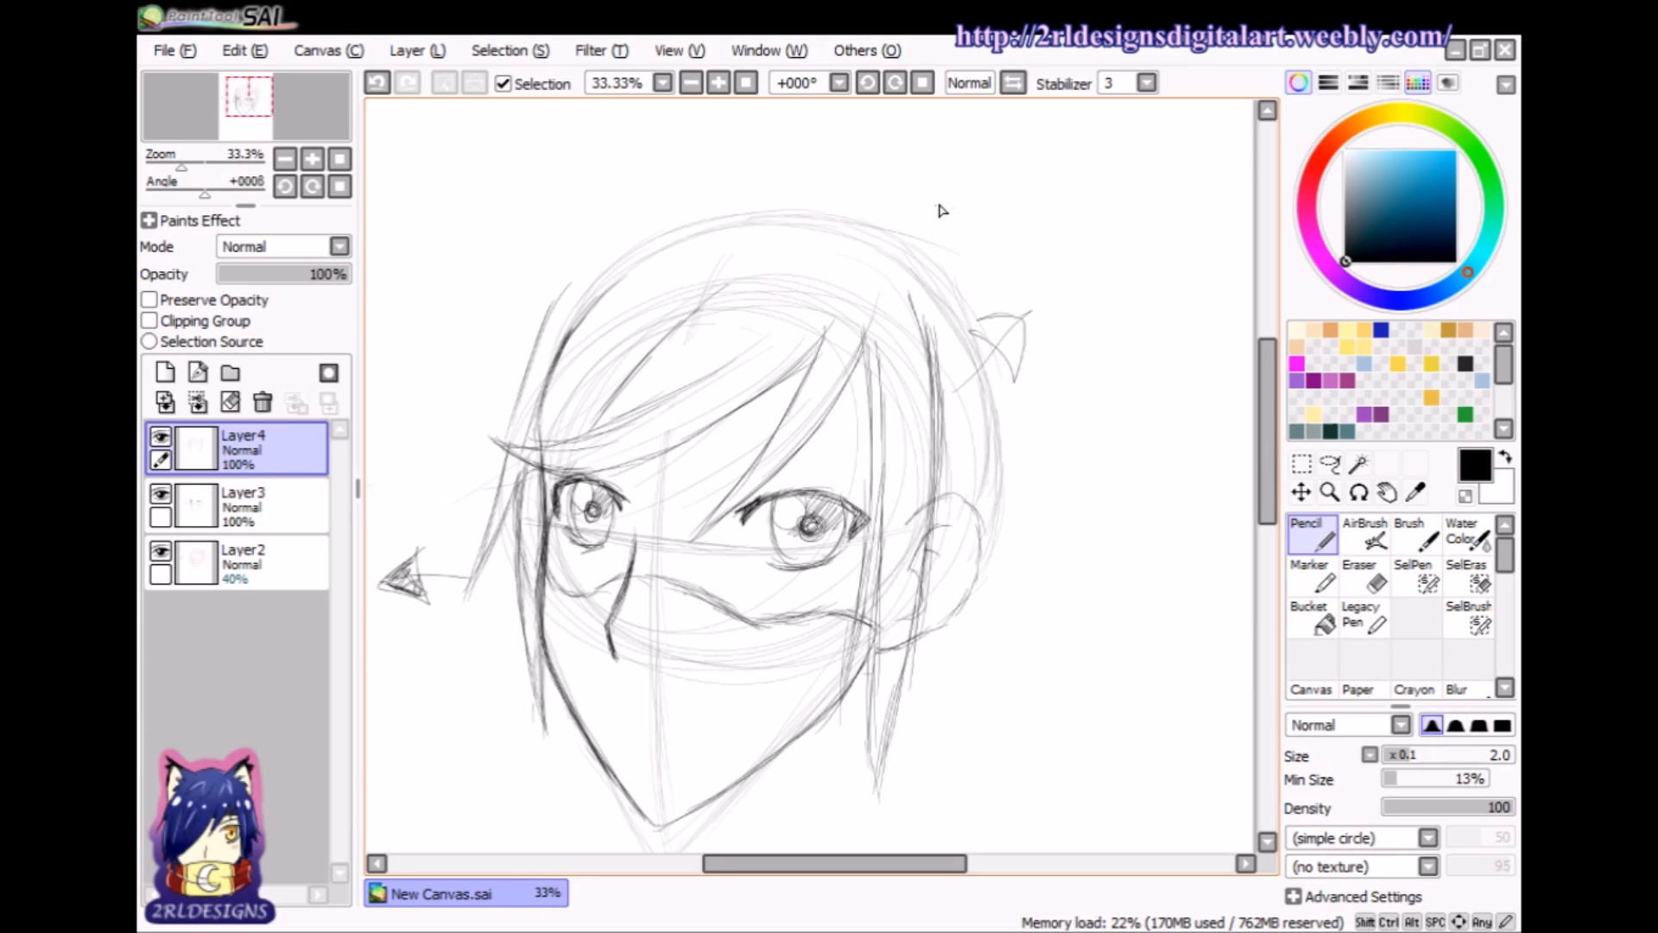
left_click_drag(987, 151, 946, 216)
left_click(378, 83)
mouse_move(947, 222)
left_mouse_down()
mouse_move(985, 152)
mouse_move(939, 225)
left_mouse_up()
- Draw the top hair outline from the crescent tuft leftward to a pointed spike, curving back toward the crown
left_click_drag(920, 199, 710, 127)
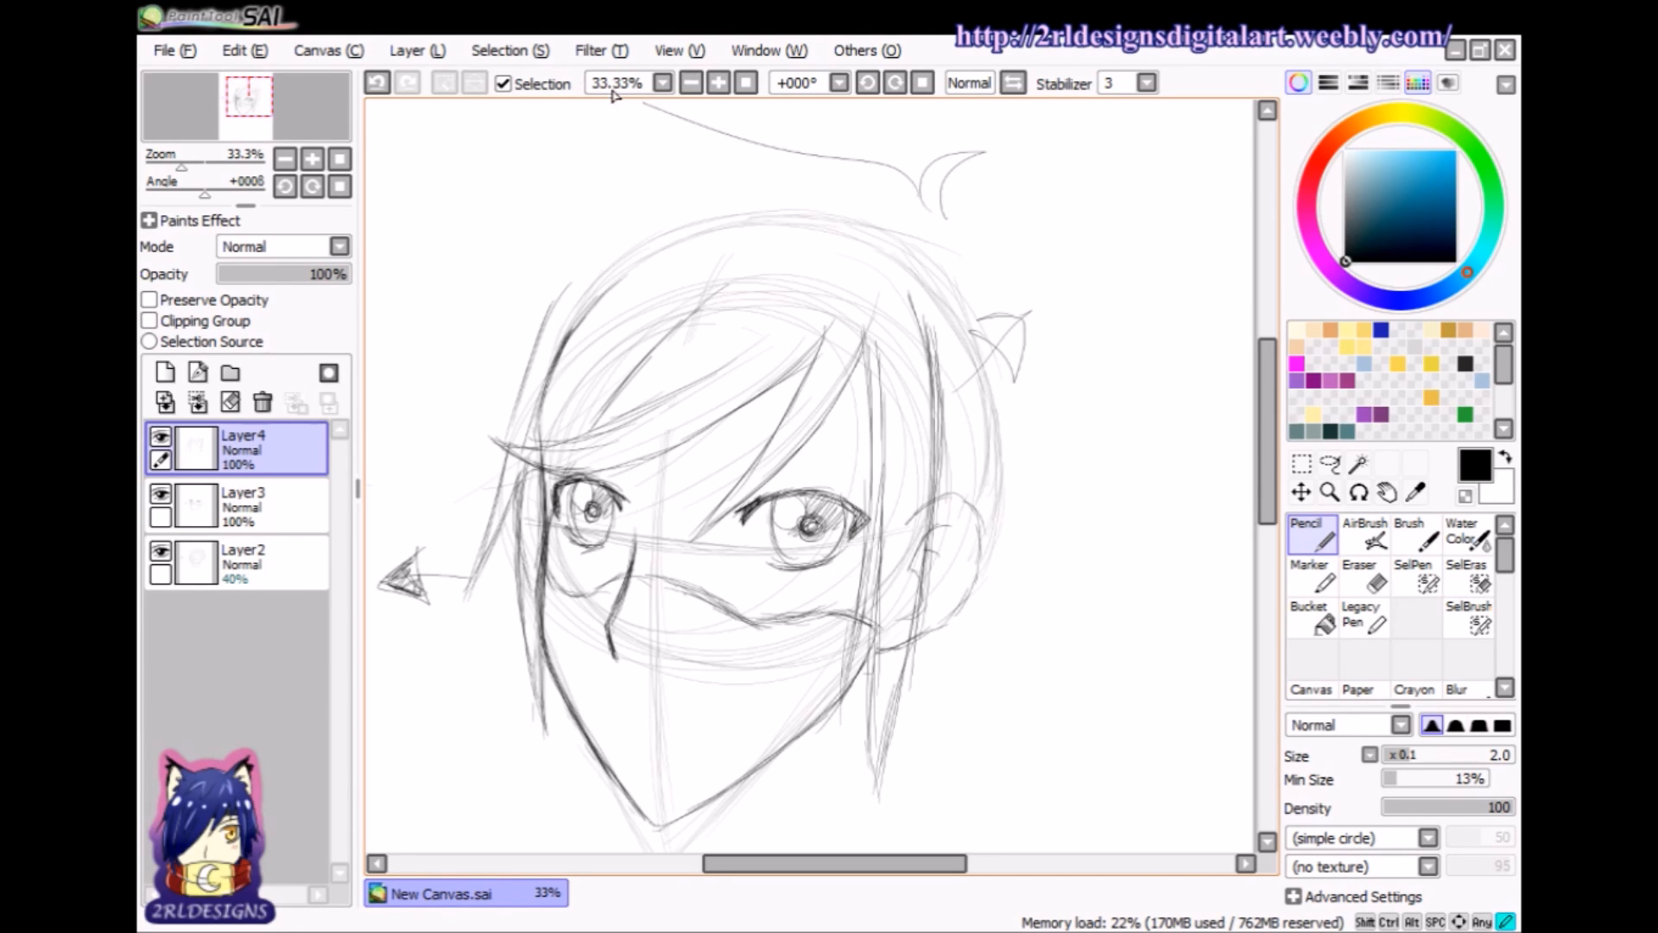
left_click(377, 83)
scroll(1268, 406, "up", 2)
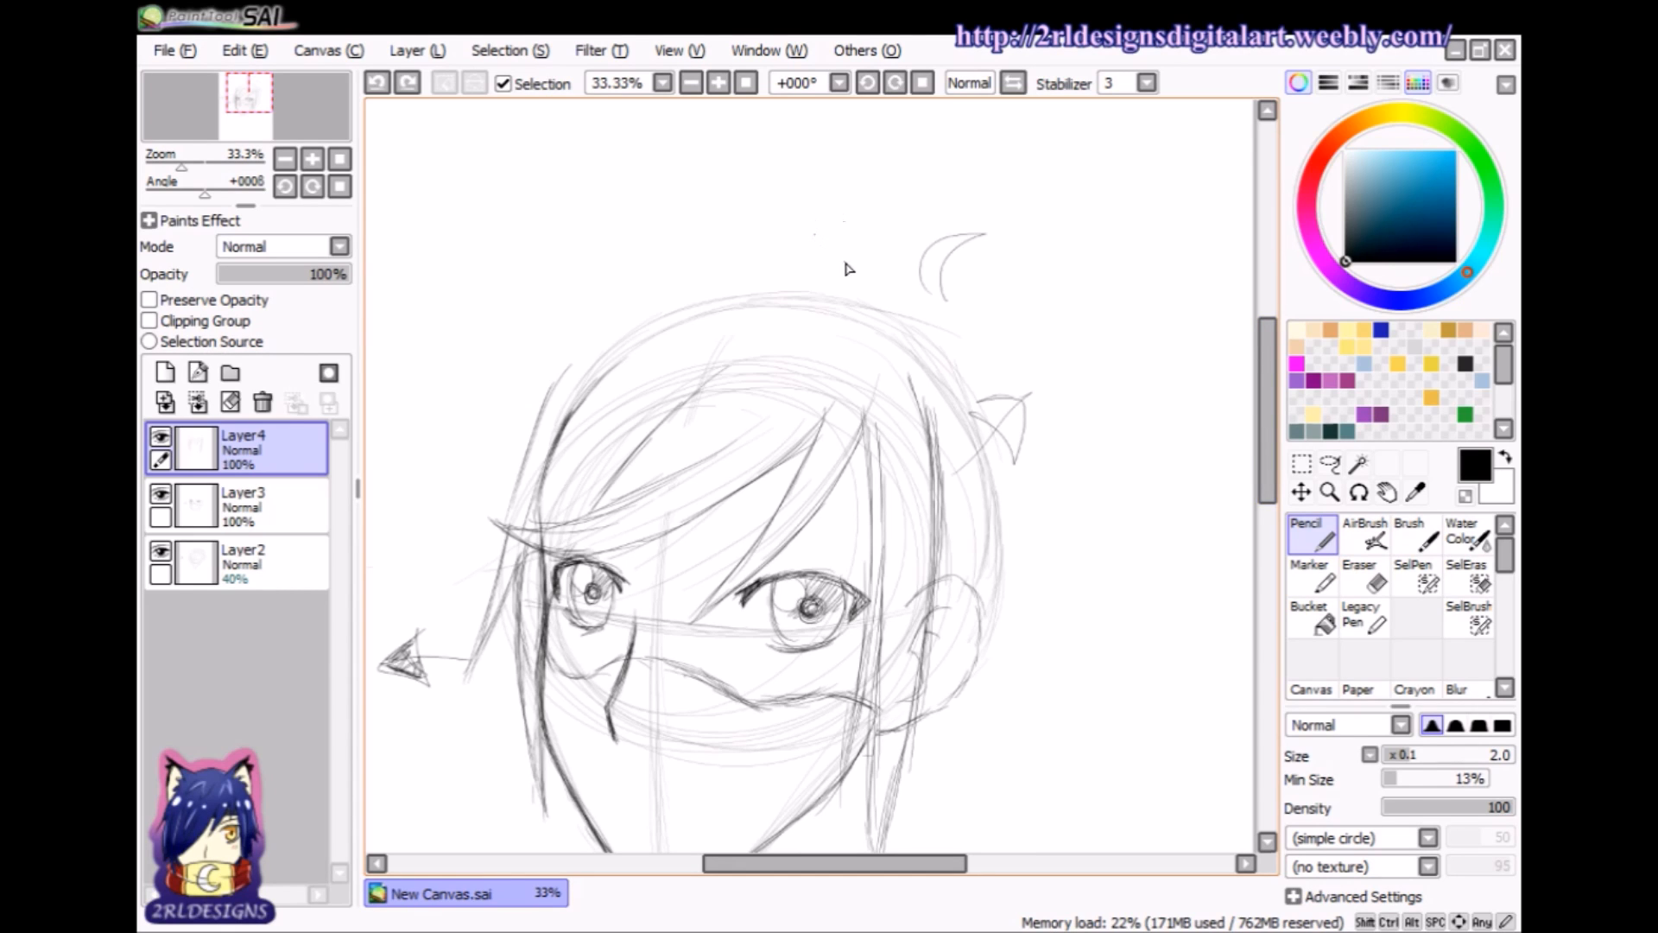
left_click_drag(918, 274, 591, 217)
key("ctrl+z")
mouse_move(918, 274)
left_mouse_down()
mouse_move(644, 175)
mouse_move(674, 152)
mouse_move(641, 162)
mouse_move(757, 277)
left_mouse_up()
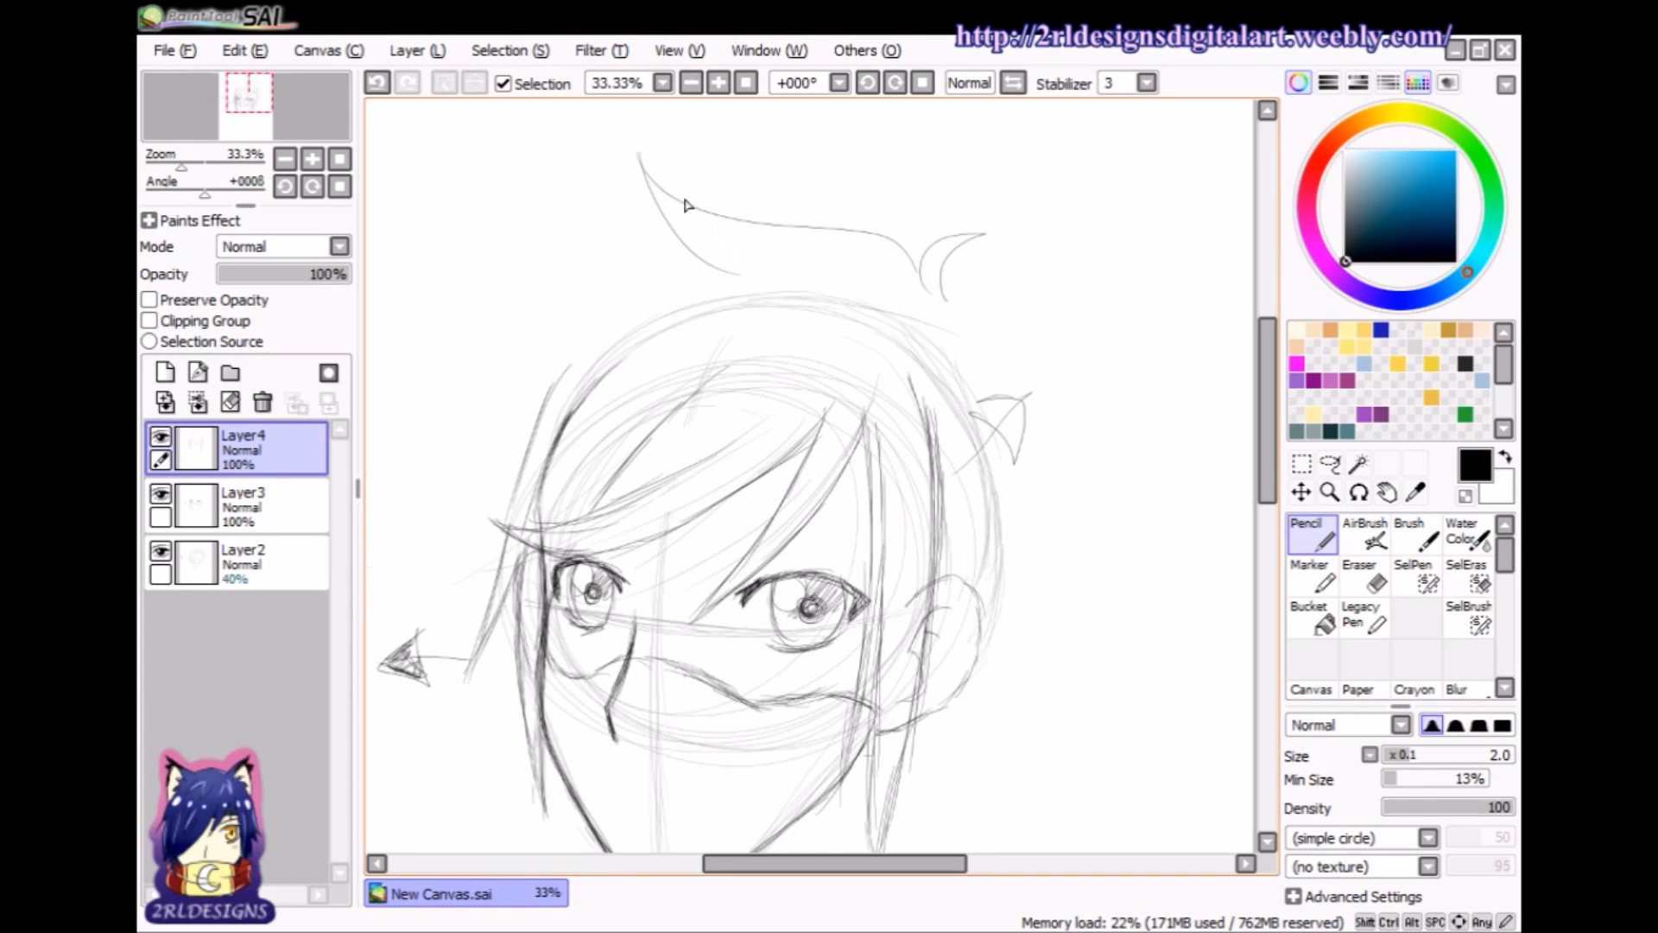
mouse_move(682, 252)
left_mouse_down()
mouse_move(524, 336)
mouse_move(421, 373)
left_mouse_up()
key("ctrl+z")
left_click_drag(689, 259, 473, 406)
key("ctrl+z")
left_click_drag(691, 255, 471, 399)
key("ctrl+z")
mouse_move(691, 257)
left_mouse_down()
mouse_move(422, 411)
mouse_move(516, 434)
left_mouse_up()
left_click_drag(936, 862, 904, 863)
left_click_drag(1267, 458, 1267, 416)
key("ctrl+z")
key("ctrl+z")
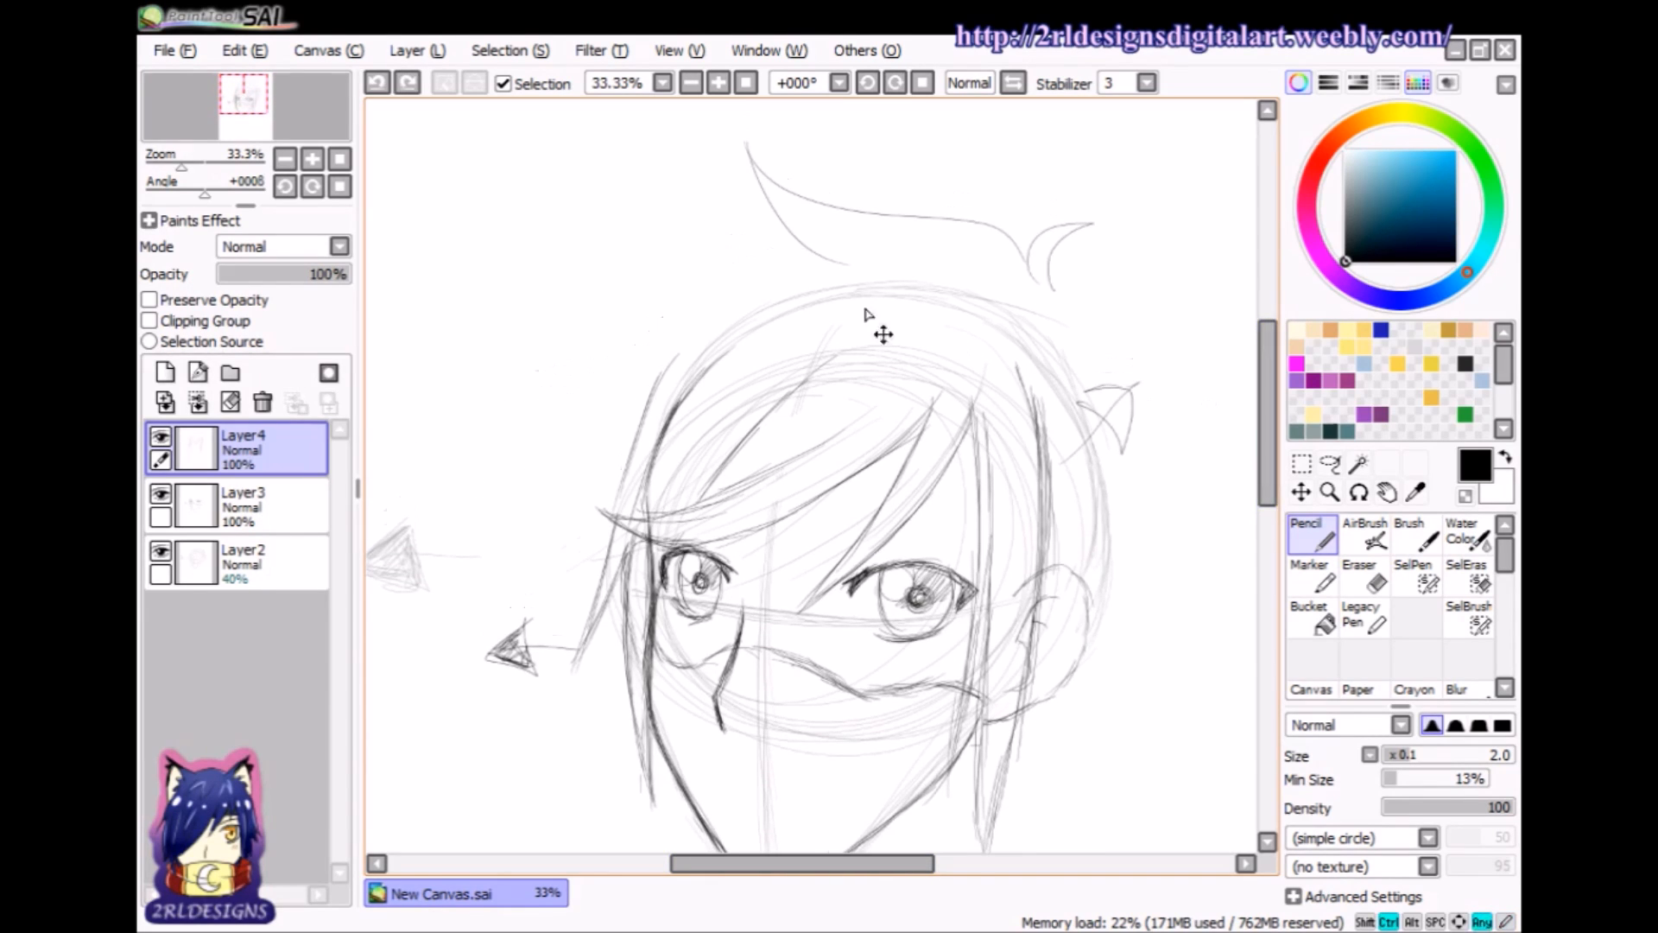
- Draw the next hair spike from the top outline sweeping down to a point at the upper left, with its returning underside
left_click_drag(781, 248, 558, 314)
key("ctrl+z")
mouse_move(792, 249)
left_mouse_down()
mouse_move(526, 362)
mouse_move(613, 380)
left_mouse_up()
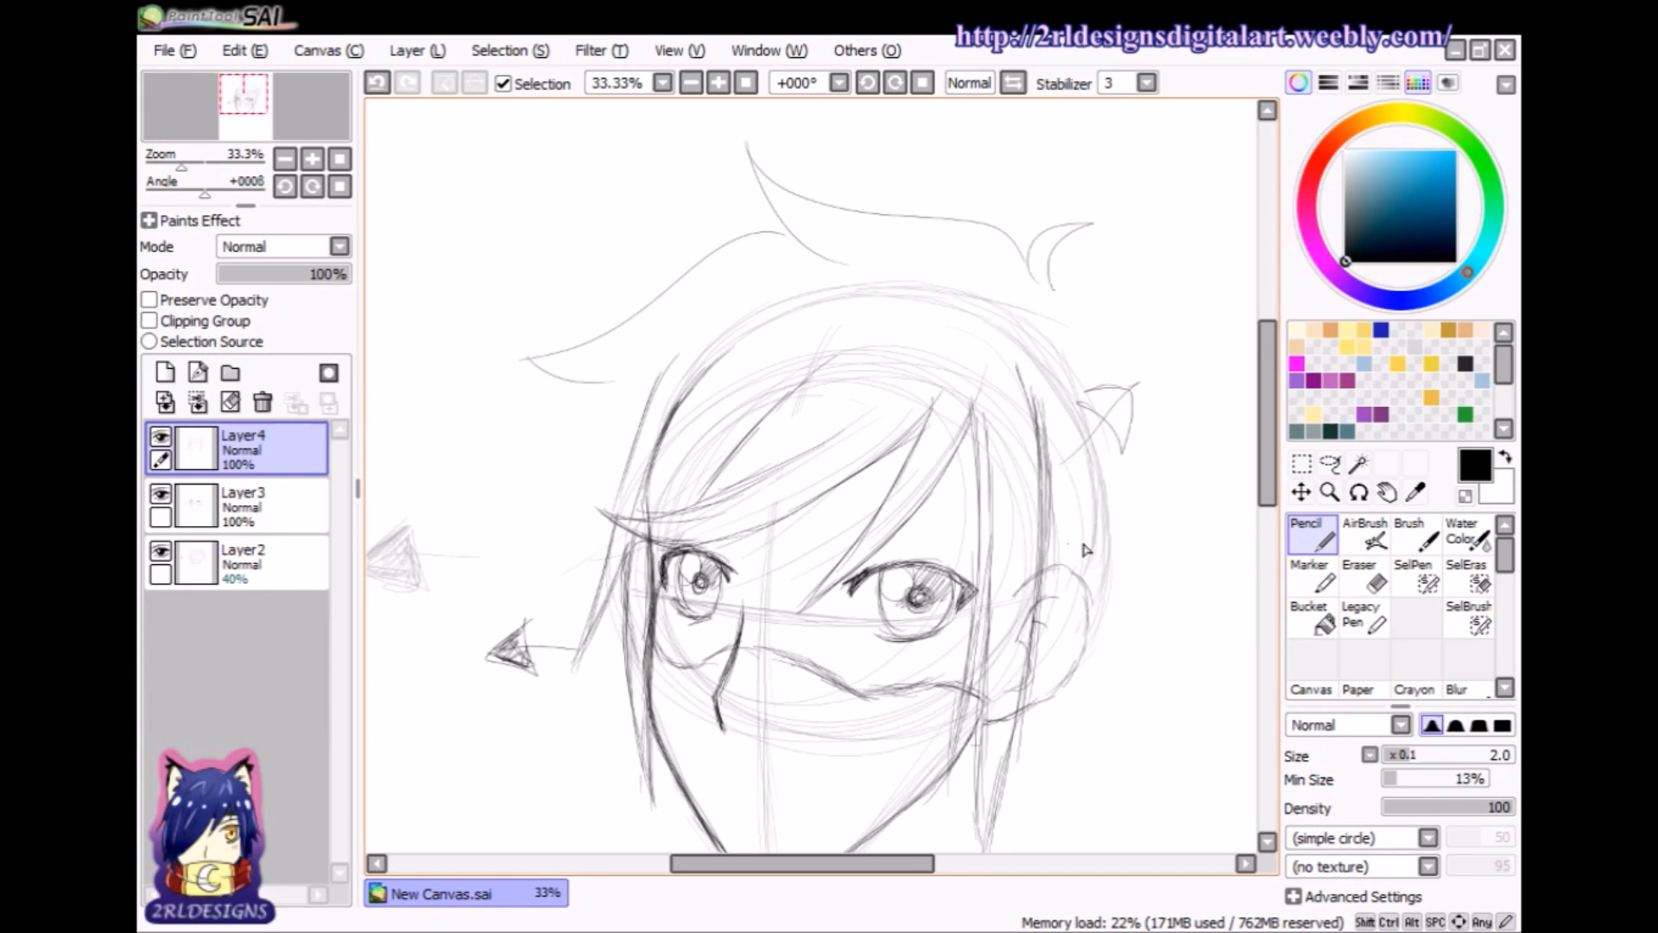
left_click_drag(1267, 442, 1268, 448)
left_click_drag(1270, 452, 1279, 458)
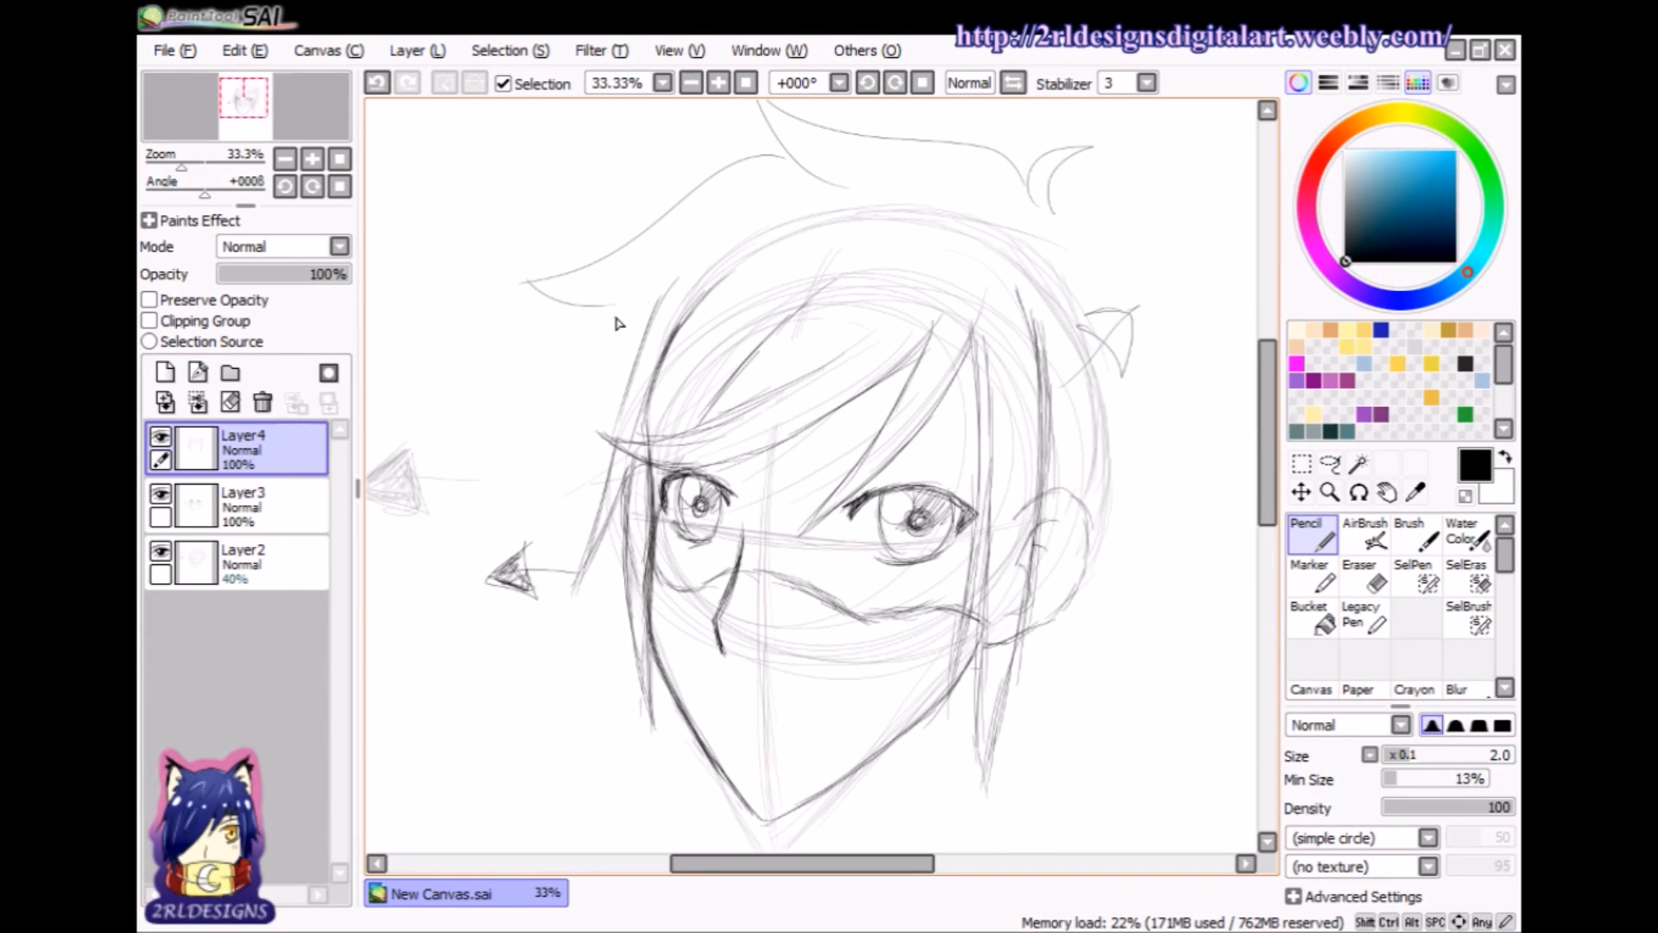
left_click_drag(615, 308, 552, 499)
key("ctrl+z")
mouse_move(636, 285)
left_mouse_down()
mouse_move(595, 408)
mouse_move(555, 470)
left_mouse_up()
key("ctrl+z")
left_click_drag(627, 289, 547, 516)
key("ctrl+z")
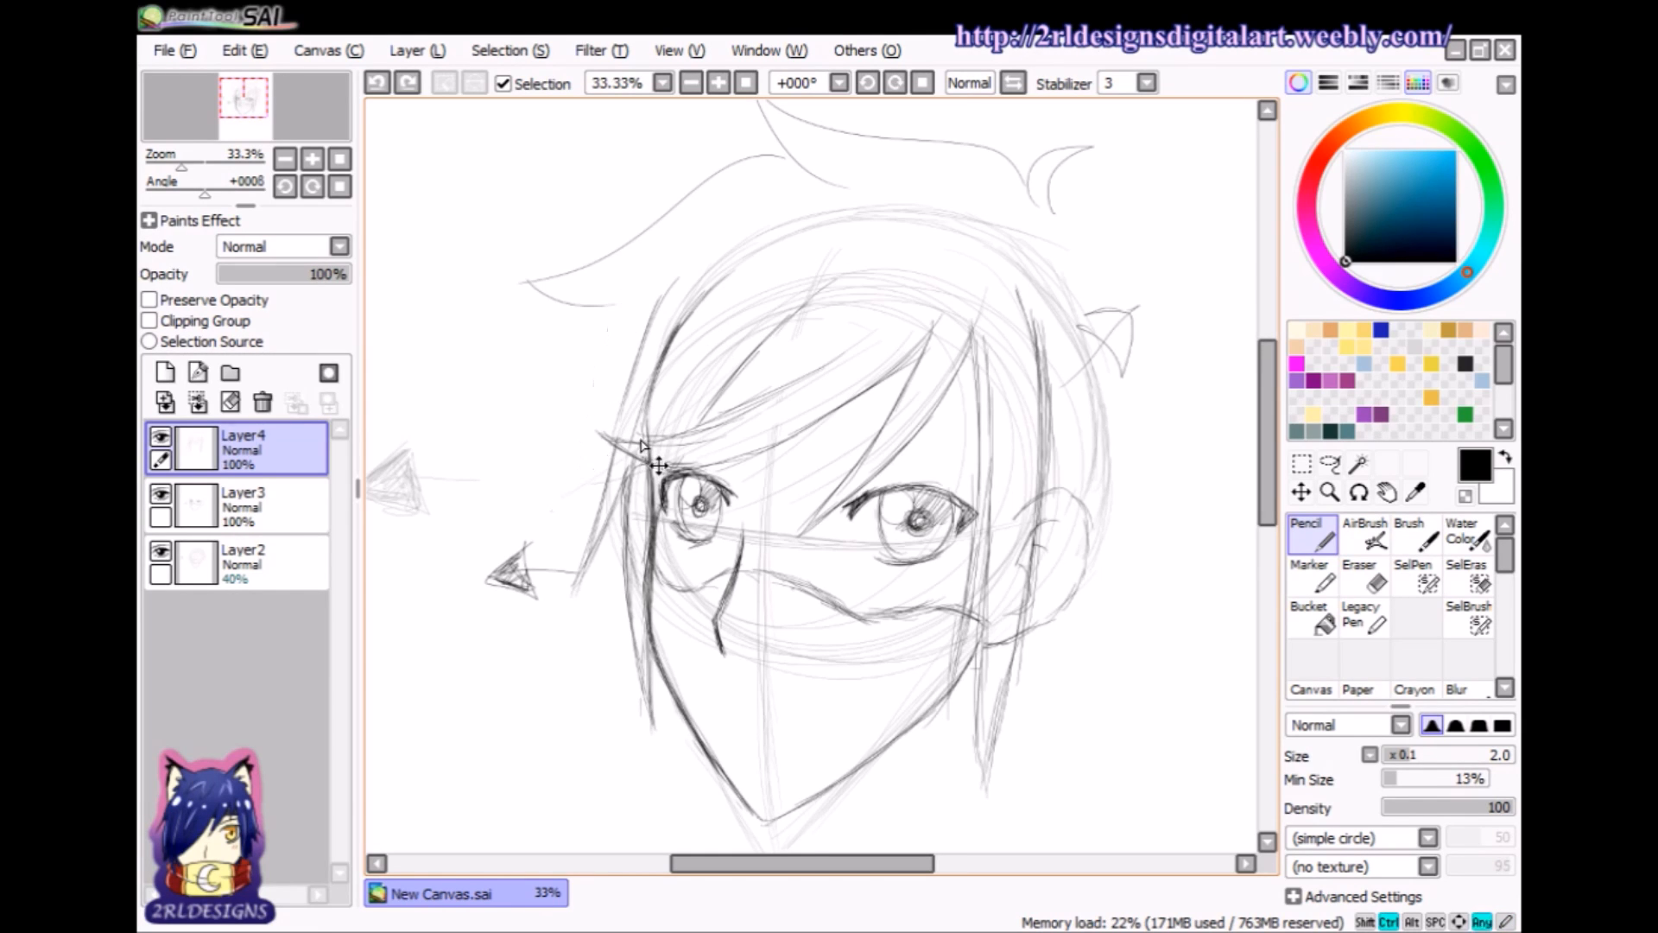
mouse_move(615, 305)
left_mouse_down()
mouse_move(651, 287)
mouse_move(621, 324)
mouse_move(627, 290)
mouse_move(567, 511)
left_mouse_up()
key("ctrl+z")
key("ctrl+z")
- Draw the outer hair edge from beneath the left spike past the temple and add pointed strand tips along the left cheek
mouse_move(648, 275)
left_mouse_down()
mouse_move(613, 335)
mouse_move(573, 508)
left_mouse_up()
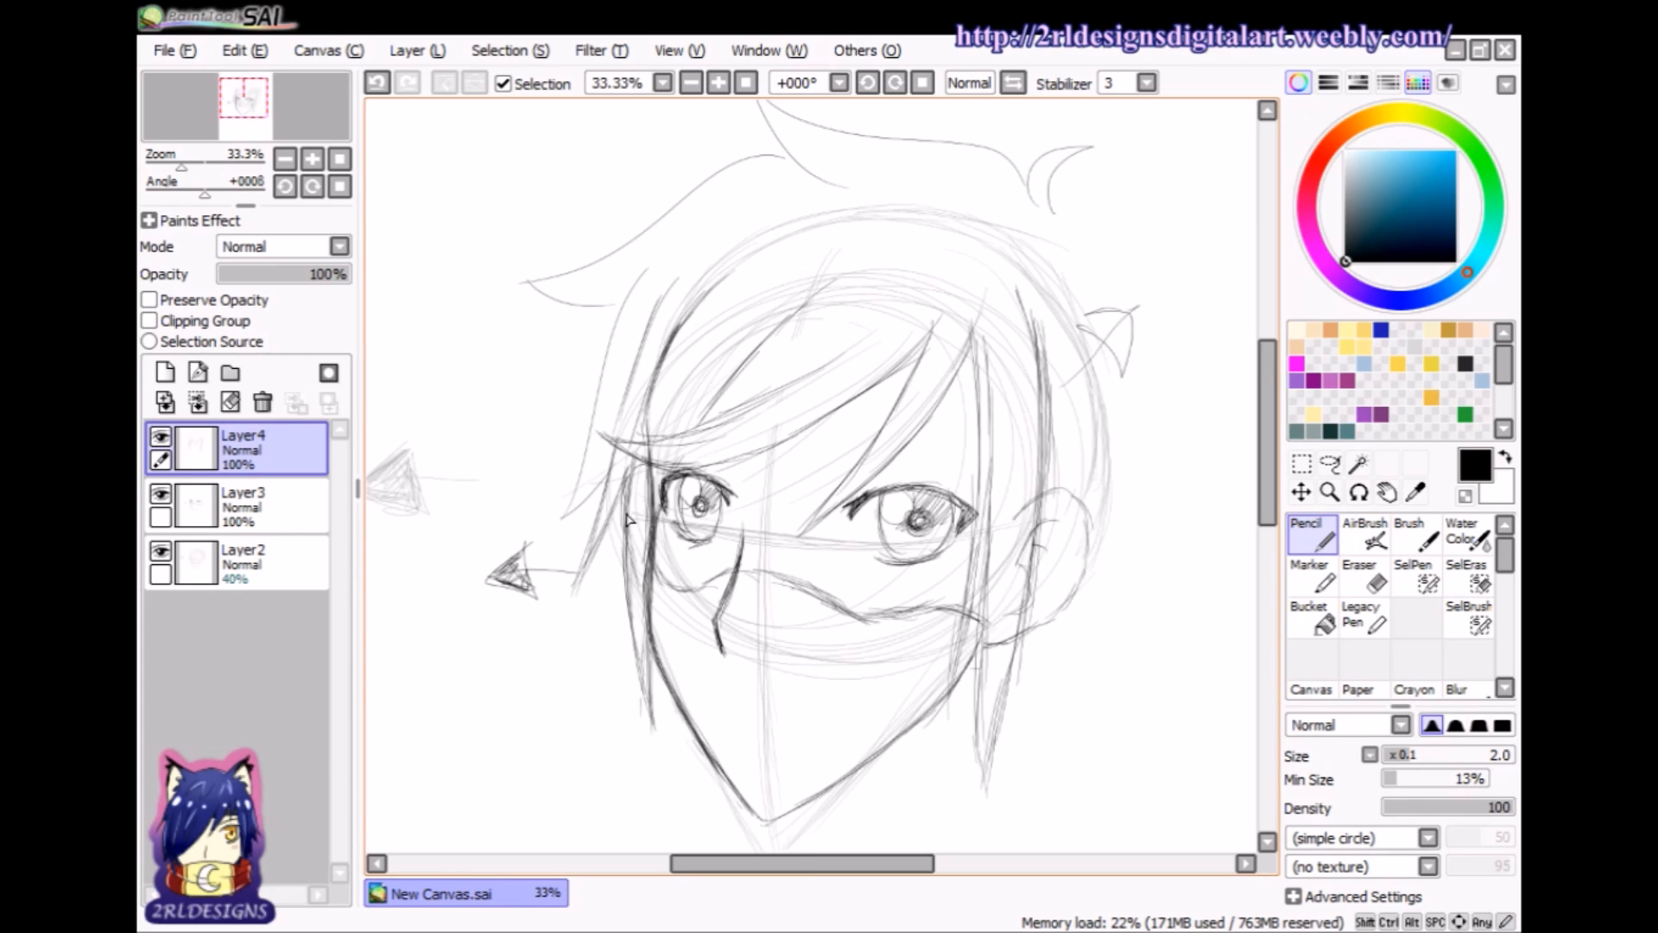
left_click_drag(607, 522, 591, 682)
left_click_drag(633, 592, 643, 716)
key("ctrl+z")
left_click_drag(658, 707, 675, 773)
- Draw a pointed tuft inside the top hair outline, with inner strokes running down toward the crown
left_click_drag(894, 864, 919, 866)
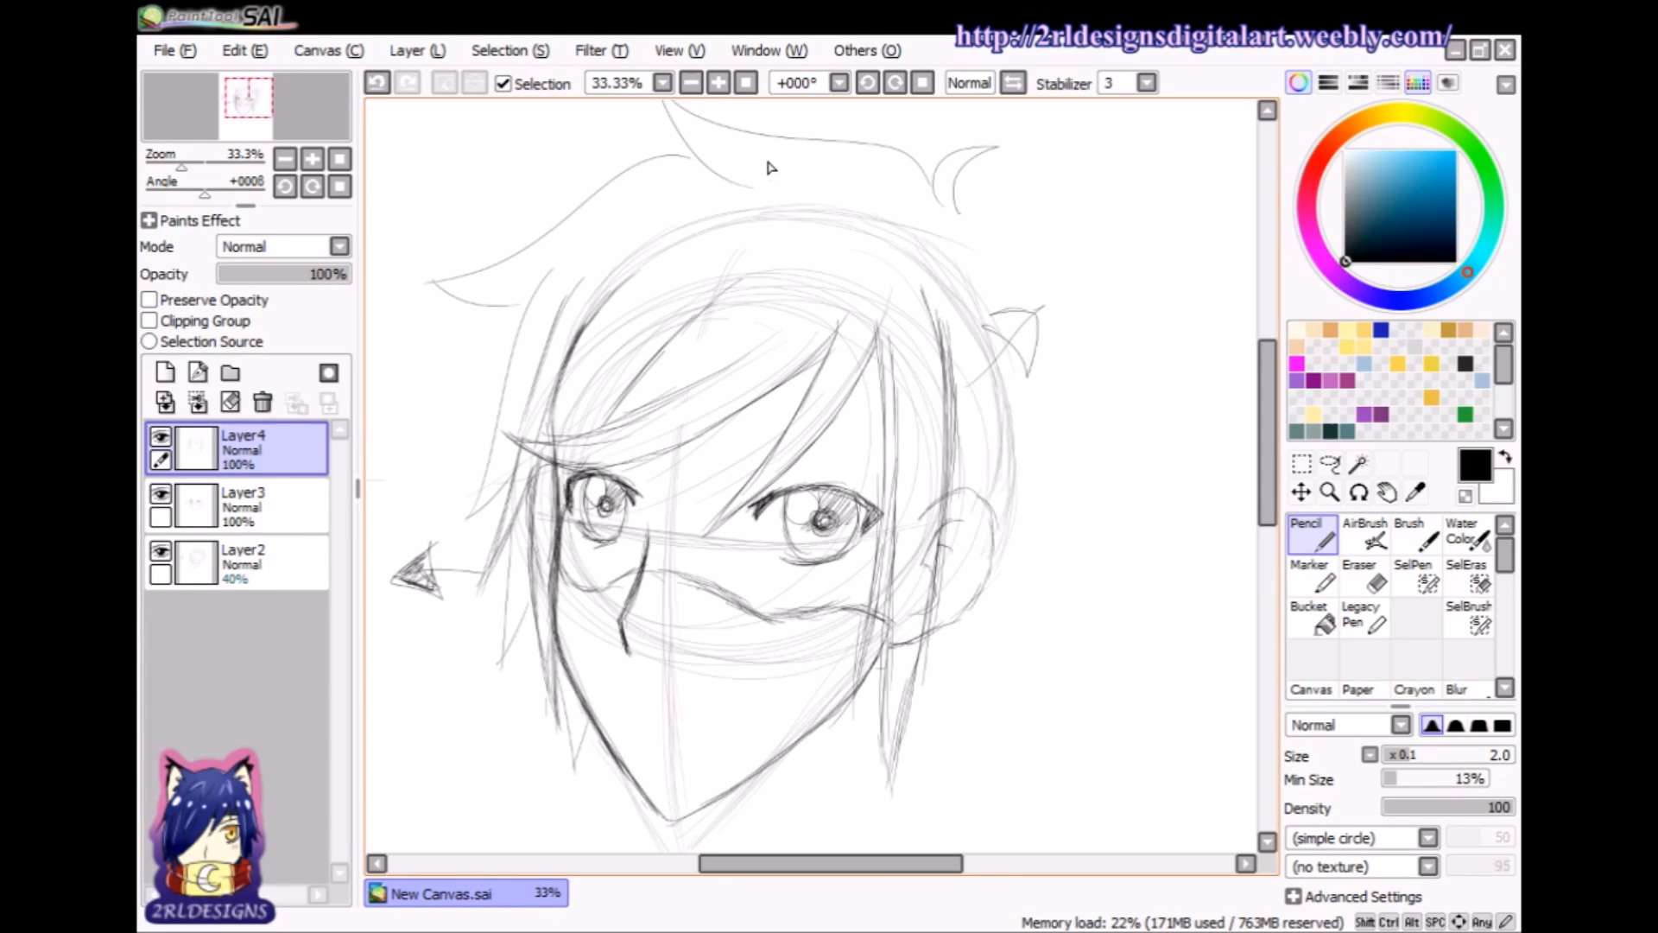
mouse_move(779, 128)
left_mouse_down()
mouse_move(821, 185)
mouse_move(879, 201)
left_mouse_up()
key("ctrl+z")
left_click_drag(766, 130, 903, 204)
mouse_move(764, 128)
left_mouse_down()
mouse_move(808, 229)
mouse_move(707, 269)
mouse_move(781, 251)
left_mouse_up()
left_click_drag(877, 866, 898, 743)
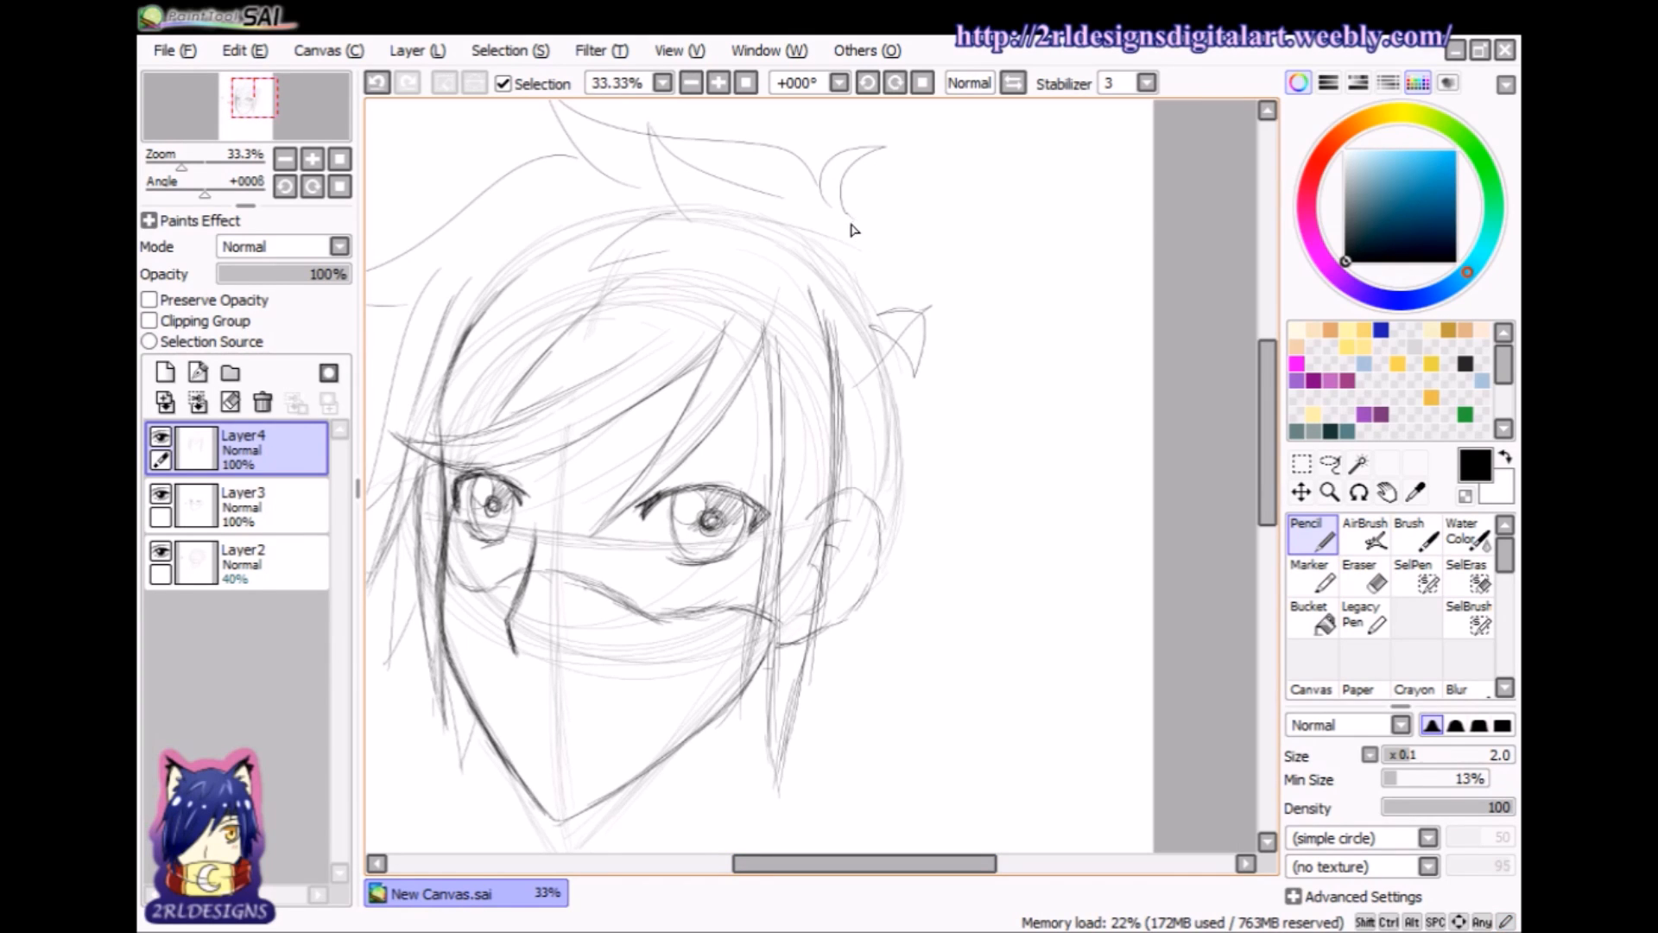
mouse_move(846, 215)
left_mouse_down()
mouse_move(970, 316)
mouse_move(1004, 323)
left_mouse_up()
key("ctrl+z")
mouse_move(864, 216)
left_mouse_down()
mouse_move(1016, 346)
mouse_move(956, 371)
left_mouse_up()
key("ctrl+z")
key("ctrl+z")
- Lower the opacity of the Layer2 guidelines to 17% and make Layer4 active again
left_click(261, 574)
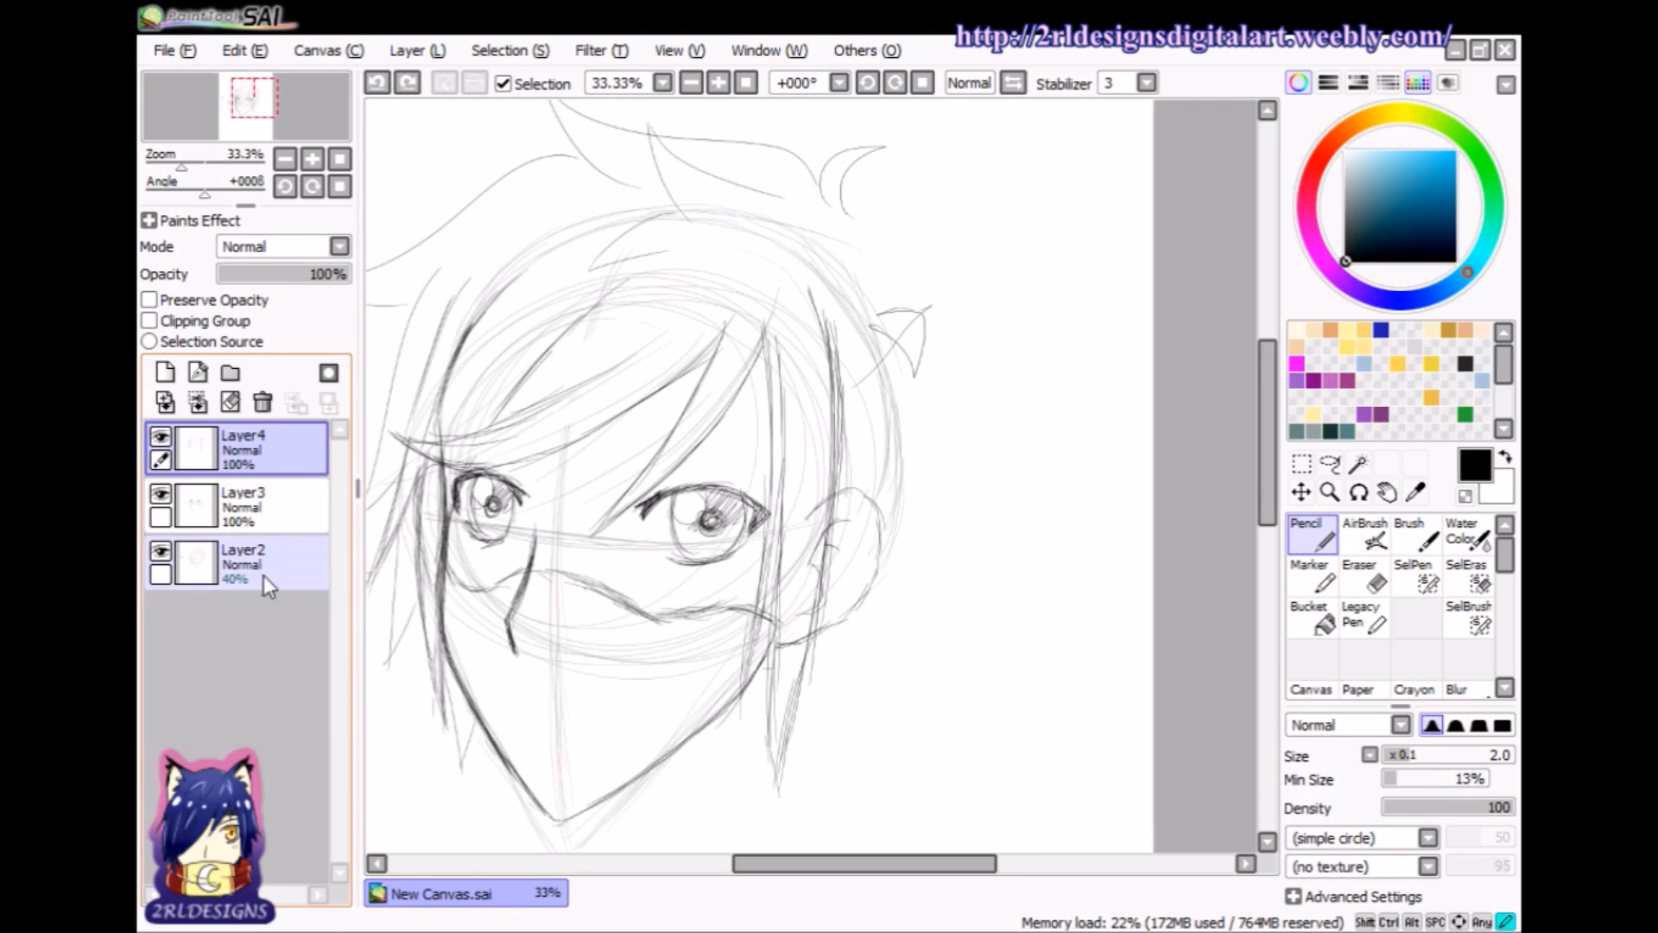
left_click_drag(288, 278, 238, 280)
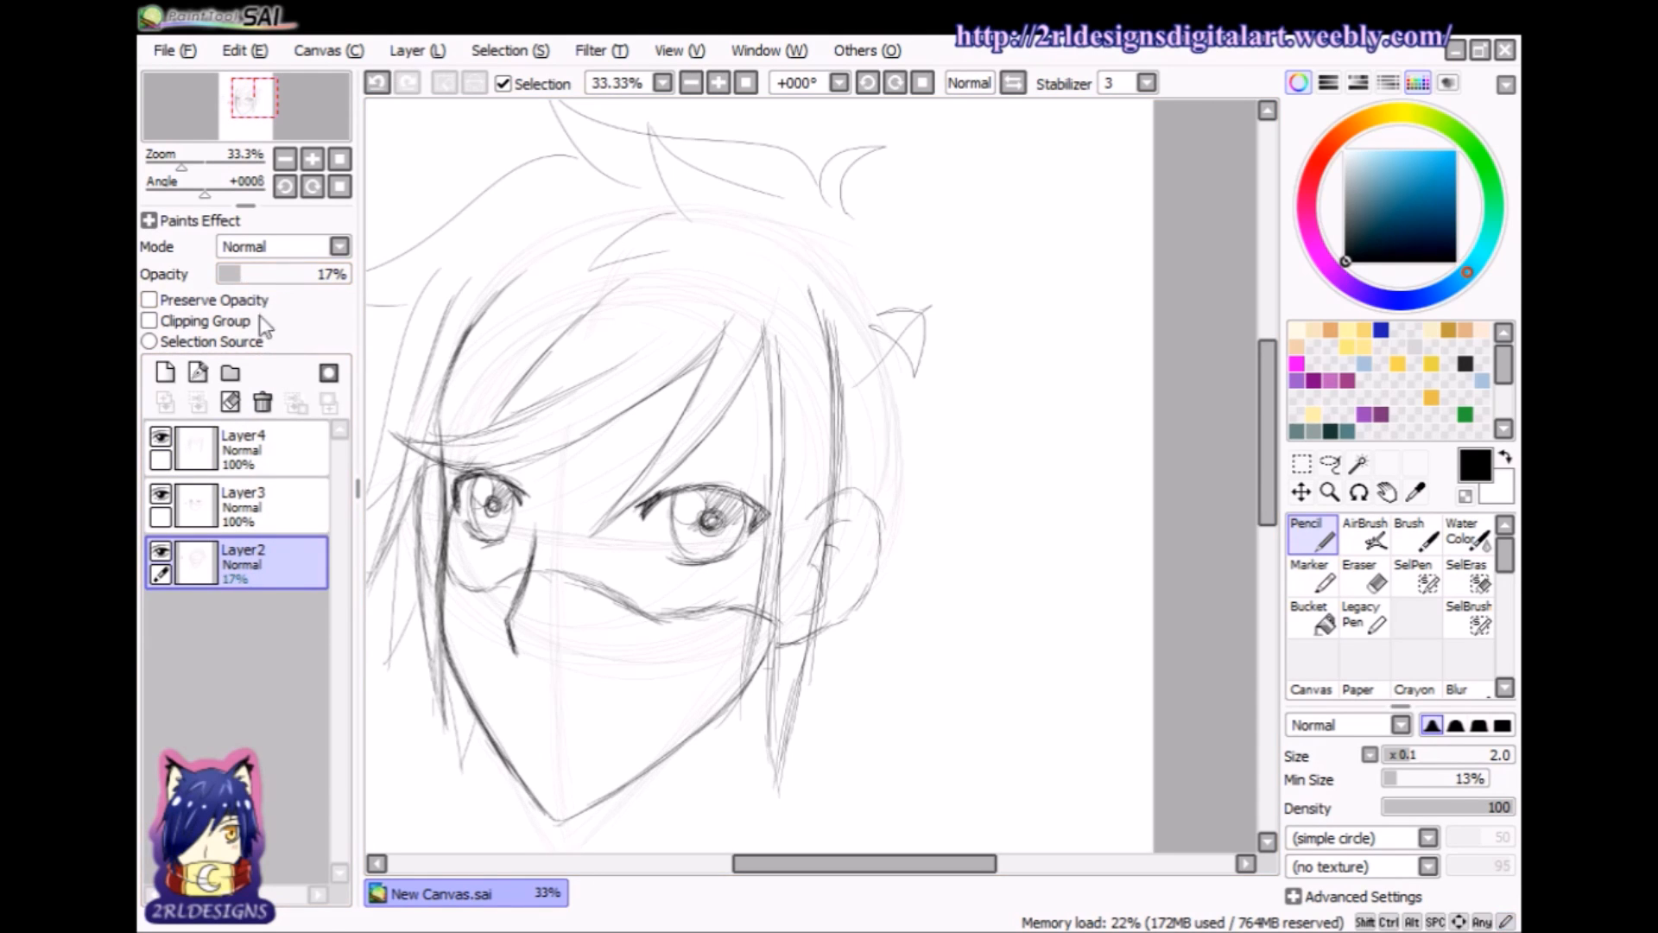
left_click(277, 453)
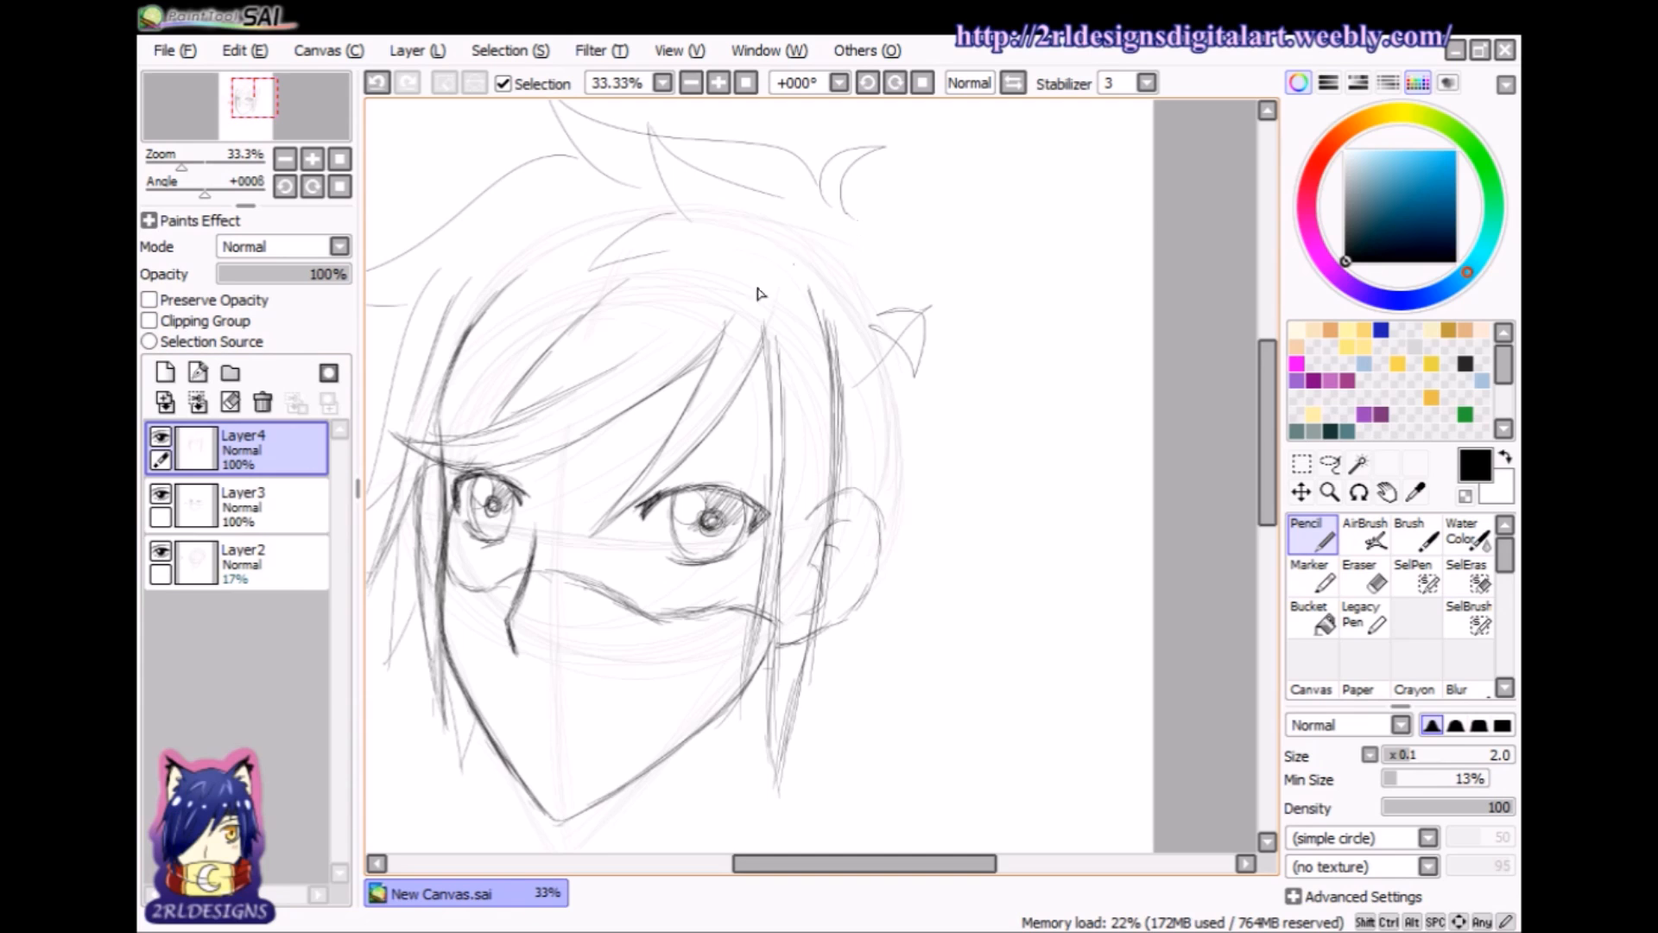
- Erase the arrow at the upper right of the head from Layer3 with a size 130 Eraser, then return to Layer4
left_click(297, 510)
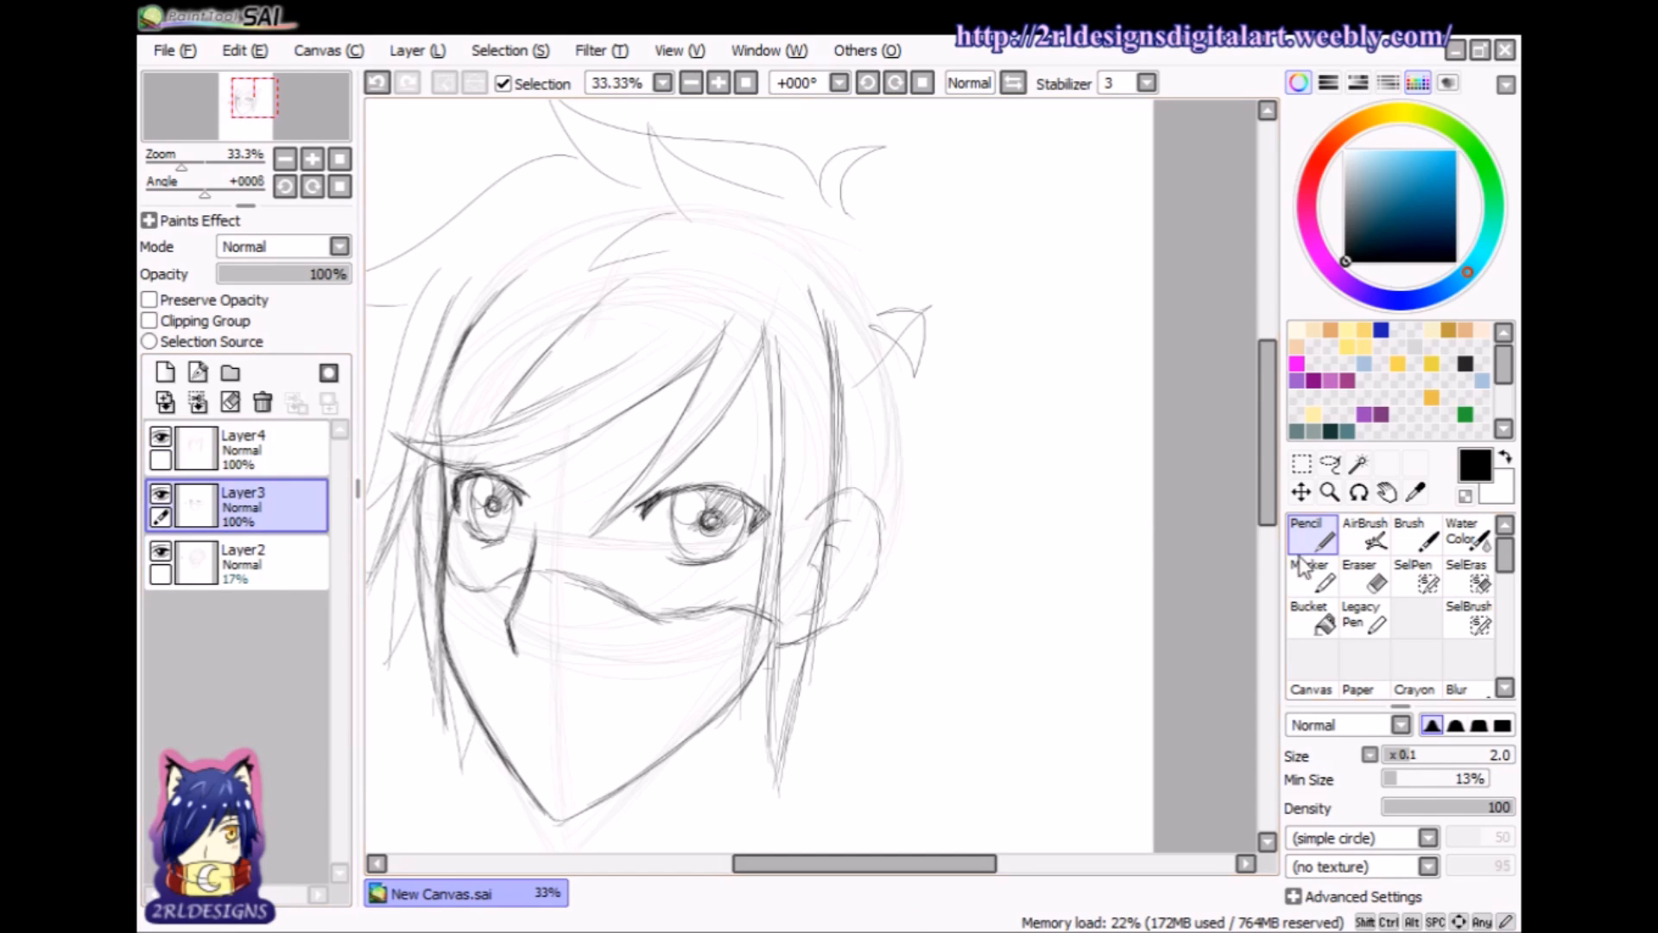
left_click(1360, 574)
left_click_drag(1394, 755, 1420, 764)
left_click_drag(937, 322, 889, 345)
left_click(272, 449)
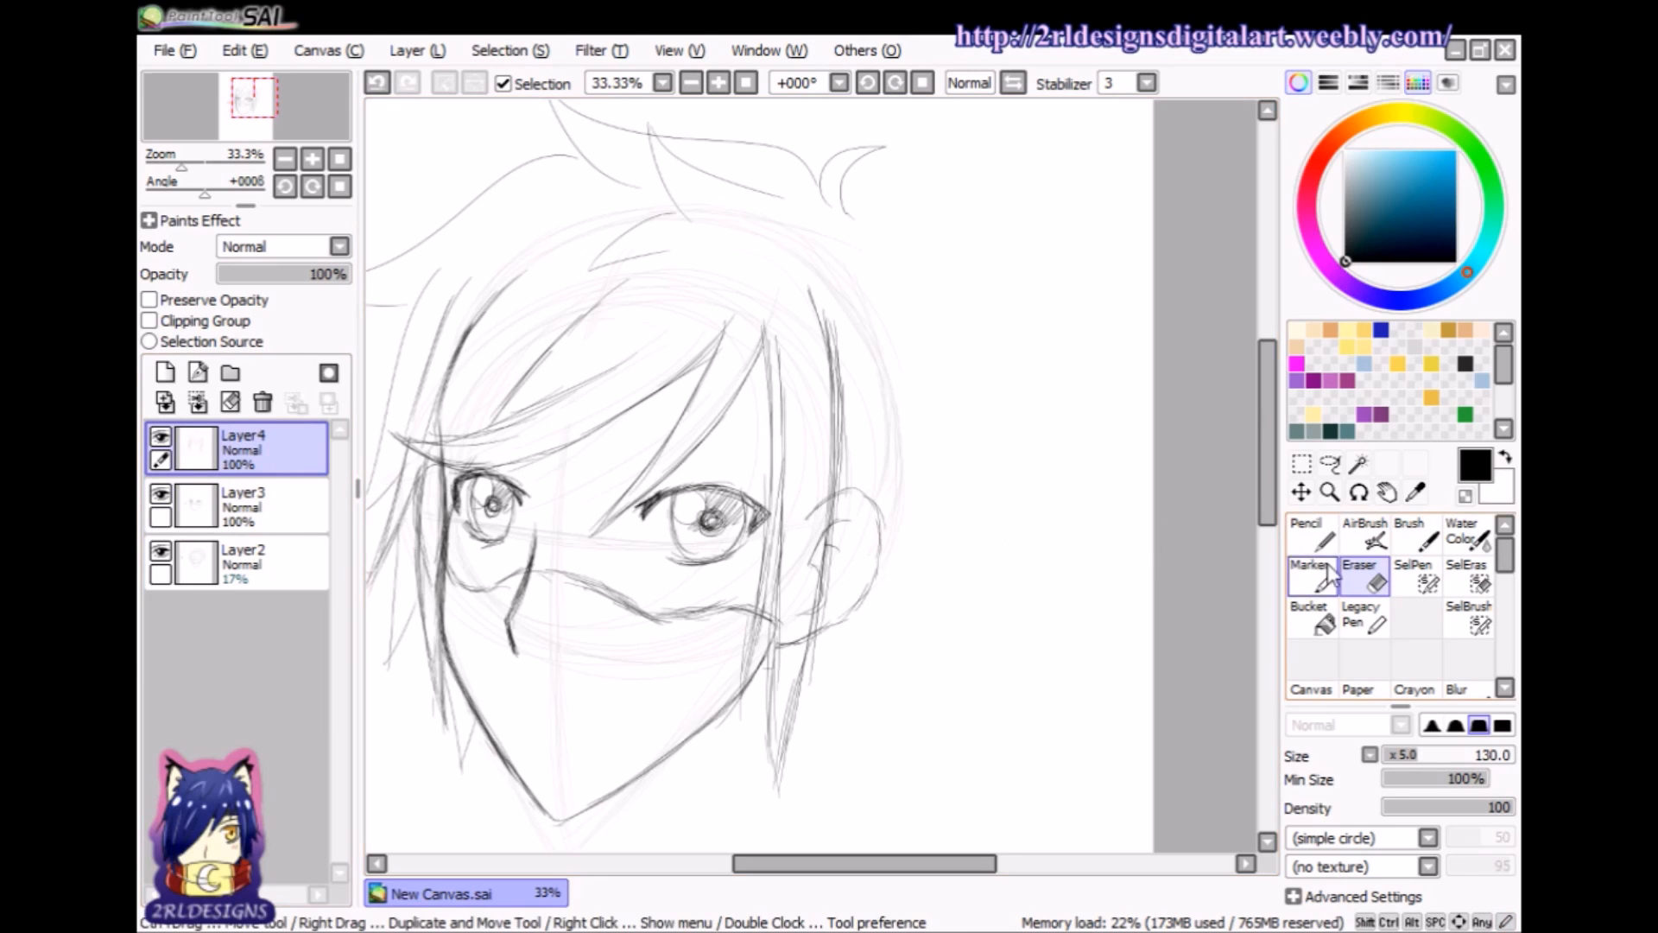
- With the Pencil, draw the outer hair outline from the crescent tuft down the right side to an outward tip
left_click(1365, 536)
left_click(1319, 548)
mouse_move(857, 226)
left_mouse_down()
mouse_move(900, 245)
mouse_move(1019, 445)
left_mouse_up()
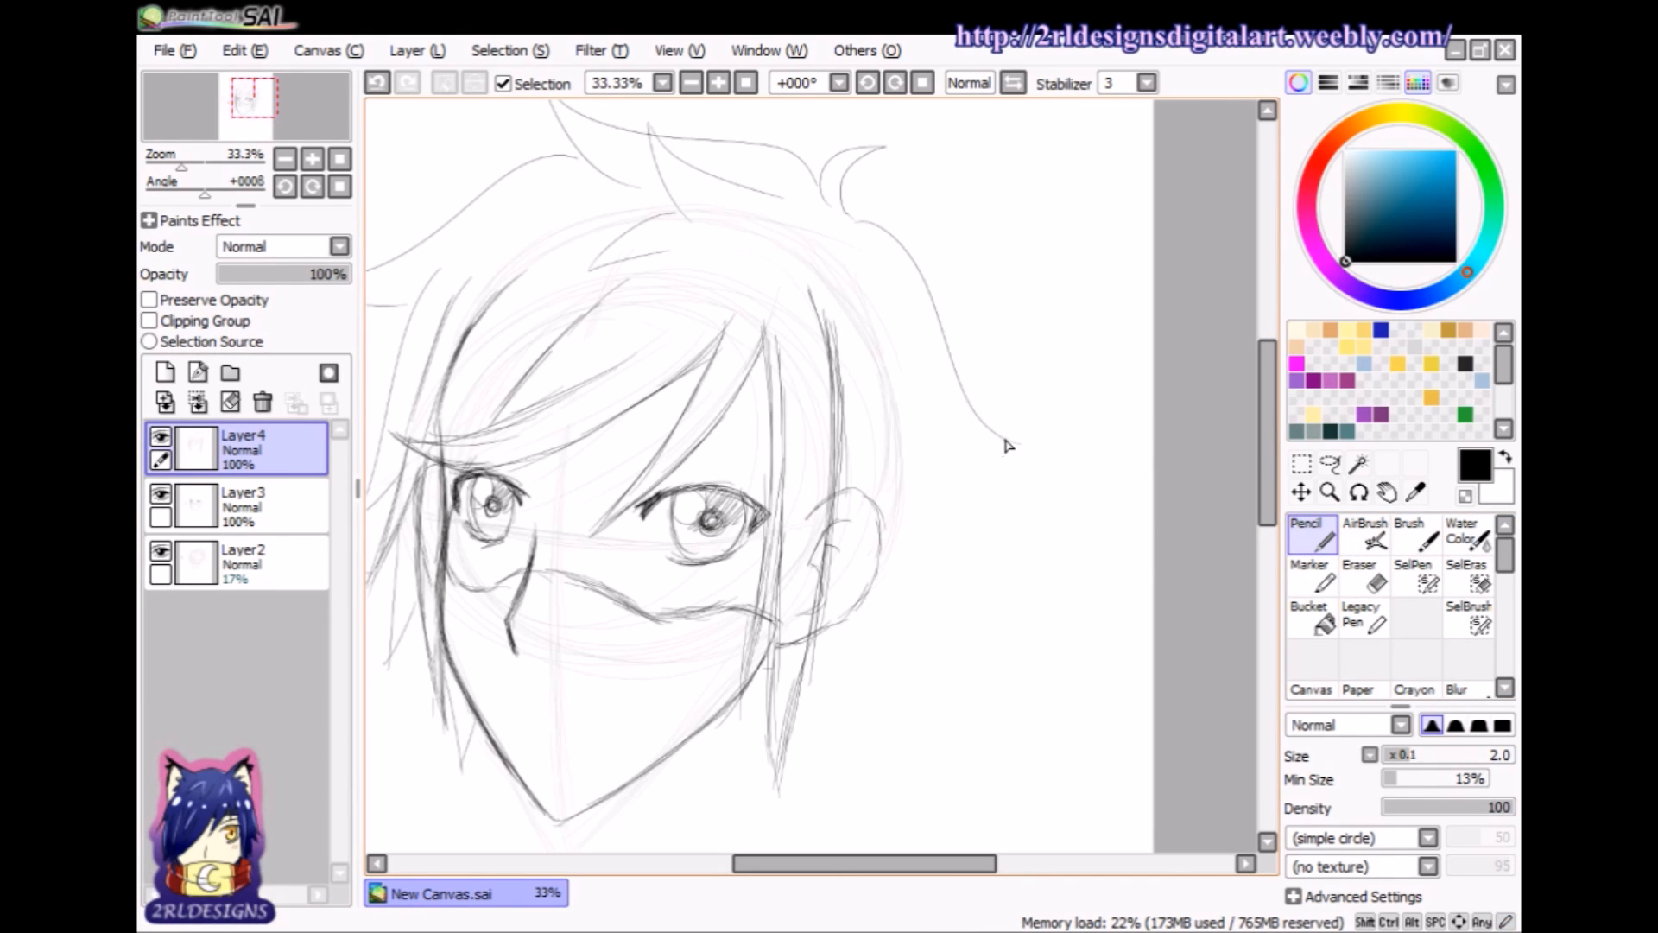
mouse_move(924, 420)
left_mouse_down()
mouse_move(1018, 438)
mouse_move(924, 580)
left_mouse_up()
key("ctrl+z")
left_click_drag(923, 423, 937, 648)
key("ctrl+z")
left_click_drag(901, 329, 936, 648)
key("ctrl+z")
- Continue the hair behind the right ear with a lower pointed spike and a strand falling toward the neck
mouse_move(905, 342)
left_mouse_down()
mouse_move(935, 535)
mouse_move(963, 631)
left_mouse_up()
left_click_drag(893, 865, 857, 866)
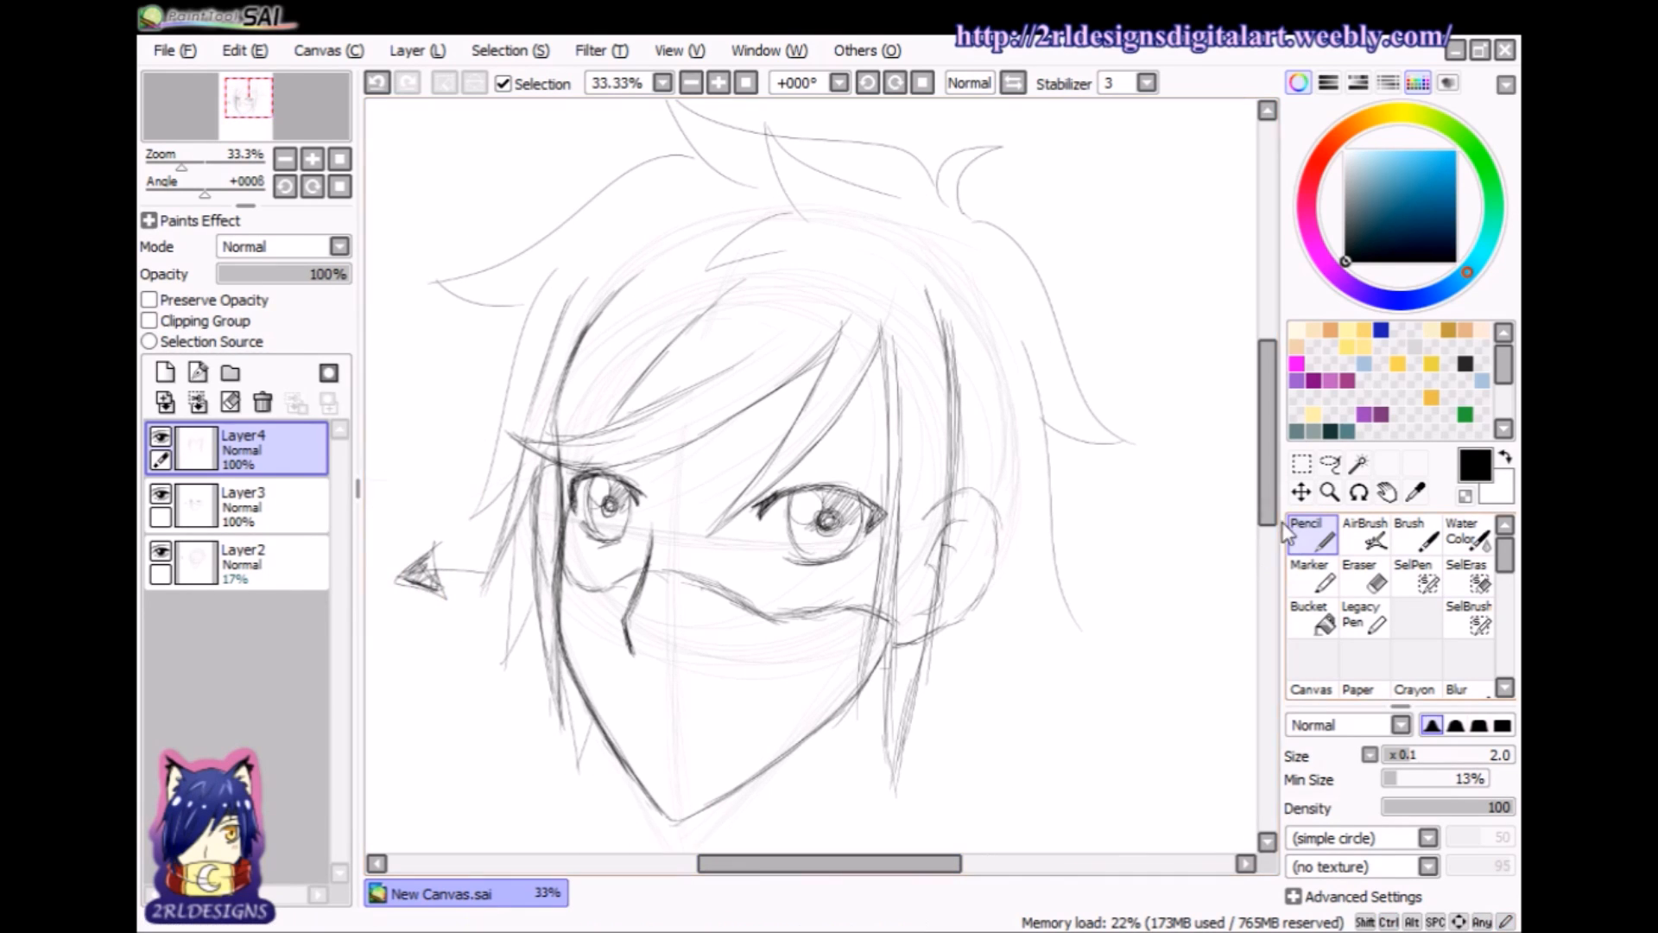
left_click_drag(1263, 495, 1263, 522)
left_click_drag(1010, 431, 1081, 526)
key("ctrl+z")
key("ctrl+z")
left_click_drag(1016, 399, 1086, 544)
left_click_drag(1026, 442, 992, 658)
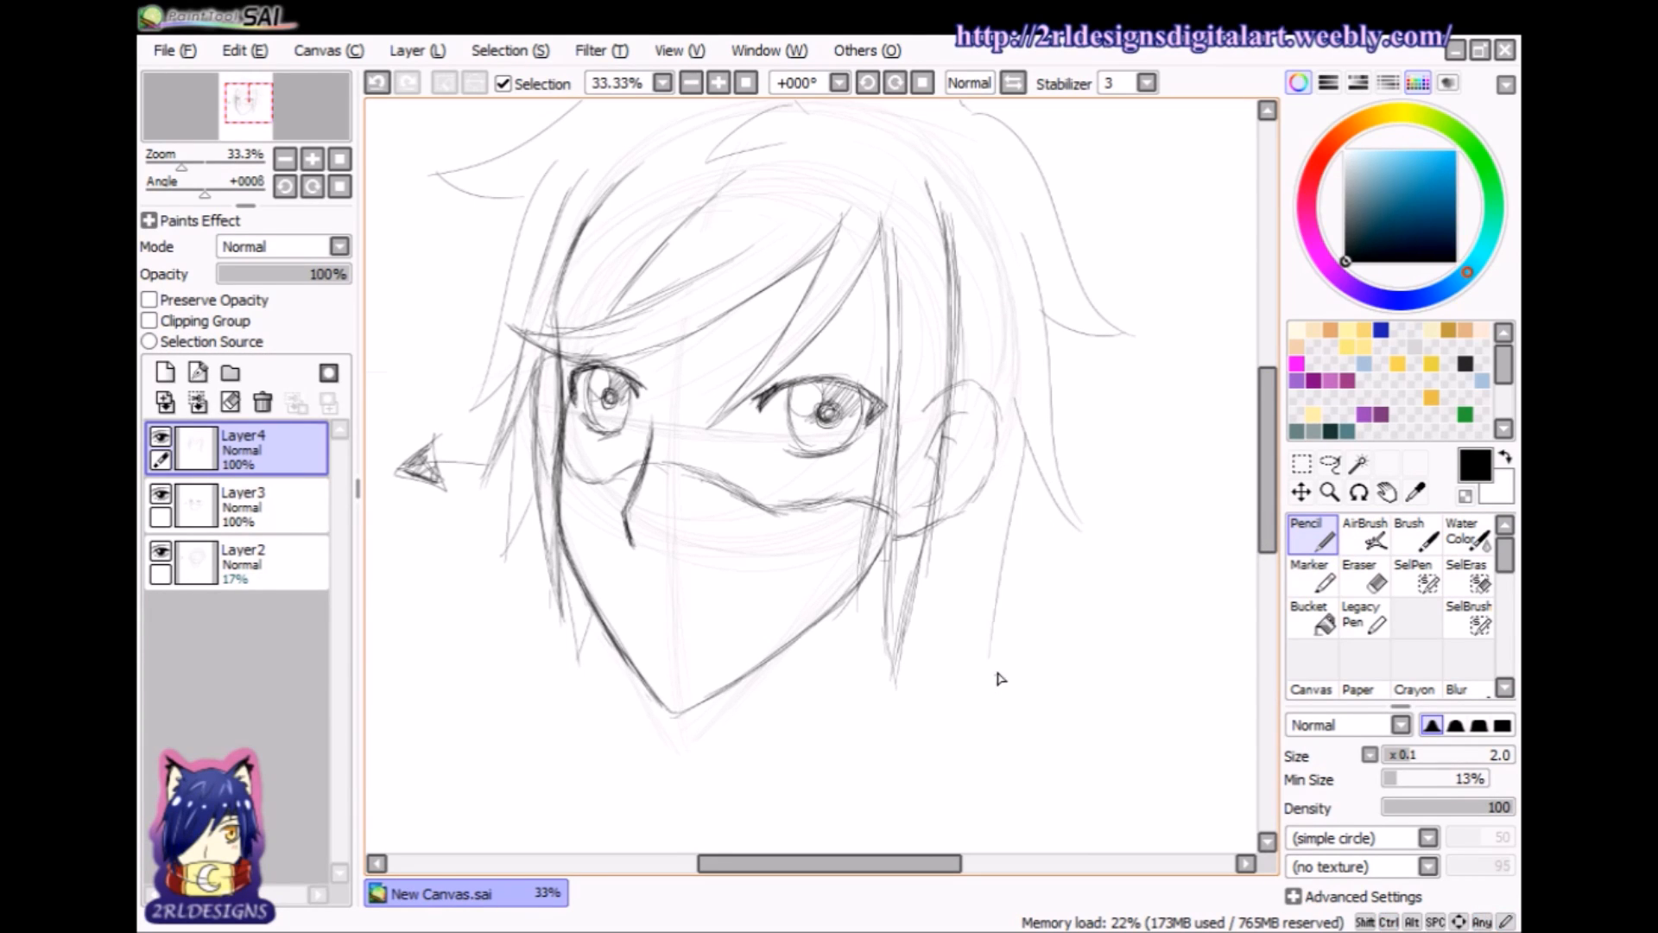
- Redraw the lower strand behind the right ear and add a second stroke beside it to form a spike toward the neck
key("ctrl+z")
left_click_drag(1022, 404, 995, 665)
key("ctrl+z")
mouse_move(1017, 406)
left_mouse_down()
mouse_move(1002, 600)
mouse_move(1008, 635)
left_mouse_up()
left_click_drag(982, 533, 939, 667)
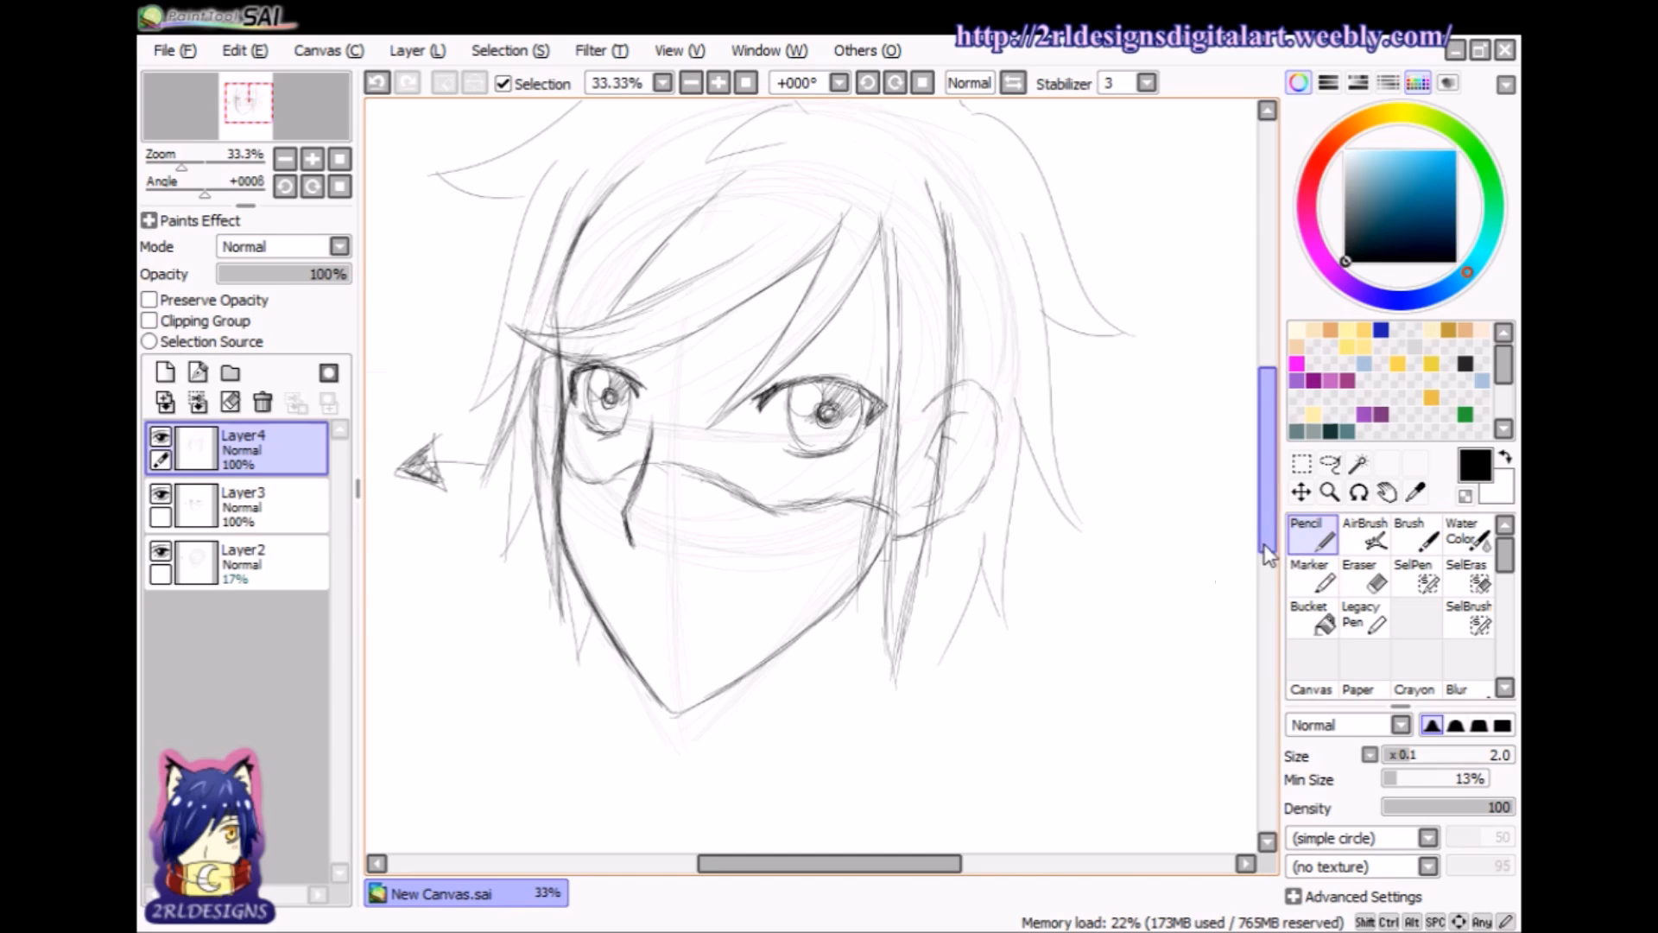
- Make Layer3 the active layer for sketching the neck under the chin
scroll(1266, 505, "down", 3)
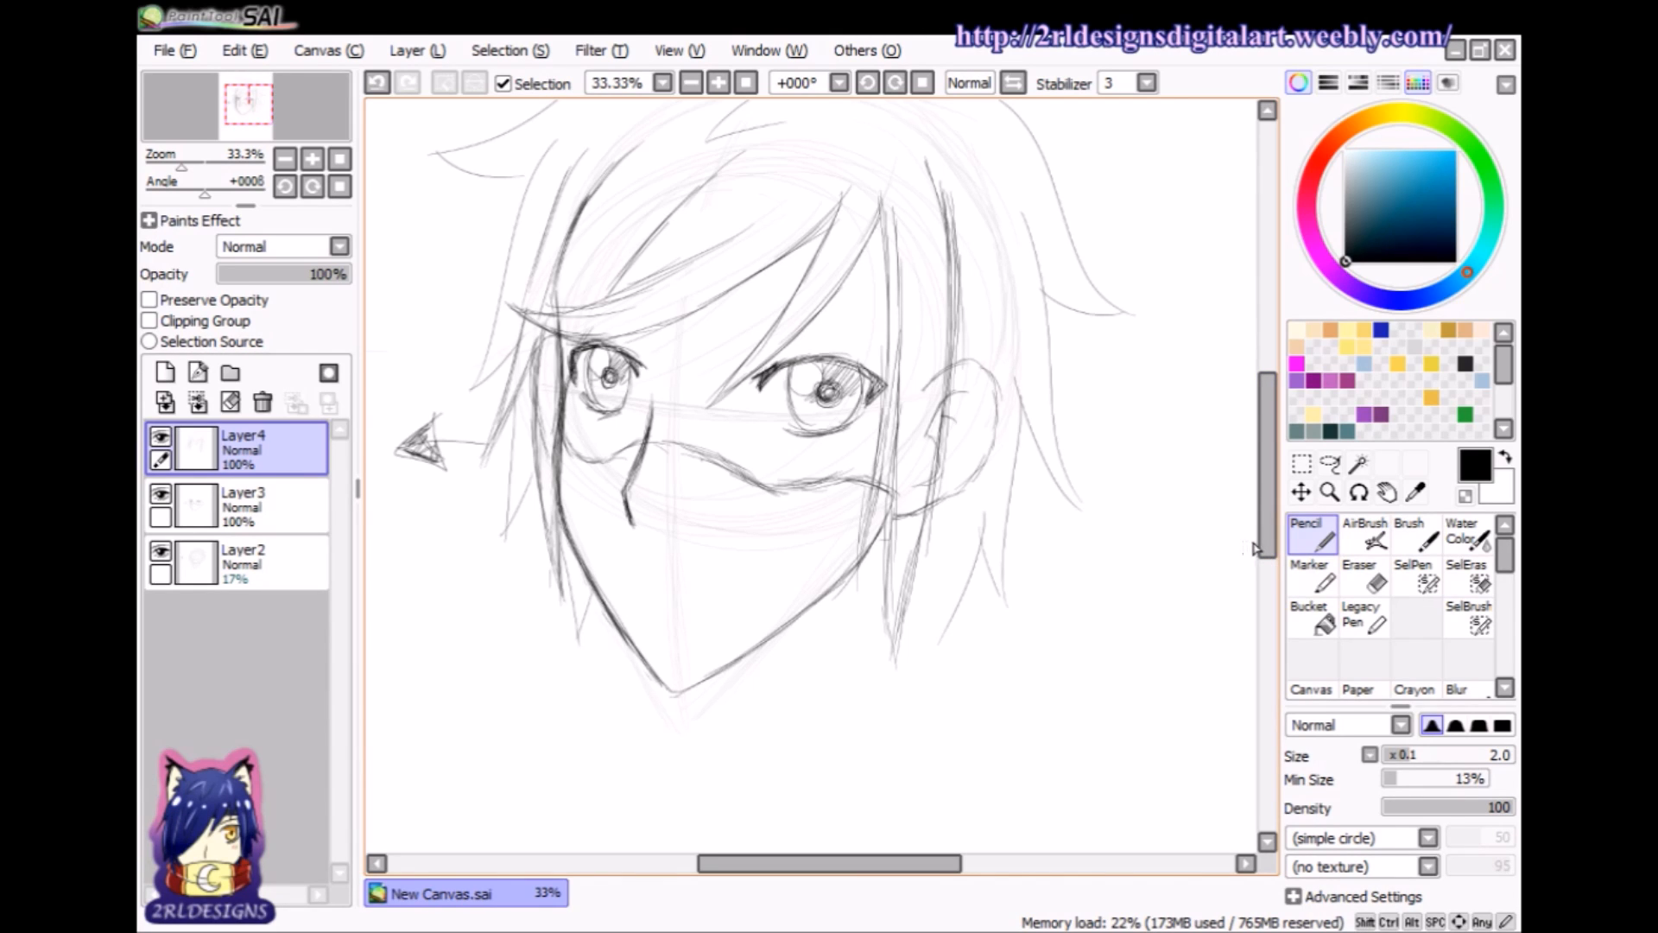
left_click_drag(850, 867, 825, 857)
left_click_drag(1269, 502, 1279, 527)
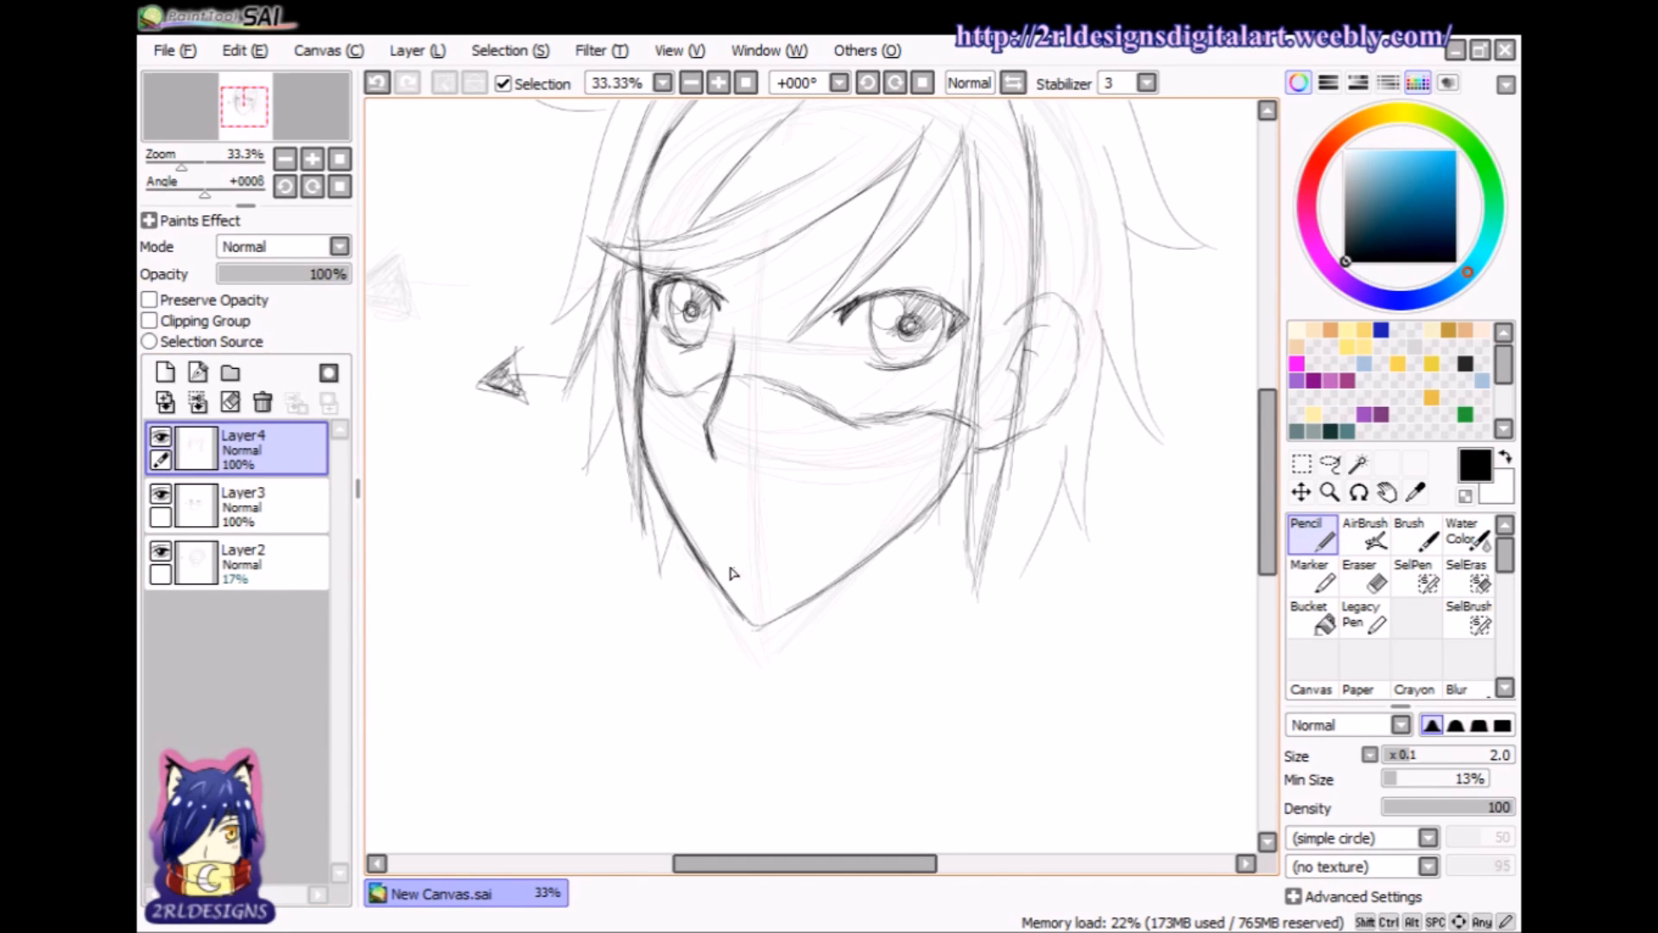
left_click(263, 508)
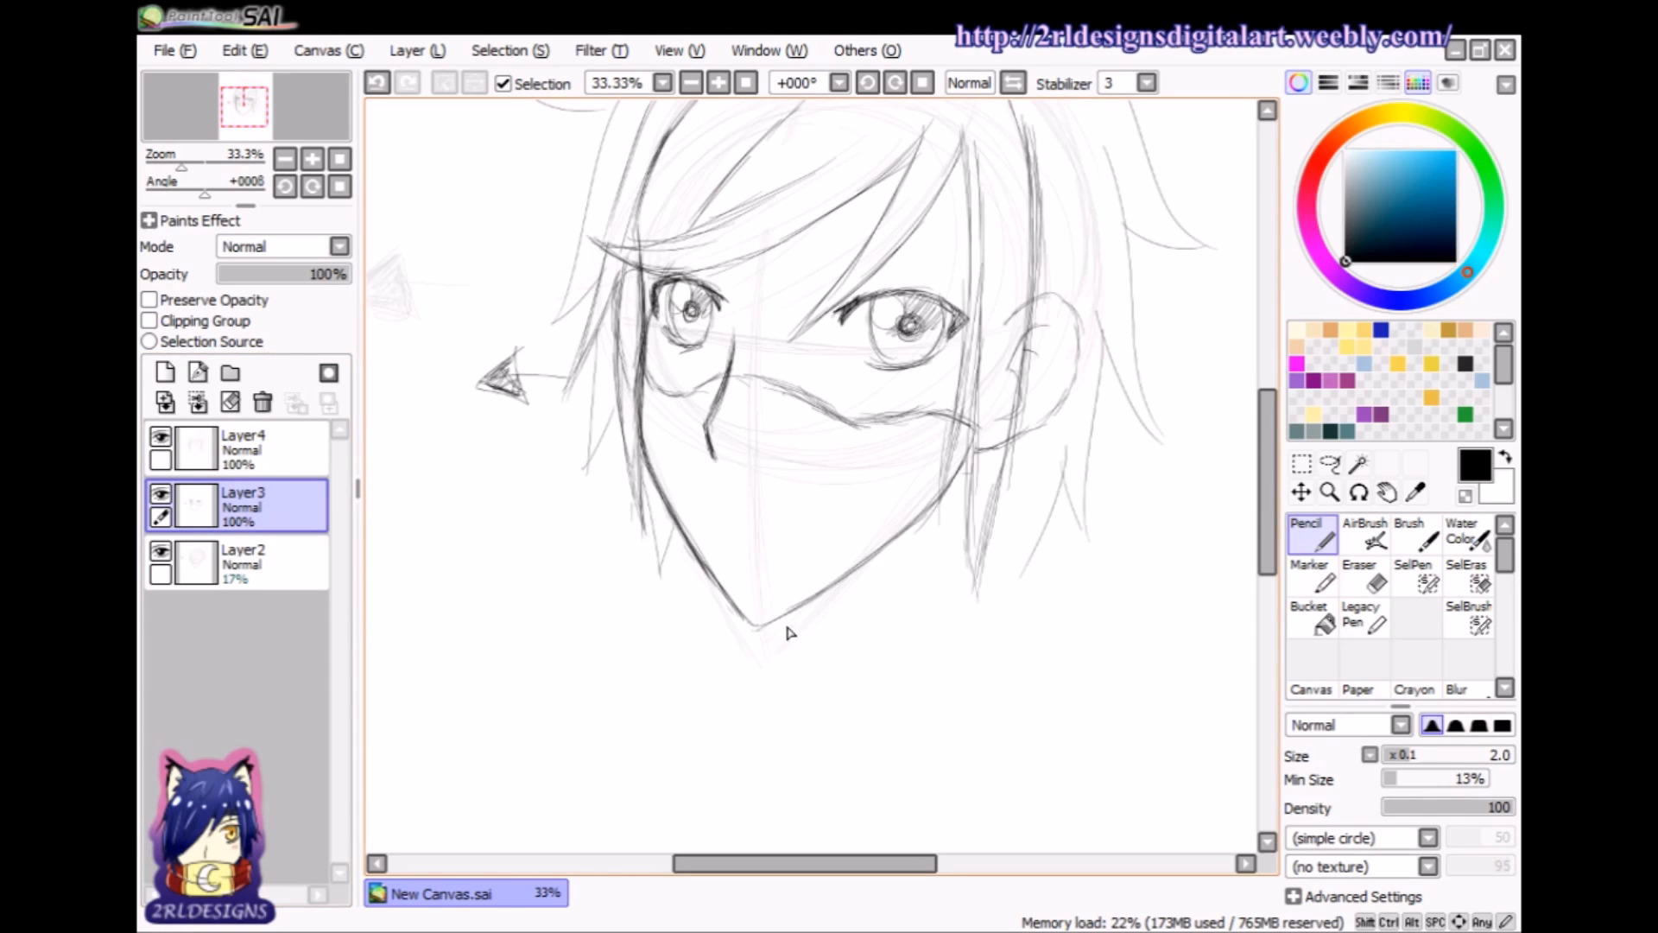
left_click_drag(1267, 524, 1271, 540)
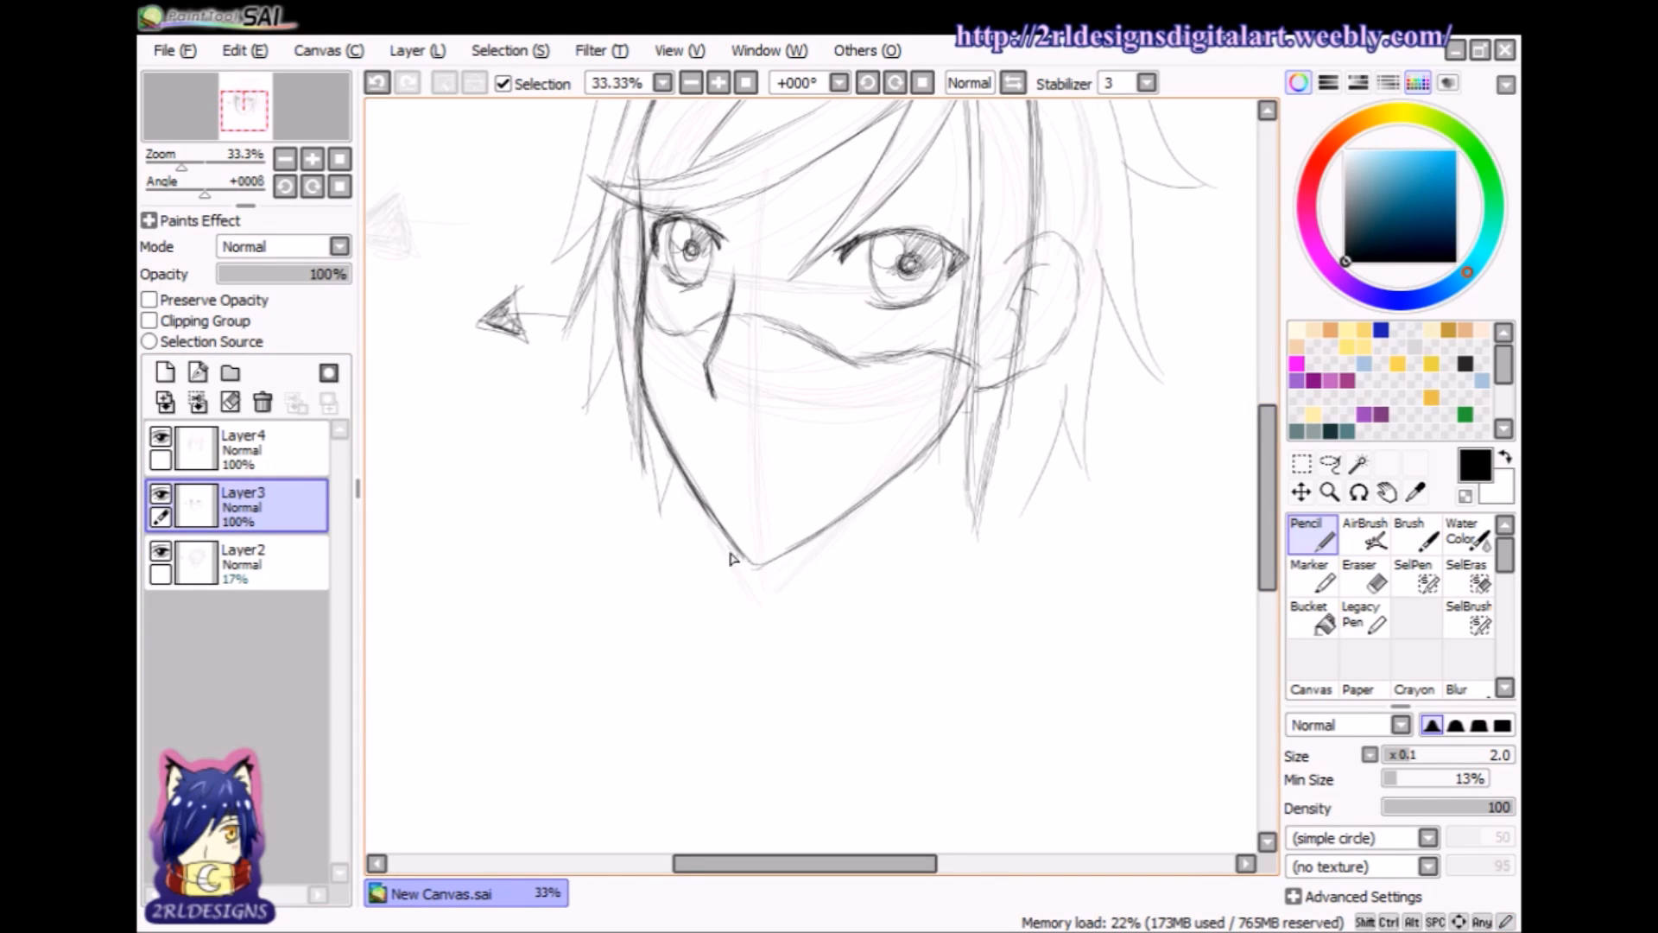
left_click_drag(787, 554, 786, 637)
left_click_drag(950, 424, 955, 613)
left_click(377, 82)
left_click(377, 83)
left_click_drag(715, 524, 727, 657)
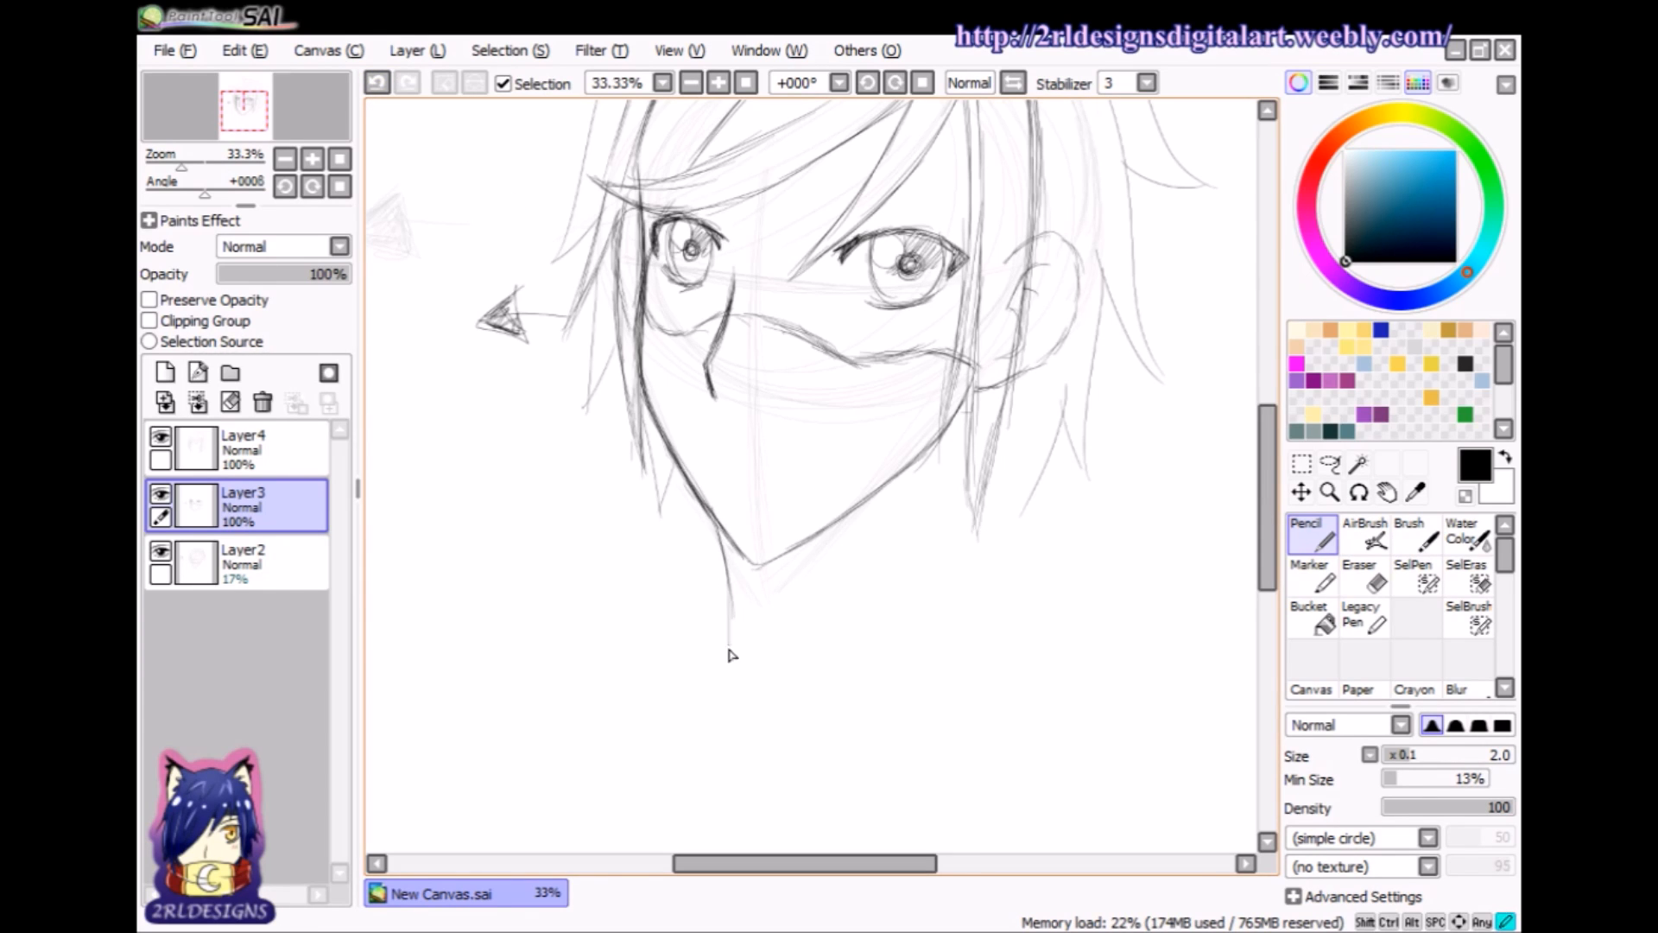
key("ctrl+z")
key("ctrl+z")
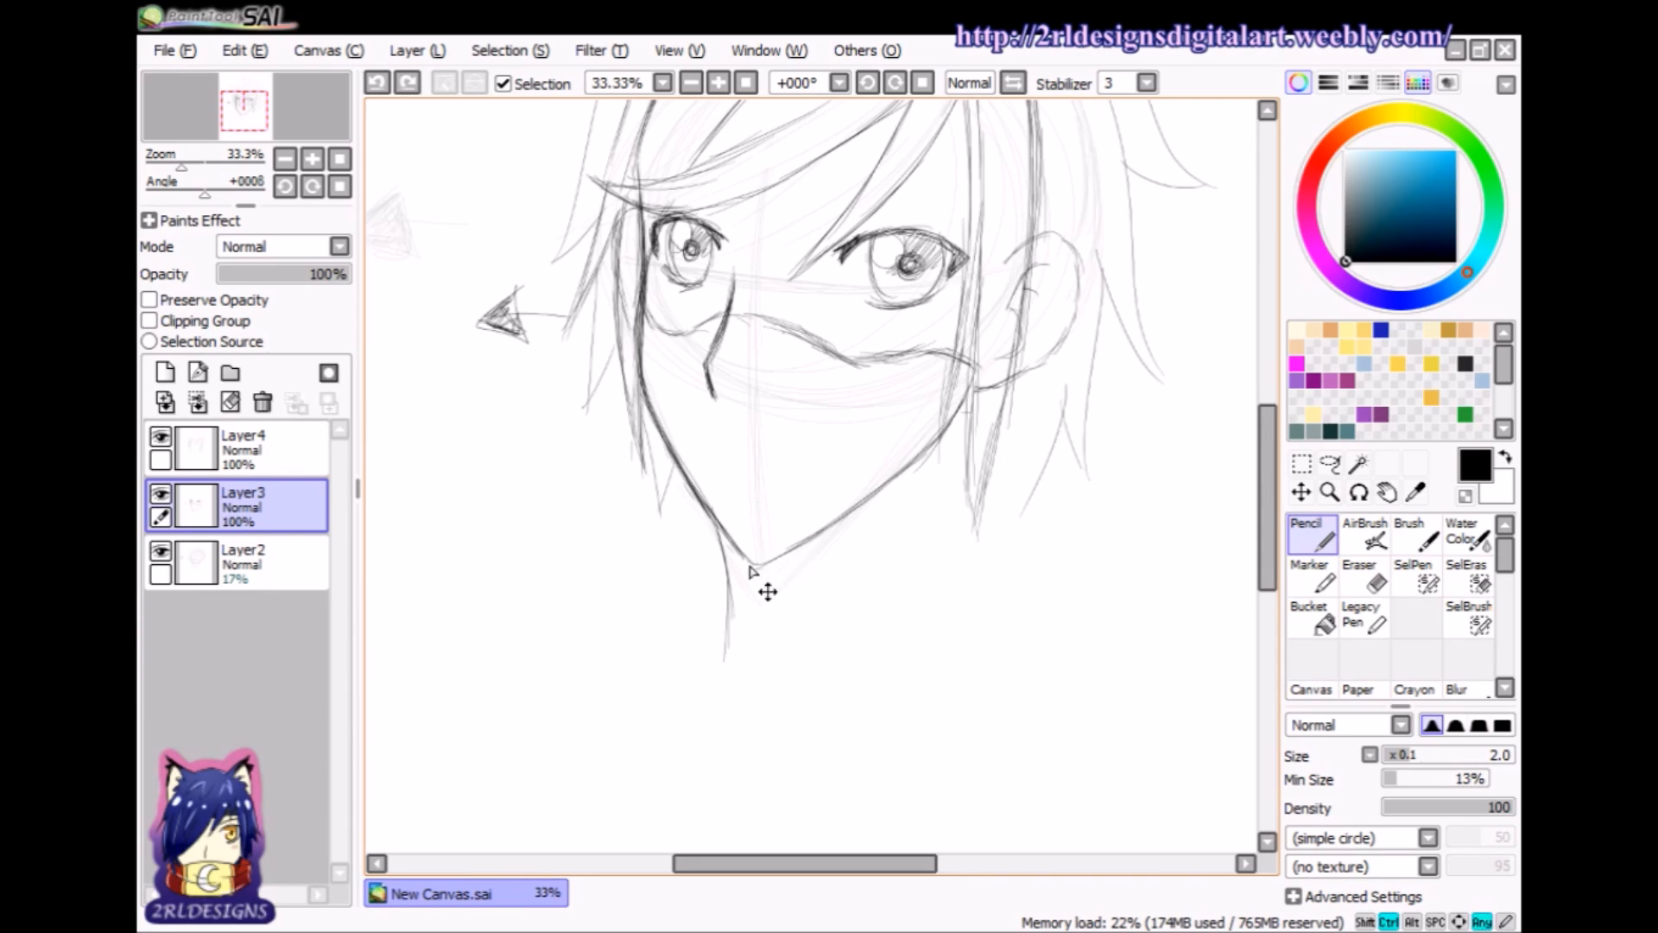
key("ctrl+z")
- Draw both sides of the neck down from the jaw with the Pencil, and erase the stray end of the left line
left_click_drag(721, 534, 737, 644)
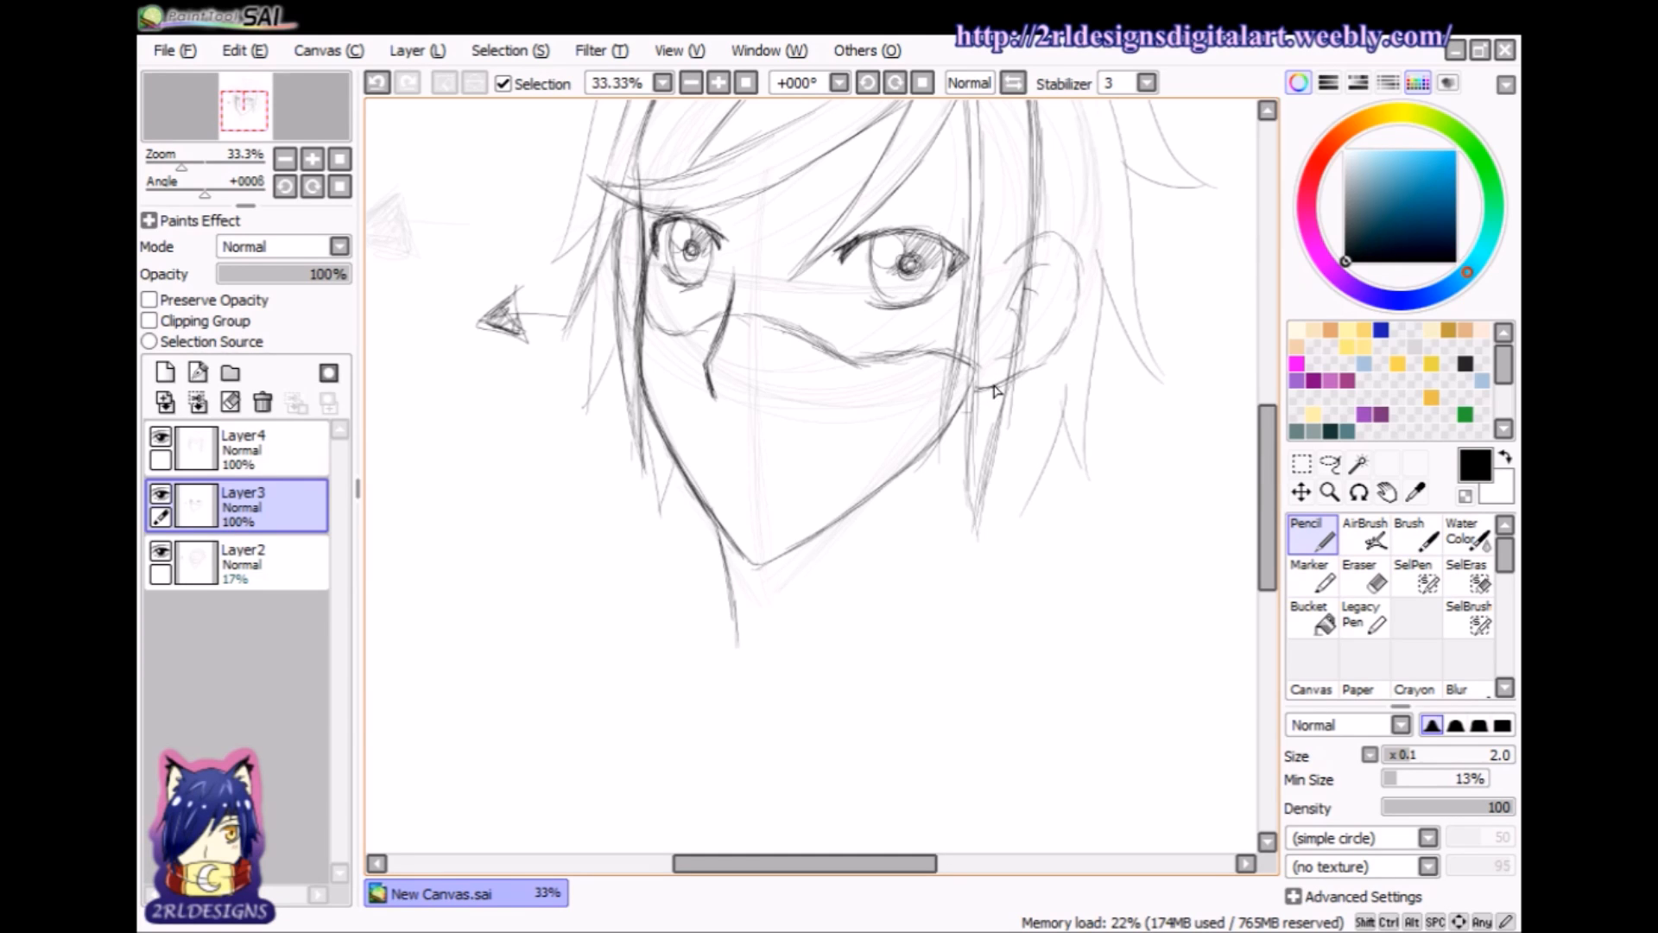
mouse_move(973, 458)
left_mouse_down()
mouse_move(977, 611)
mouse_move(979, 511)
mouse_move(980, 598)
left_mouse_up()
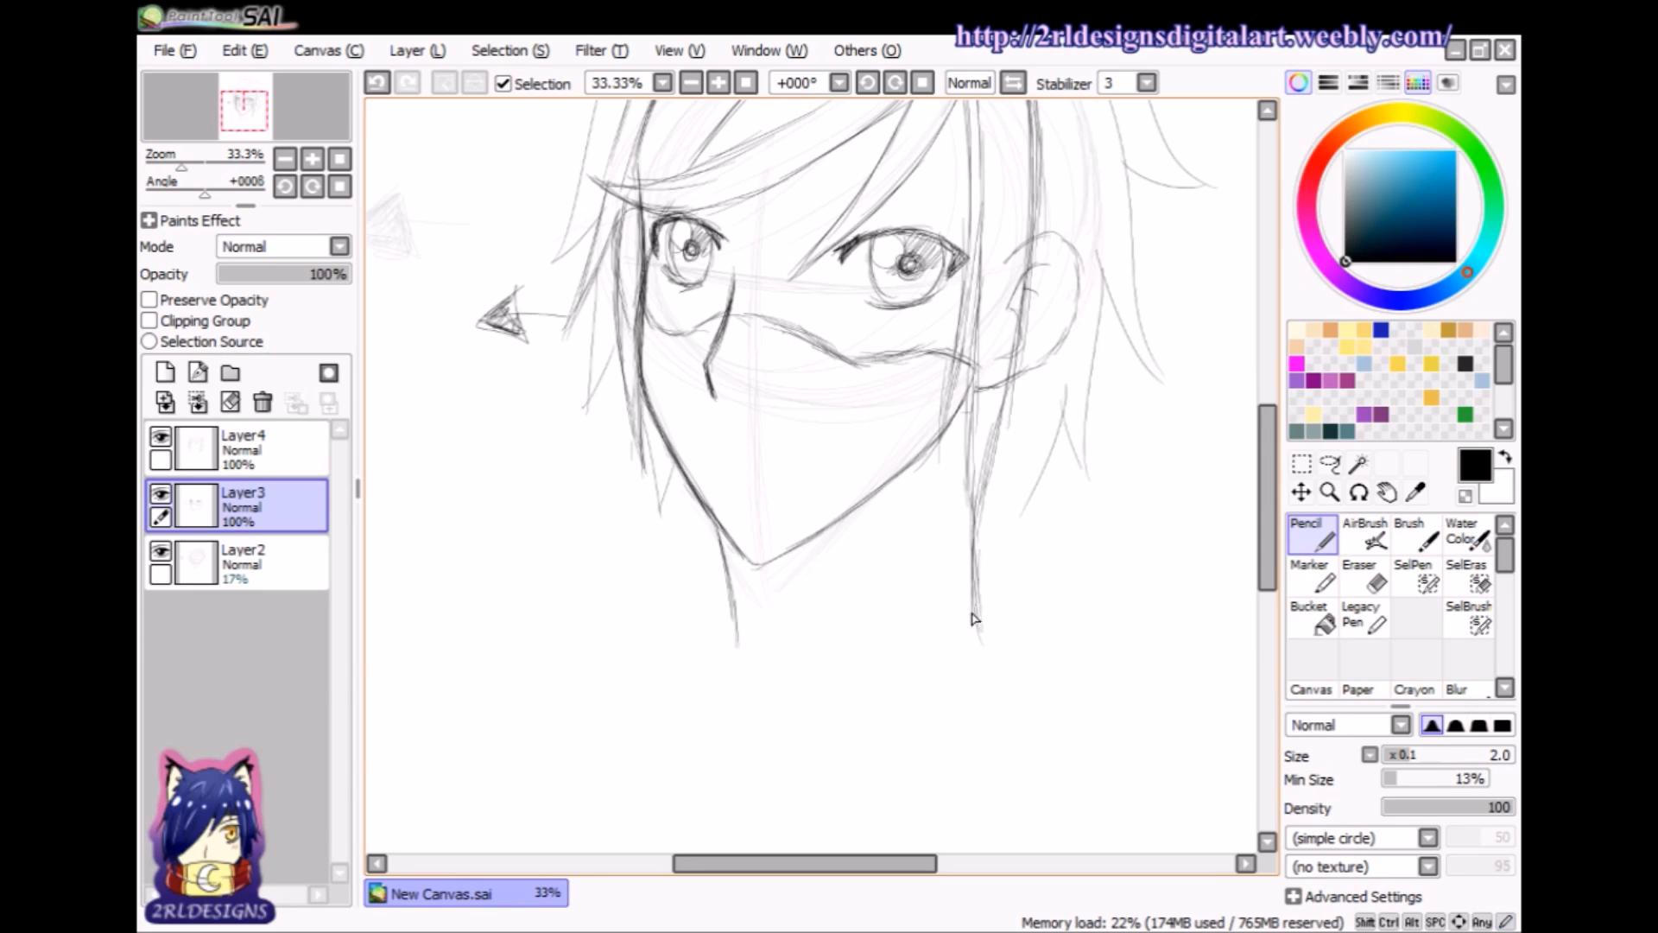
mouse_move(725, 560)
left_mouse_down()
mouse_move(736, 647)
mouse_move(716, 665)
left_mouse_up()
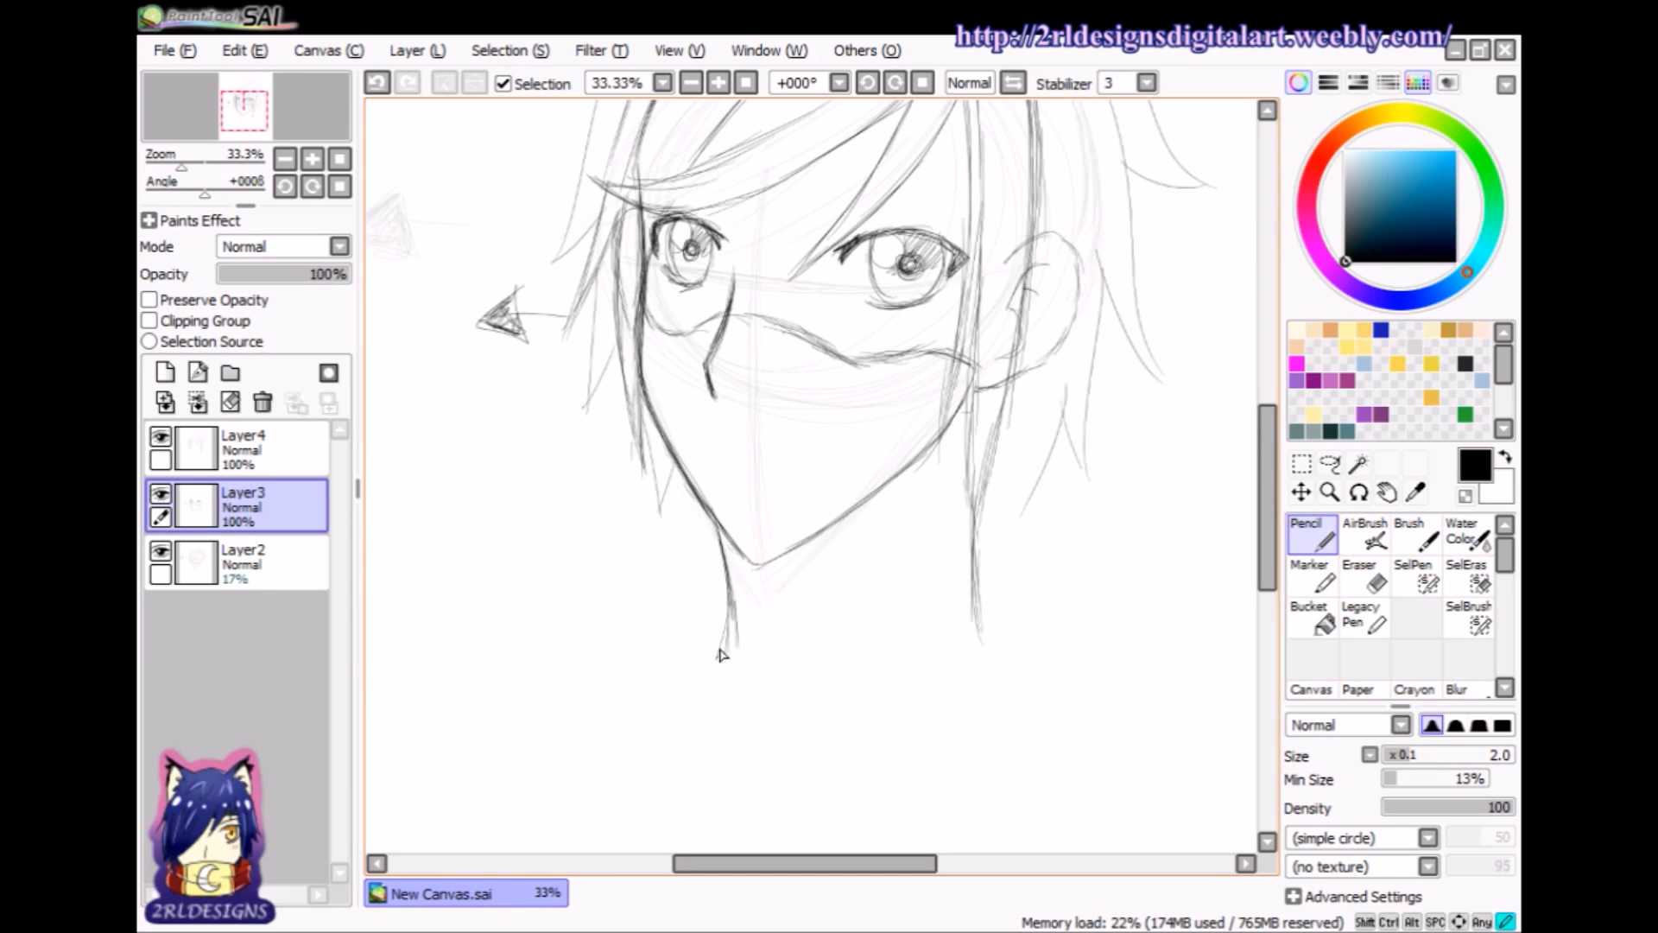
key("e")
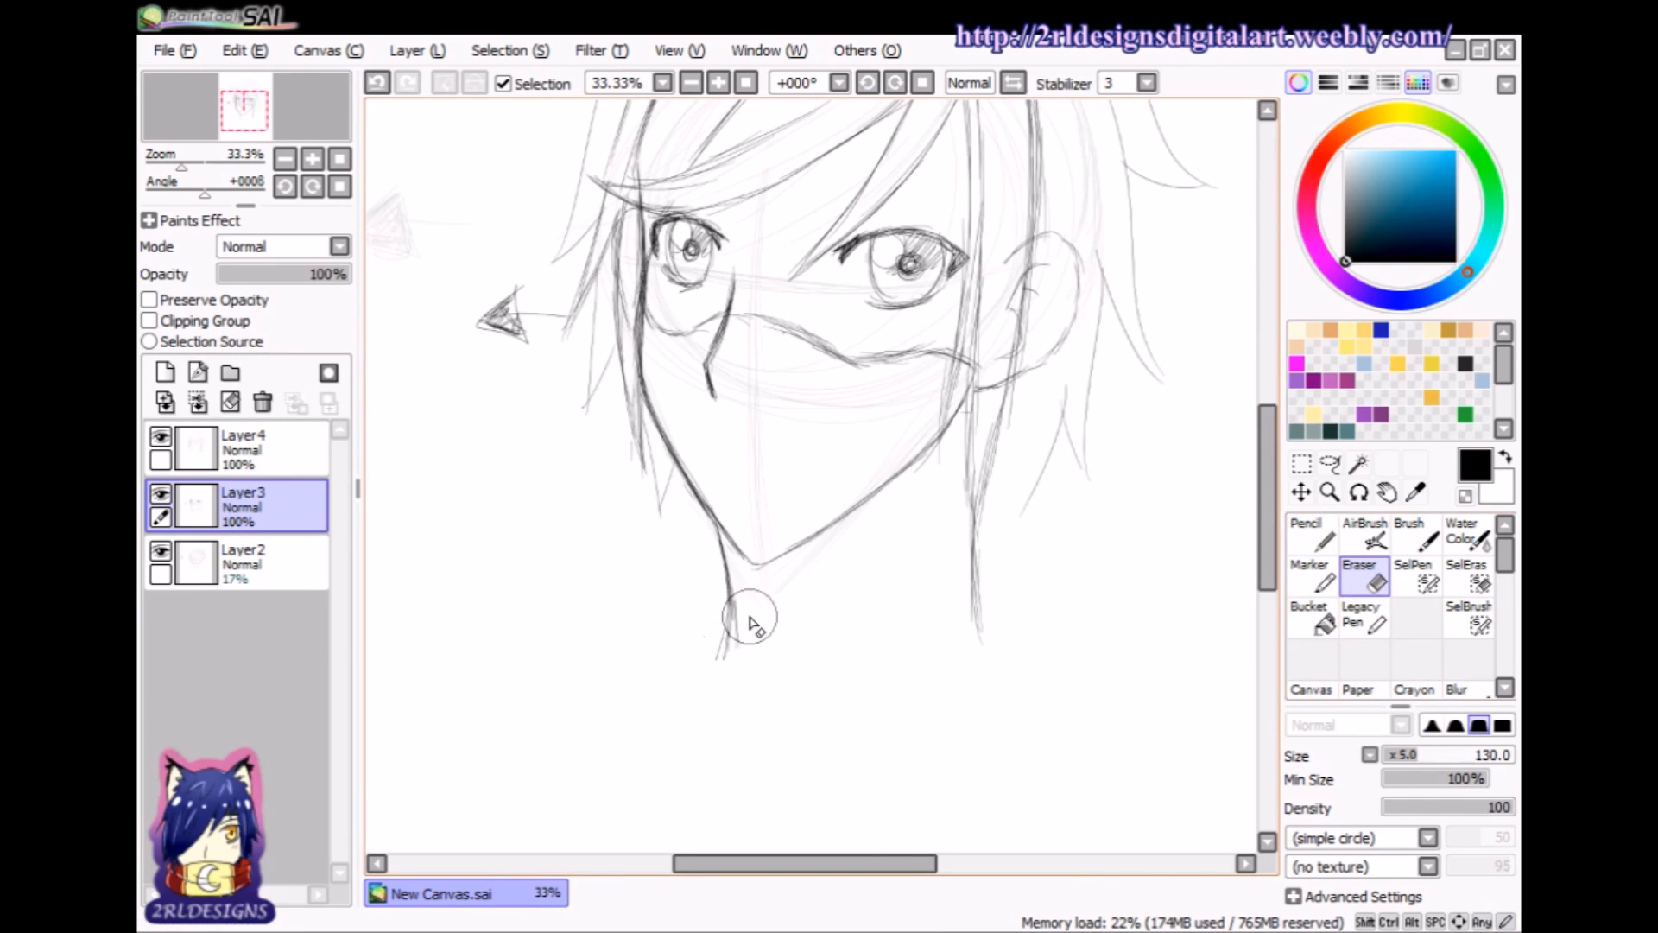
left_click(1308, 553)
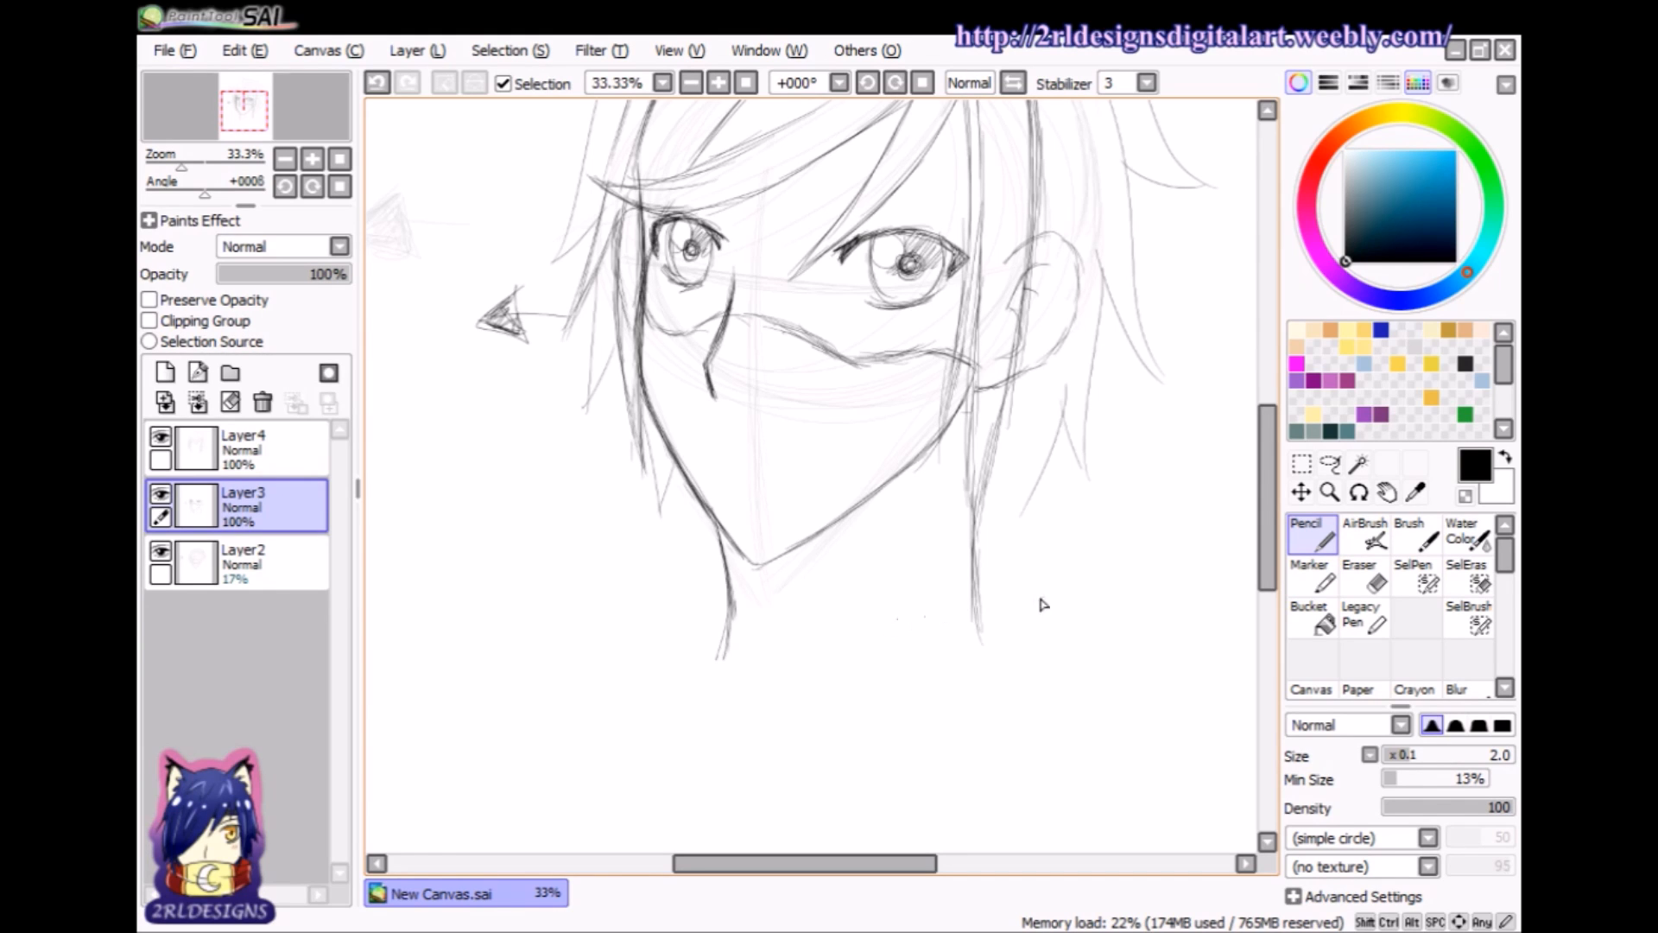
- Draw the left shoulder slope from the base of the neck and sketch the two collarbone lines
left_click_drag(735, 616, 691, 640)
left_click_drag(734, 618, 650, 668)
key("ctrl+z")
key("ctrl+z")
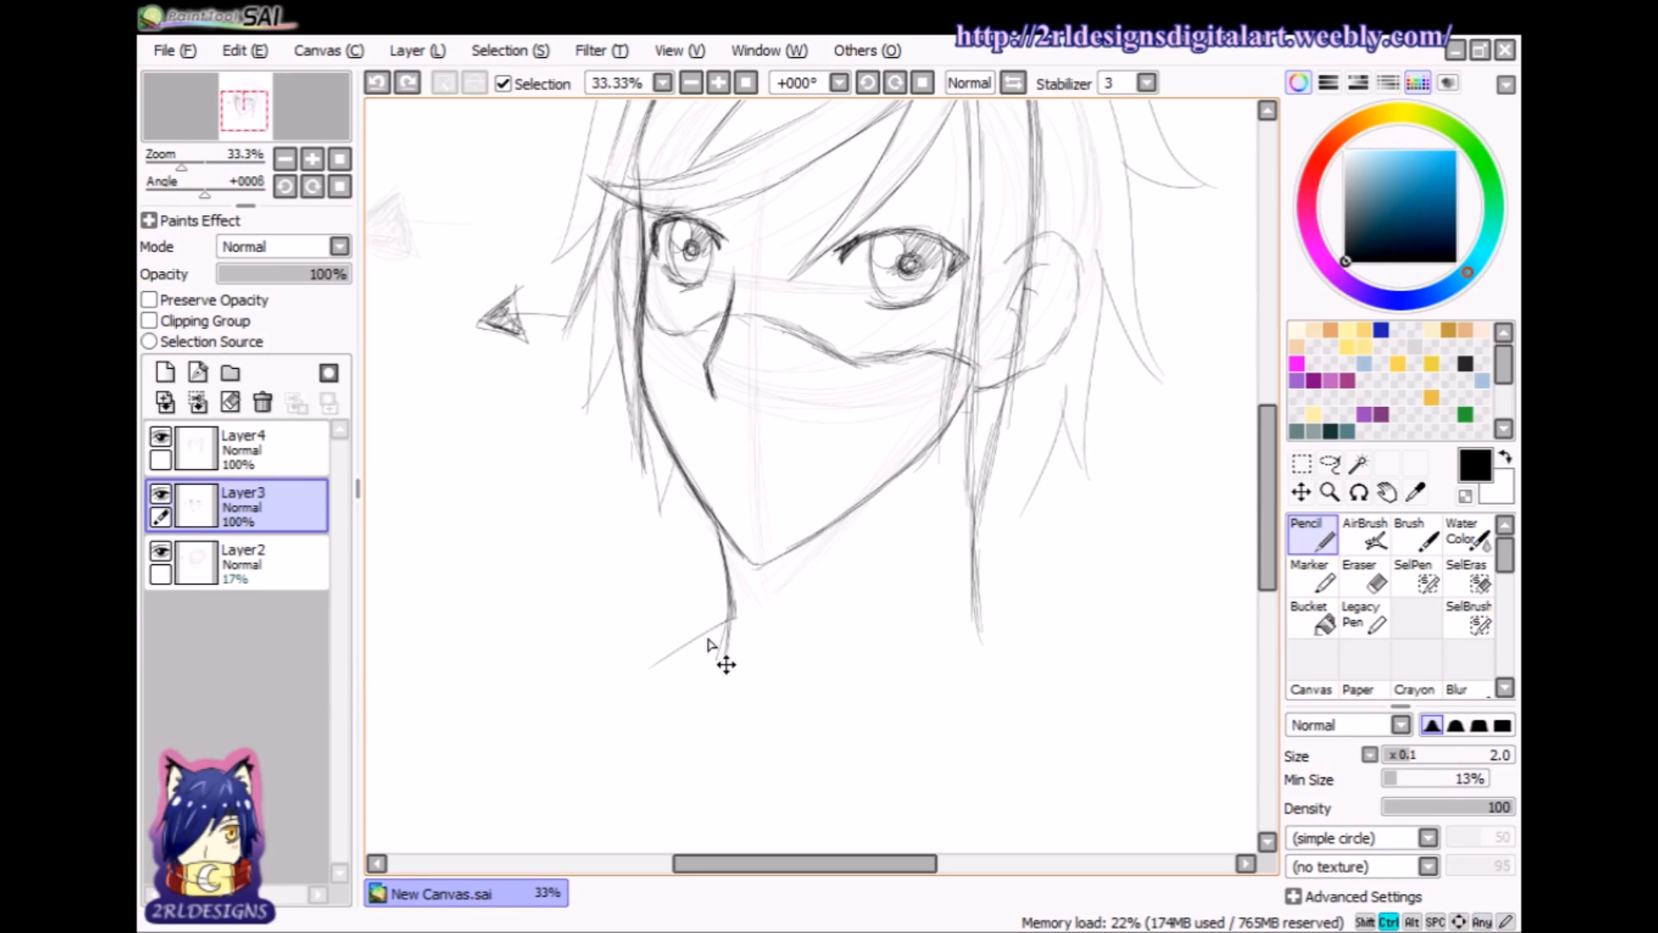
mouse_move(730, 620)
left_mouse_down()
mouse_move(594, 691)
mouse_move(719, 717)
mouse_move(786, 769)
mouse_move(1000, 716)
left_mouse_up()
key("ctrl+z")
key("ctrl+z")
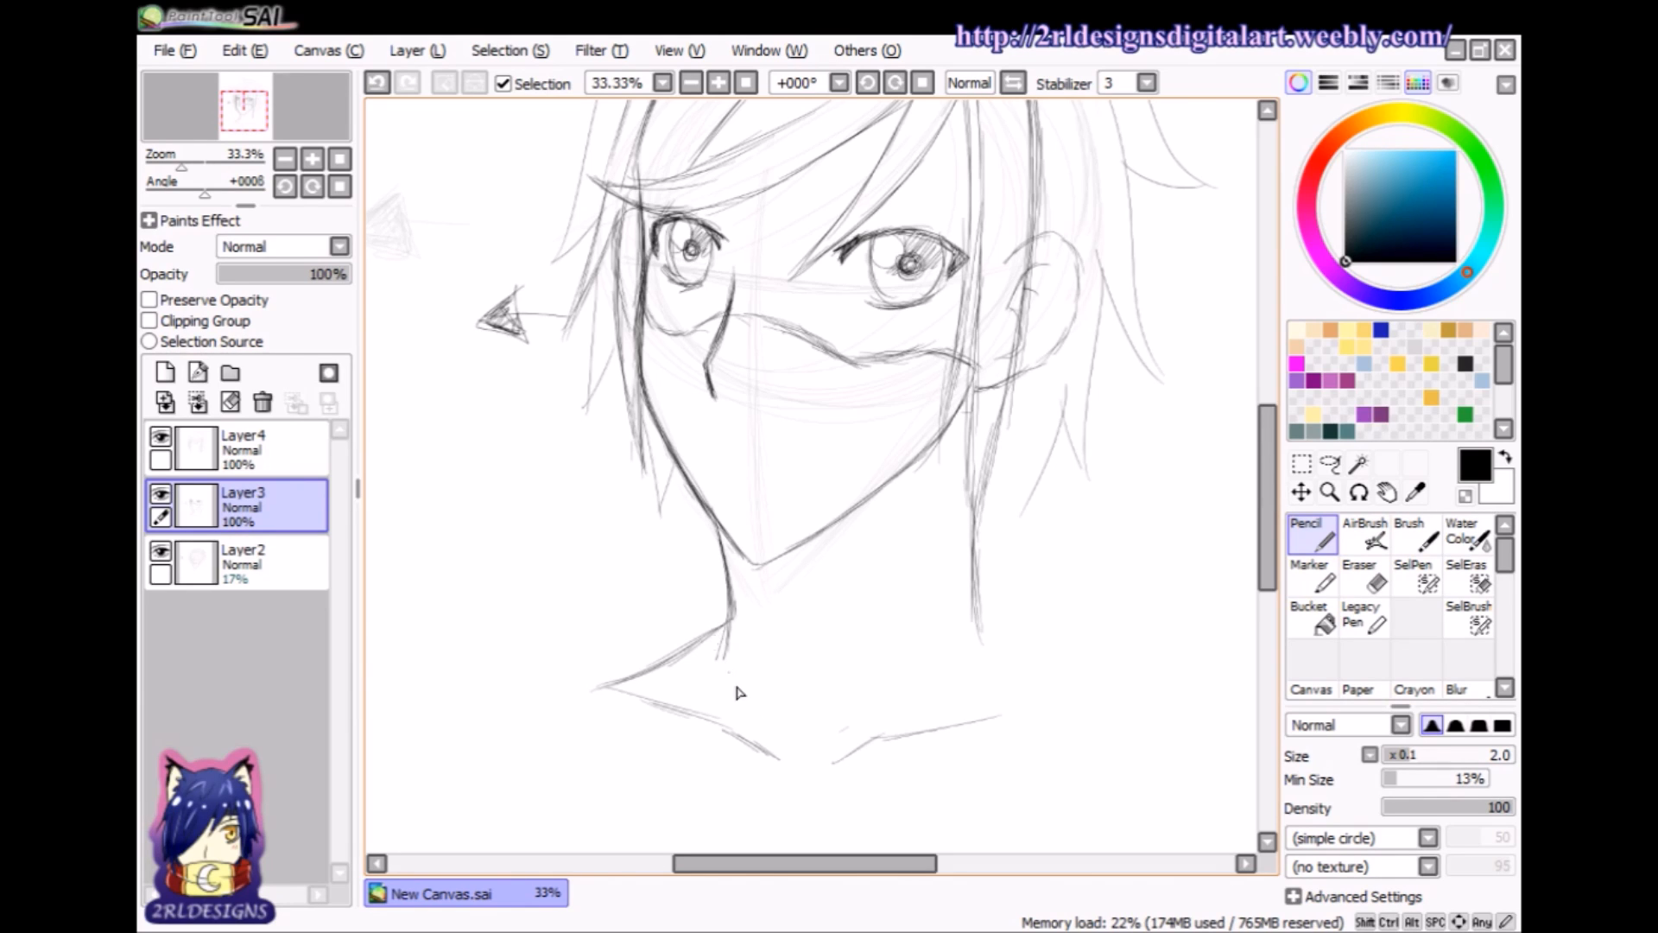
- Add the two inner neck muscle lines, join the collarbones with a central notch, and draw the right shoulder slope
left_click_drag(737, 655, 748, 728)
mouse_move(703, 722)
left_mouse_down()
mouse_move(799, 766)
mouse_move(829, 758)
mouse_move(785, 758)
mouse_move(814, 770)
left_mouse_up()
left_click_drag(889, 656, 873, 739)
left_click_drag(903, 596, 887, 691)
key("ctrl+z")
key("ctrl+z")
left_click_drag(903, 622, 874, 734)
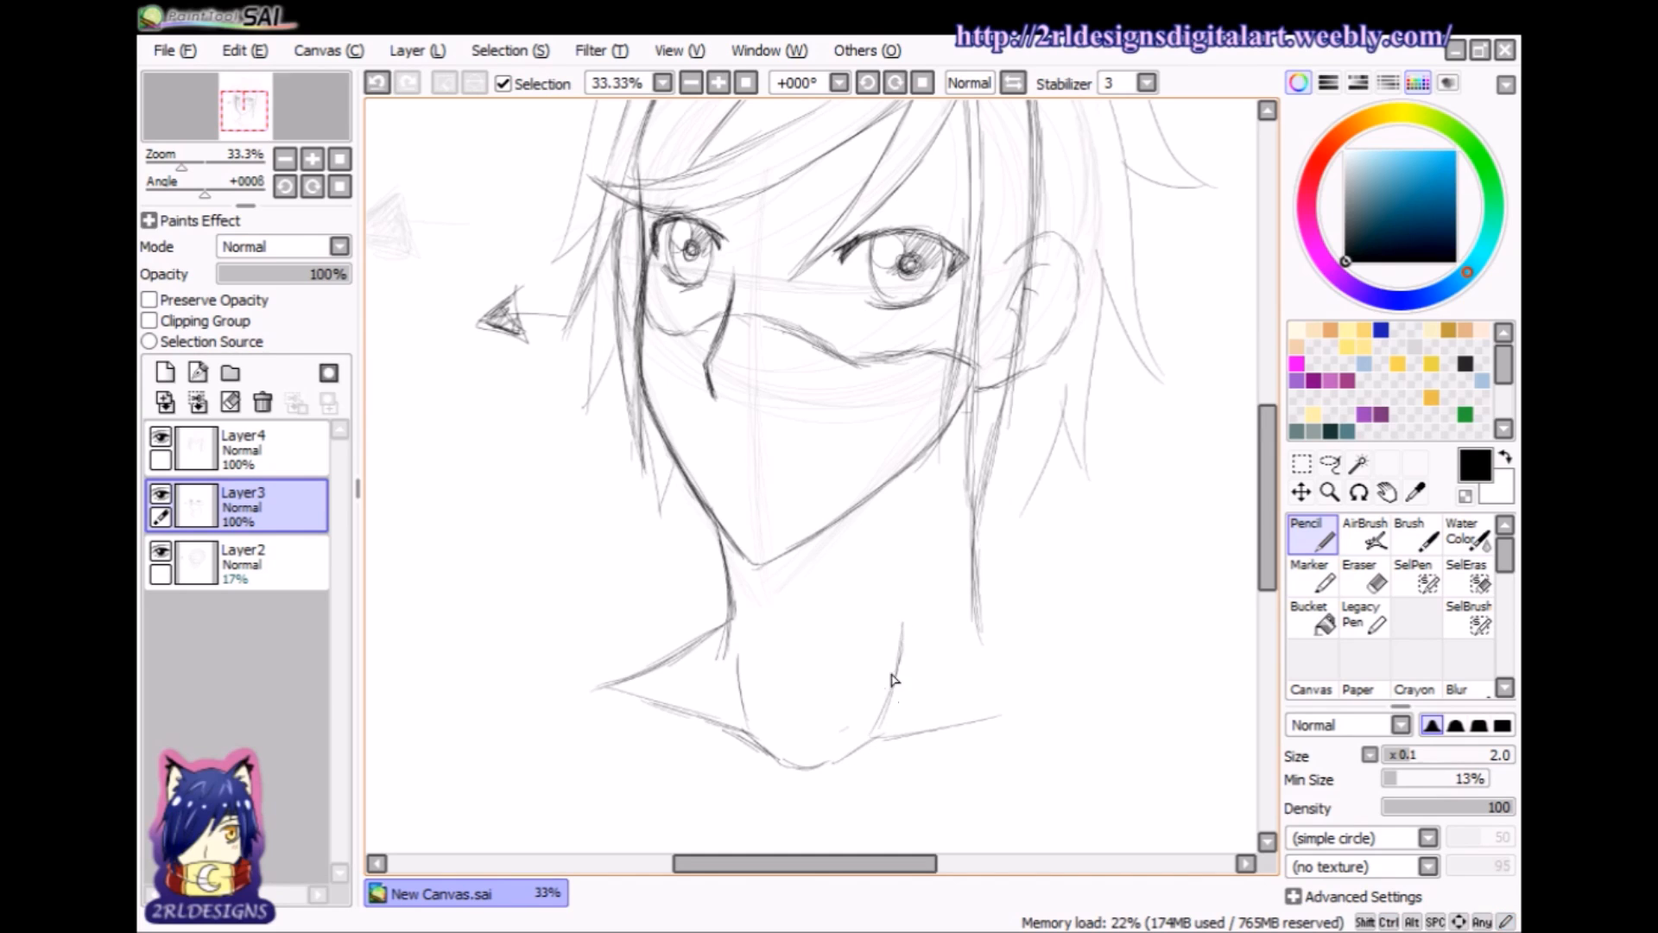
left_click_drag(983, 612, 1026, 668)
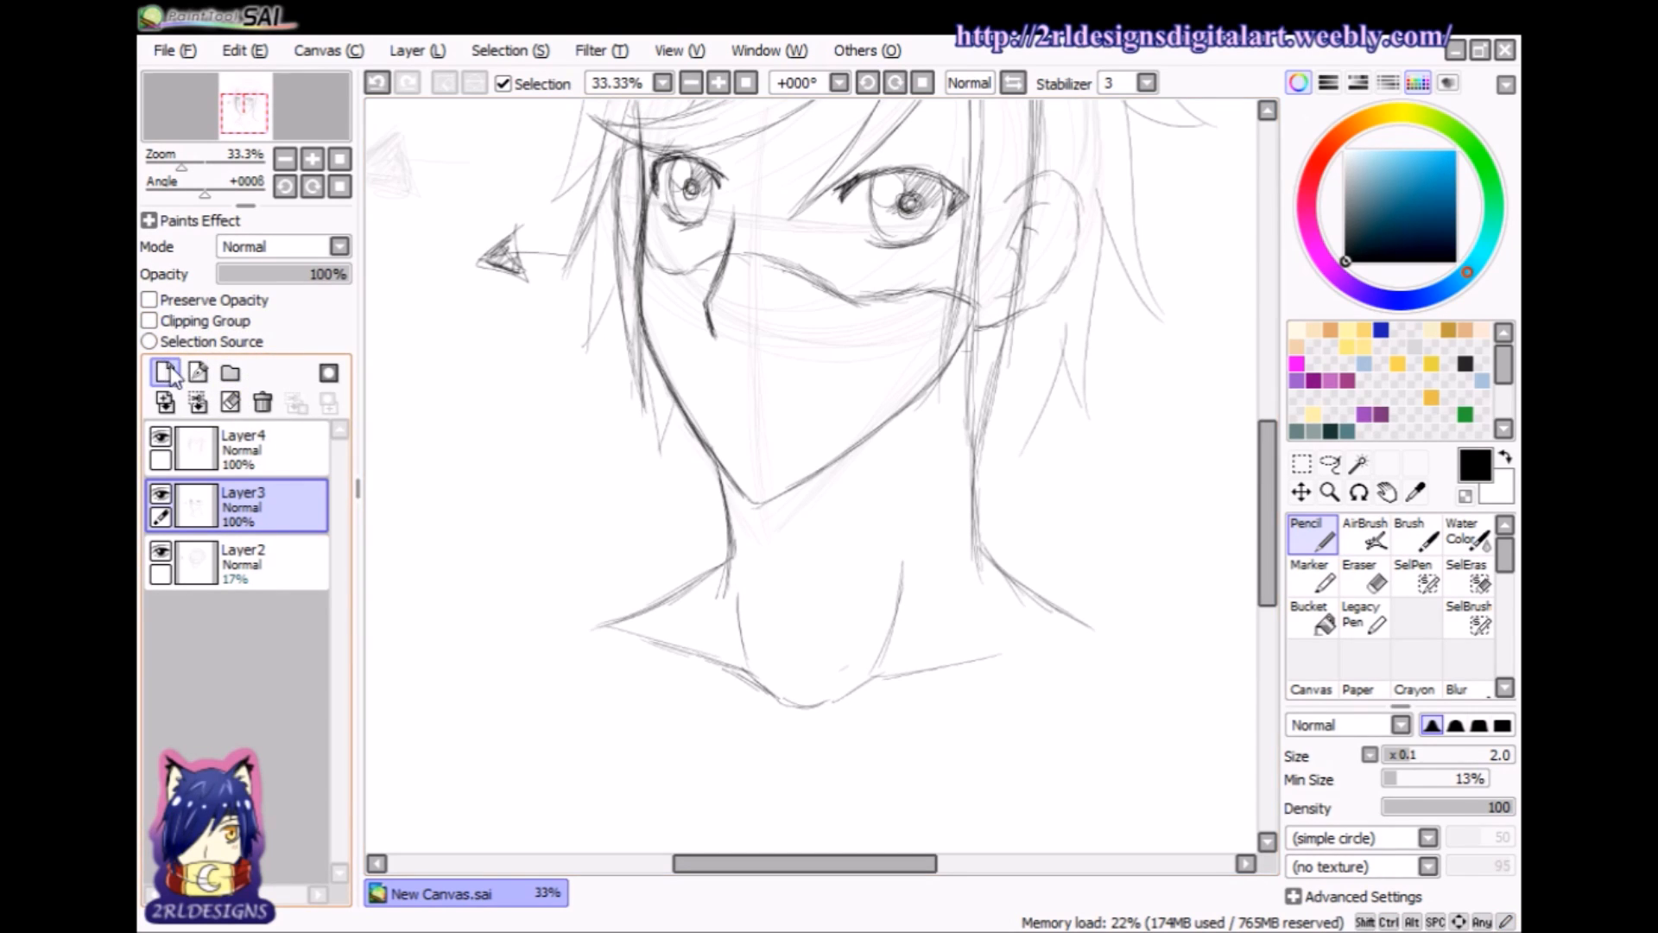
- Add a new layer directly above Layer3 for the clothing sketch
left_click(165, 372)
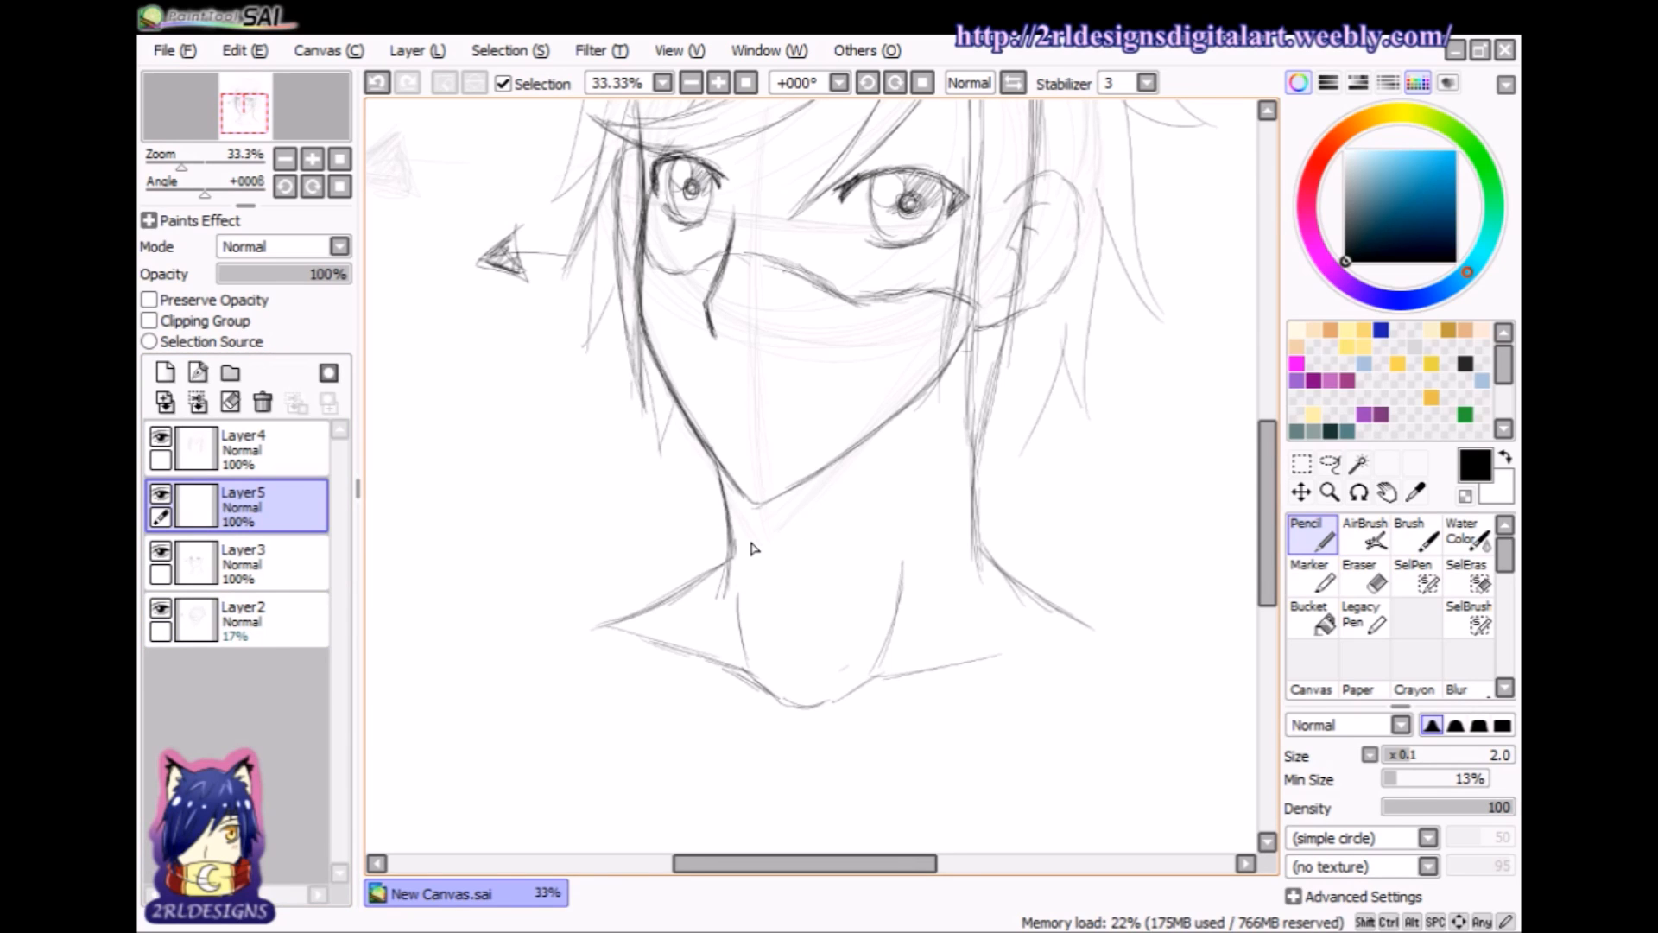
left_click_drag(1274, 509, 1274, 429)
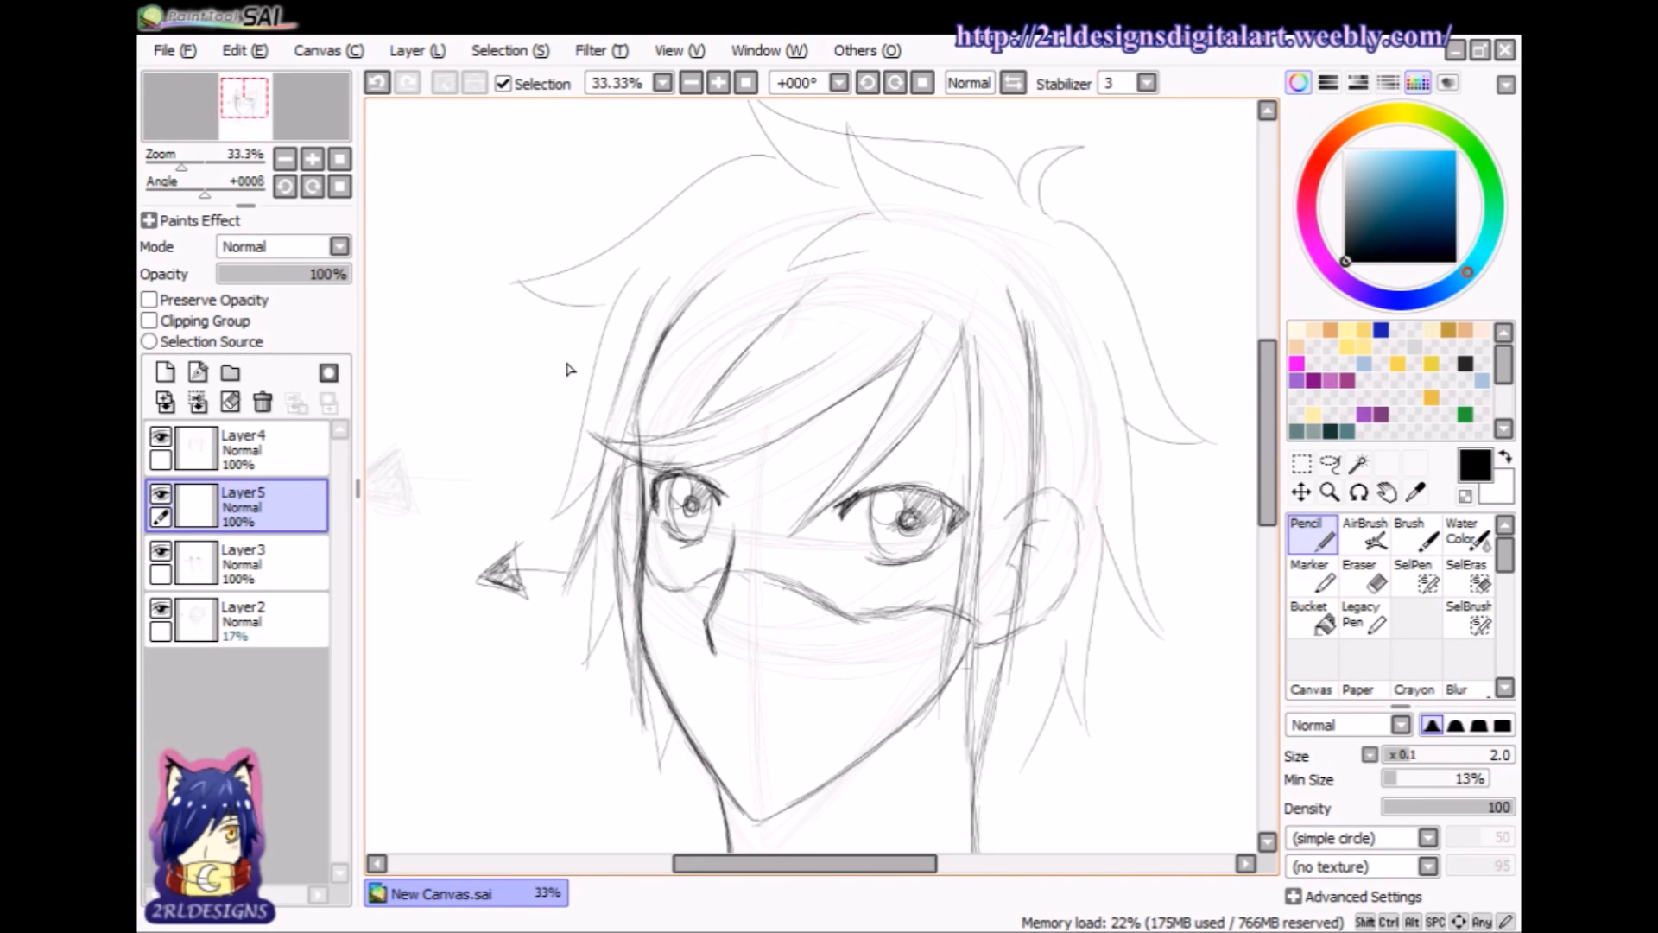
left_click_drag(1268, 466, 1268, 541)
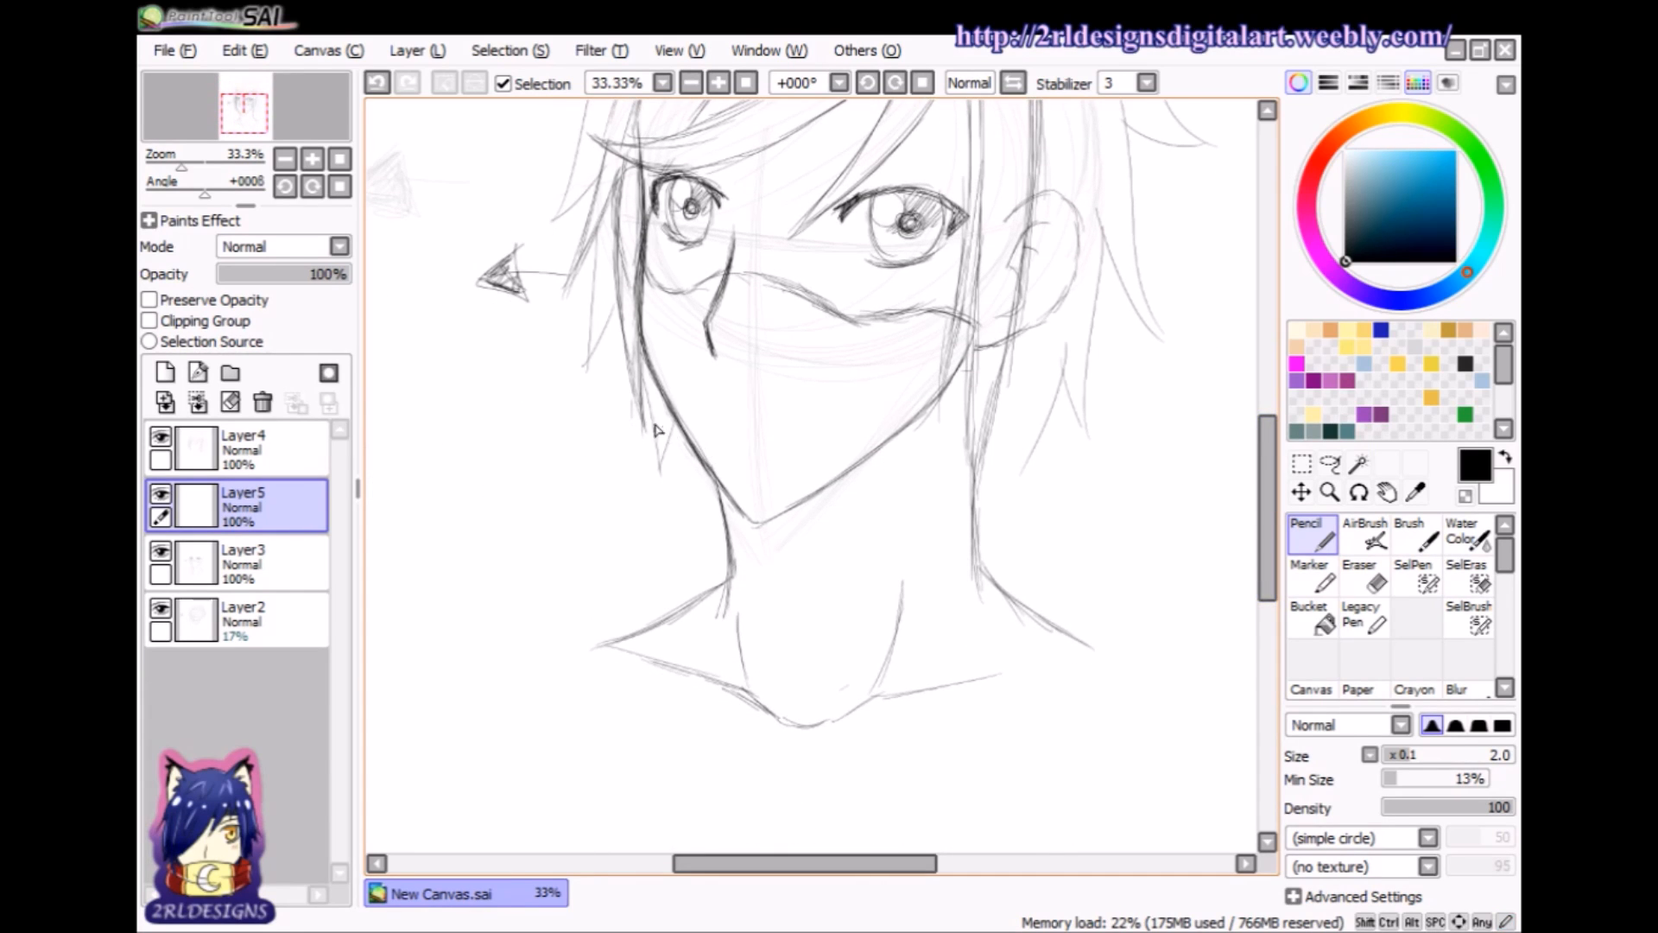
- Try a wide arc of overlapping strokes across the neck at chin level as the collar's upper edge
mouse_move(637, 507)
left_mouse_down()
mouse_move(819, 464)
mouse_move(699, 498)
mouse_move(955, 460)
mouse_move(760, 475)
mouse_move(1020, 477)
left_mouse_up()
left_click_drag(900, 453, 1079, 498)
left_click_drag(971, 457, 1104, 509)
left_click_drag(805, 455, 619, 507)
left_click_drag(717, 474, 939, 469)
mouse_move(791, 450)
left_mouse_down()
mouse_move(1022, 466)
mouse_move(936, 467)
mouse_move(1123, 504)
mouse_move(1043, 487)
mouse_move(1133, 537)
left_mouse_up()
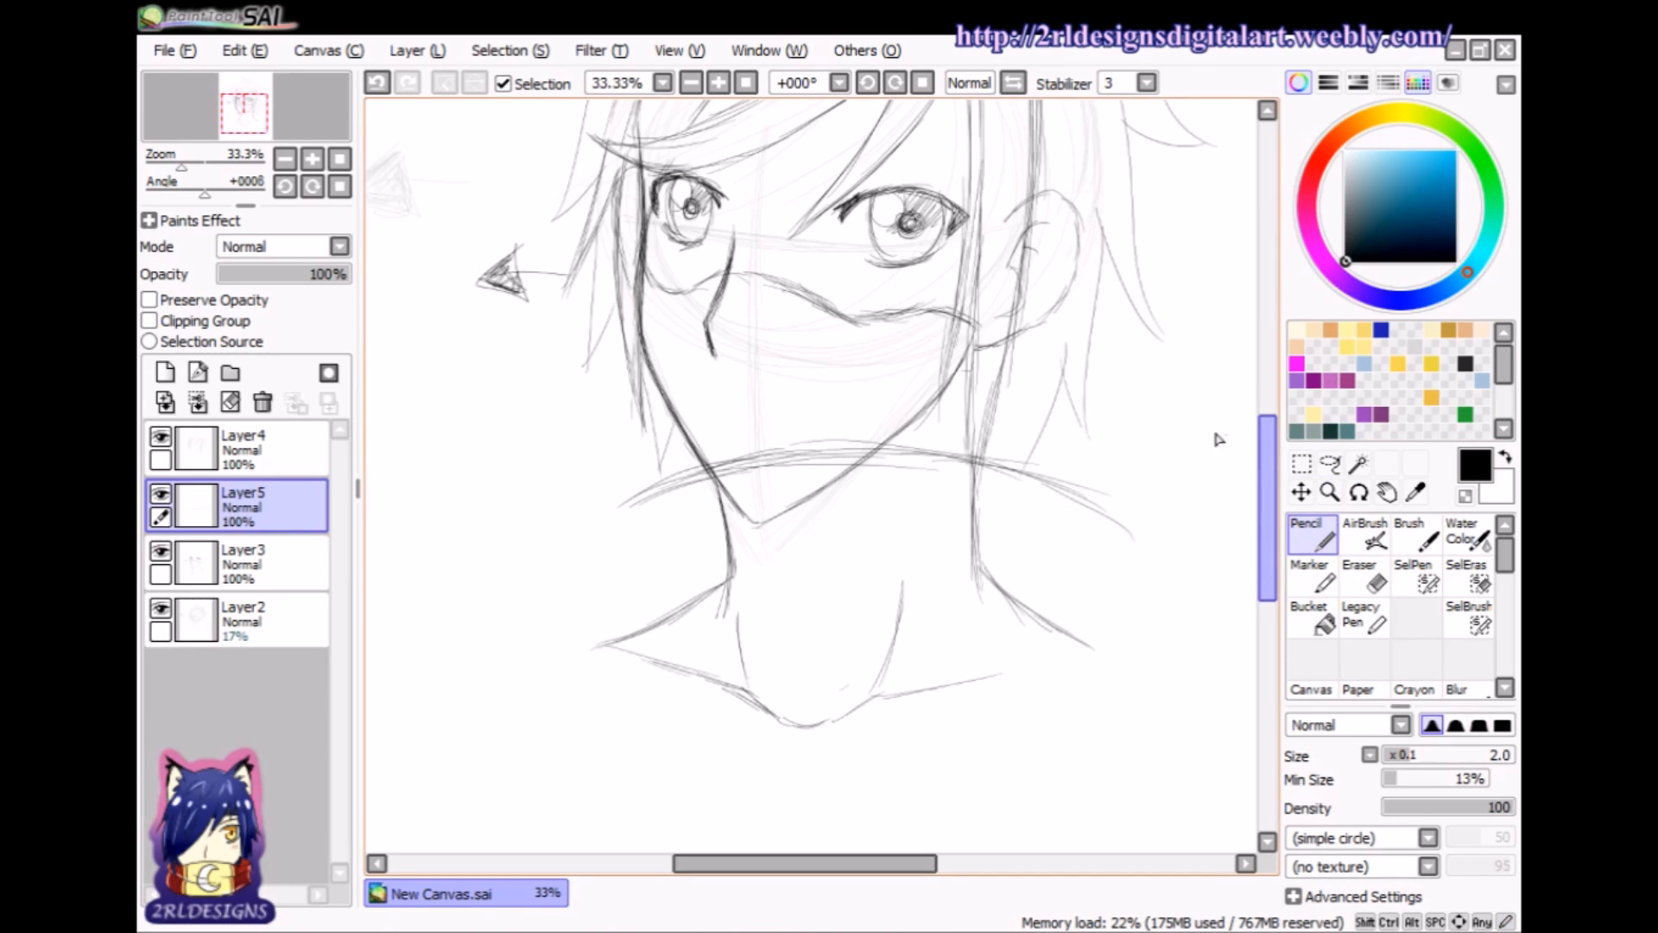
mouse_move(1007, 464)
left_mouse_down()
mouse_move(1062, 482)
mouse_move(1098, 519)
left_mouse_up()
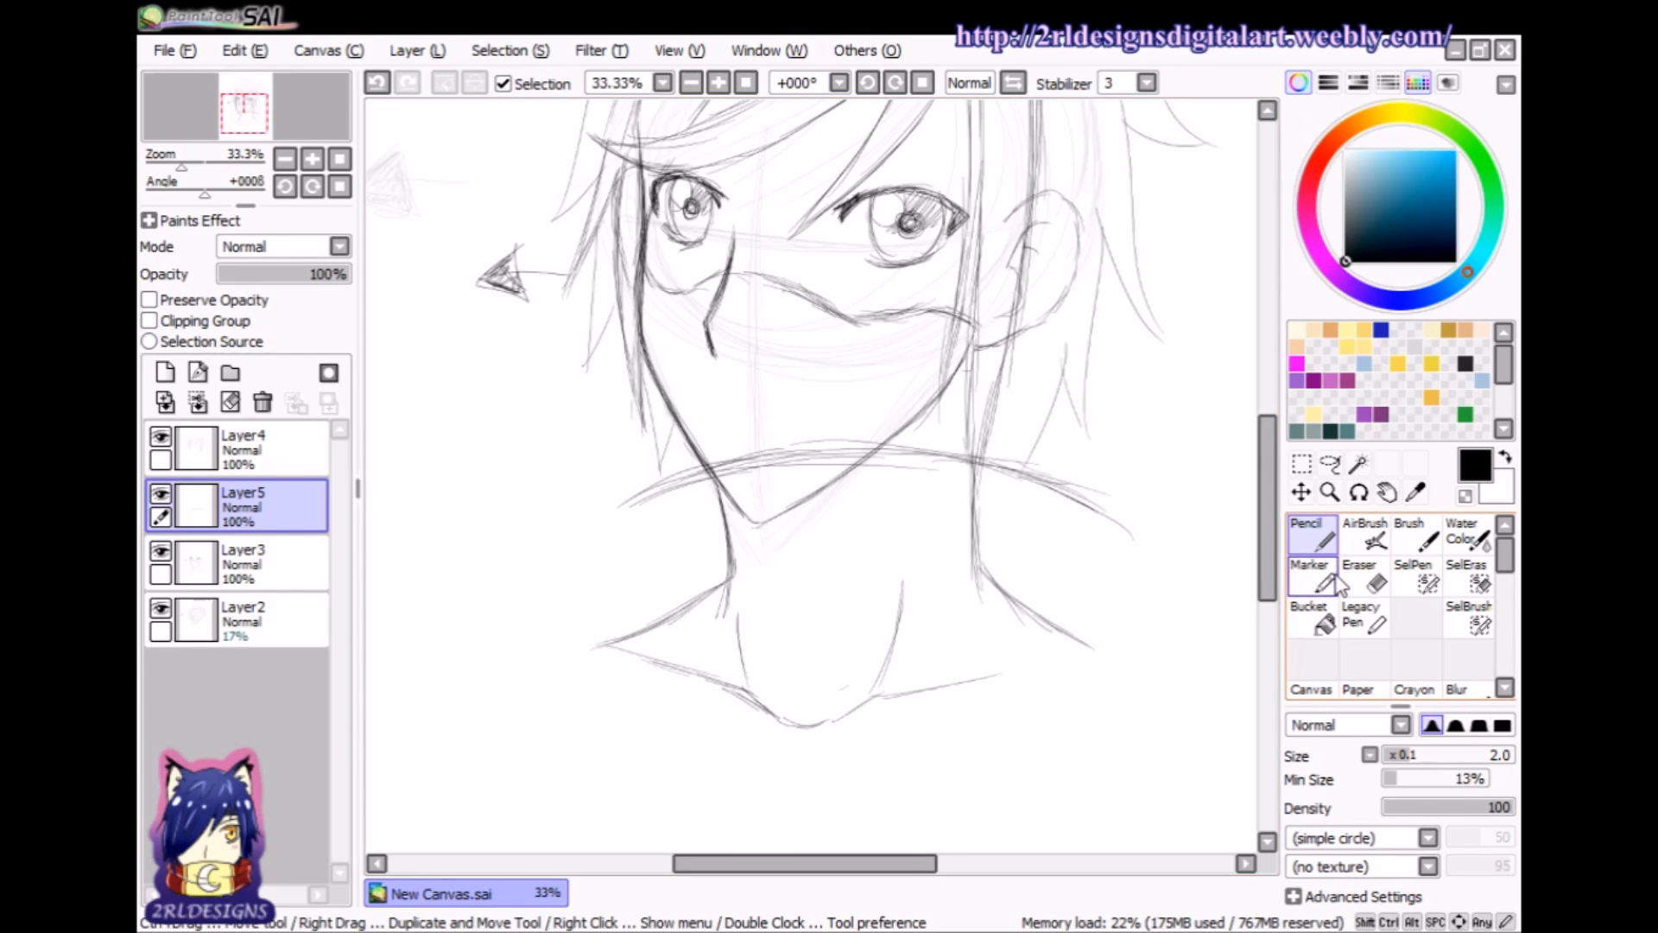
left_click_drag(1258, 544, 1257, 561)
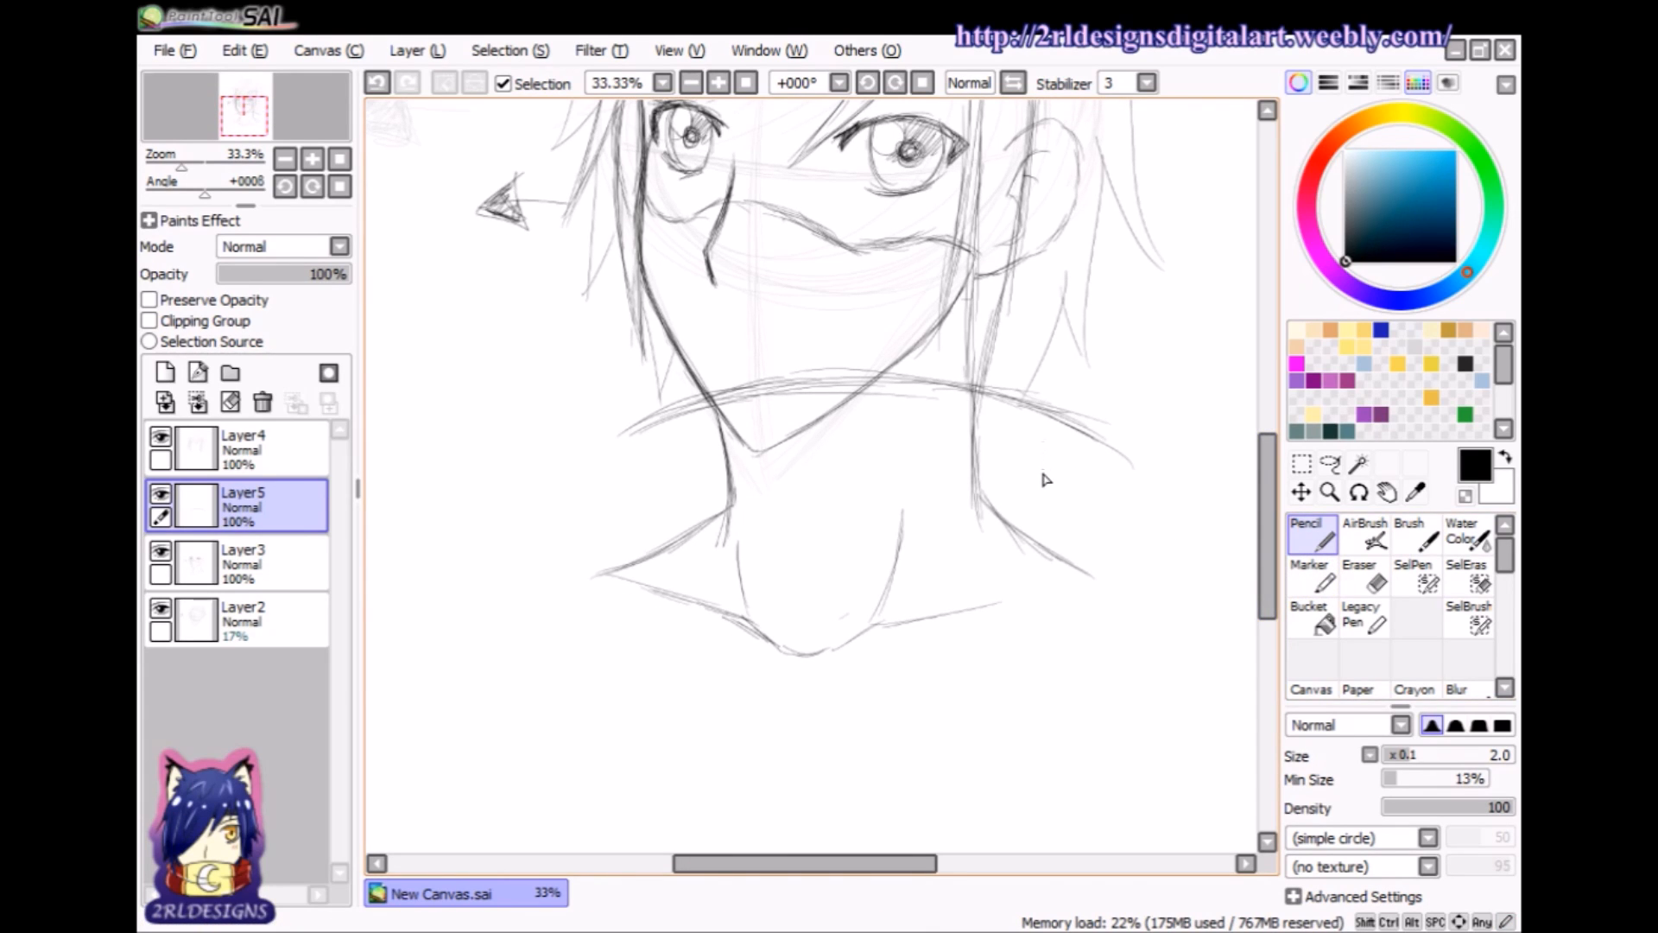
mouse_move(625, 438)
left_mouse_down()
mouse_move(618, 574)
mouse_move(618, 467)
mouse_move(706, 710)
left_mouse_up()
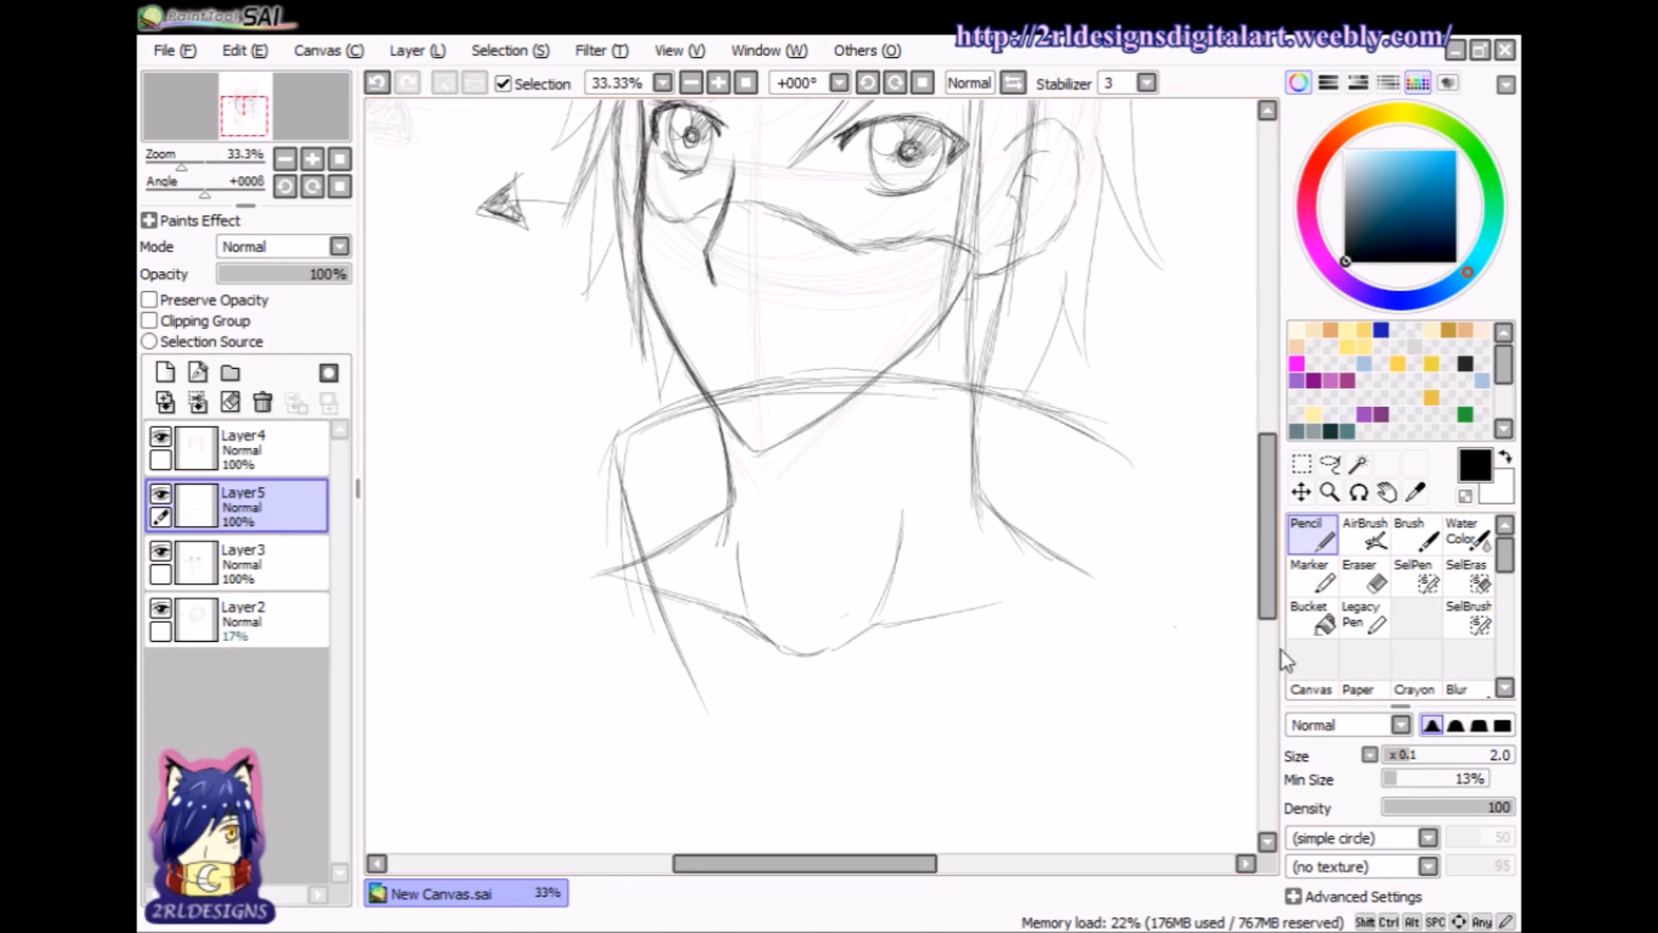
left_click(1360, 576)
mouse_move(606, 469)
left_mouse_down()
mouse_move(616, 548)
mouse_move(706, 704)
left_mouse_up()
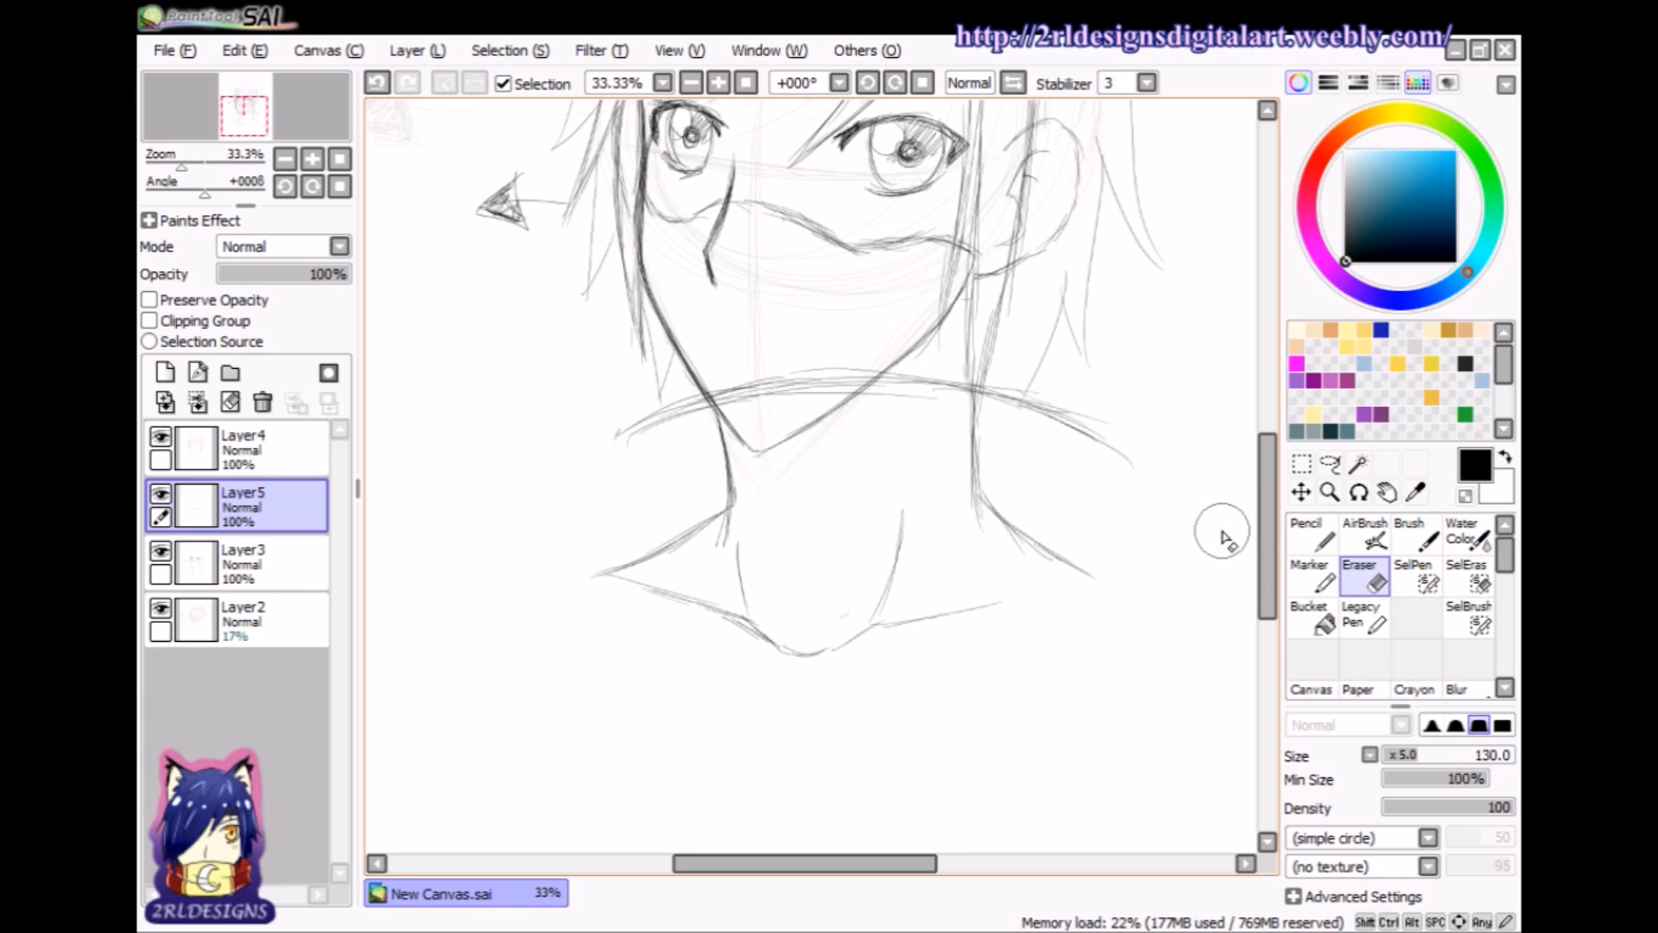
key("n")
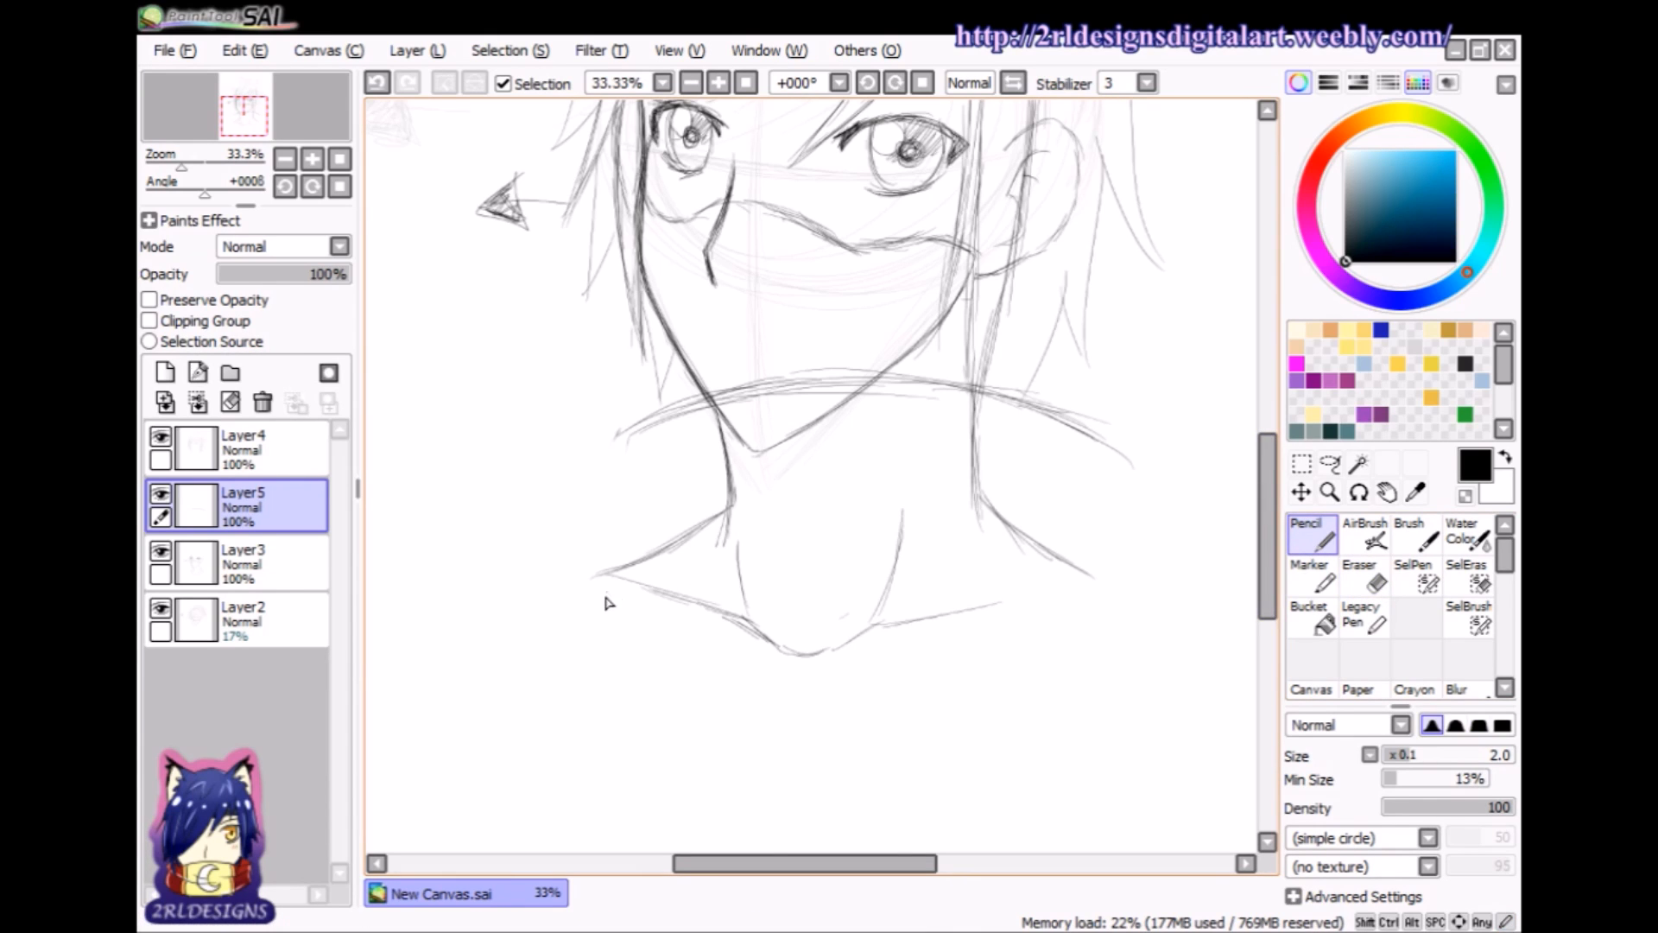
- Draw the collar's two long opening edges from beside the neck, converging down the chest around a small centre mark
left_click_drag(767, 829, 788, 841)
left_click_drag(1270, 578, 1270, 596)
mouse_move(1052, 419)
left_mouse_down()
mouse_move(950, 592)
mouse_move(901, 773)
left_mouse_up()
left_click_drag(923, 637, 902, 778)
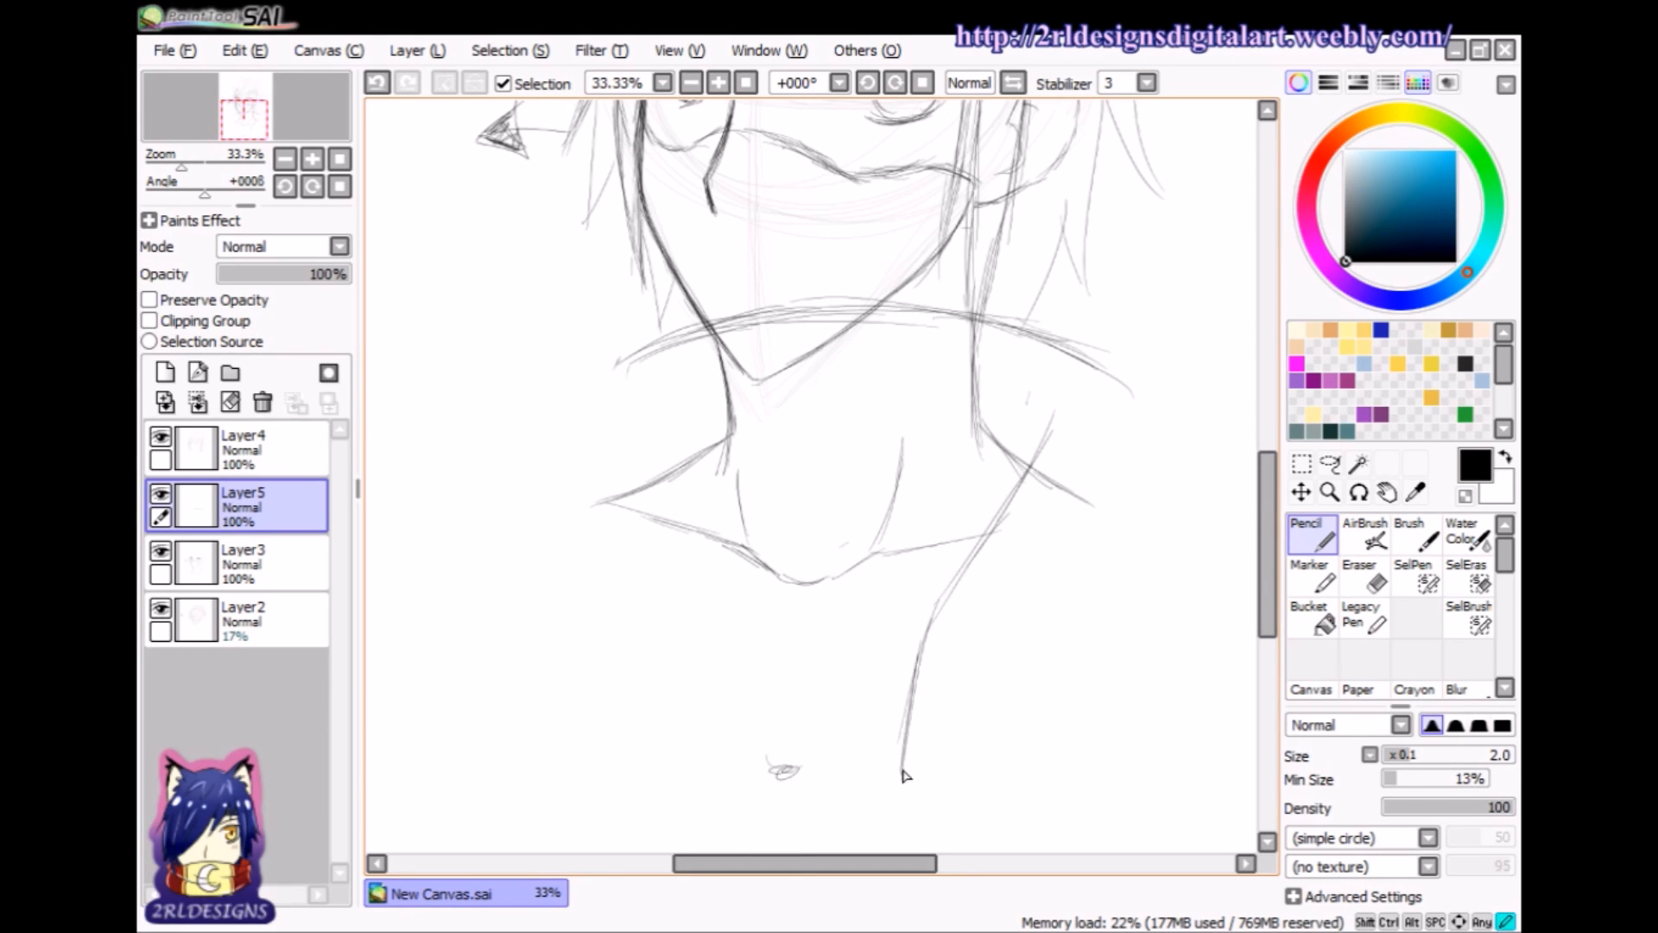
mouse_move(614, 377)
left_mouse_down()
mouse_move(648, 517)
mouse_move(623, 447)
mouse_move(693, 610)
mouse_move(708, 799)
left_mouse_up()
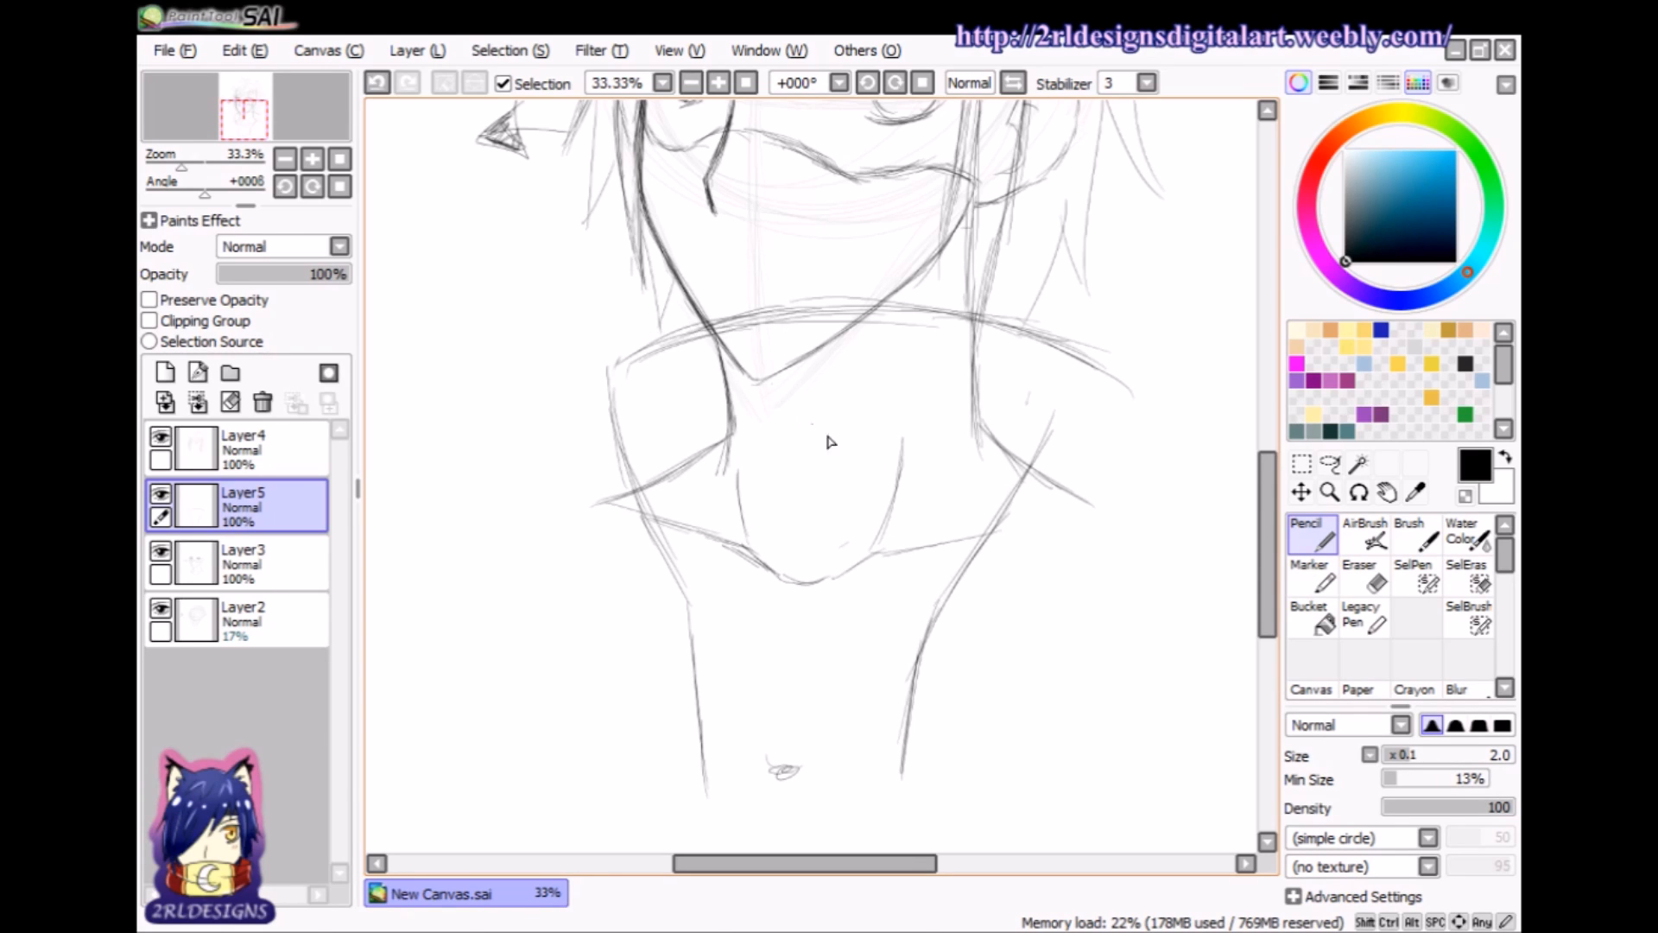
- Erase the wide collar arc across the neck, and switch back to the Pencil
left_click(1374, 577)
mouse_move(622, 345)
left_mouse_down()
mouse_move(785, 298)
mouse_move(1127, 384)
left_mouse_up()
left_click(1313, 536)
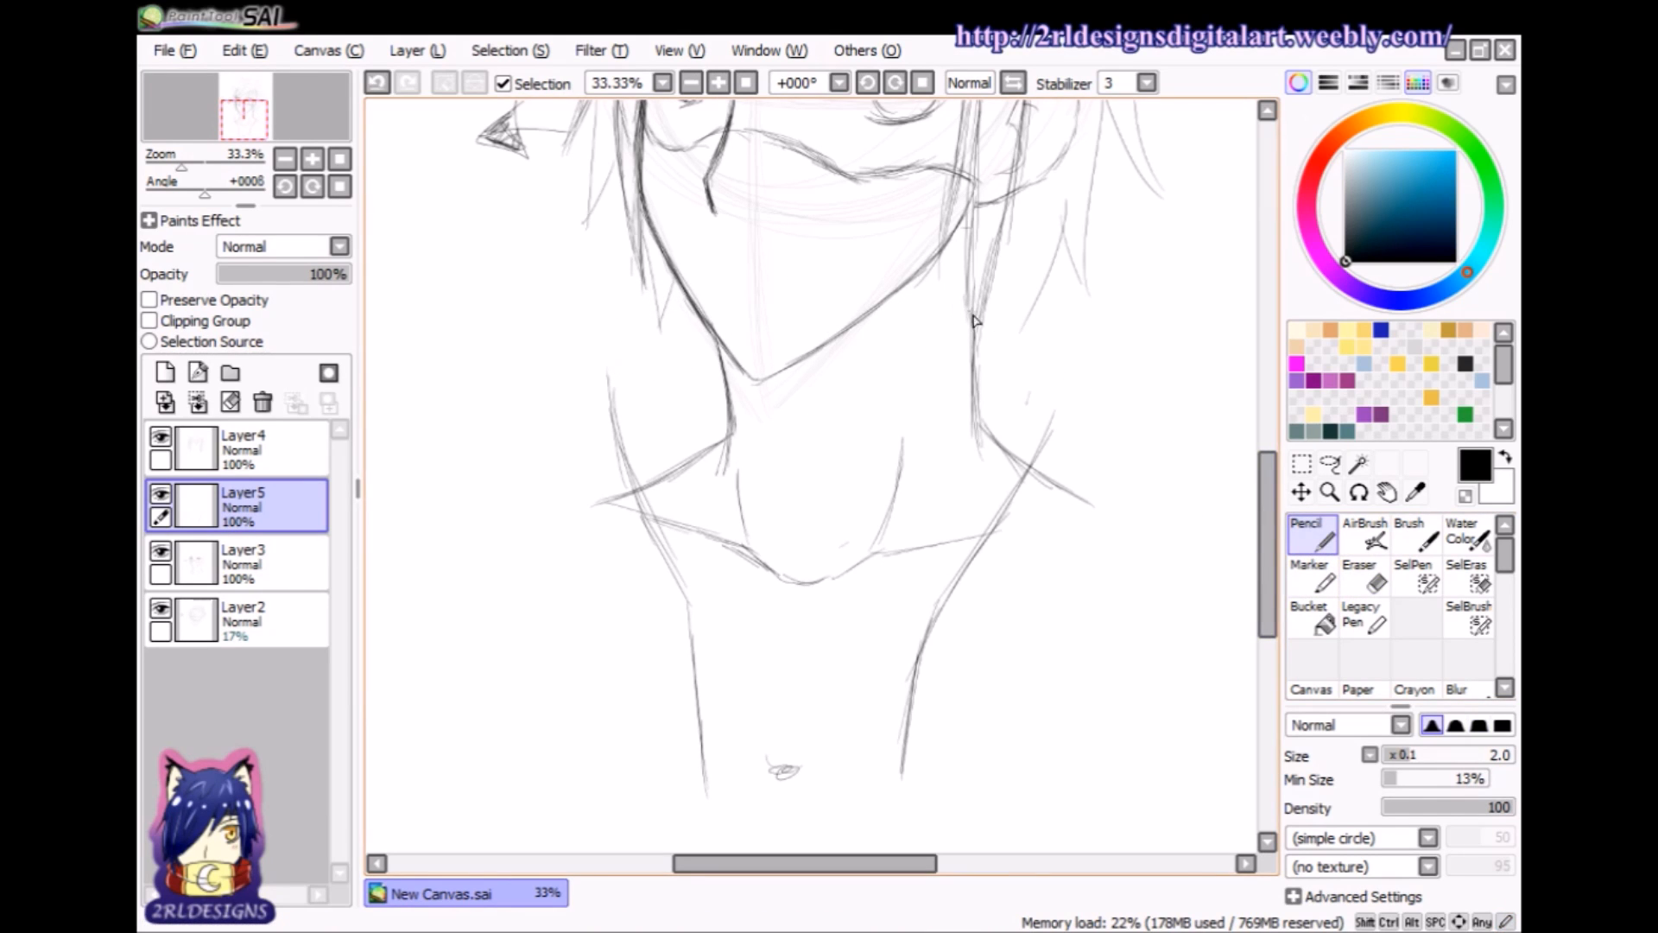
- Draw the rounded outer collar curve over the right shoulder and a diagonal line from its end down toward the chest
mouse_move(976, 322)
left_mouse_down()
mouse_move(1081, 372)
mouse_move(1136, 501)
left_mouse_up()
left_click_drag(872, 864, 905, 863)
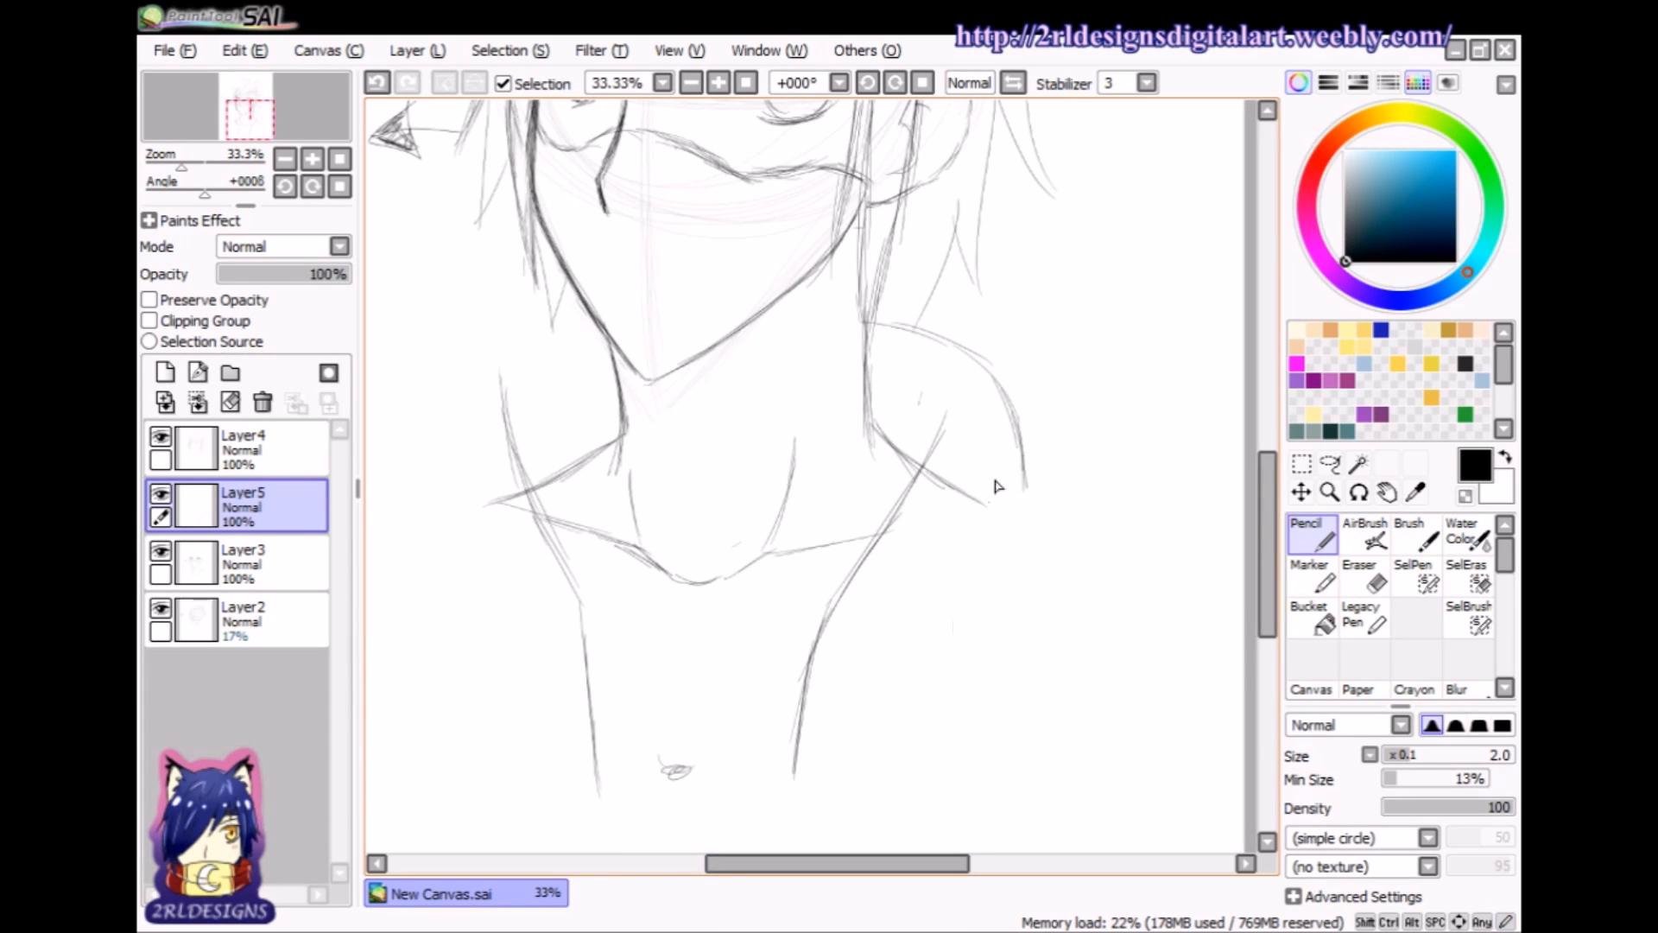
mouse_move(1026, 473)
left_mouse_down()
mouse_move(1051, 501)
mouse_move(938, 626)
left_mouse_up()
left_click_drag(1000, 521, 886, 716)
key("ctrl+z")
key("ctrl+z")
left_click_drag(1009, 499, 891, 678)
- Erase the upper part of the left collar opening edge and redraw it closer to the neck
left_click_drag(925, 862, 899, 862)
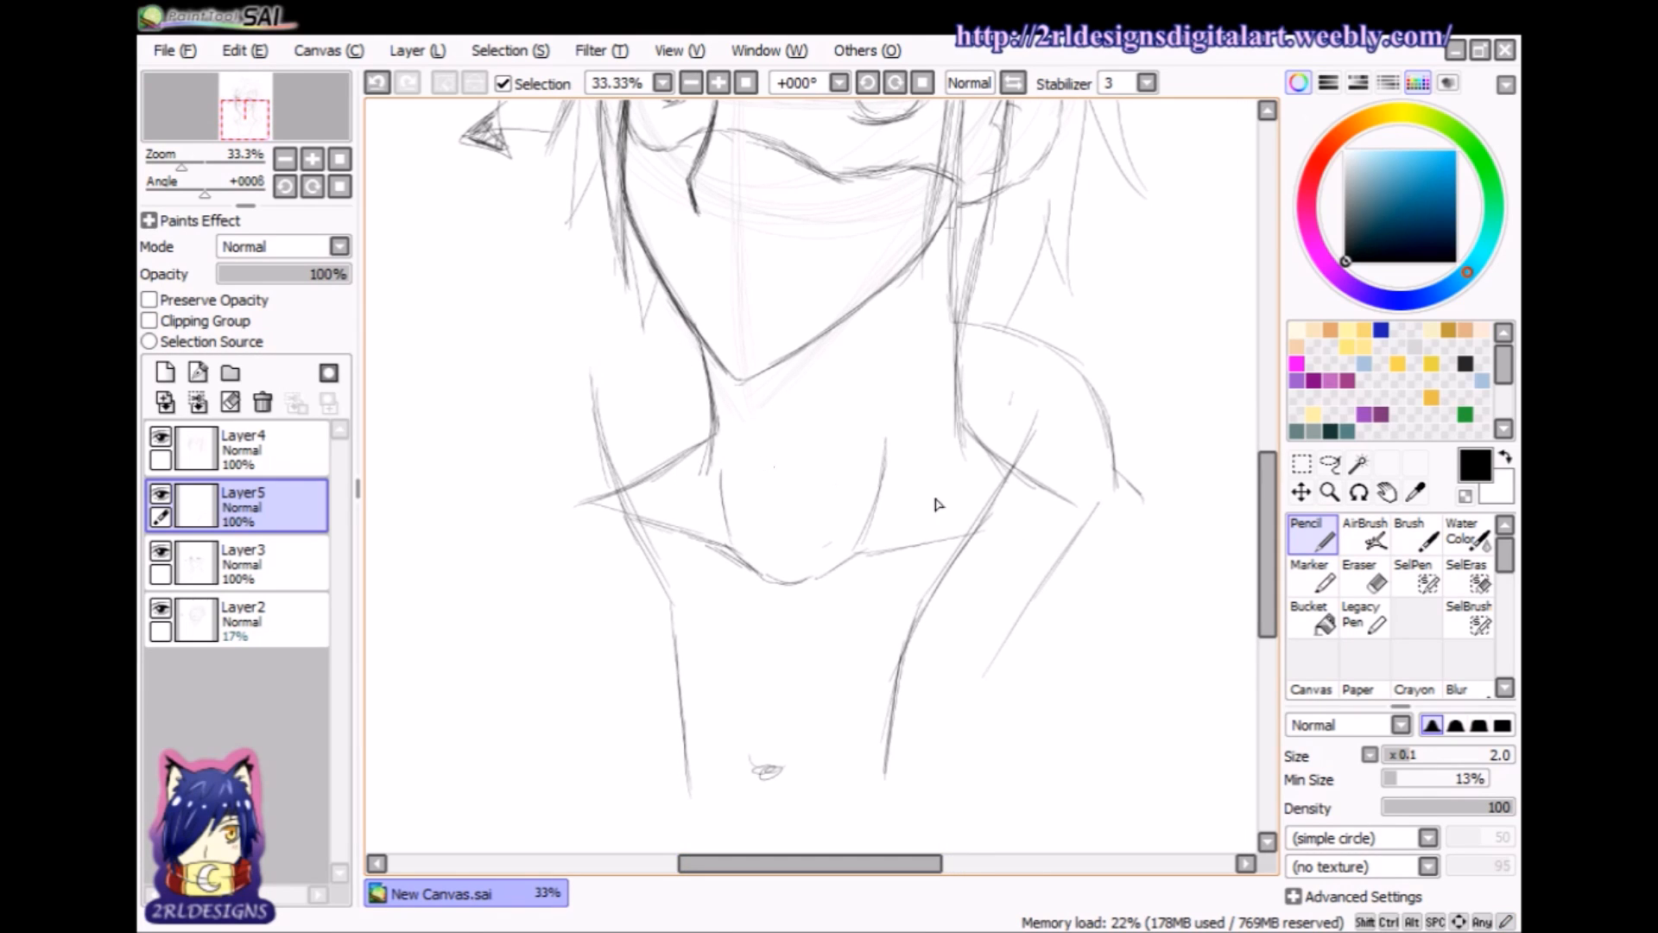
left_click(1372, 579)
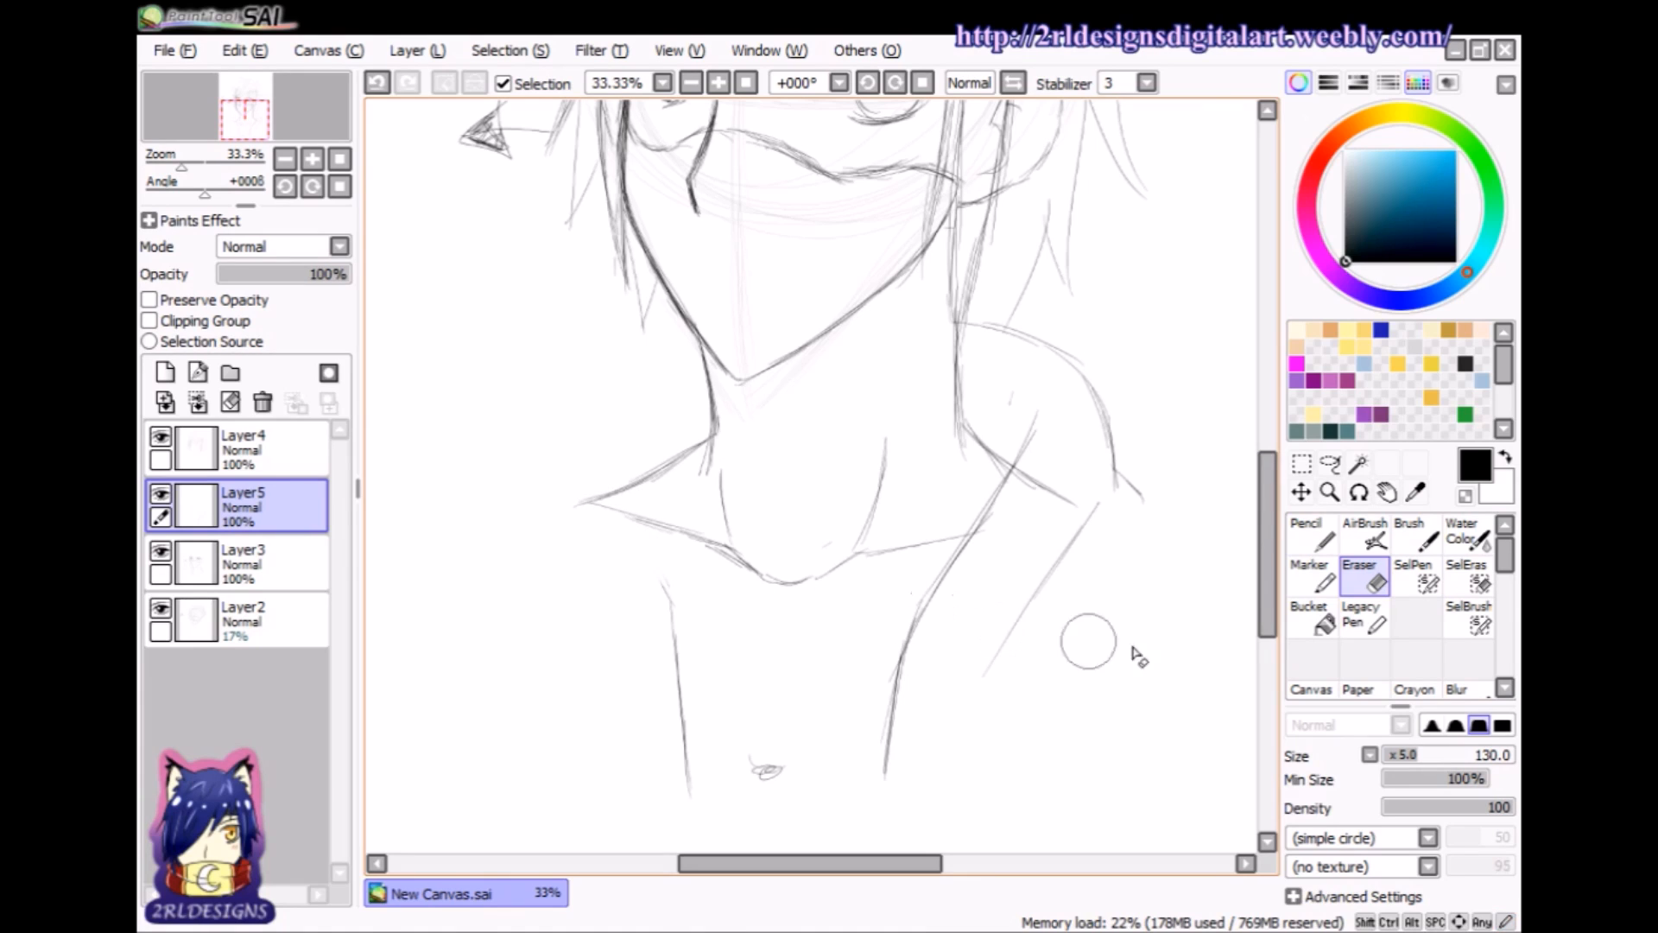
key("n")
mouse_move(674, 376)
left_mouse_down()
mouse_move(668, 541)
mouse_move(651, 477)
mouse_move(665, 478)
mouse_move(682, 626)
left_mouse_up()
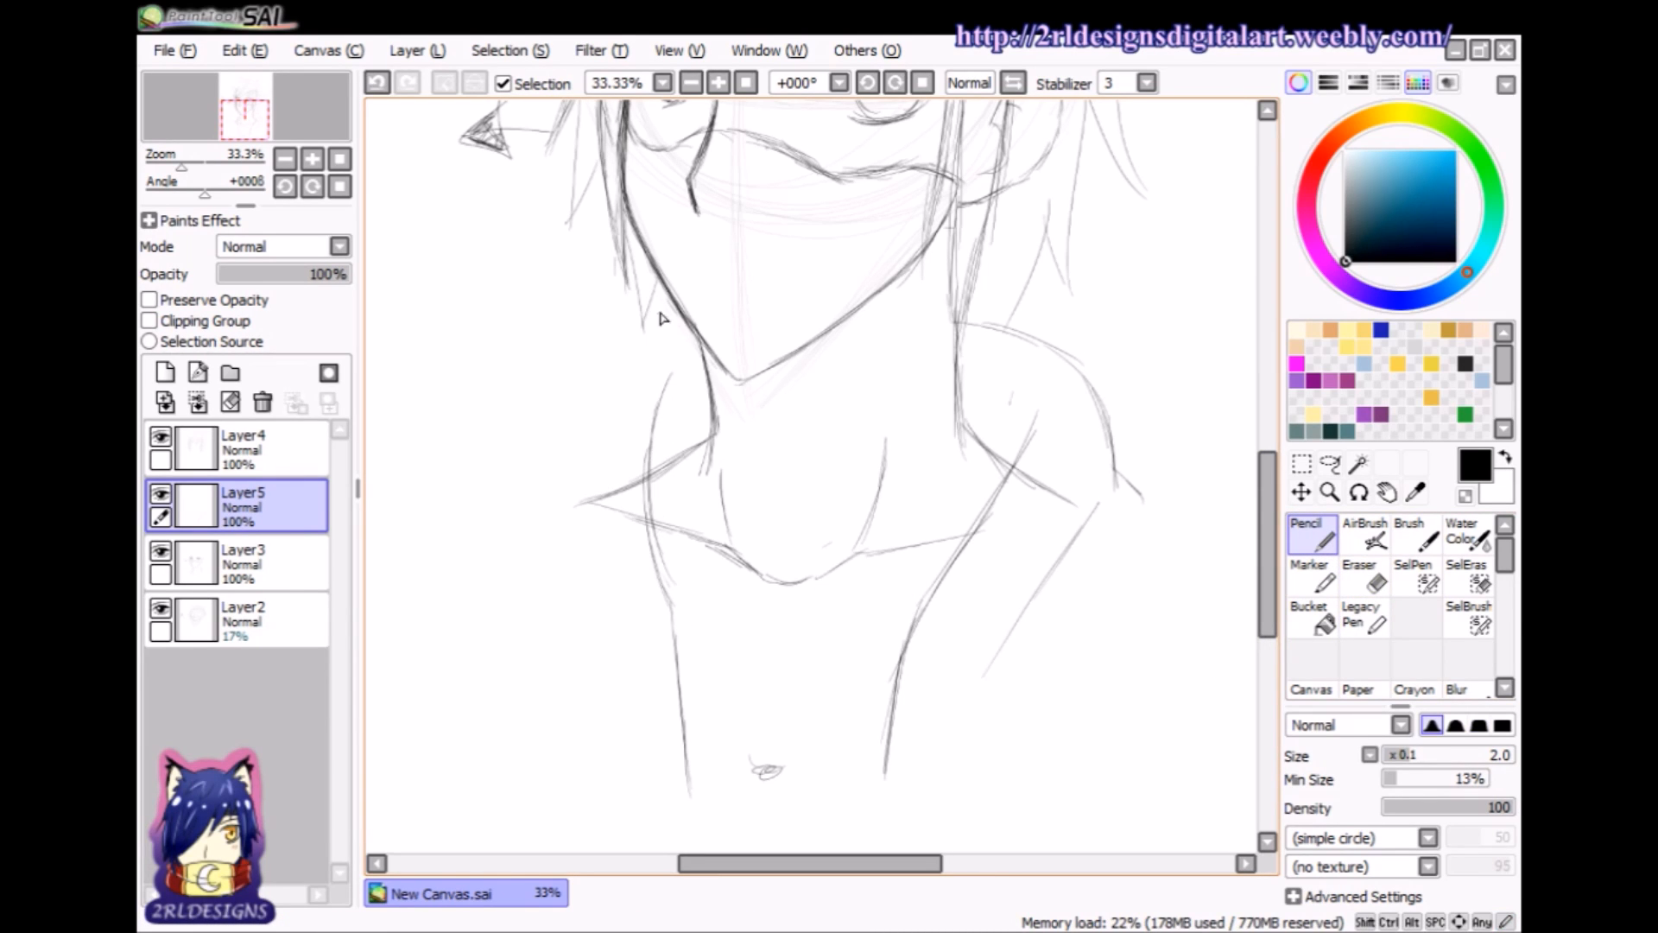
- Draw the rounded outer collar curve over the left shoulder, with a short shoulder line branching outward from its lower end
left_click_drag(678, 316, 604, 348)
left_click_drag(676, 315, 593, 352)
key("ctrl+z")
key("ctrl+z")
left_click_drag(681, 317, 617, 332)
mouse_move(663, 310)
left_mouse_down()
mouse_move(601, 359)
mouse_move(627, 335)
mouse_move(569, 474)
left_mouse_up()
key("ctrl+z")
key("ctrl+z")
mouse_move(687, 316)
left_mouse_down()
mouse_move(621, 334)
mouse_move(664, 319)
mouse_move(567, 410)
mouse_move(592, 571)
mouse_move(558, 475)
mouse_move(510, 537)
left_mouse_up()
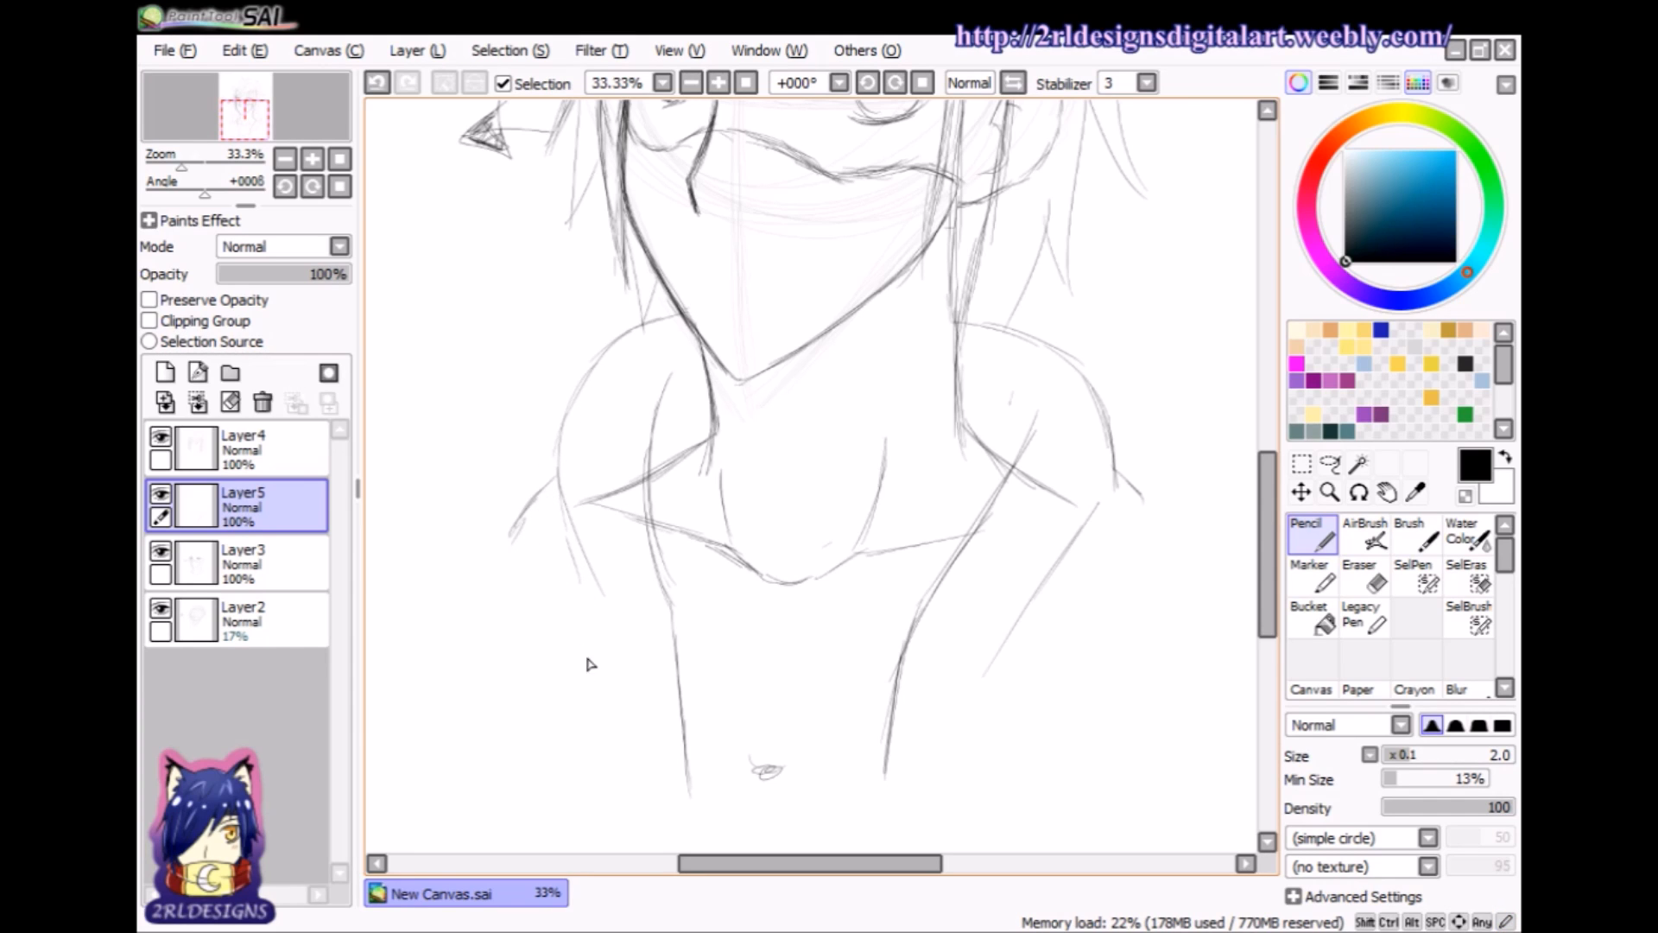
- Extend the collar's outer edges on both sides with long diagonals running down toward the centre of the chest
left_click_drag(557, 603, 664, 769)
left_click_drag(1112, 574, 928, 775)
left_click_drag(1002, 691, 916, 778)
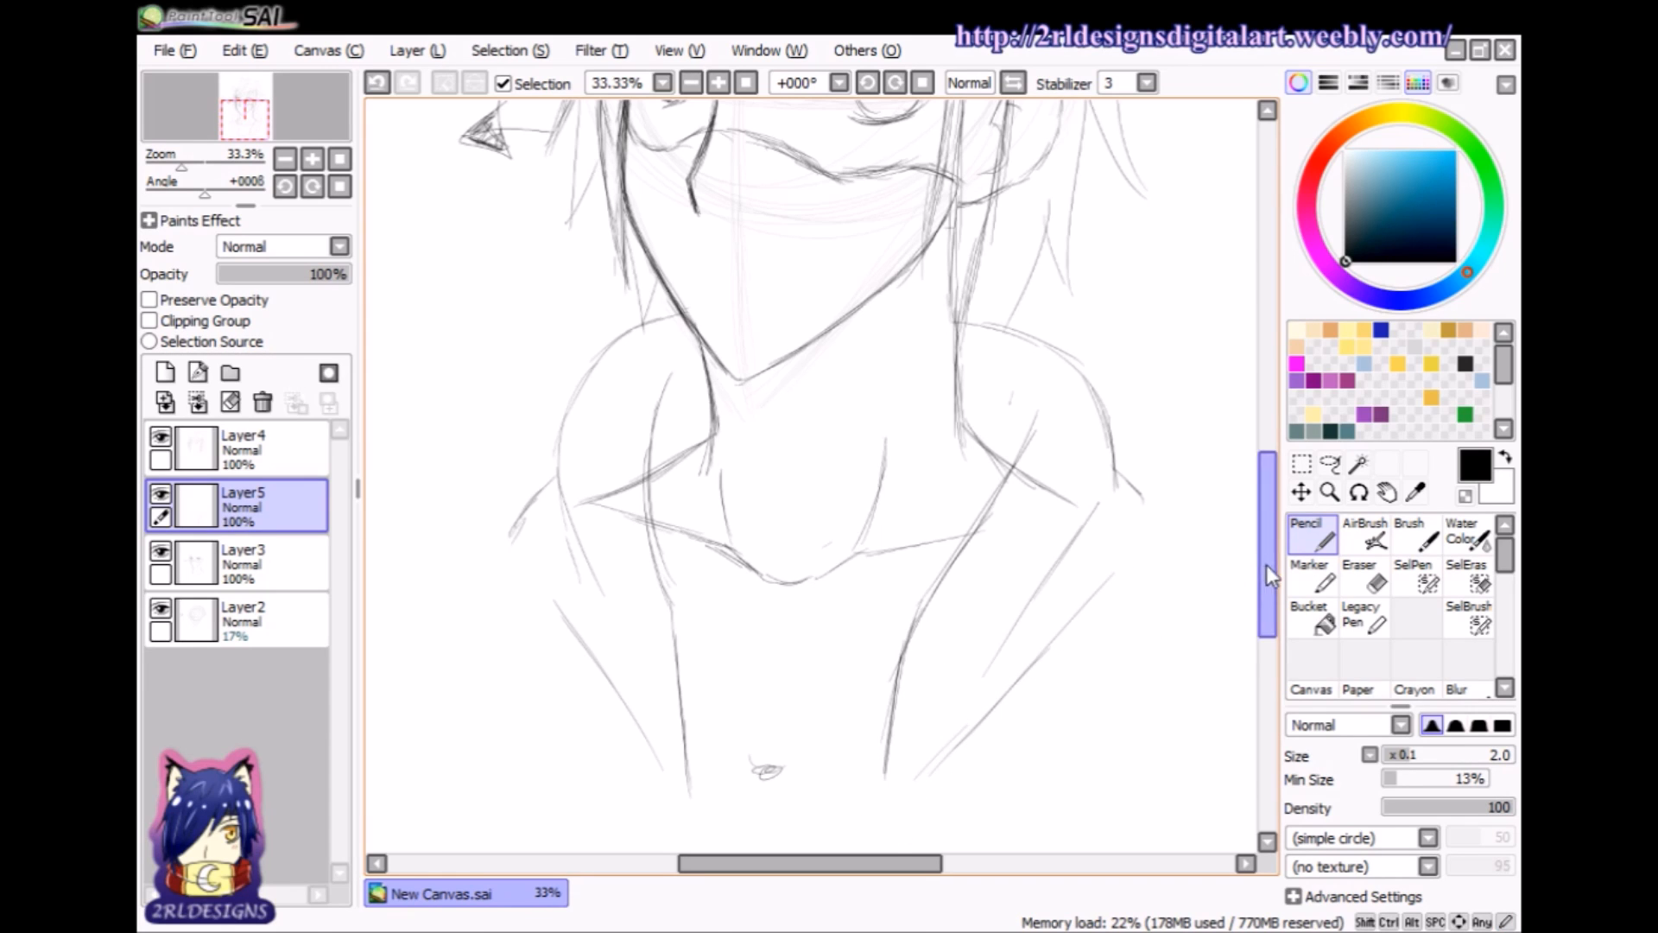
- Erase the small centre mark between the collar edges low on the chest
left_click_drag(1266, 565, 1266, 578)
left_click(1360, 575)
left_click_drag(777, 677, 797, 739)
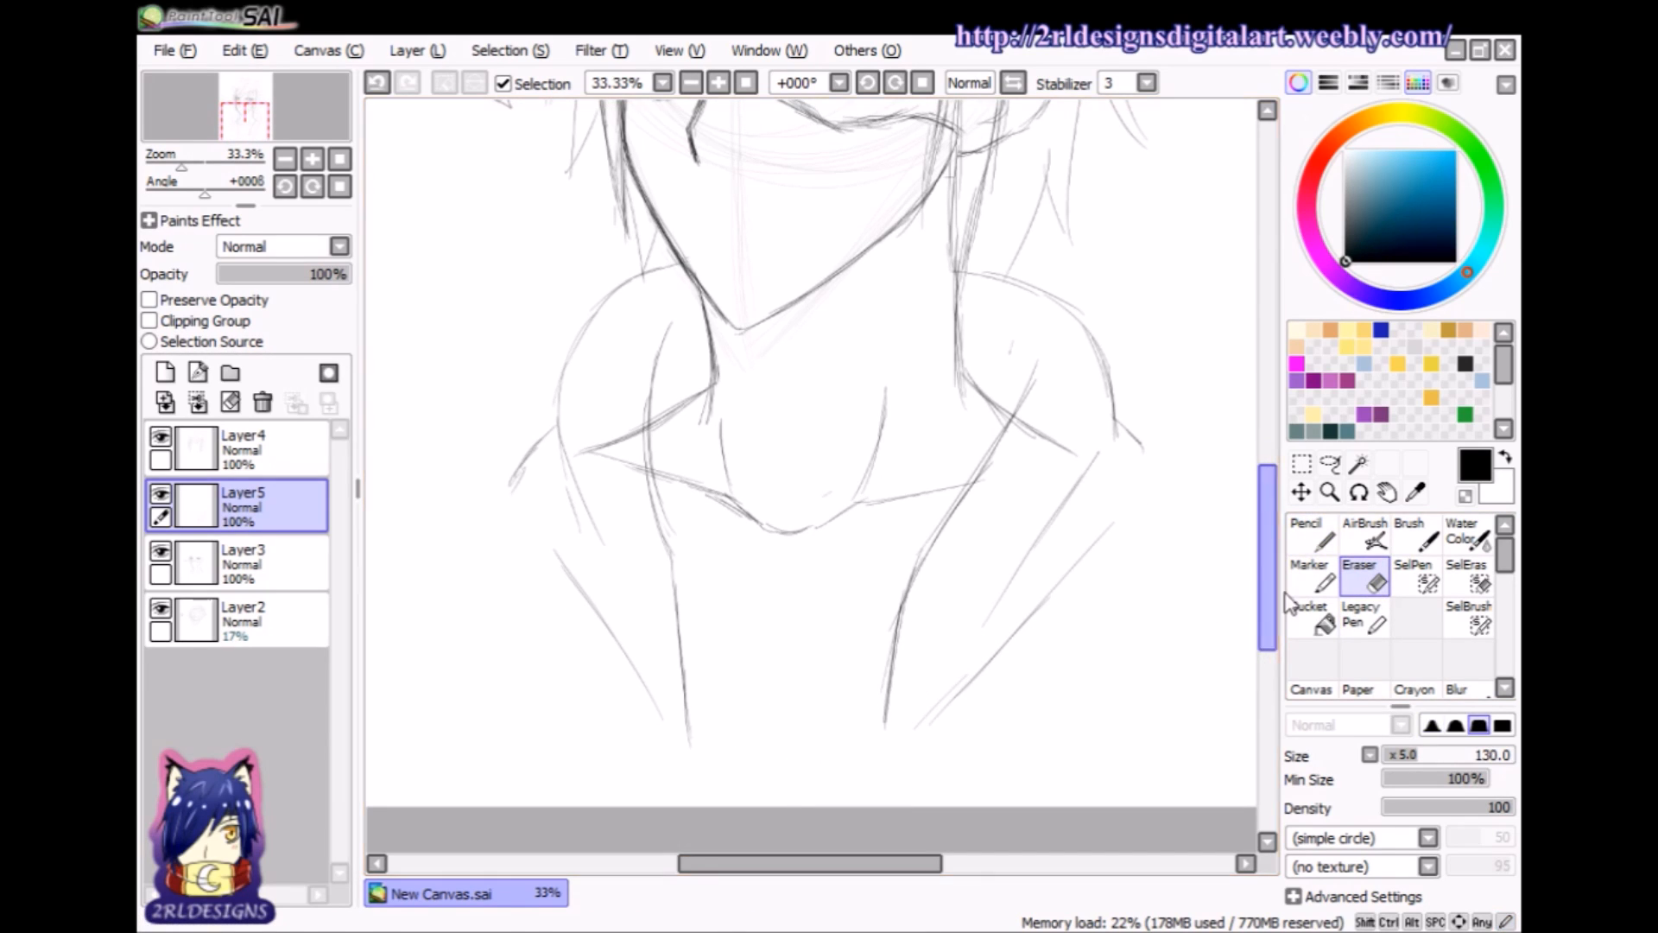
- Close the collar's lower end with a shallow curve and sketch a rounded neckline arc across the upper chest
key("n")
mouse_move(699, 750)
left_mouse_down()
mouse_move(726, 777)
mouse_move(807, 789)
mouse_move(913, 721)
left_mouse_up()
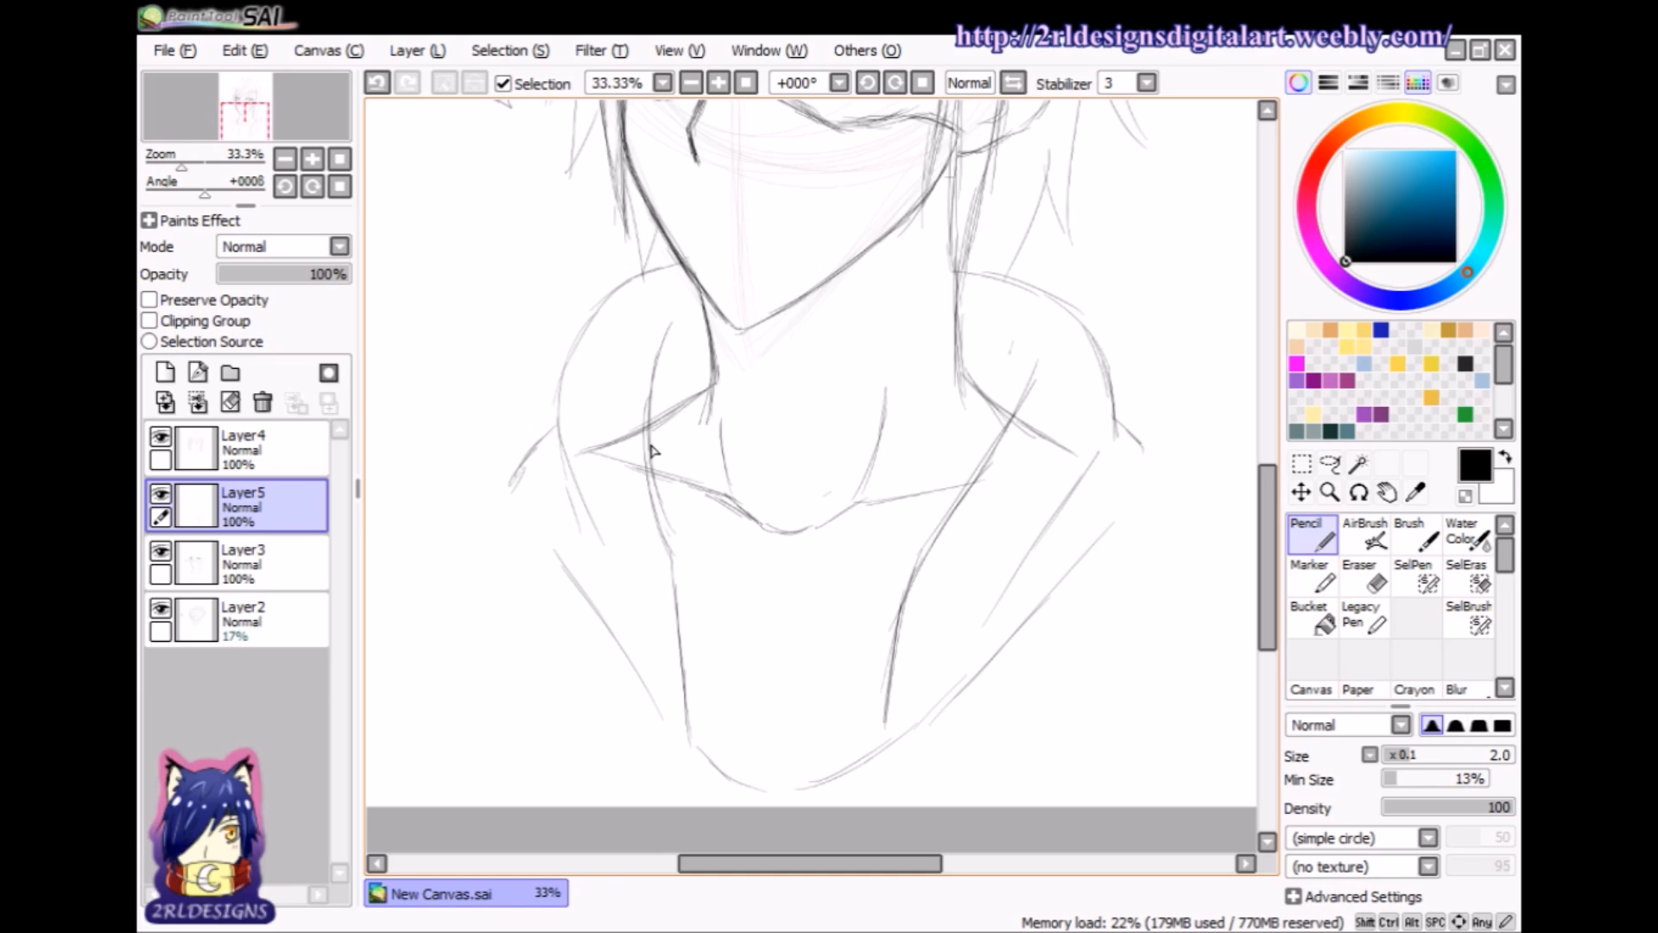
mouse_move(660, 501)
left_mouse_down()
mouse_move(828, 541)
mouse_move(737, 570)
mouse_move(820, 544)
mouse_move(929, 535)
left_mouse_up()
left_click_drag(846, 568, 937, 529)
mouse_move(653, 491)
left_mouse_down()
mouse_move(693, 556)
mouse_move(724, 568)
left_mouse_up()
left_click_drag(670, 527, 740, 579)
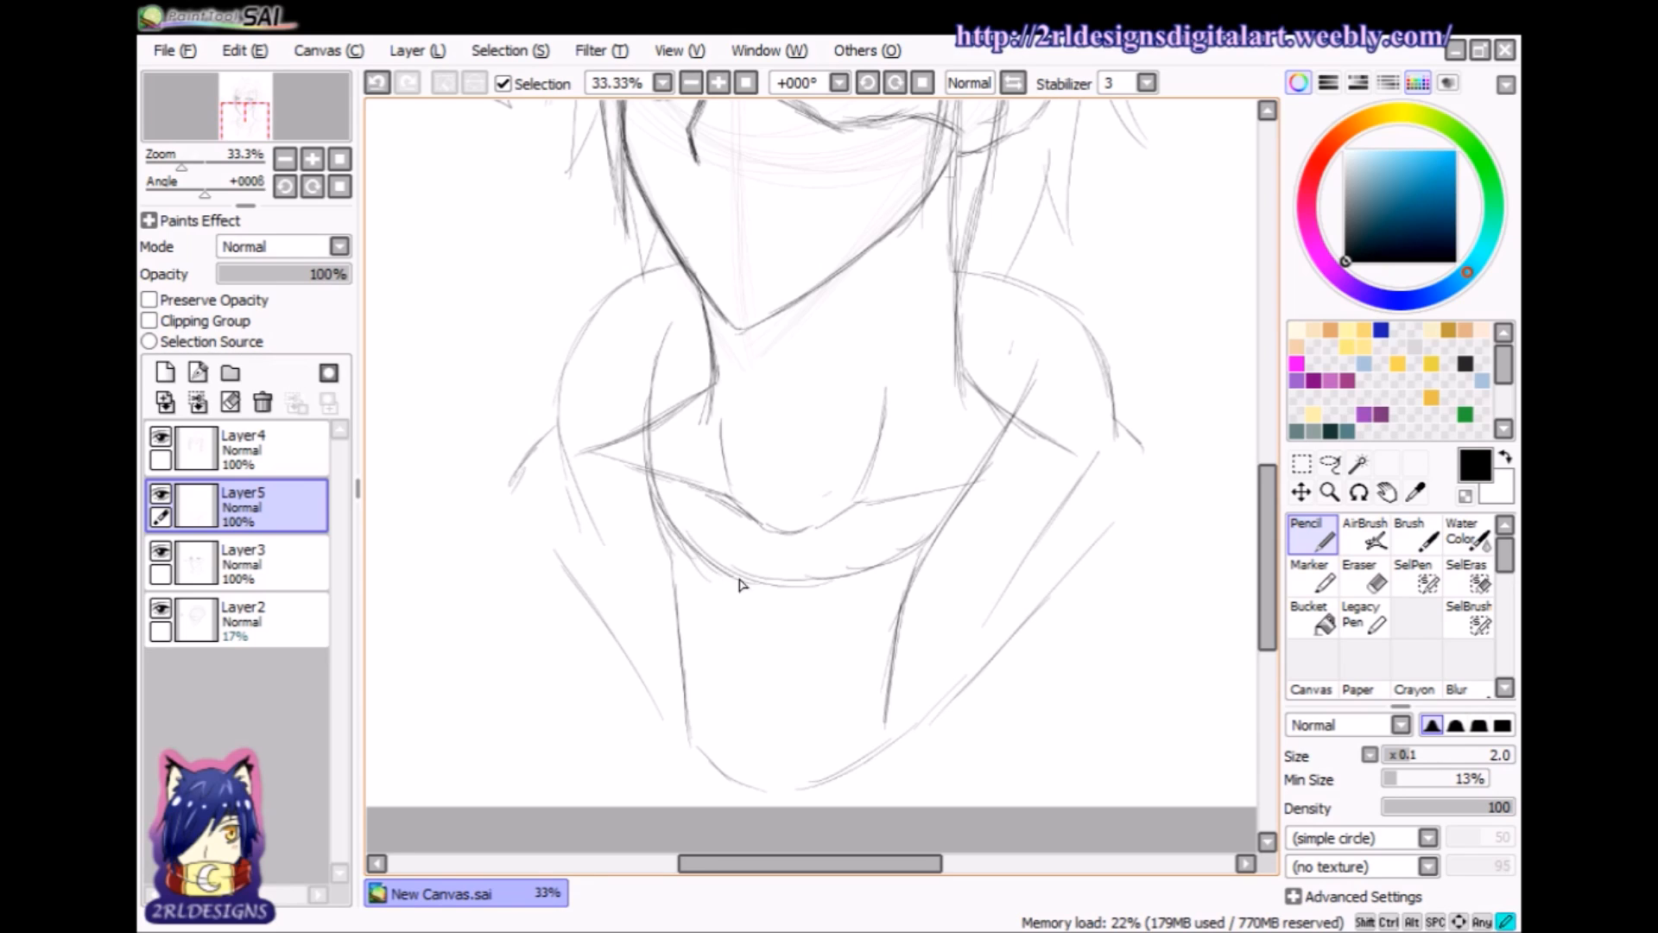
- Reinforce the rounded neckline with repeated pencil strokes from one collar opening edge to the other
left_click_drag(661, 527, 732, 573)
mouse_move(659, 516)
left_mouse_down()
mouse_move(770, 589)
mouse_move(831, 596)
mouse_move(907, 561)
left_mouse_up()
mouse_move(808, 588)
left_mouse_down()
mouse_move(895, 558)
mouse_move(867, 579)
mouse_move(840, 574)
mouse_move(898, 562)
left_mouse_up()
mouse_move(816, 588)
left_mouse_down()
mouse_move(926, 544)
mouse_move(880, 569)
left_mouse_up()
mouse_move(730, 574)
left_mouse_down()
mouse_move(800, 587)
mouse_move(752, 580)
mouse_move(842, 572)
mouse_move(955, 529)
left_mouse_up()
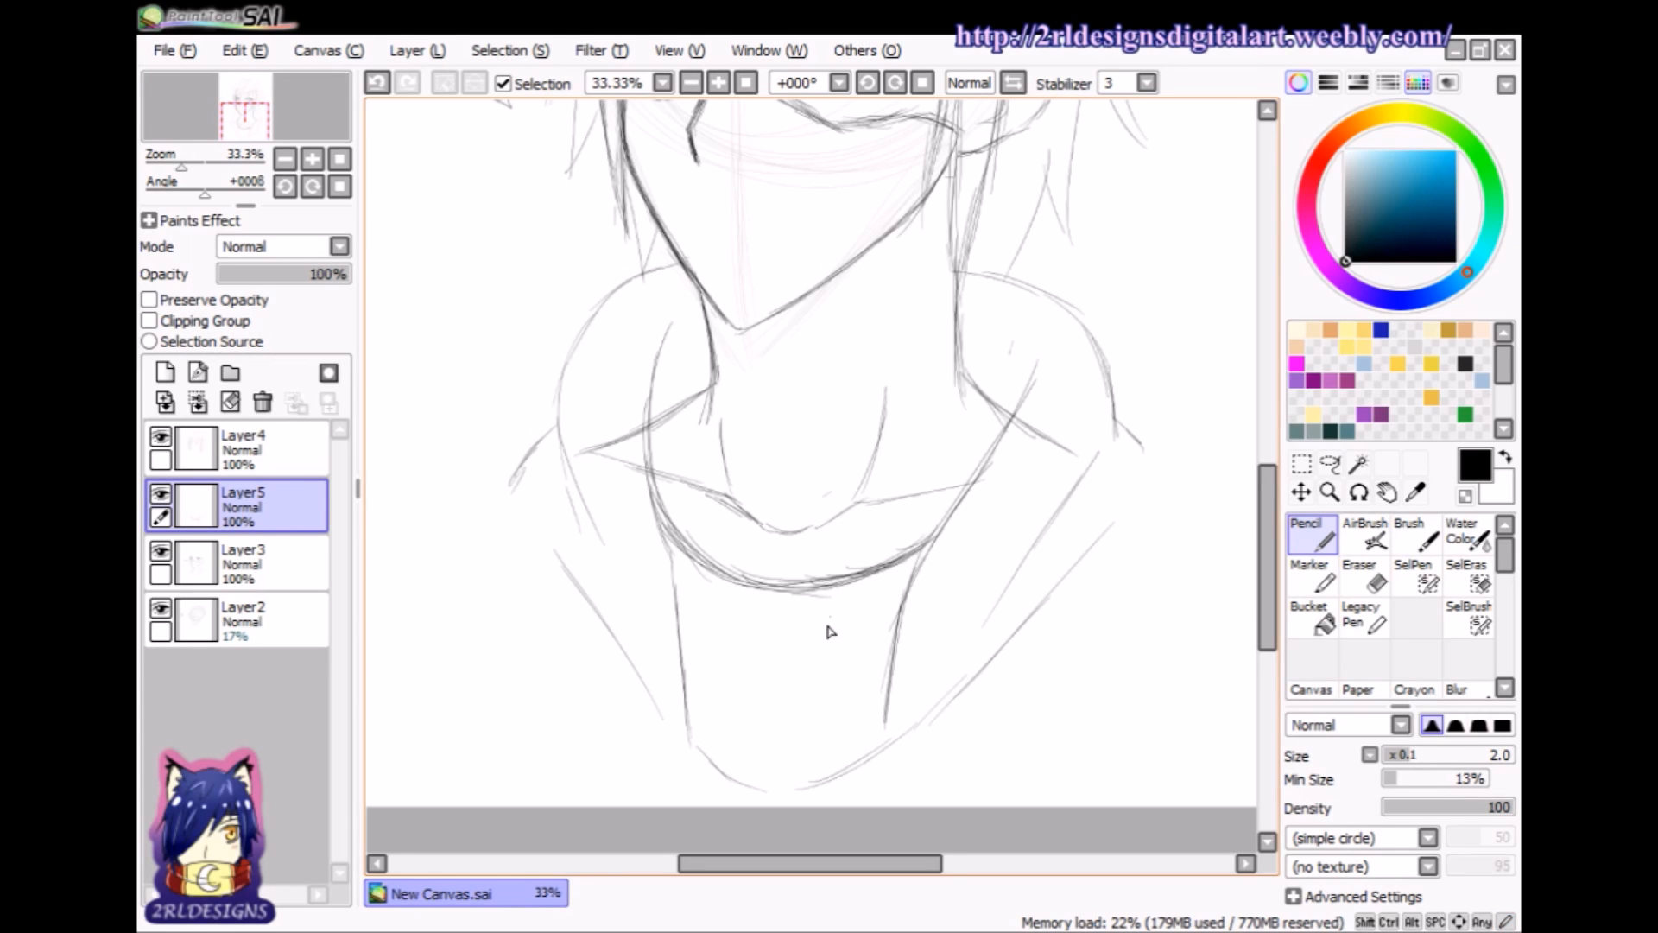
- Draw two near-vertical lines from the neckline down to the collar's bottom curve
left_click_drag(836, 590, 820, 747)
left_click_drag(831, 620, 817, 786)
left_click_drag(718, 605, 726, 771)
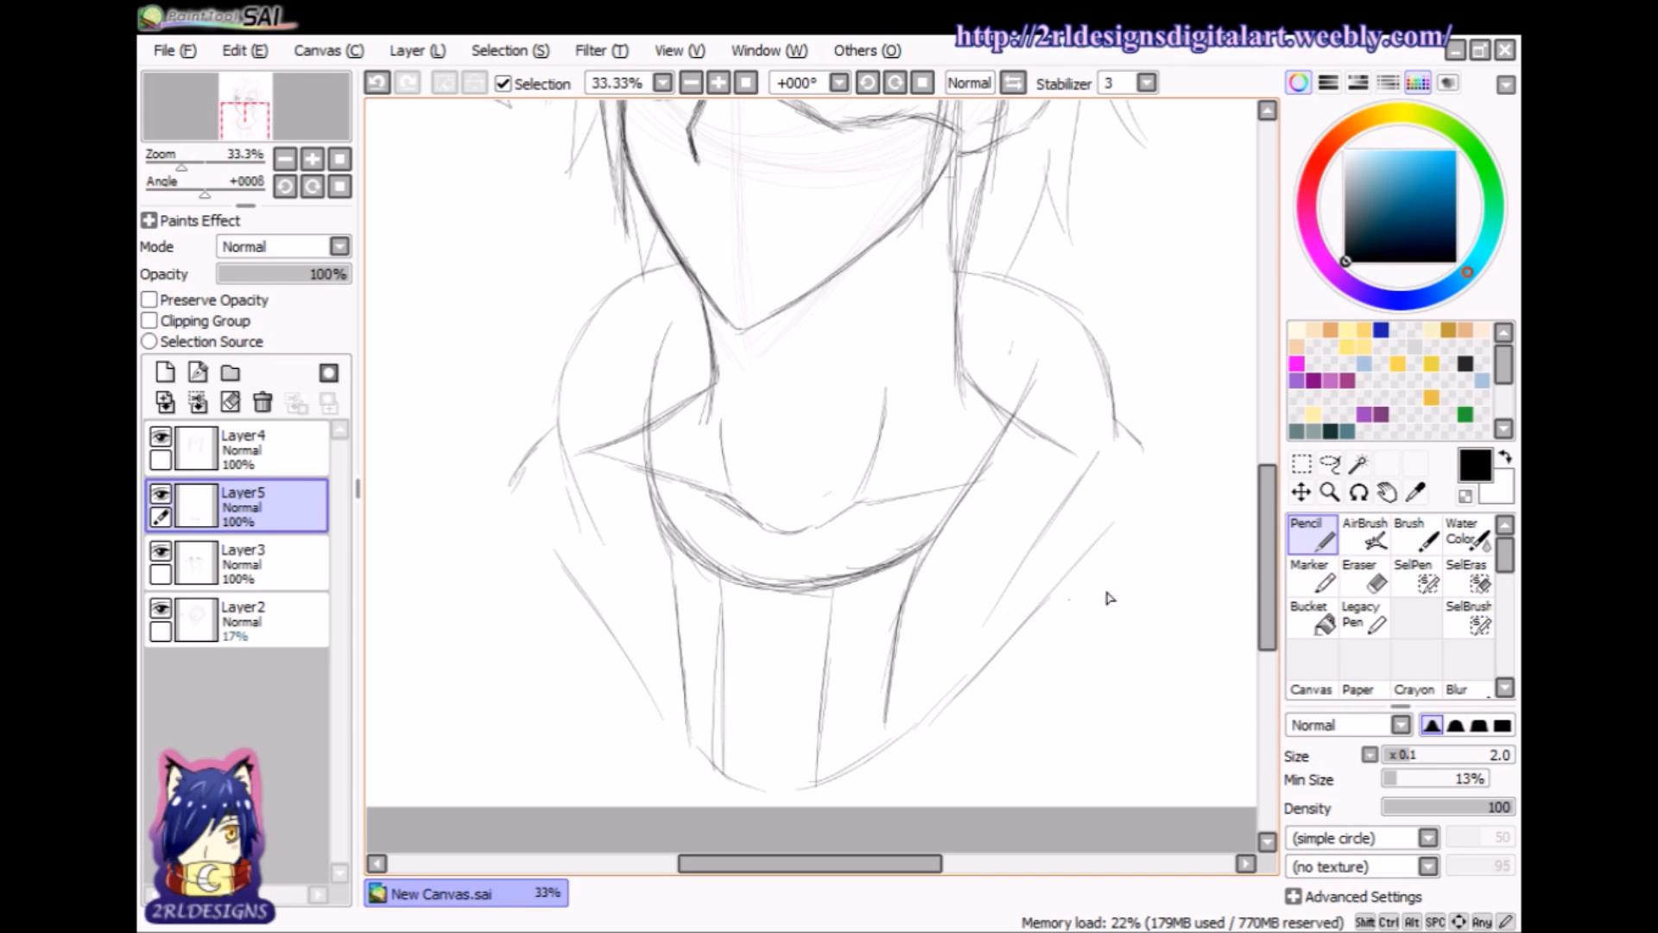
- Sketch a long curved double-line strip beside the left shoulder as the inner rim of a shoulder pad
mouse_move(1266, 554)
left_mouse_down()
mouse_move(1285, 435)
mouse_move(1292, 540)
left_mouse_up()
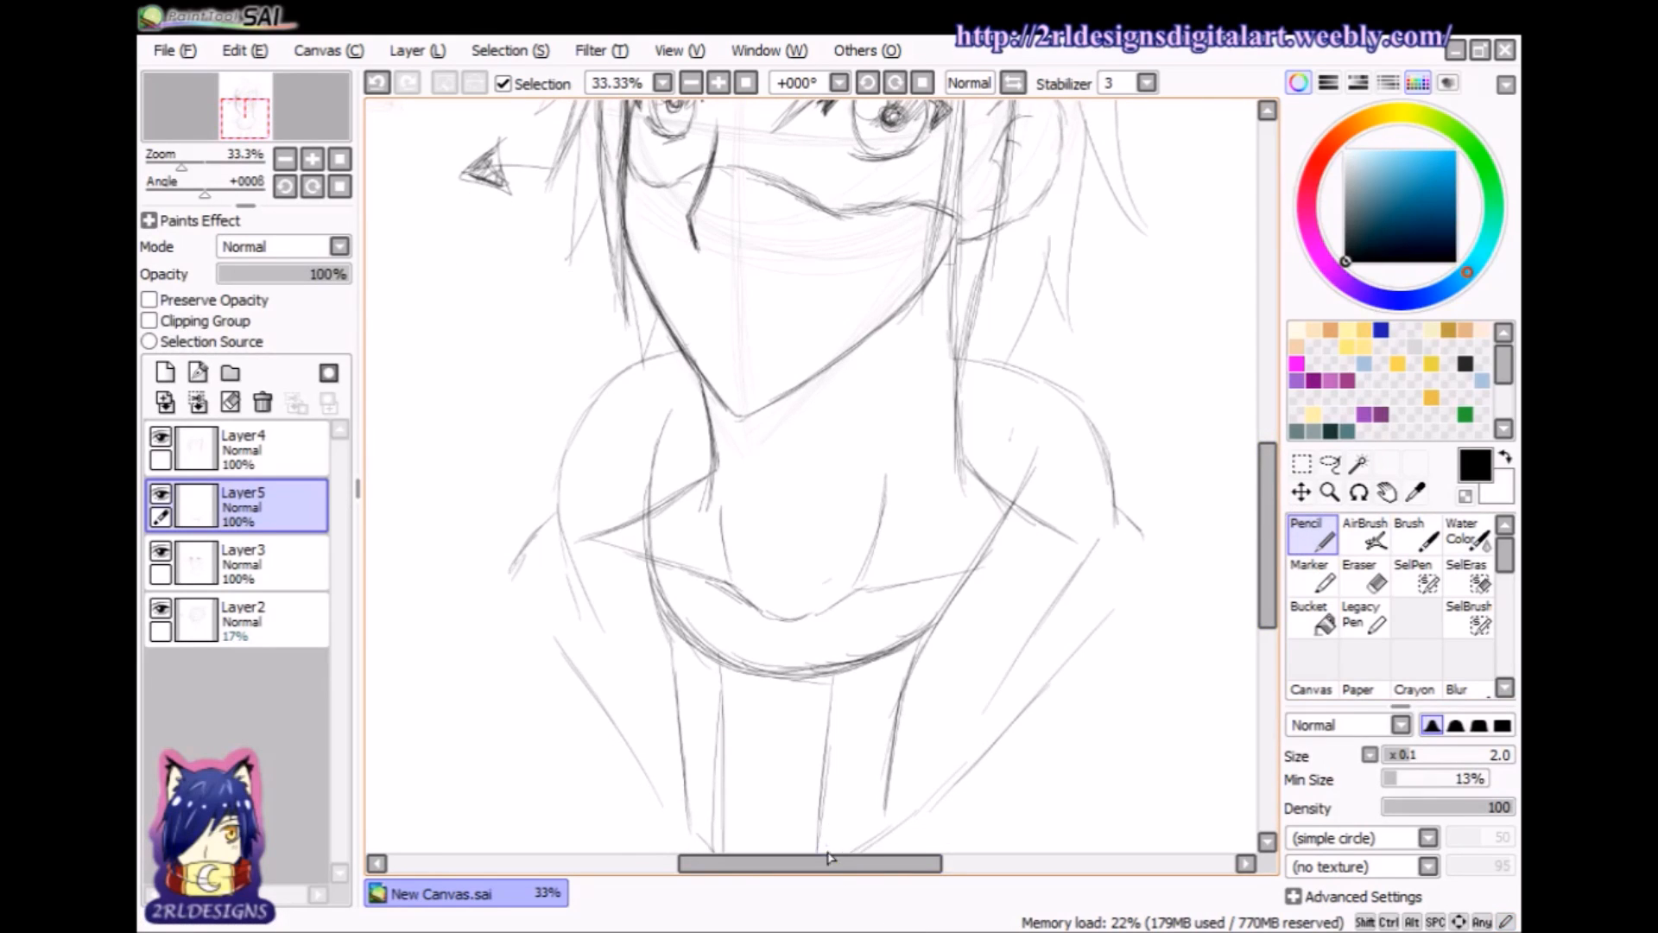
left_click_drag(829, 867, 789, 867)
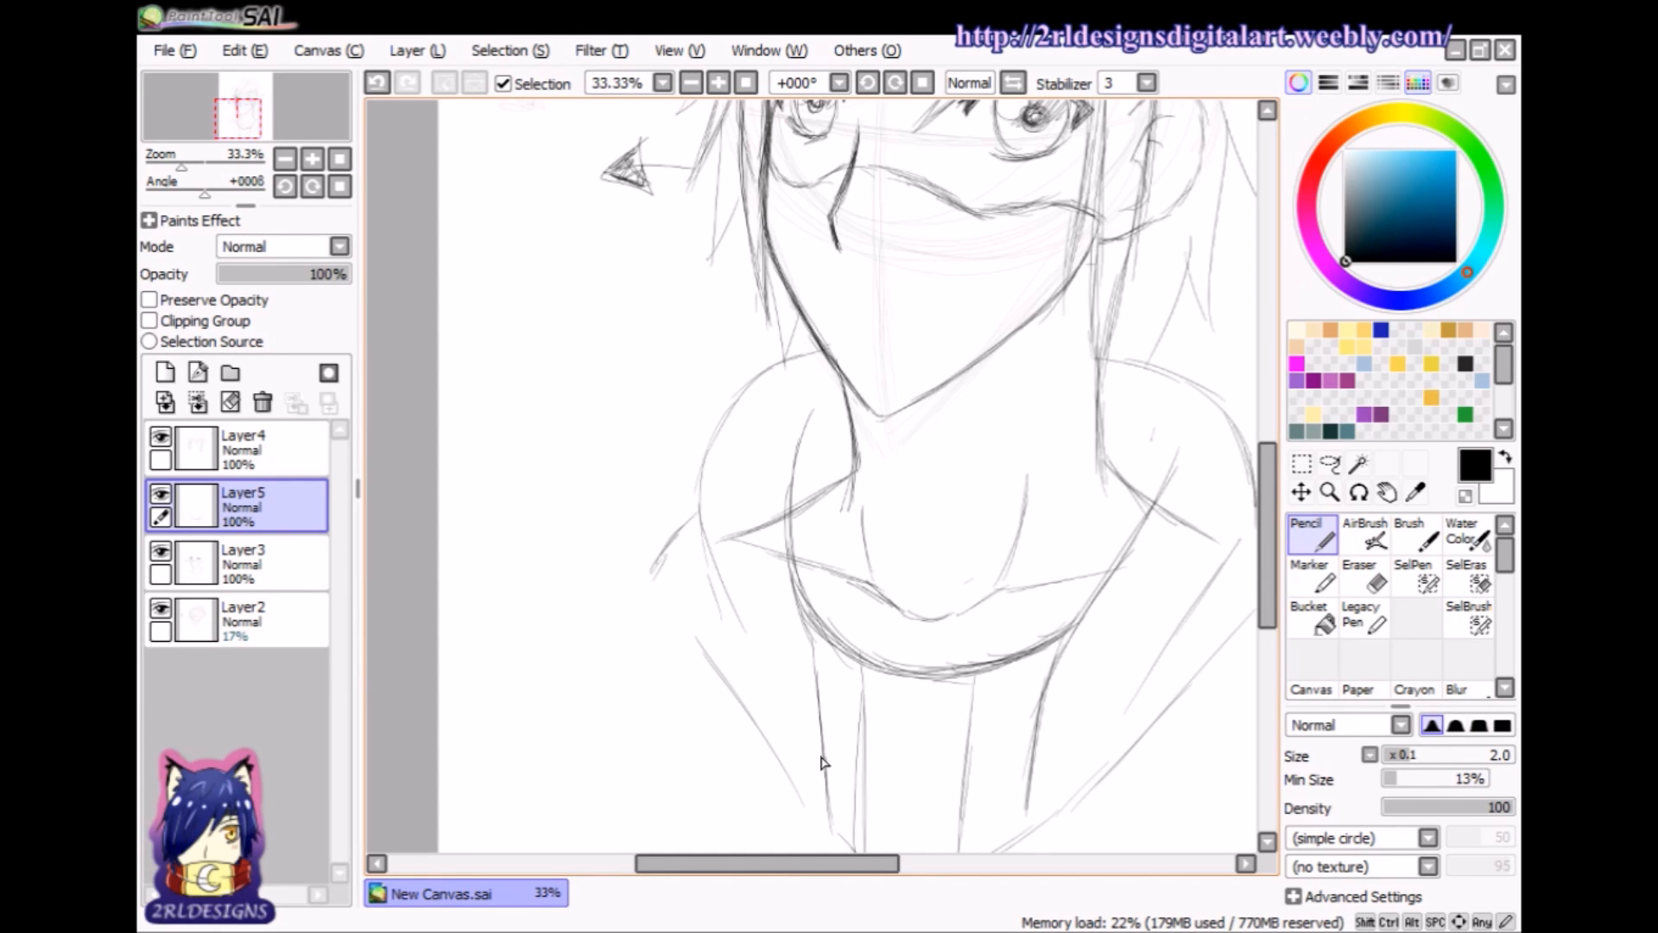
left_click_drag(661, 423, 662, 660)
left_click_drag(657, 440, 642, 696)
mouse_move(659, 494)
left_mouse_down()
mouse_move(654, 619)
mouse_move(610, 771)
left_mouse_up()
left_click_drag(654, 599, 572, 823)
mouse_move(628, 426)
left_mouse_down()
mouse_move(652, 429)
mouse_move(651, 519)
mouse_move(619, 634)
left_mouse_up()
left_click_drag(633, 510, 609, 722)
left_click_drag(622, 641, 576, 779)
left_click_drag(609, 699, 533, 867)
mouse_move(596, 746)
left_mouse_down()
mouse_move(544, 836)
mouse_move(587, 813)
mouse_move(618, 741)
left_mouse_up()
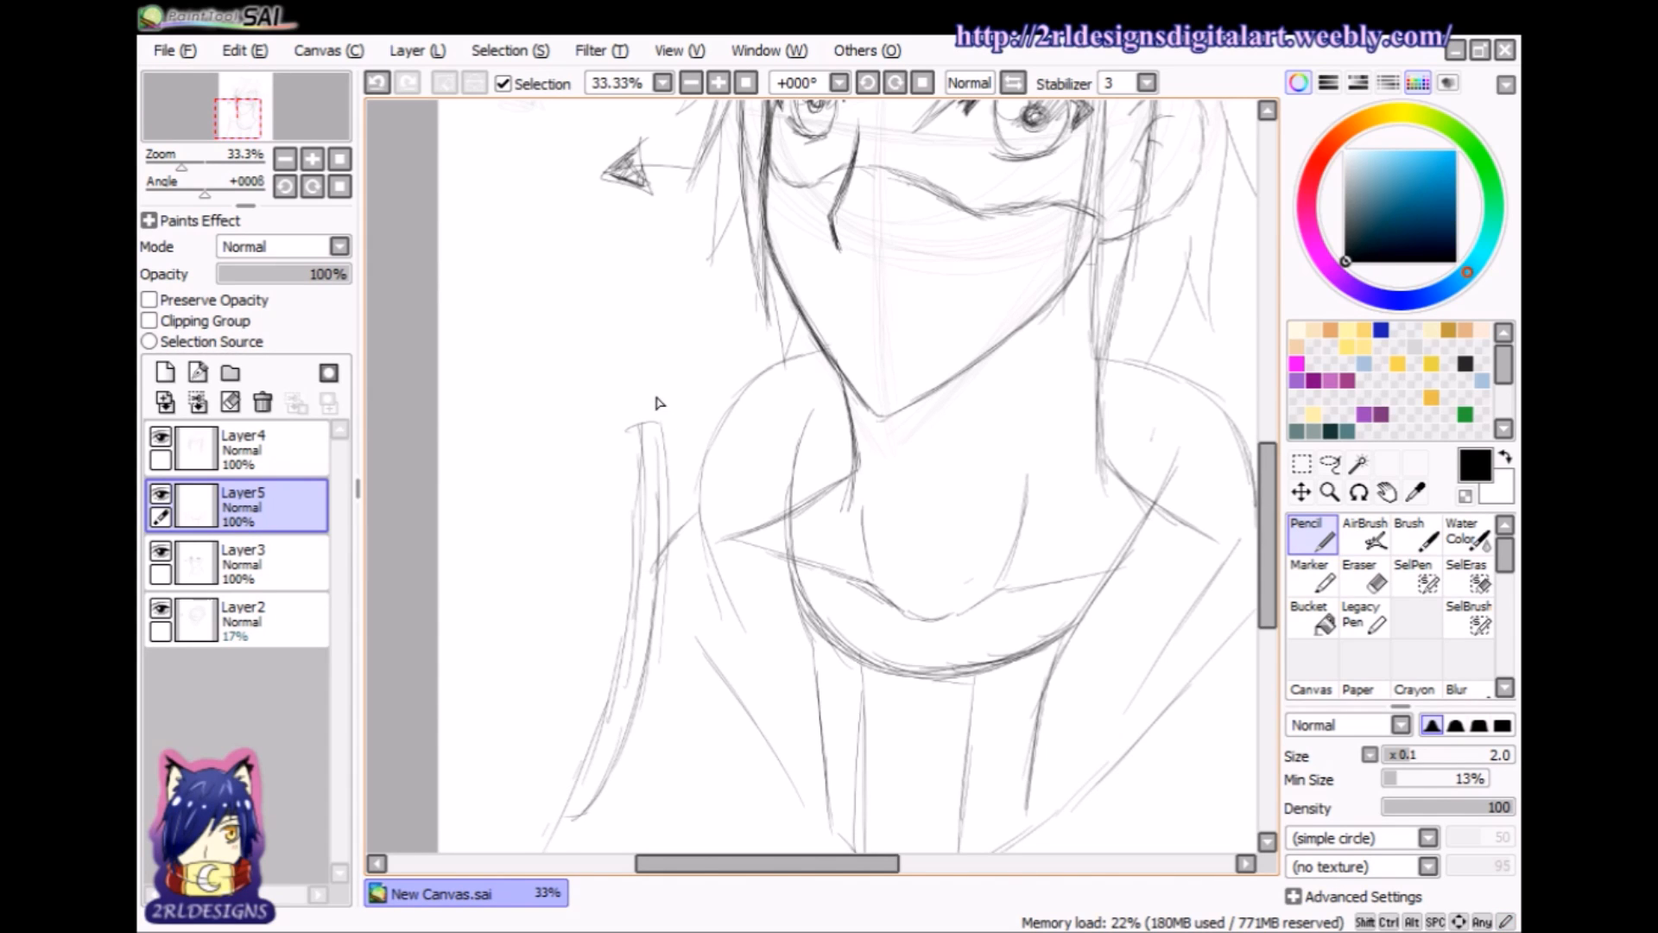
- Select the curved strip with a freehand selection, move it slightly up and closer to the left shoulder, and deselect
left_click(1330, 464)
mouse_move(643, 364)
left_mouse_down()
mouse_move(516, 816)
mouse_move(692, 666)
mouse_move(657, 337)
left_mouse_up()
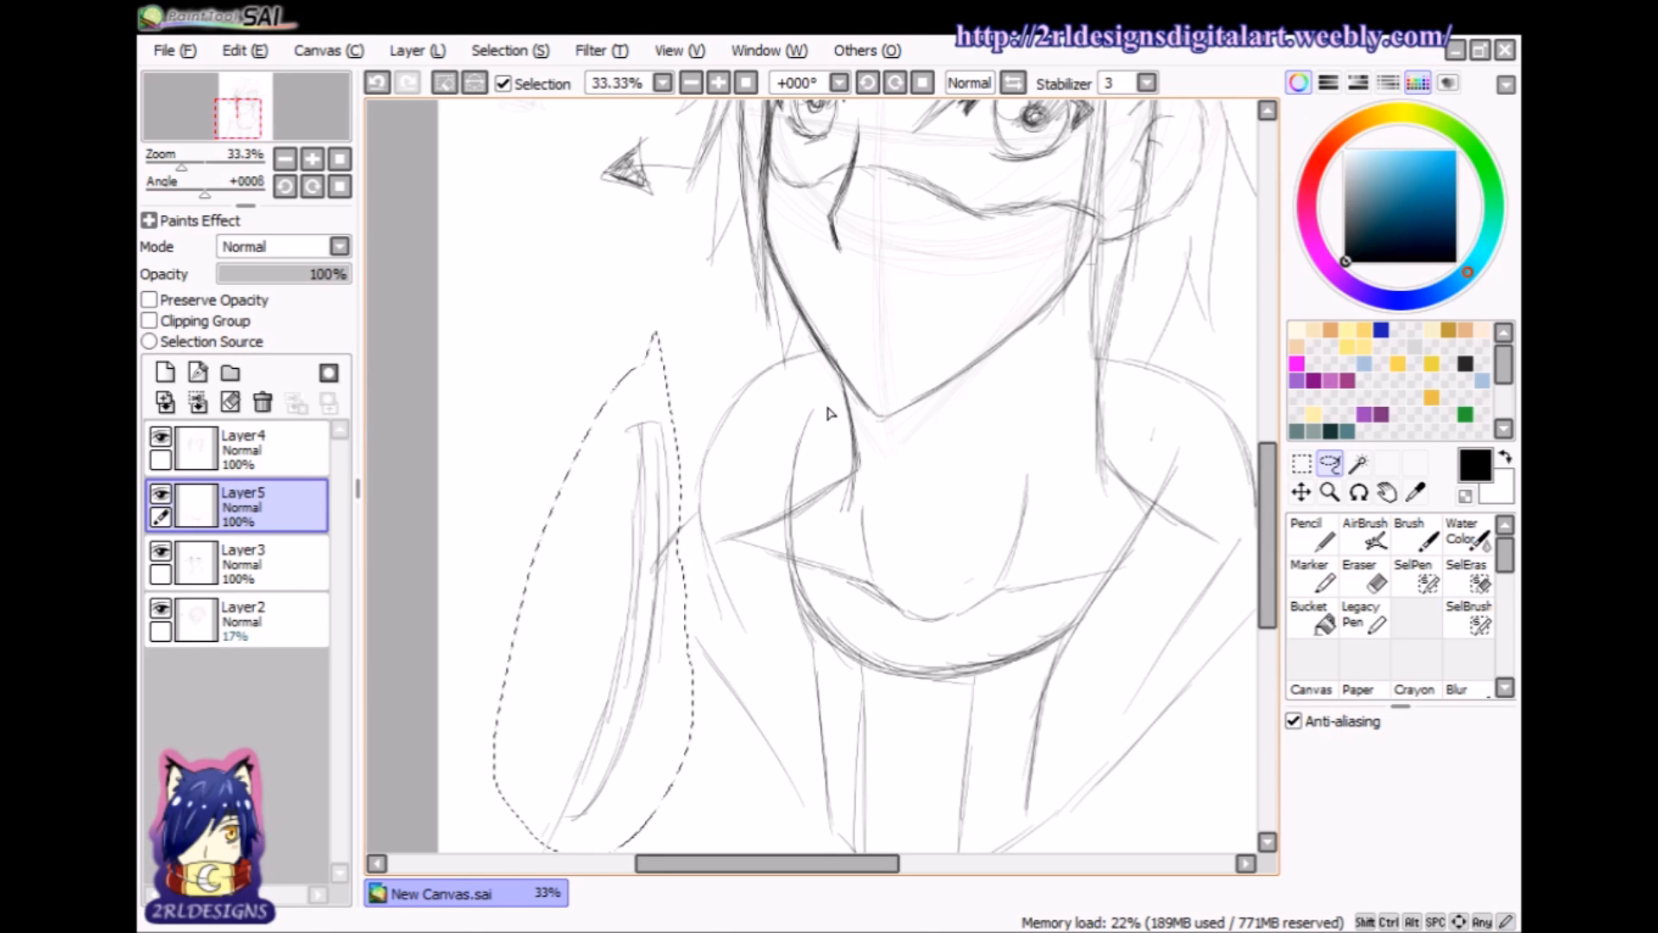
key("ctrl+t")
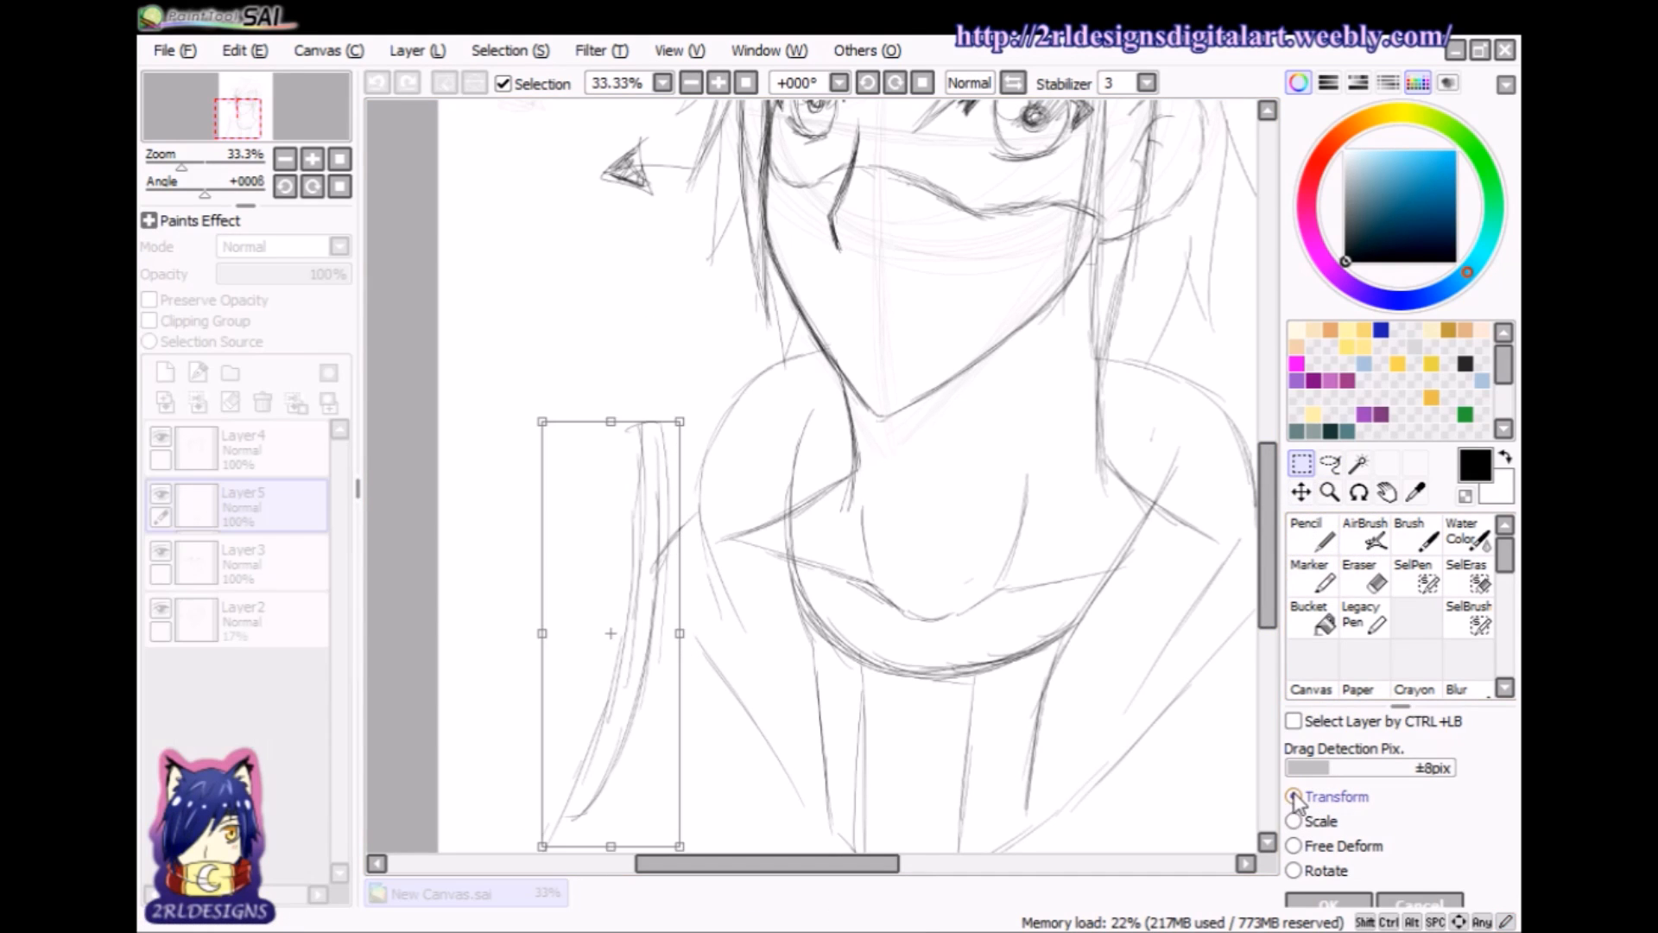
mouse_move(643, 578)
left_mouse_down()
mouse_move(666, 581)
mouse_move(656, 591)
left_mouse_up()
left_click(1329, 900)
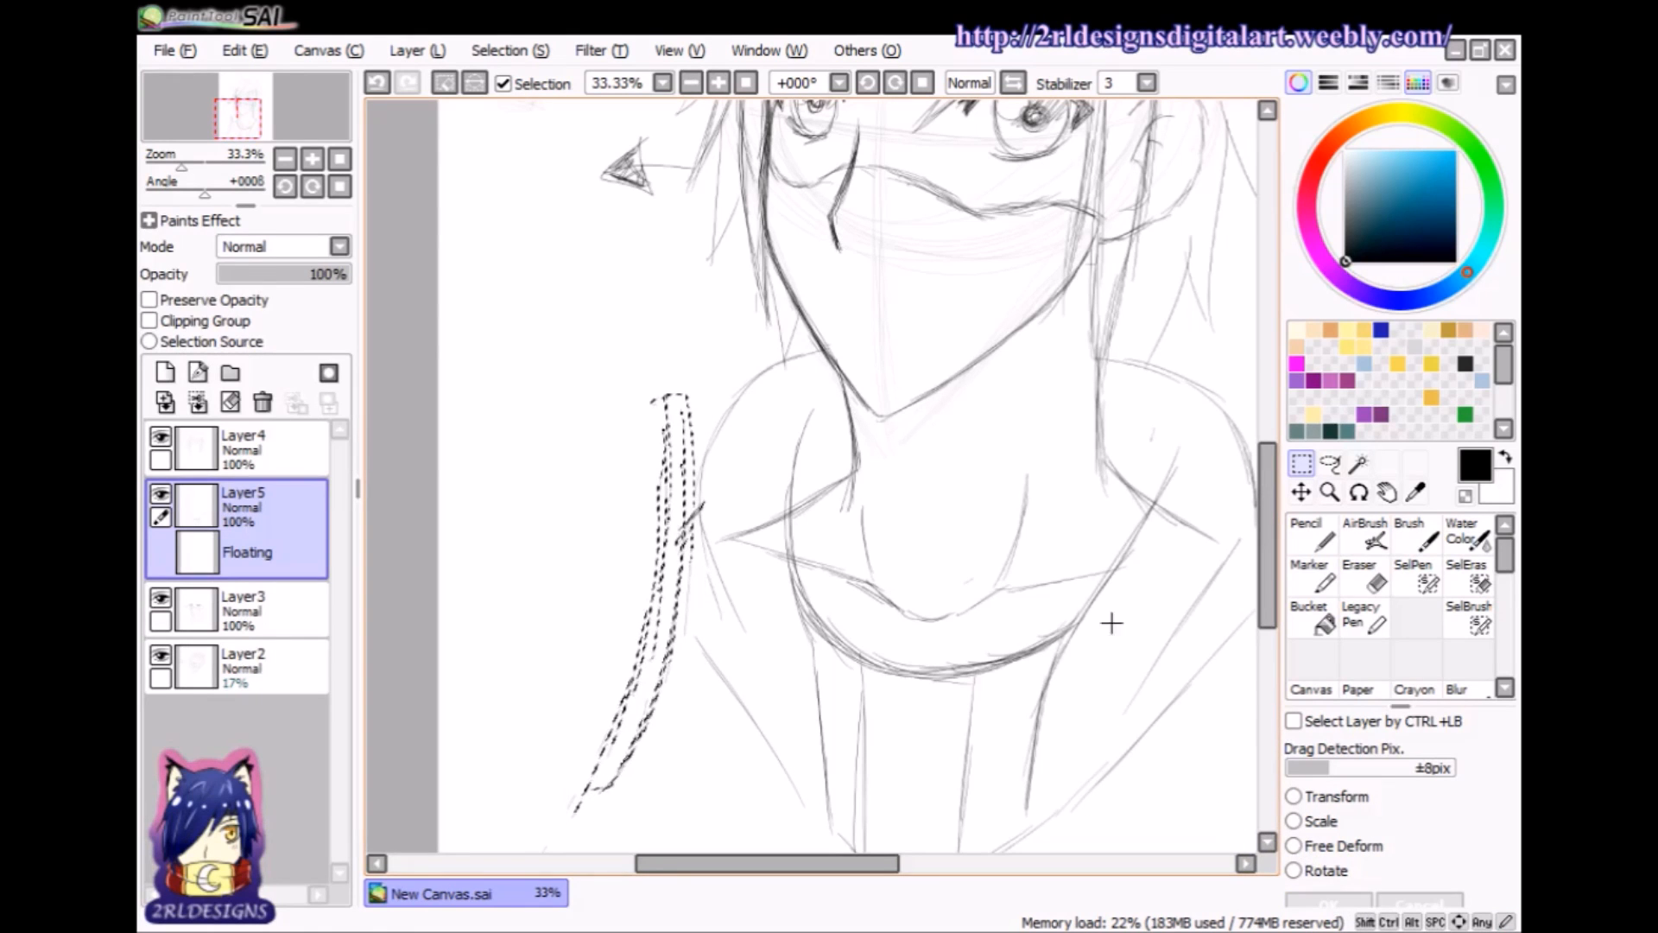
key("ctrl+d")
- Sketch a narrow tilted oval outside the strip and erase its inner side and lower end
left_click(1312, 538)
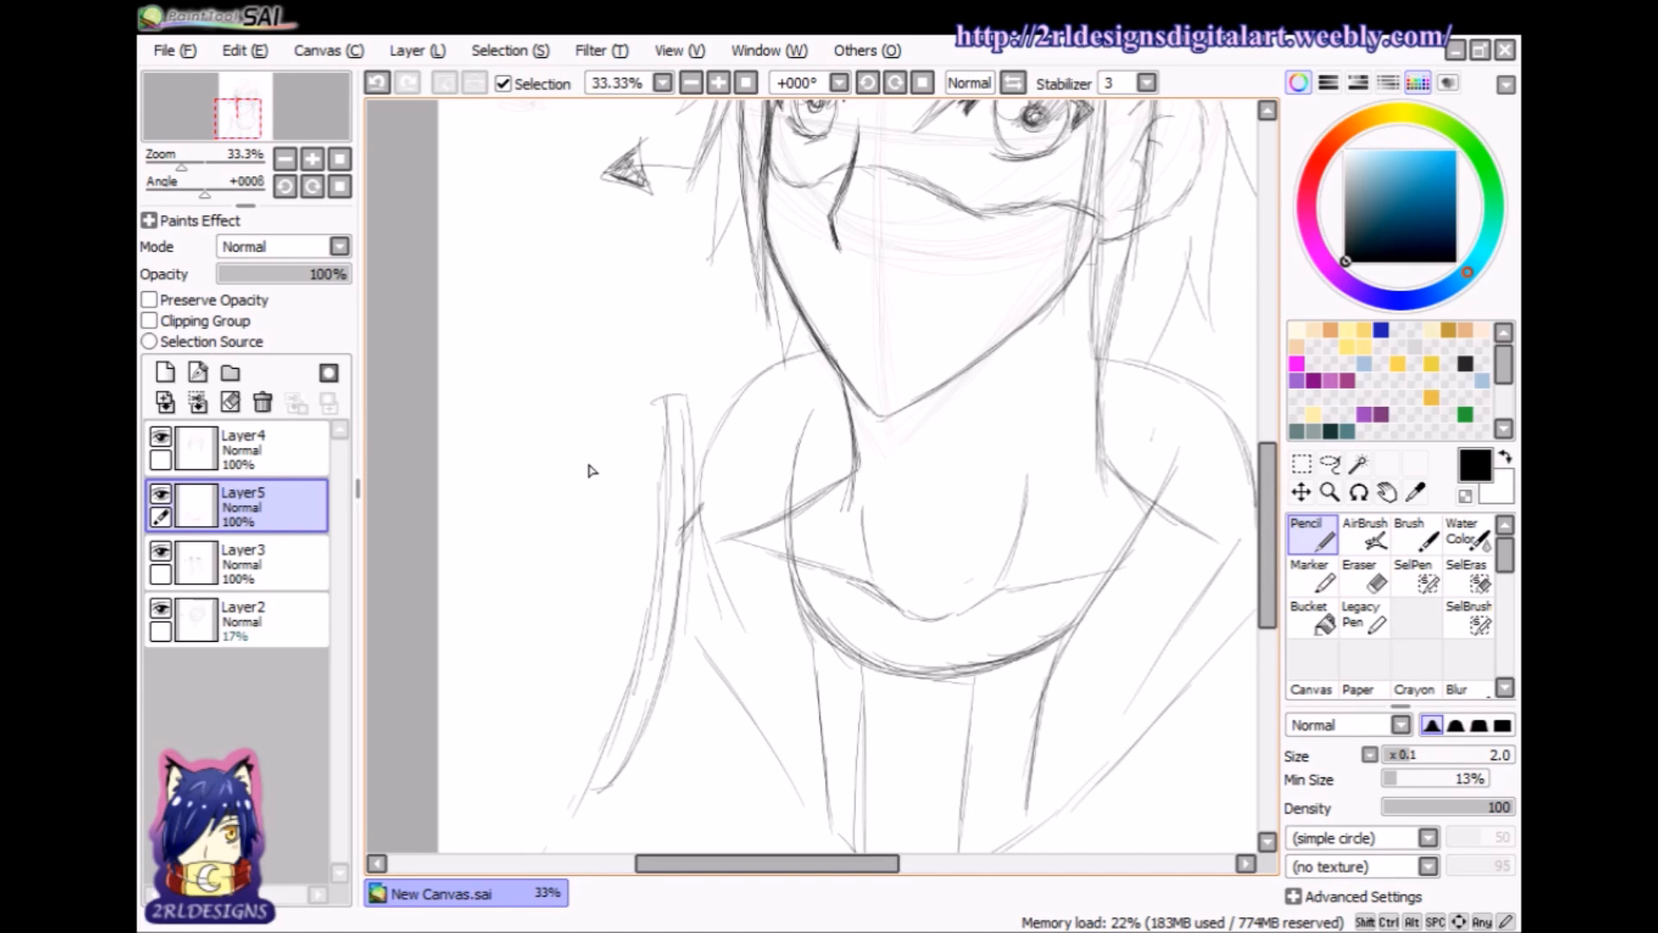
mouse_move(547, 485)
left_mouse_down()
mouse_move(566, 488)
mouse_move(567, 542)
mouse_move(517, 640)
left_mouse_up()
mouse_move(540, 486)
left_mouse_down()
mouse_move(493, 591)
mouse_move(510, 641)
left_mouse_up()
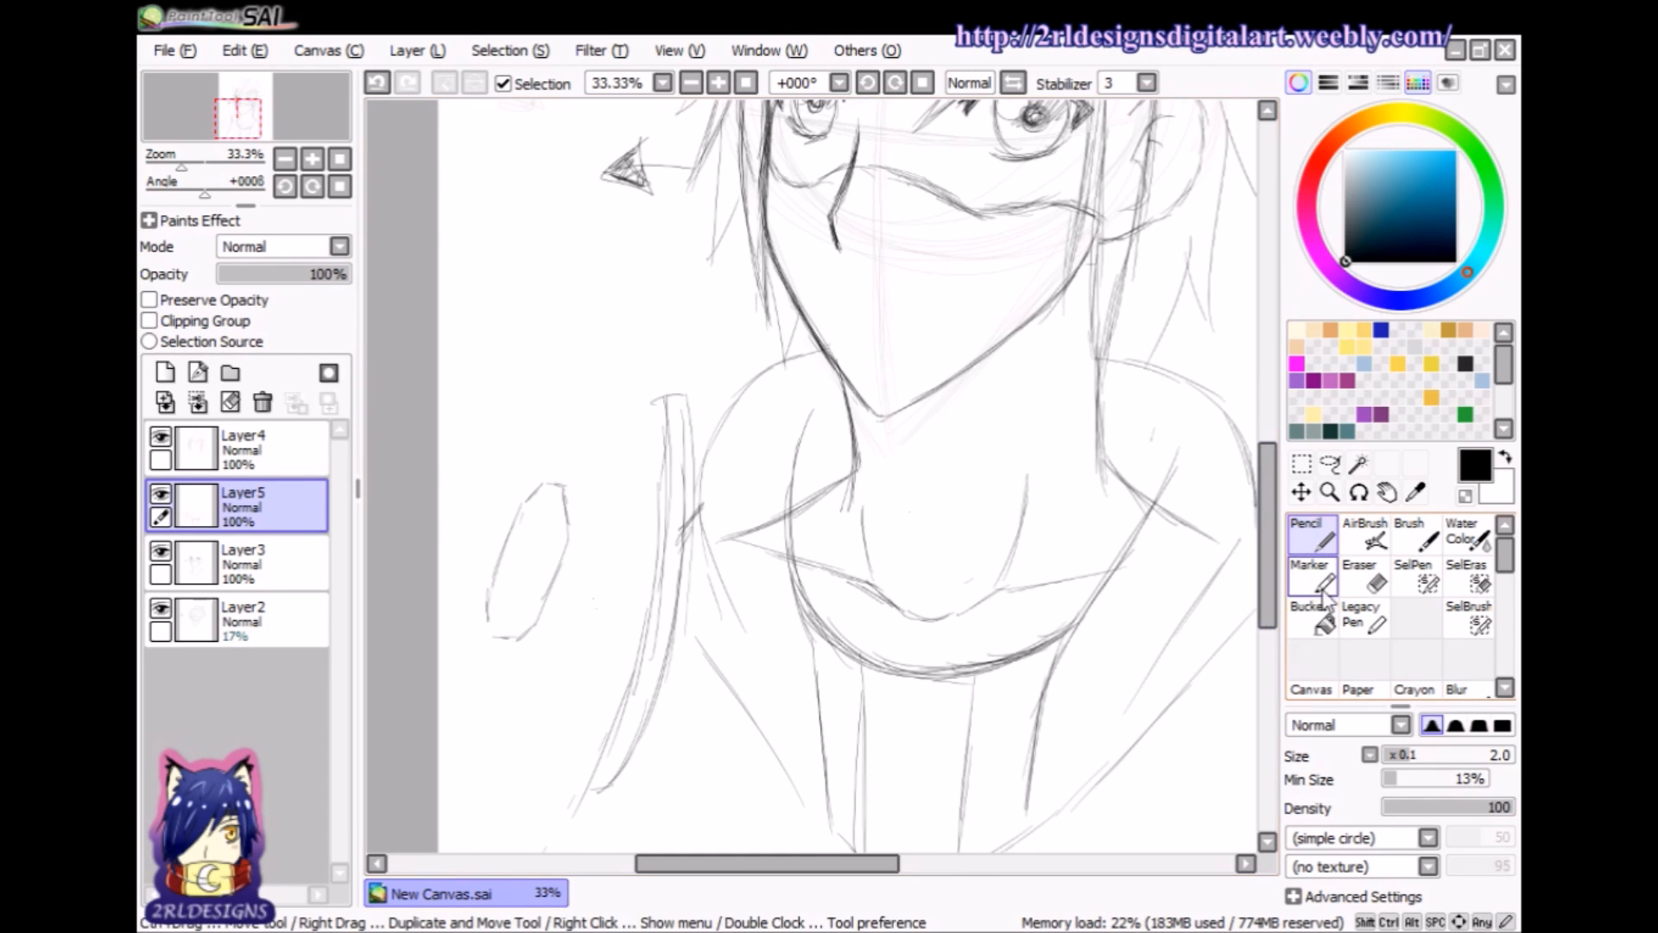
left_click(1360, 574)
left_click_drag(544, 530, 502, 661)
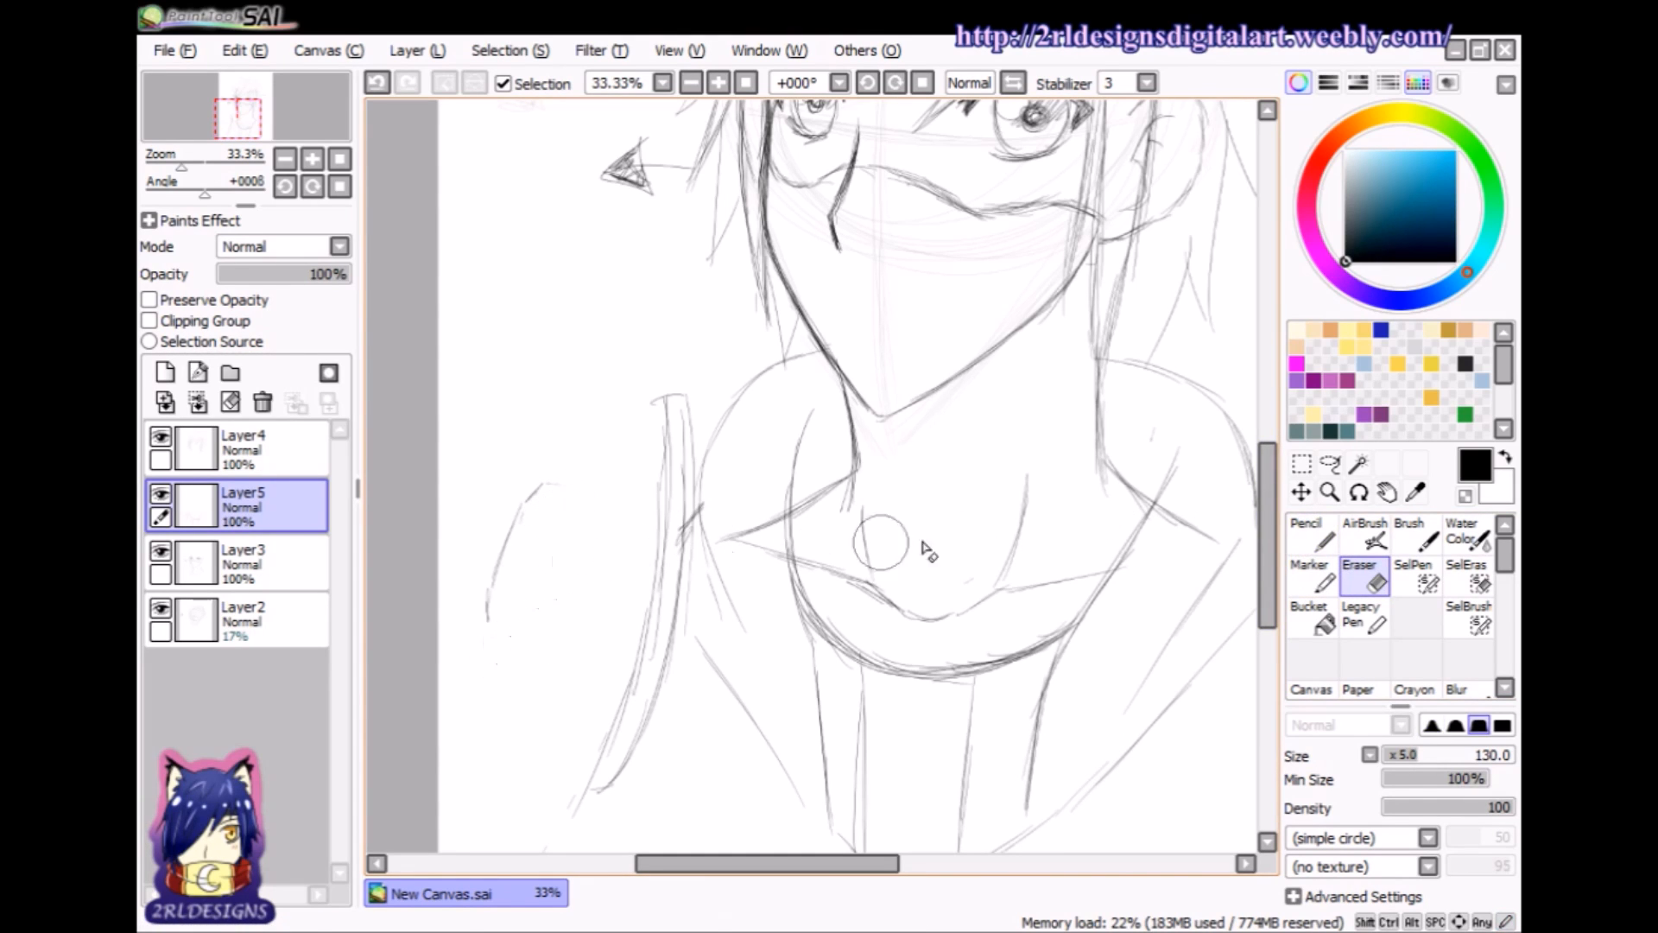
- Connect the strip's top to the oval with a sloping edge and redraw the oval's inner side
left_click(1313, 536)
left_click_drag(664, 397, 643, 413)
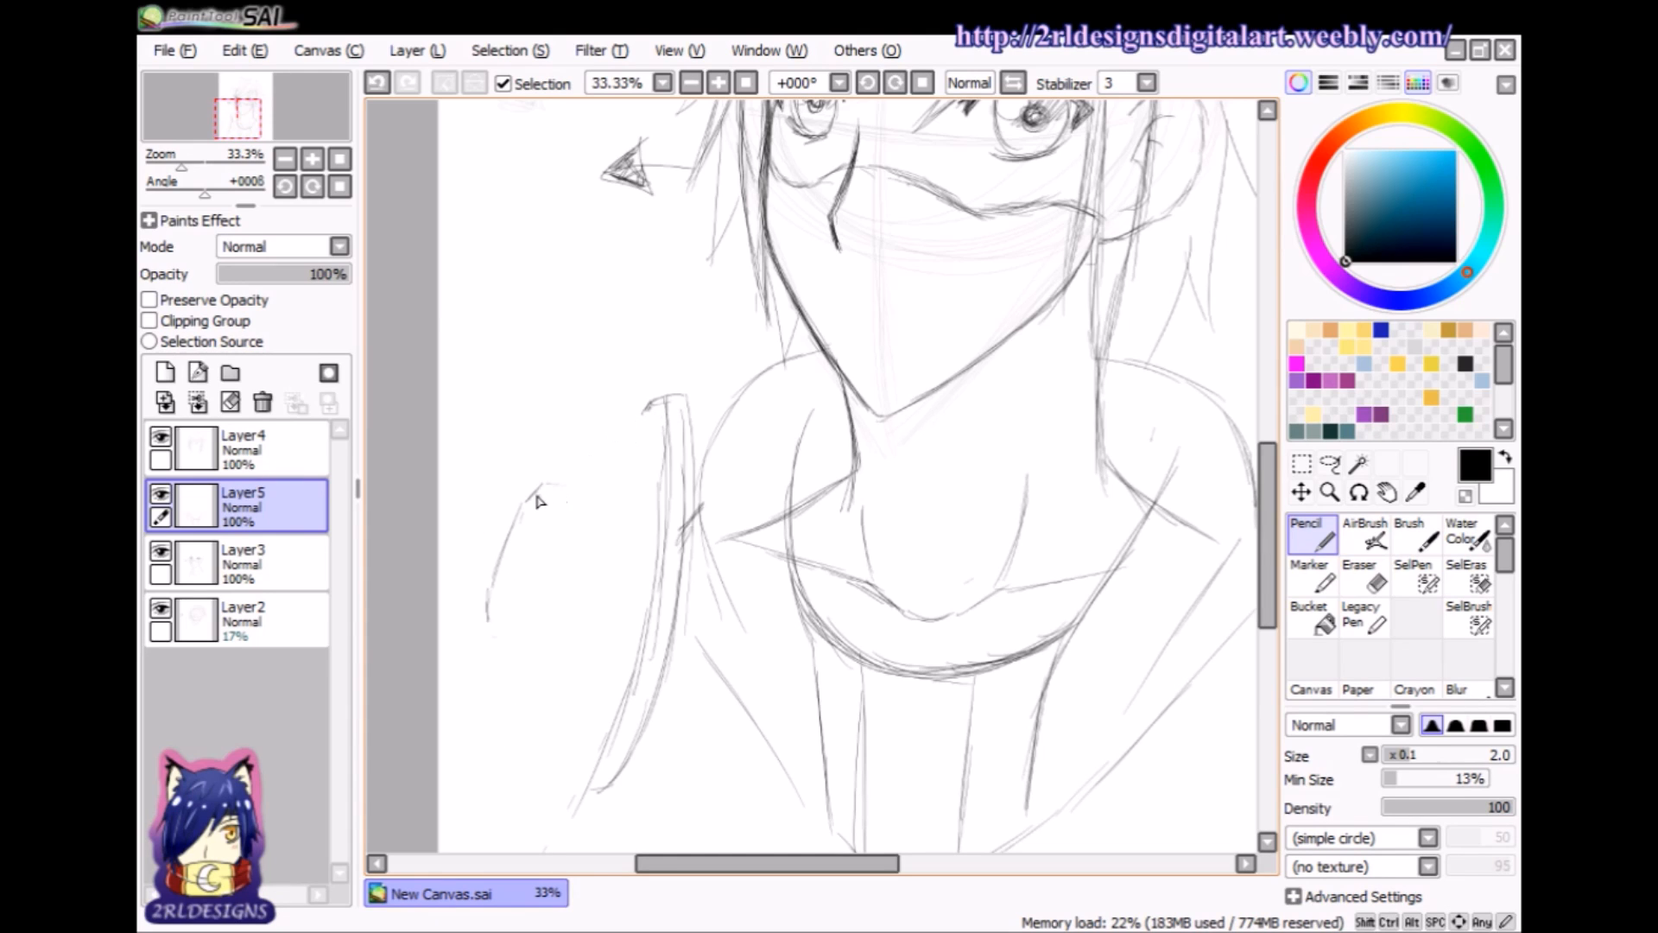
left_click_drag(550, 543, 527, 596)
left_click_drag(611, 435, 533, 492)
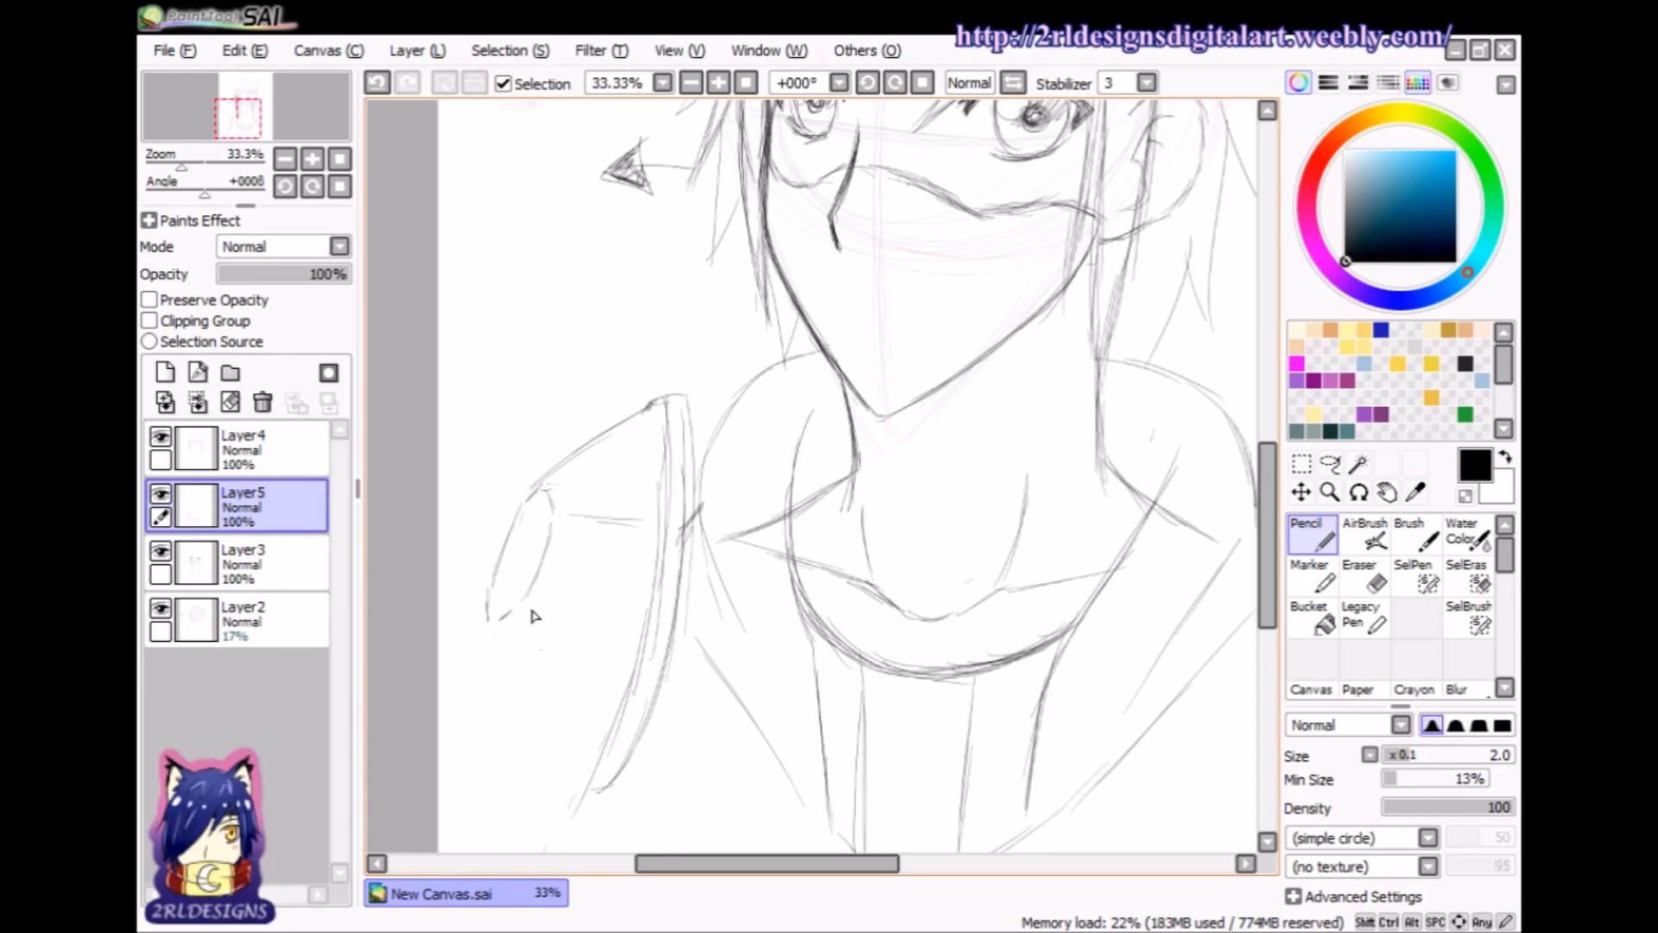
- Draw the left shoulder pad's lower outer edge from the oval down to the strip's end, undoing and redrawing the first attempt
left_click_drag(491, 622, 497, 706)
key("ctrl+z")
key("ctrl+z")
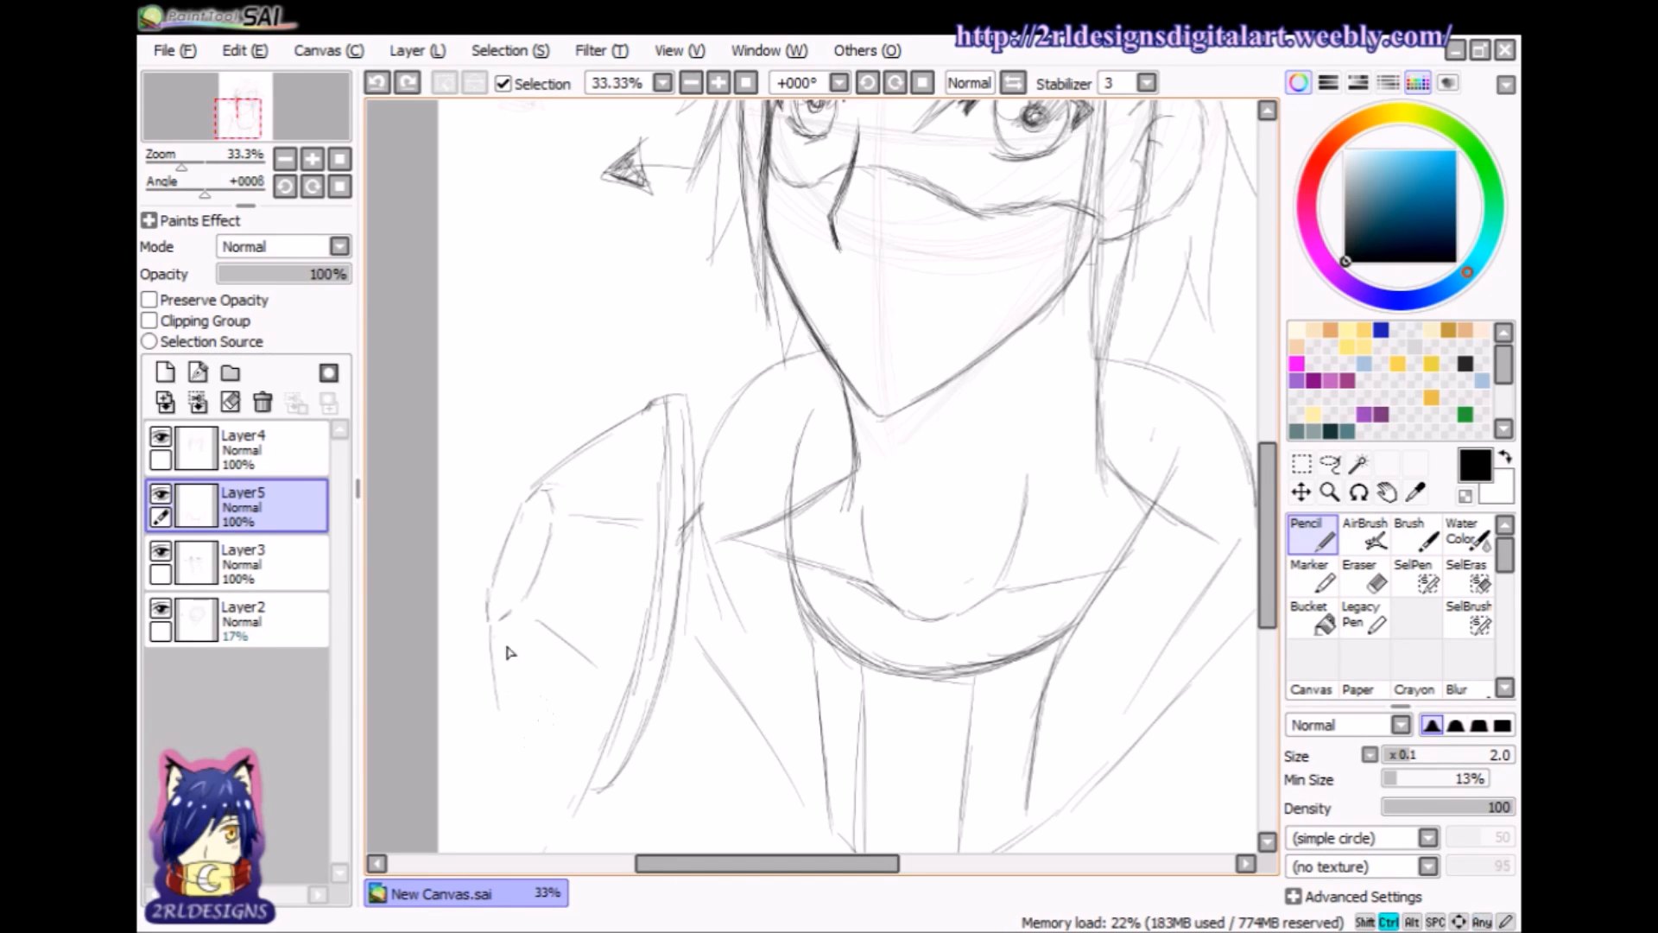
left_click_drag(507, 733, 584, 789)
mouse_move(742, 867)
left_mouse_down()
mouse_move(760, 862)
mouse_move(737, 863)
left_mouse_up()
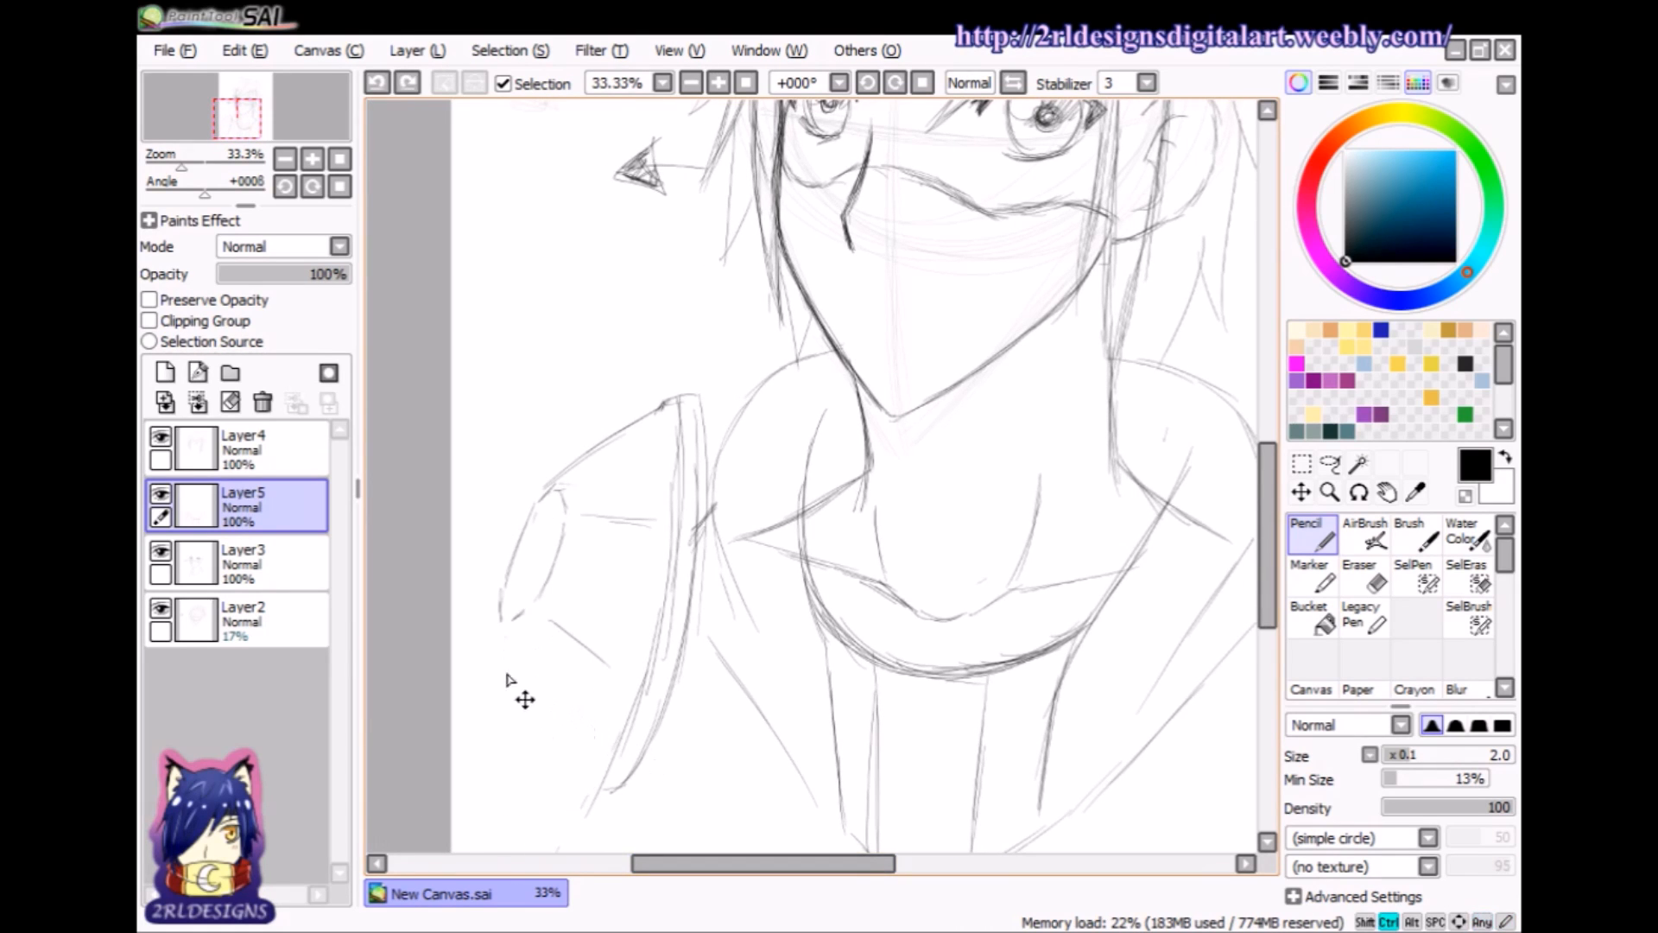
left_click_drag(504, 635, 515, 729)
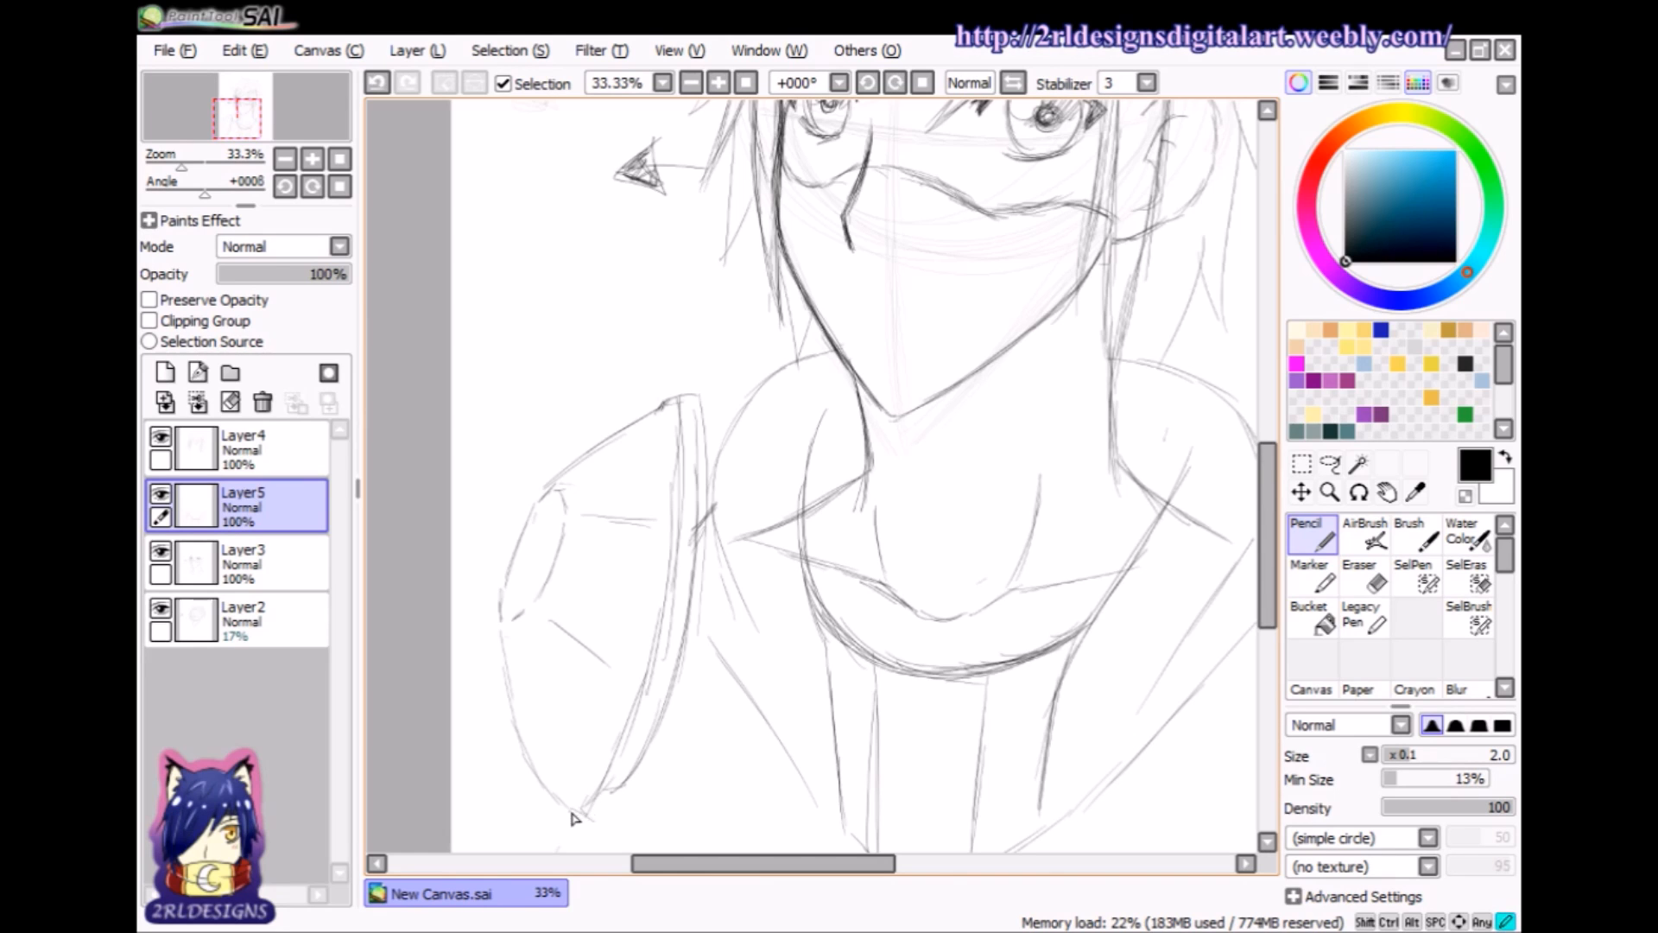
- Set the eraser size to 40 and tidy the left shoulder pad's pointed lower end
mouse_move(783, 862)
left_mouse_down()
mouse_move(819, 869)
mouse_move(796, 869)
left_mouse_up()
left_click(1363, 577)
left_click(1410, 753)
left_click_drag(1410, 755, 1403, 757)
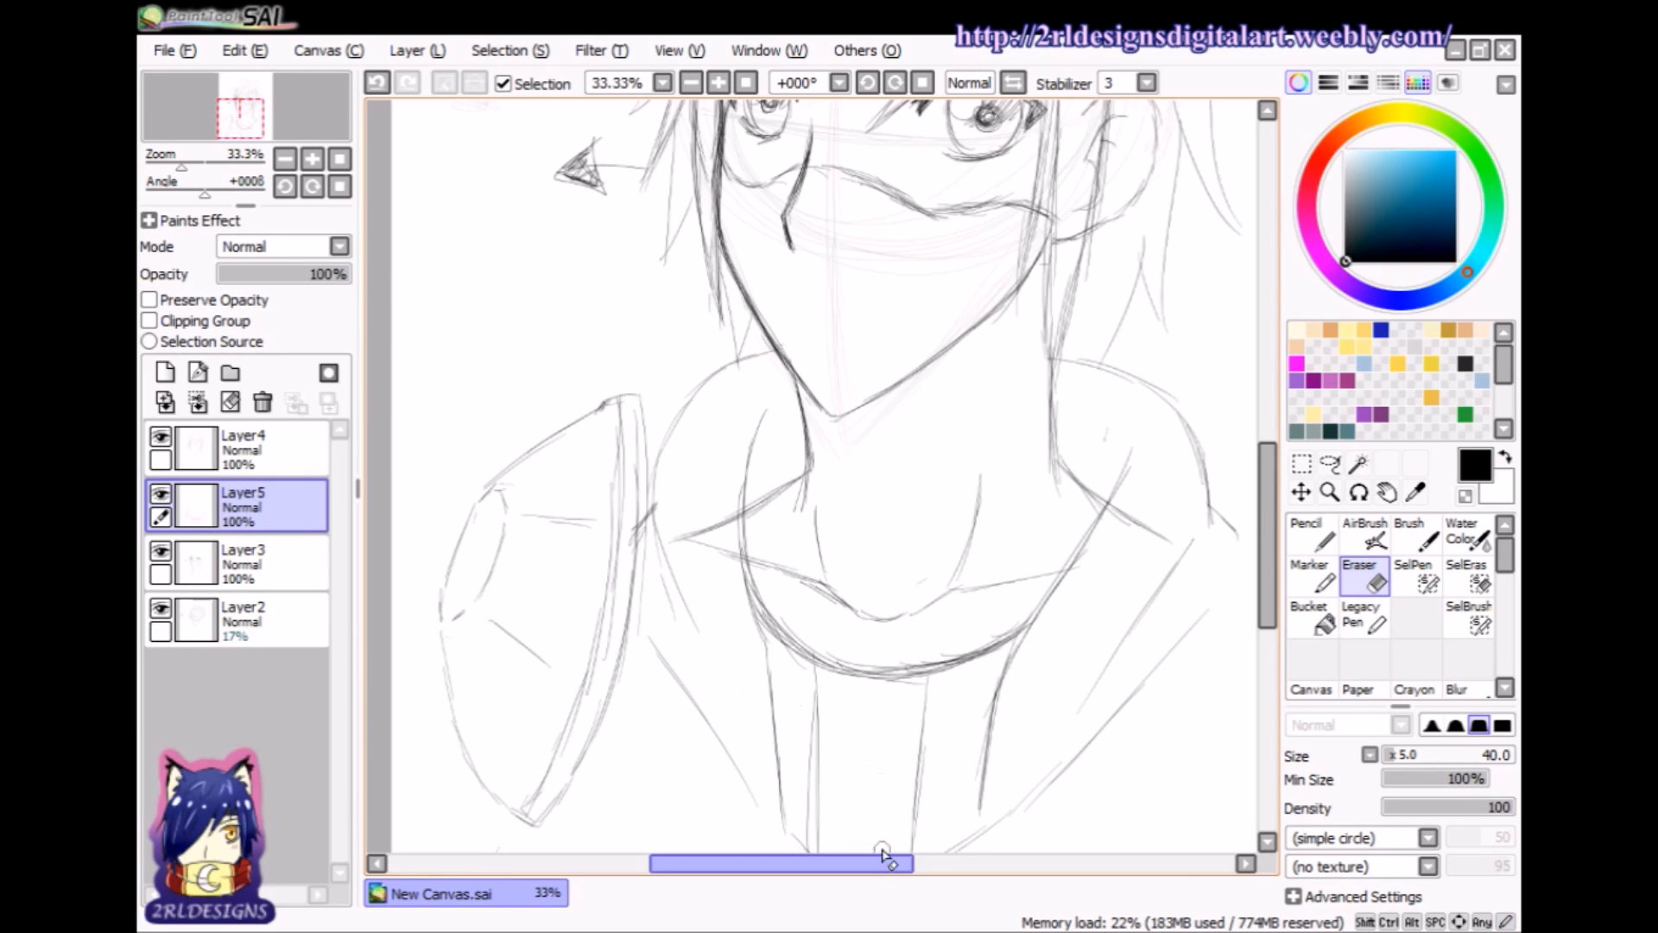
- Select the whole left shoulder pad with a freehand selection, trimming it along the pad's inner rim
left_click(1330, 464)
mouse_move(657, 339)
left_mouse_down()
mouse_move(342, 568)
mouse_move(462, 902)
left_mouse_up()
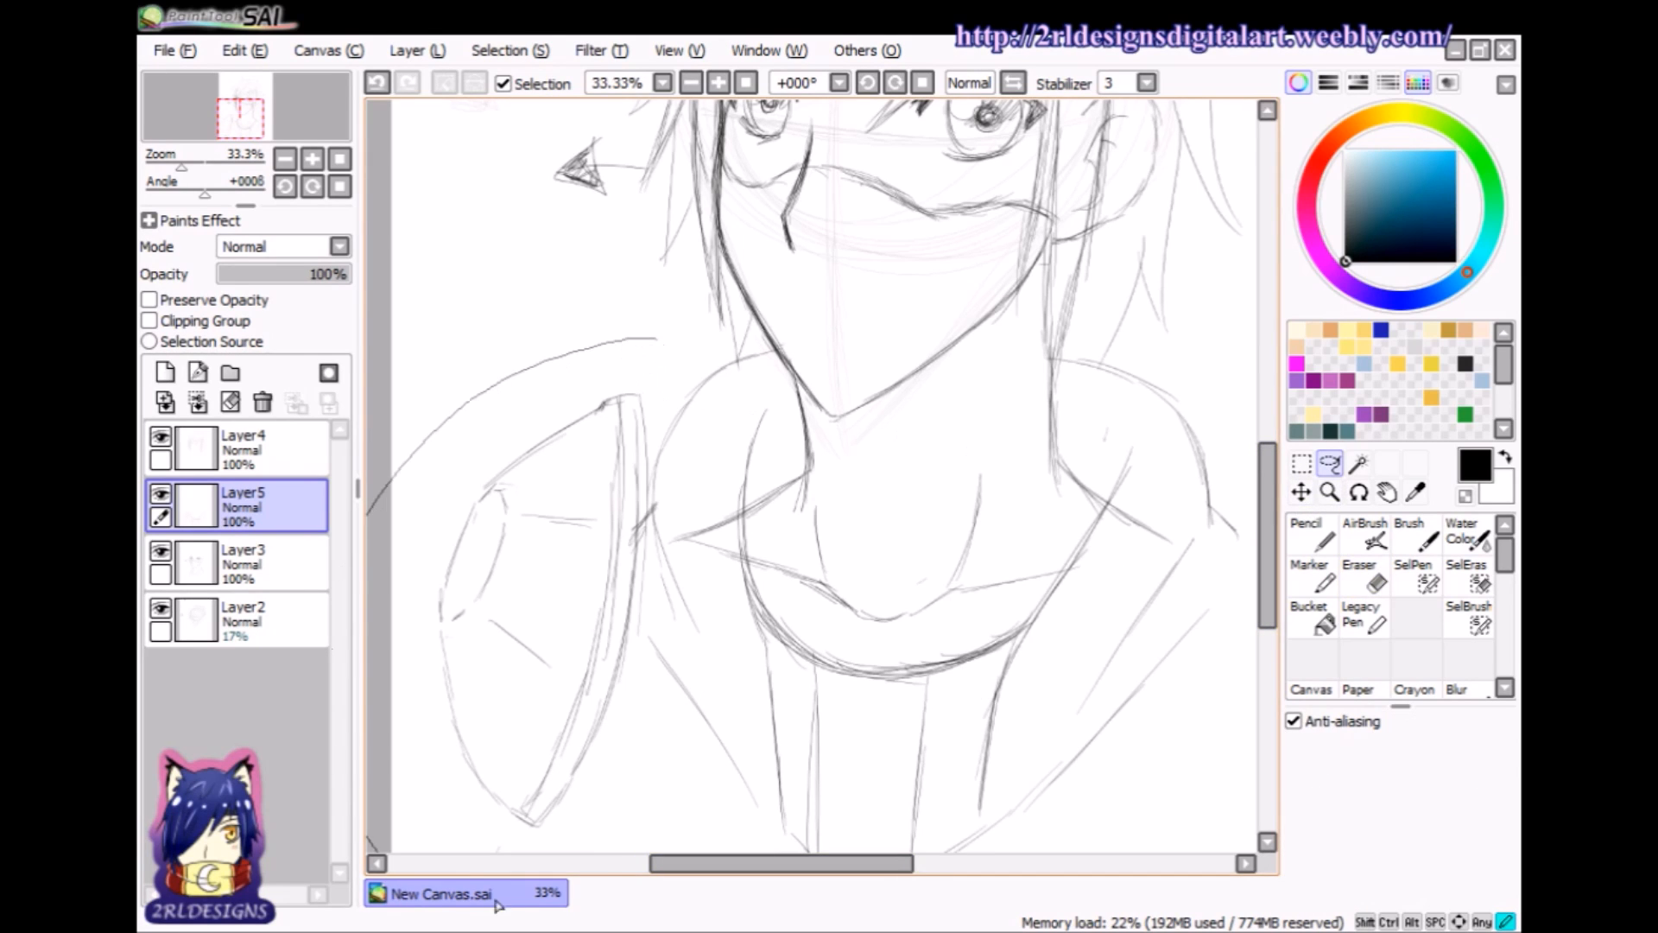
left_click_drag(661, 489, 660, 494)
left_click(760, 762)
left_click_drag(632, 696, 632, 659)
mouse_move(650, 464)
left_mouse_down()
mouse_move(484, 371)
mouse_move(406, 815)
mouse_move(614, 774)
mouse_move(633, 700)
left_mouse_up()
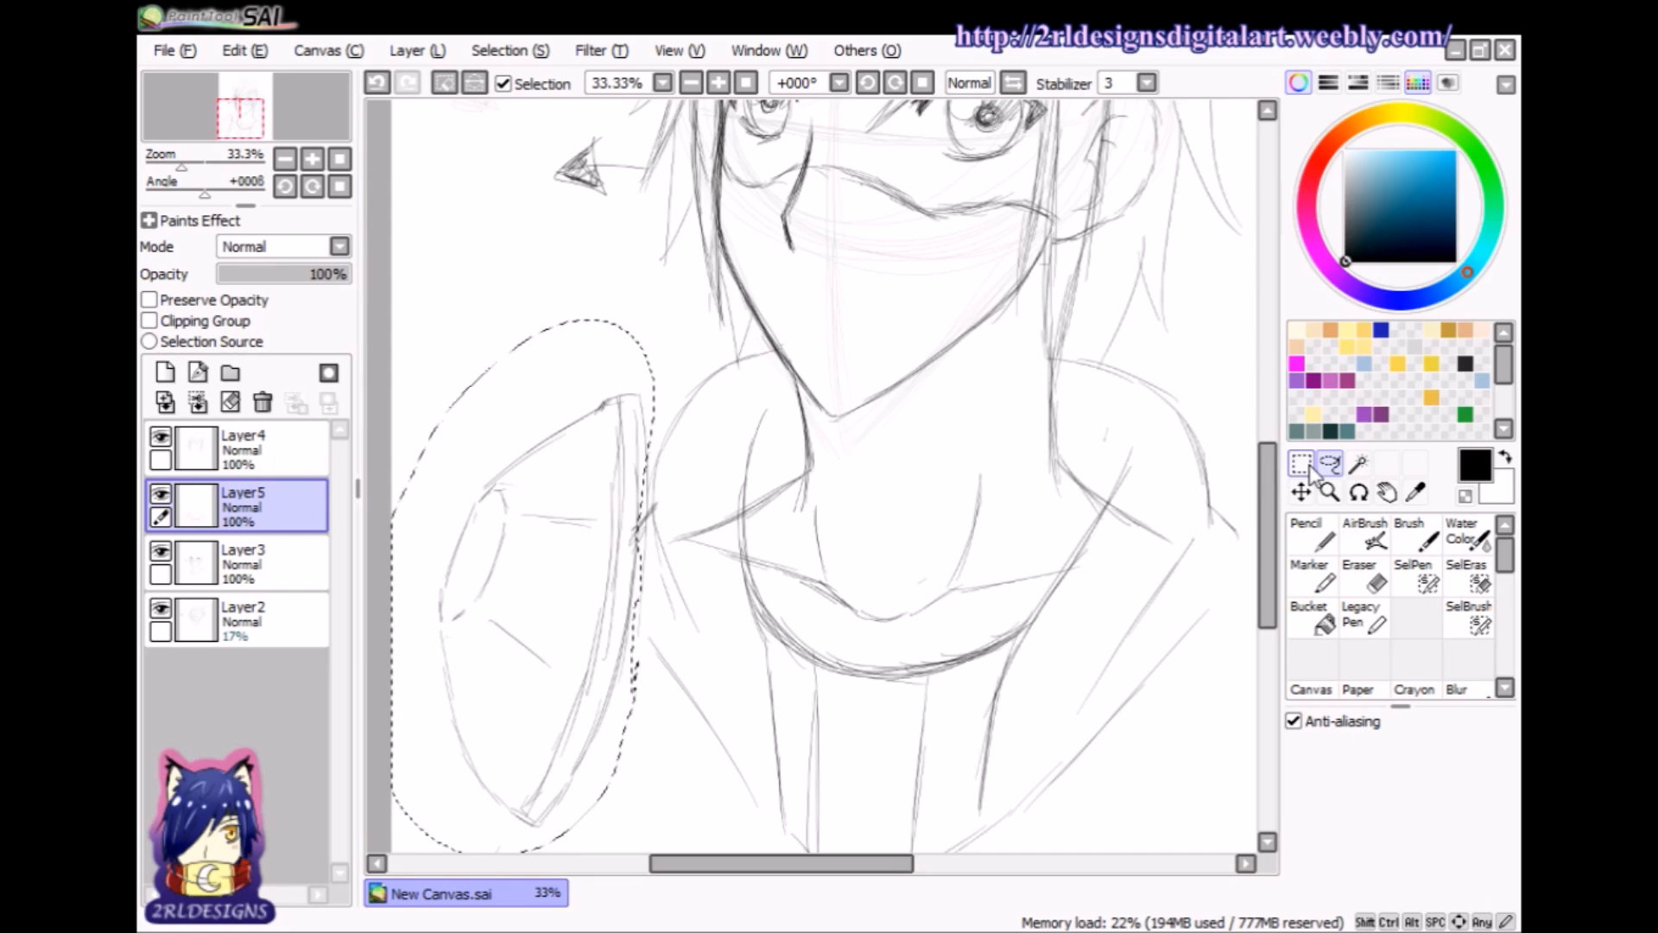
key("ctrl+d")
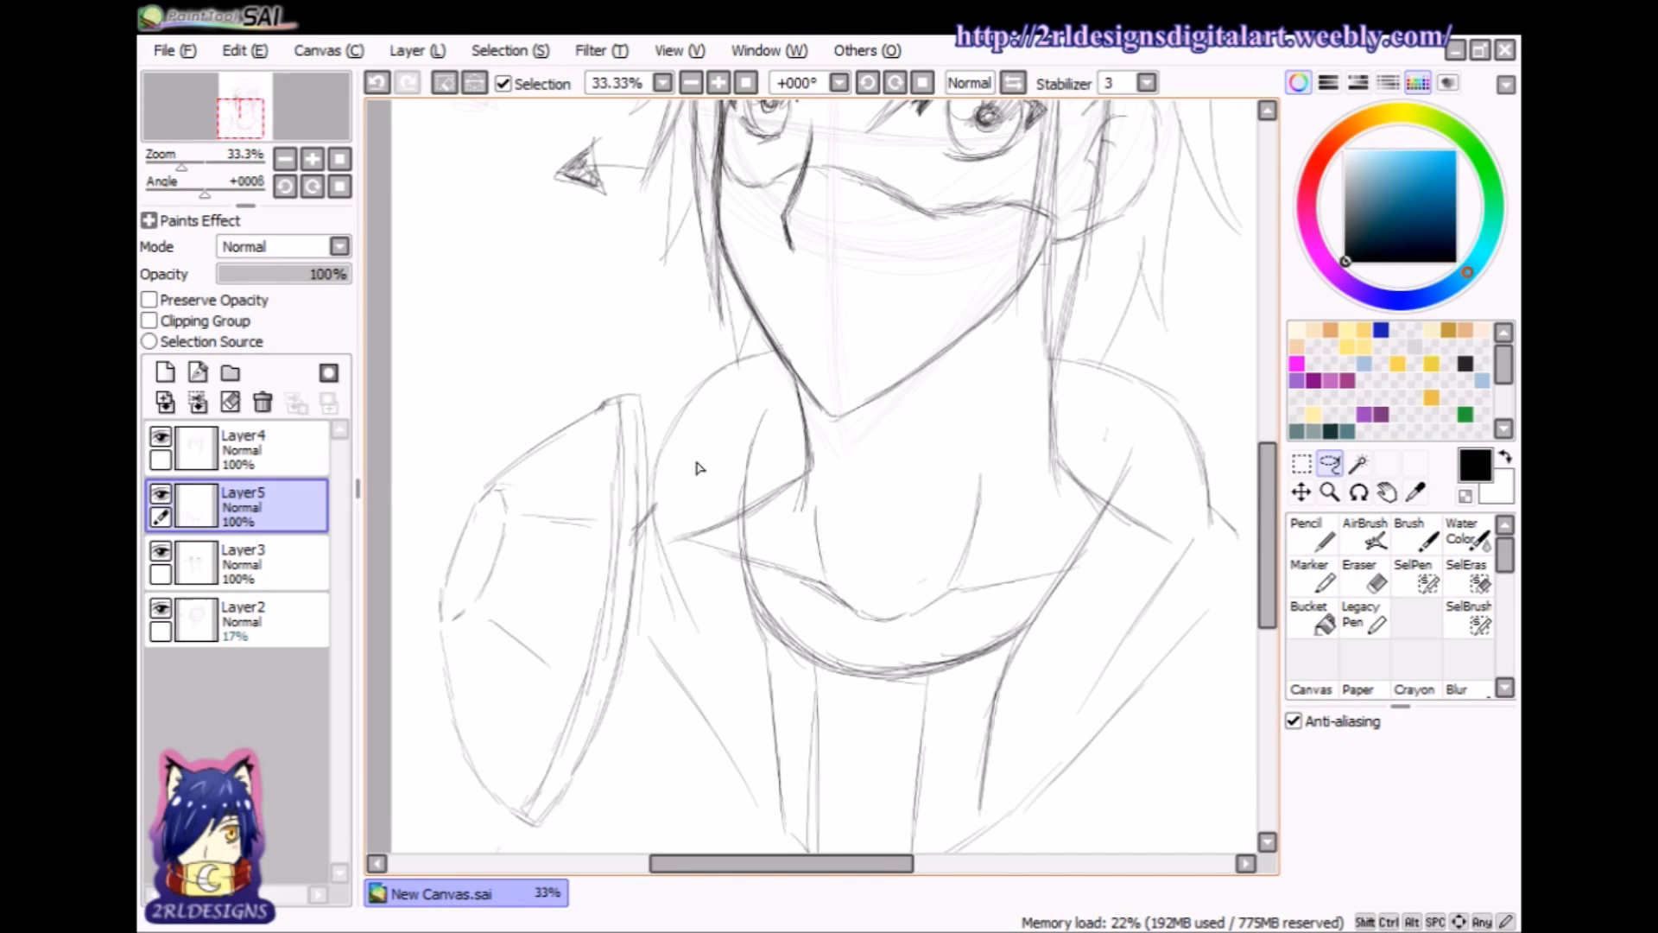
mouse_move(585, 367)
left_mouse_down()
mouse_move(394, 637)
mouse_move(450, 806)
mouse_move(518, 839)
mouse_move(562, 836)
left_mouse_up()
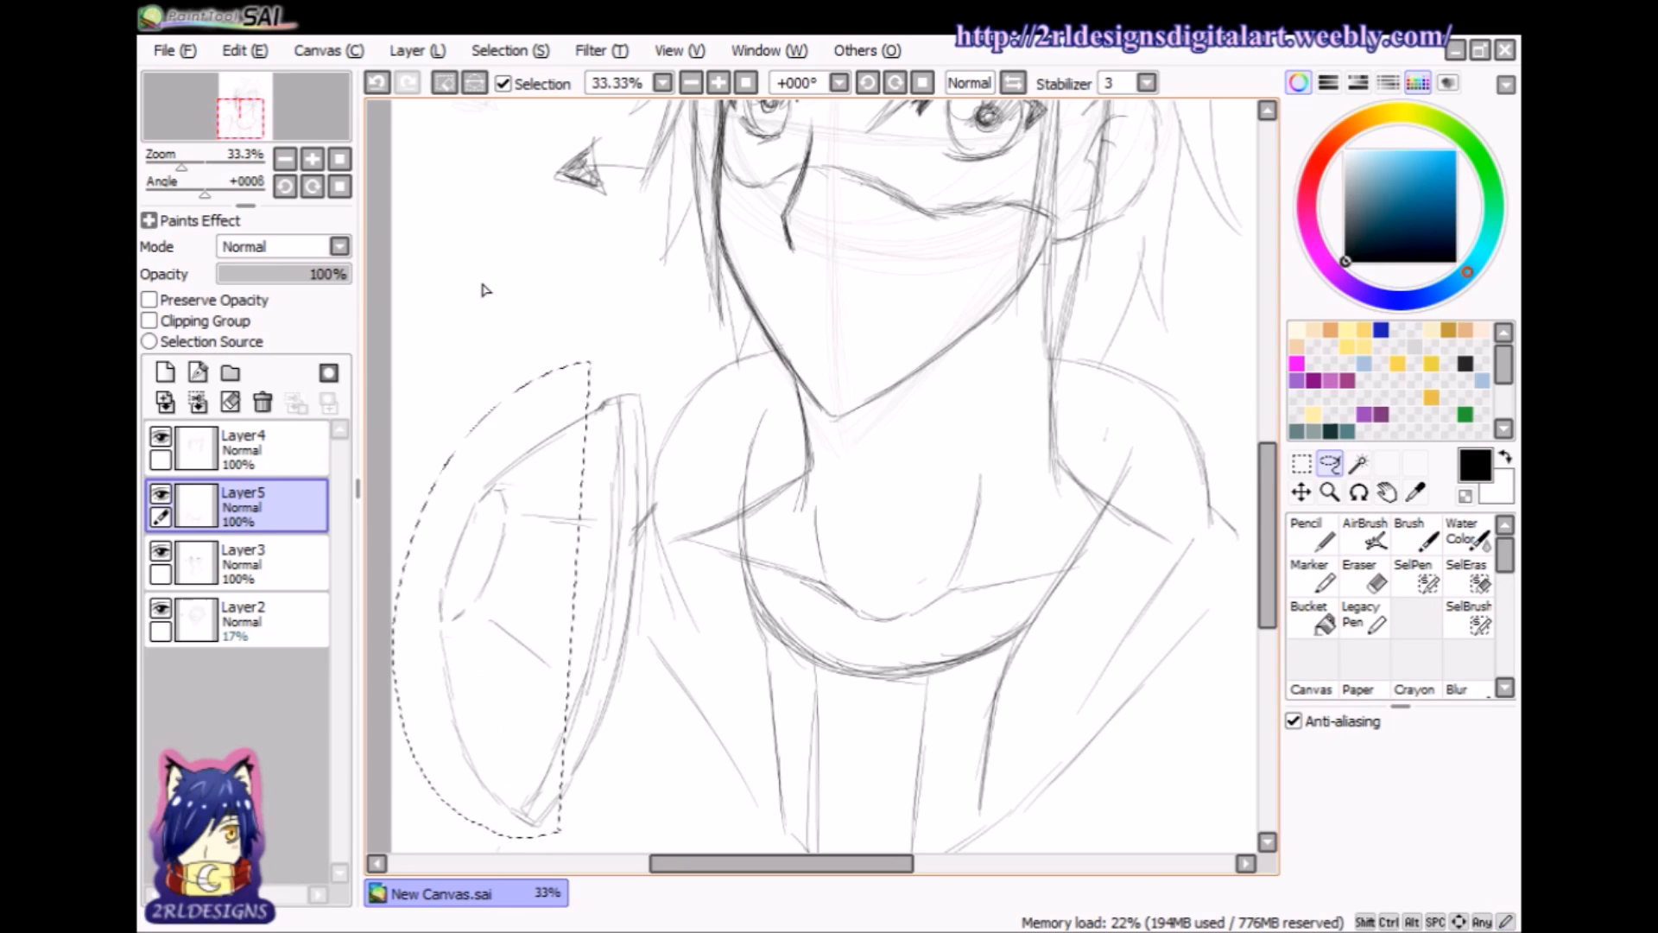
left_click(375, 82)
left_click(376, 84)
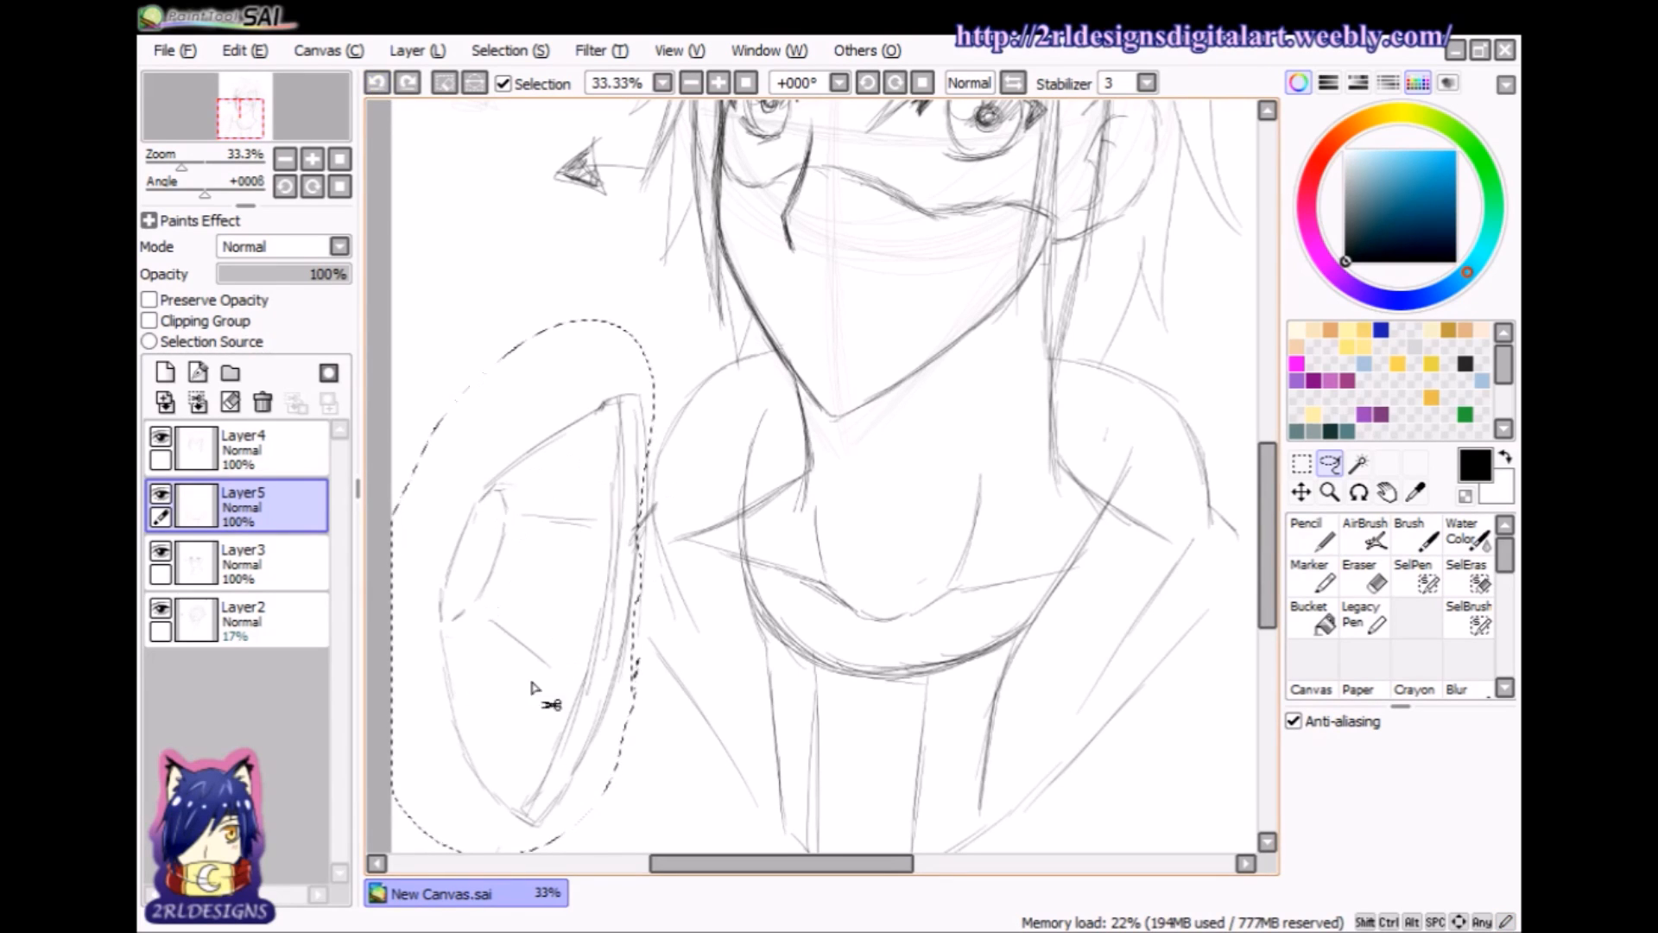
- Copy the selected shoulder pad onto a new layer and flip the copy horizontally
left_click_drag(559, 583, 558, 583)
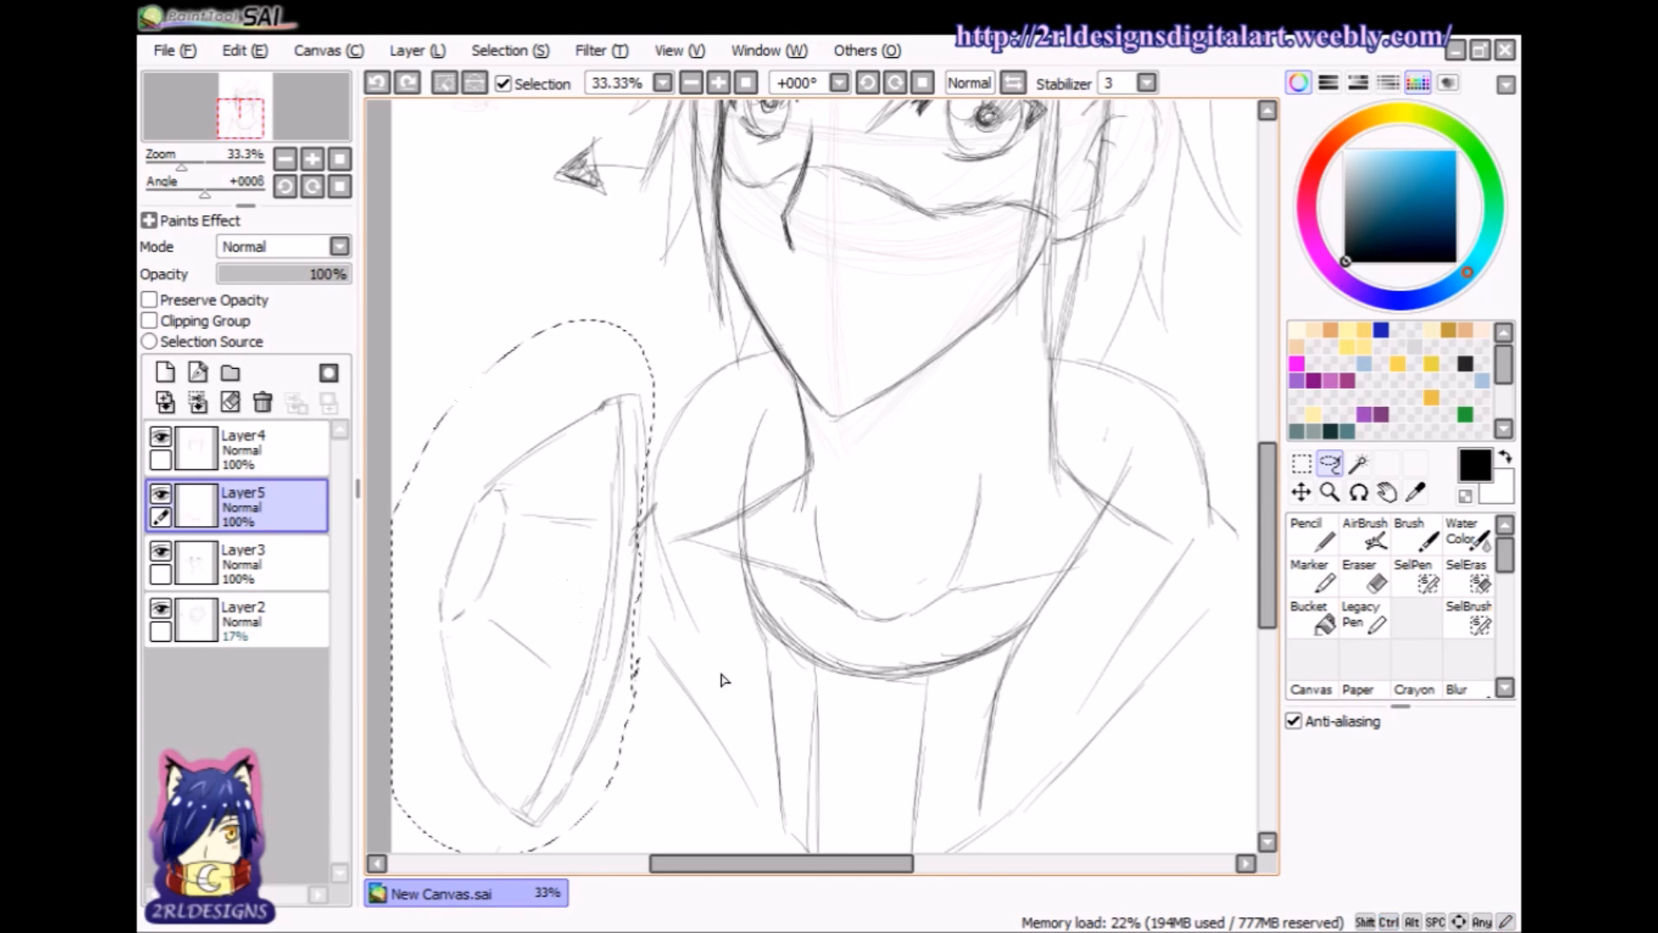
key("ctrl+v")
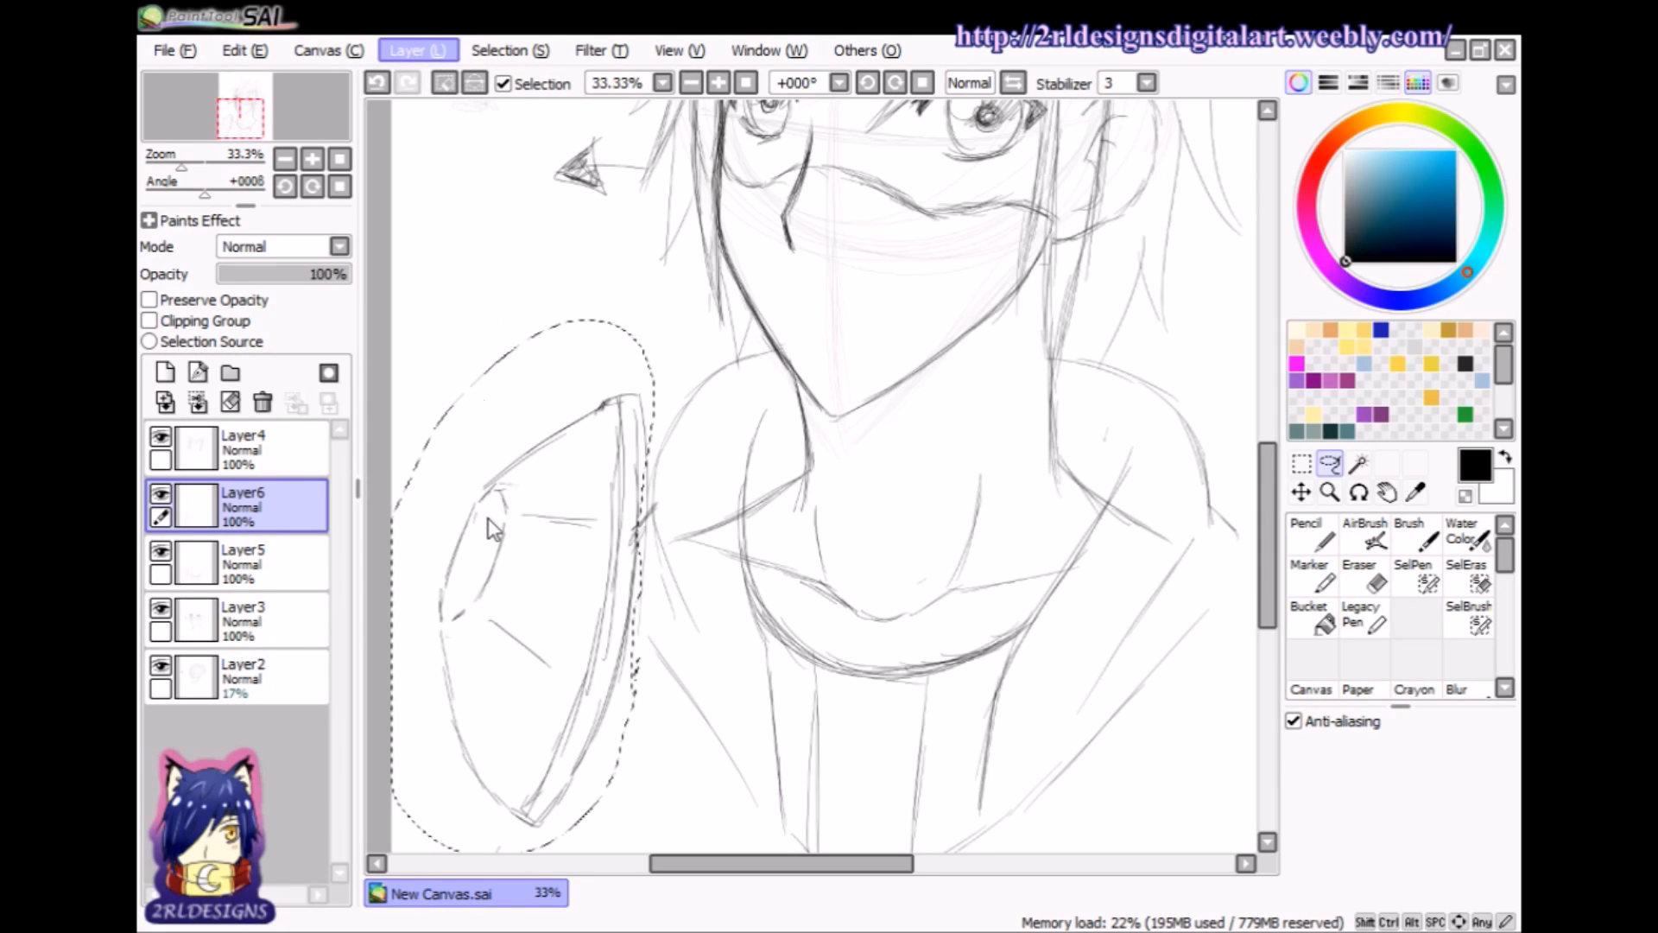
key("ctrl+t")
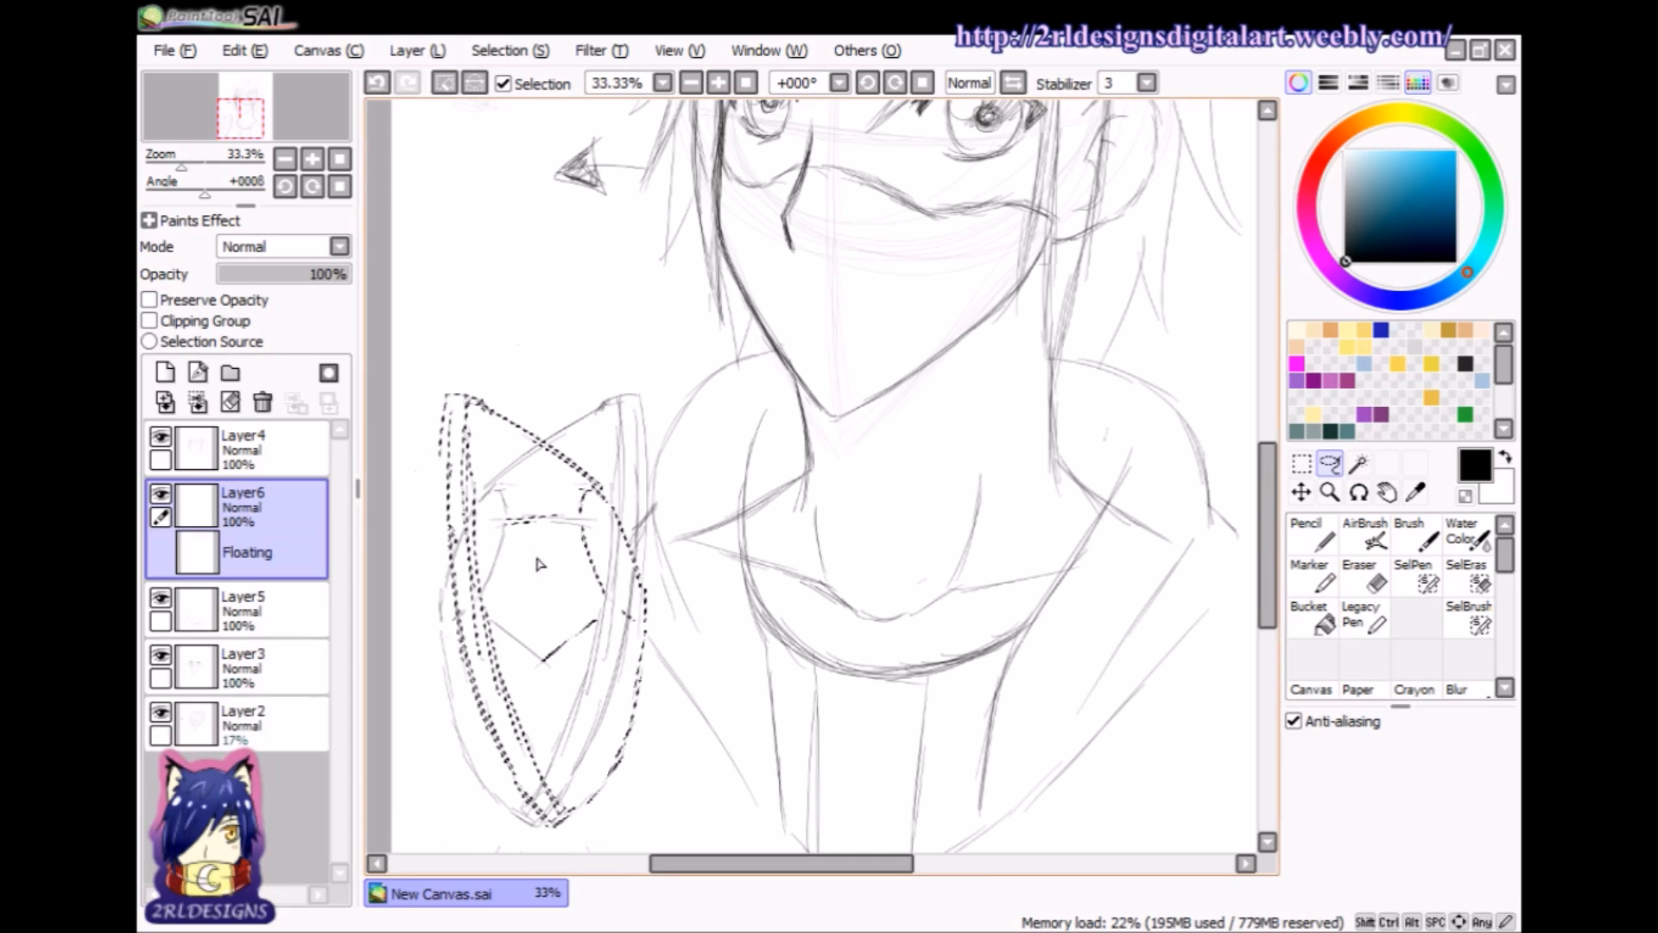
- Move the mirrored shoulder pad with Transform so it sits against the right shoulder level with the left one, and deselect
left_click(1301, 469)
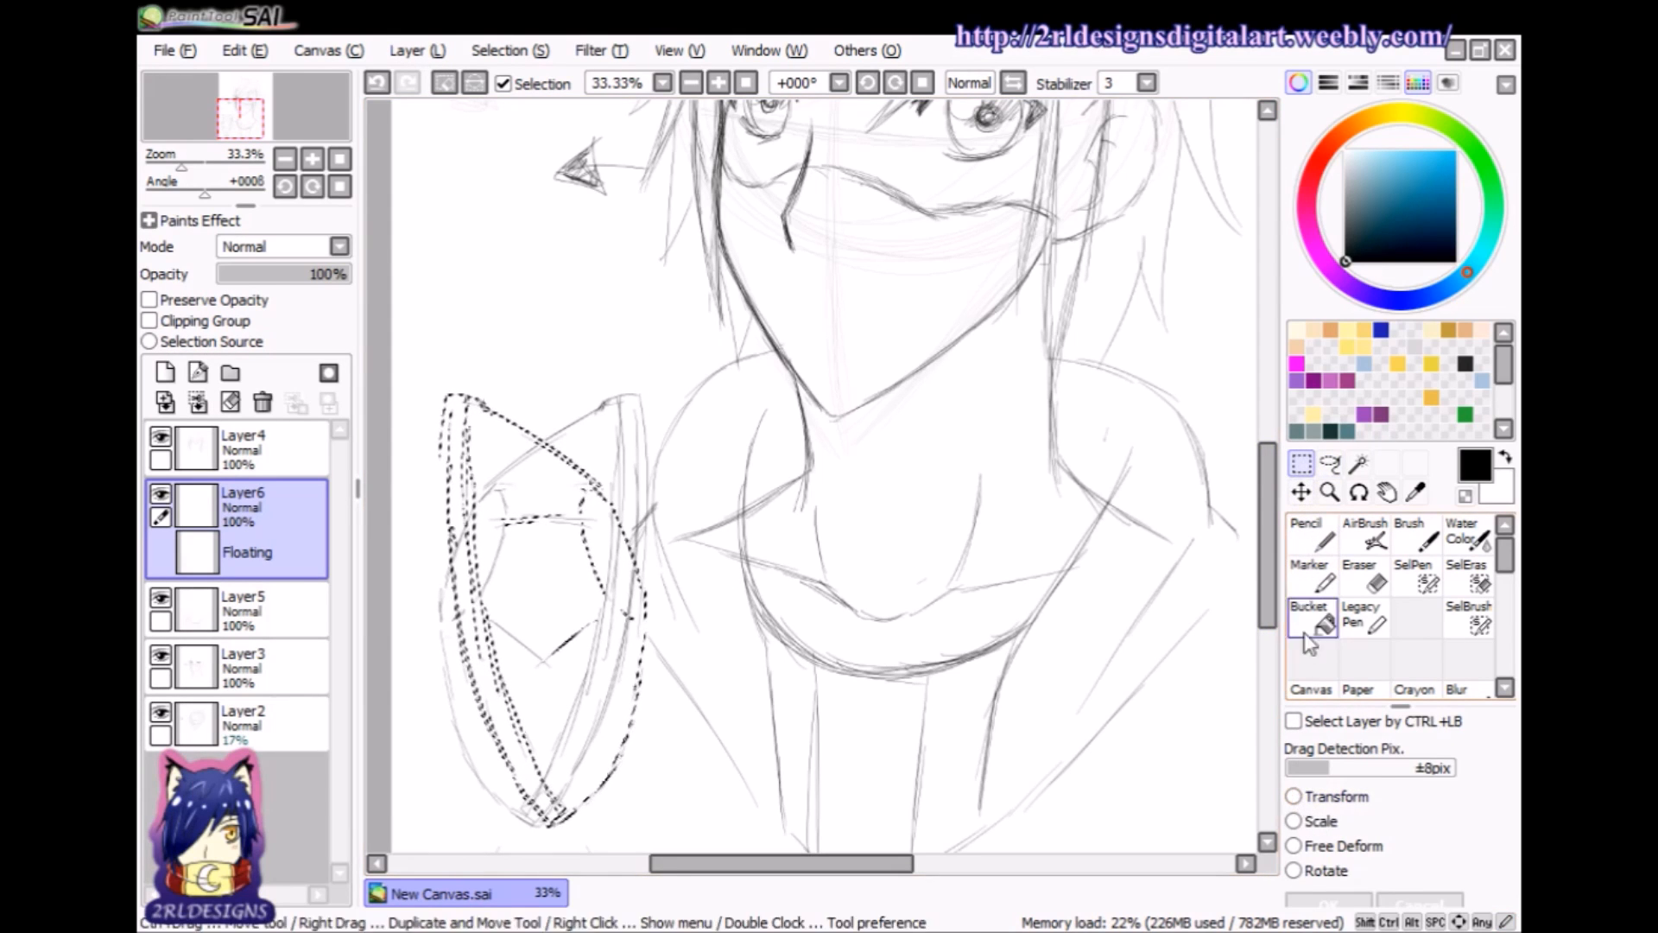
left_click(1295, 796)
mouse_move(543, 626)
left_mouse_down()
mouse_move(833, 644)
mouse_move(1140, 626)
left_mouse_up()
left_click_drag(858, 864, 939, 864)
left_click_drag(907, 678, 1047, 691)
left_click_drag(951, 864, 913, 871)
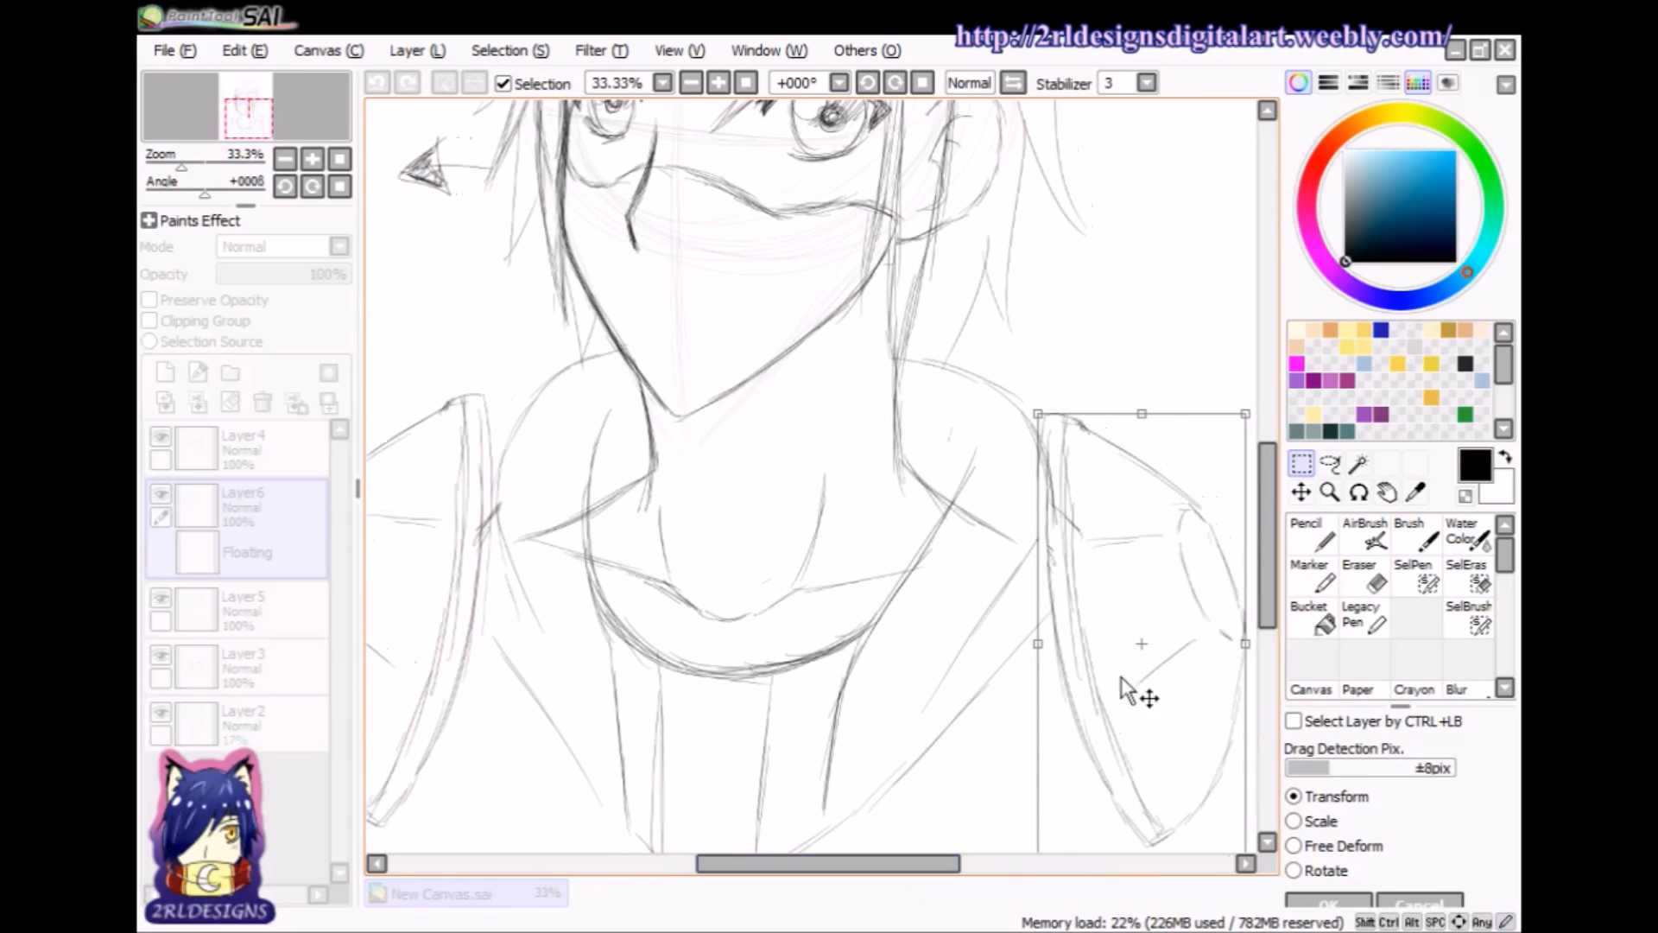
left_click_drag(1118, 668, 1121, 654)
left_click(1303, 898)
key("ctrl+d")
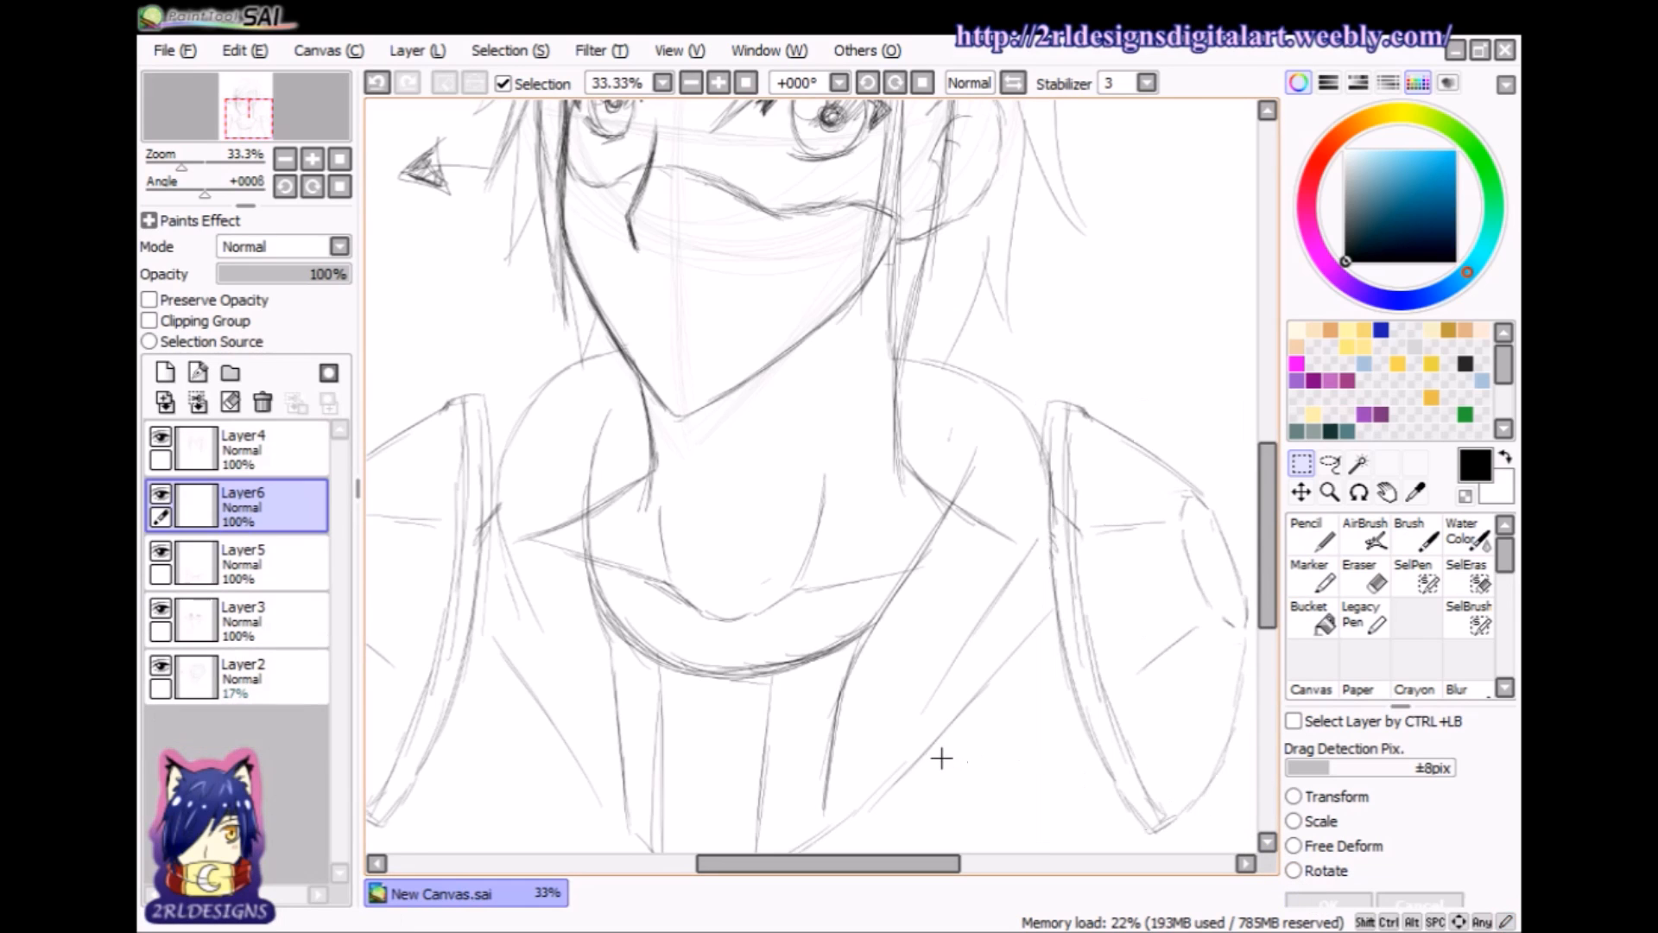
- Retrace the lower outer edge of the right shoulder pad with the pencil
left_click_drag(1266, 530, 1271, 550)
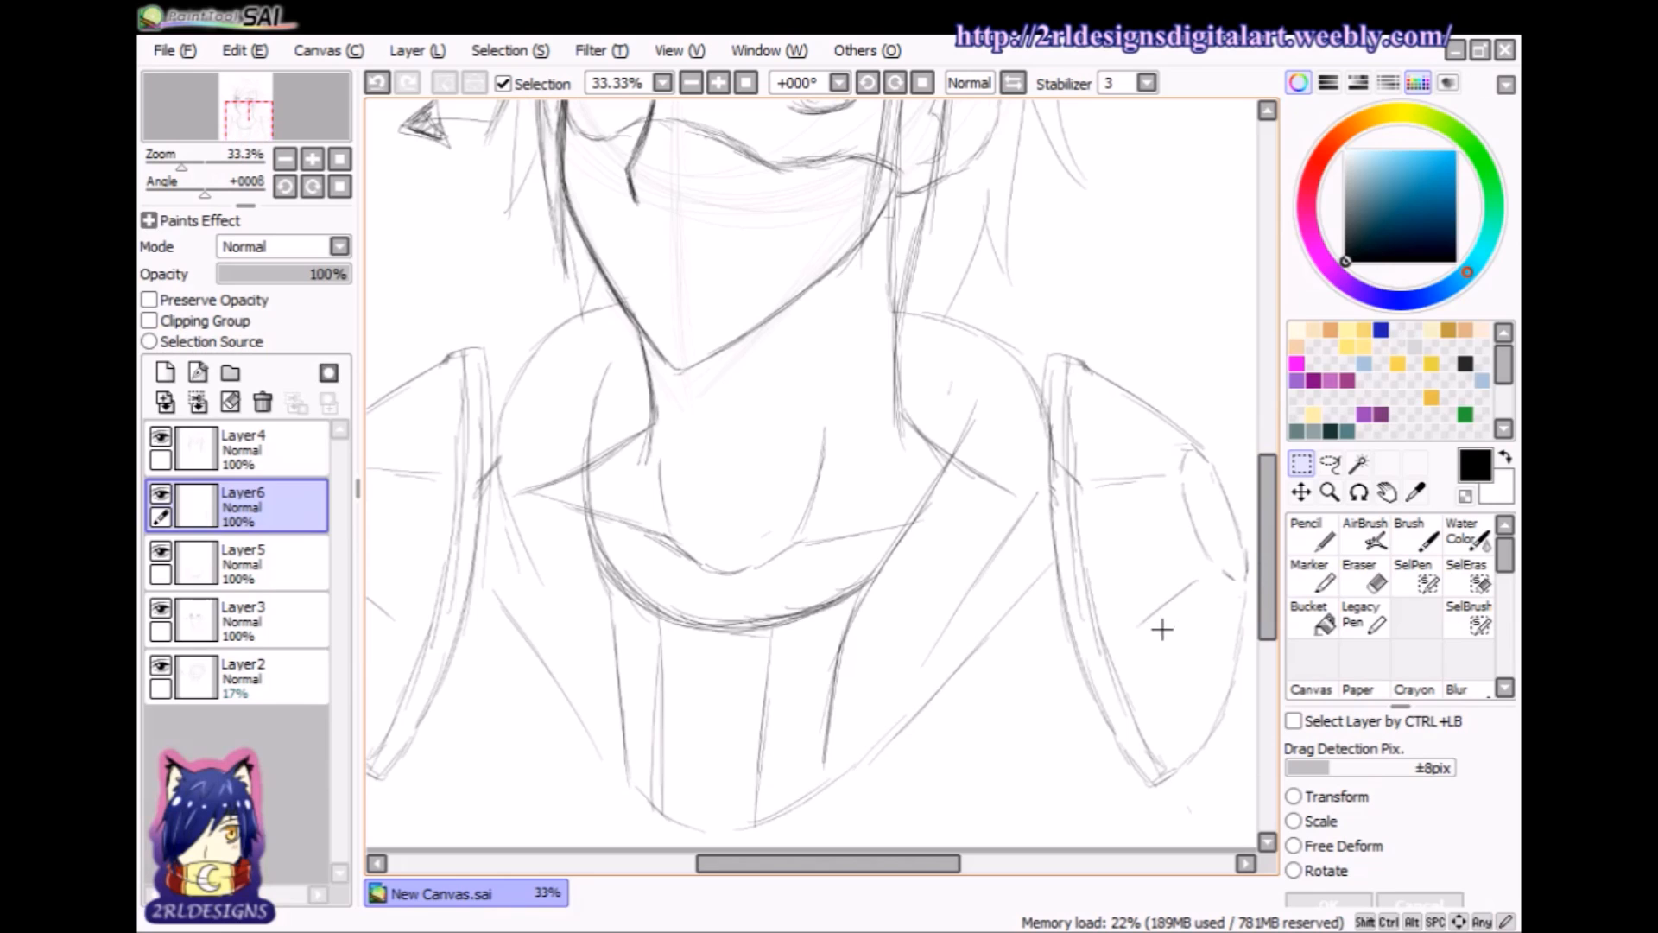
left_click_drag(913, 859, 951, 871)
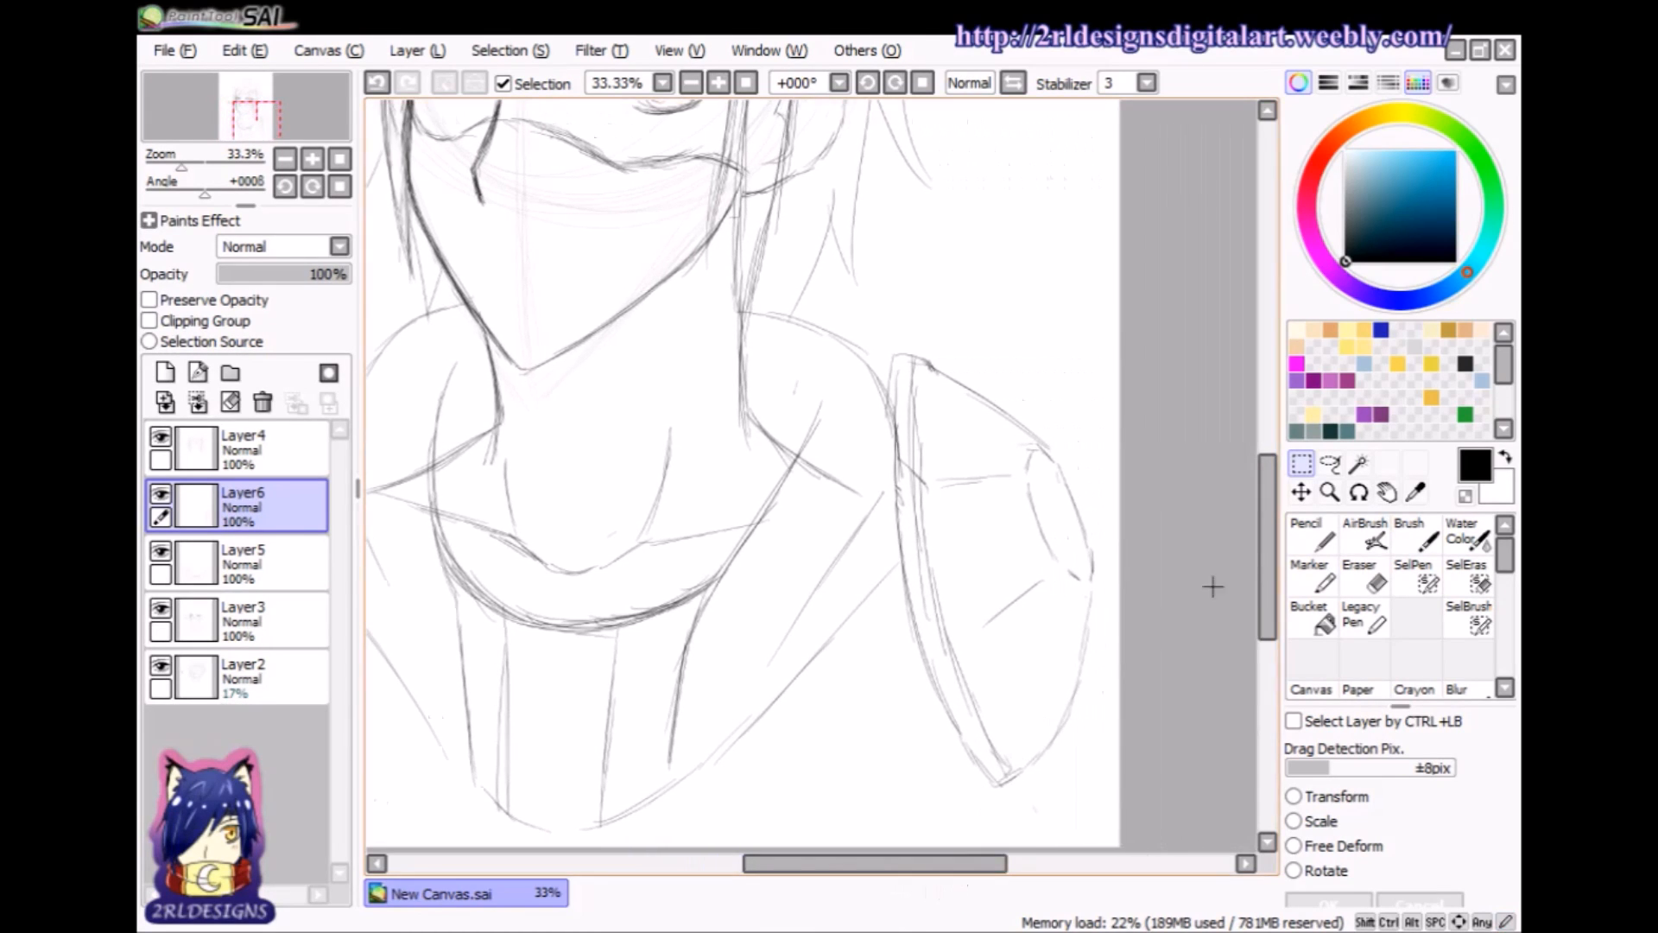
key("n")
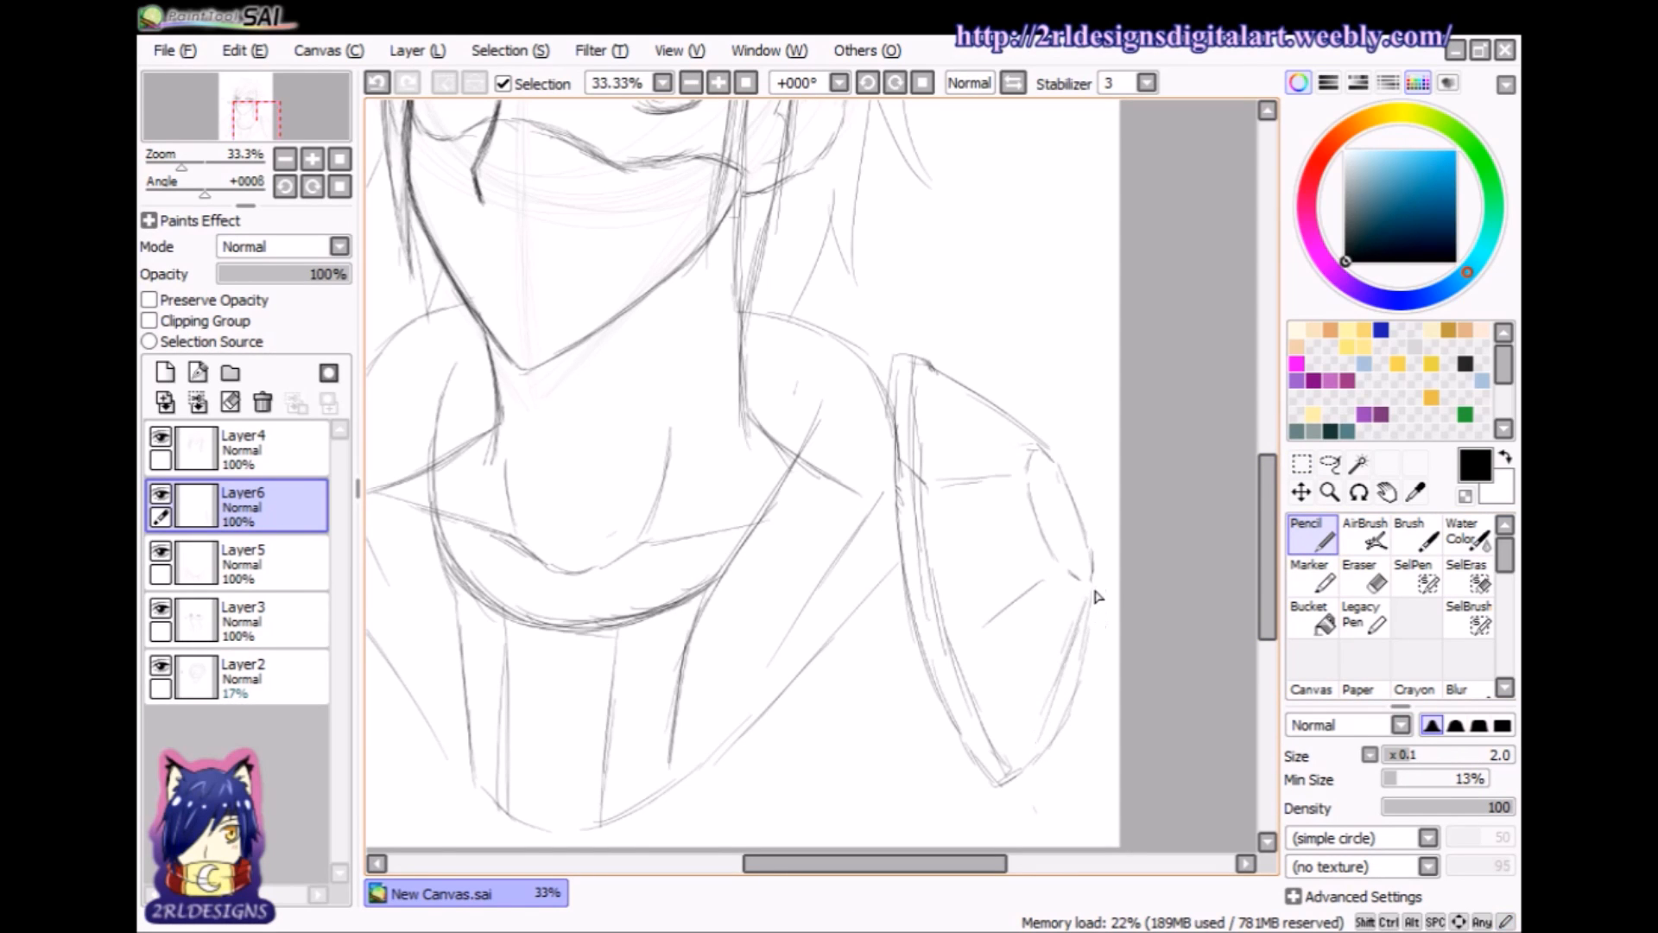
left_click_drag(1094, 610, 1097, 604)
left_click_drag(1071, 703, 1089, 691)
- Undo the last few pencil strokes on the right shoulder pad
left_click_drag(974, 863, 996, 853)
key("ctrl+z")
key("ctrl+z")
key("ctrl+z")
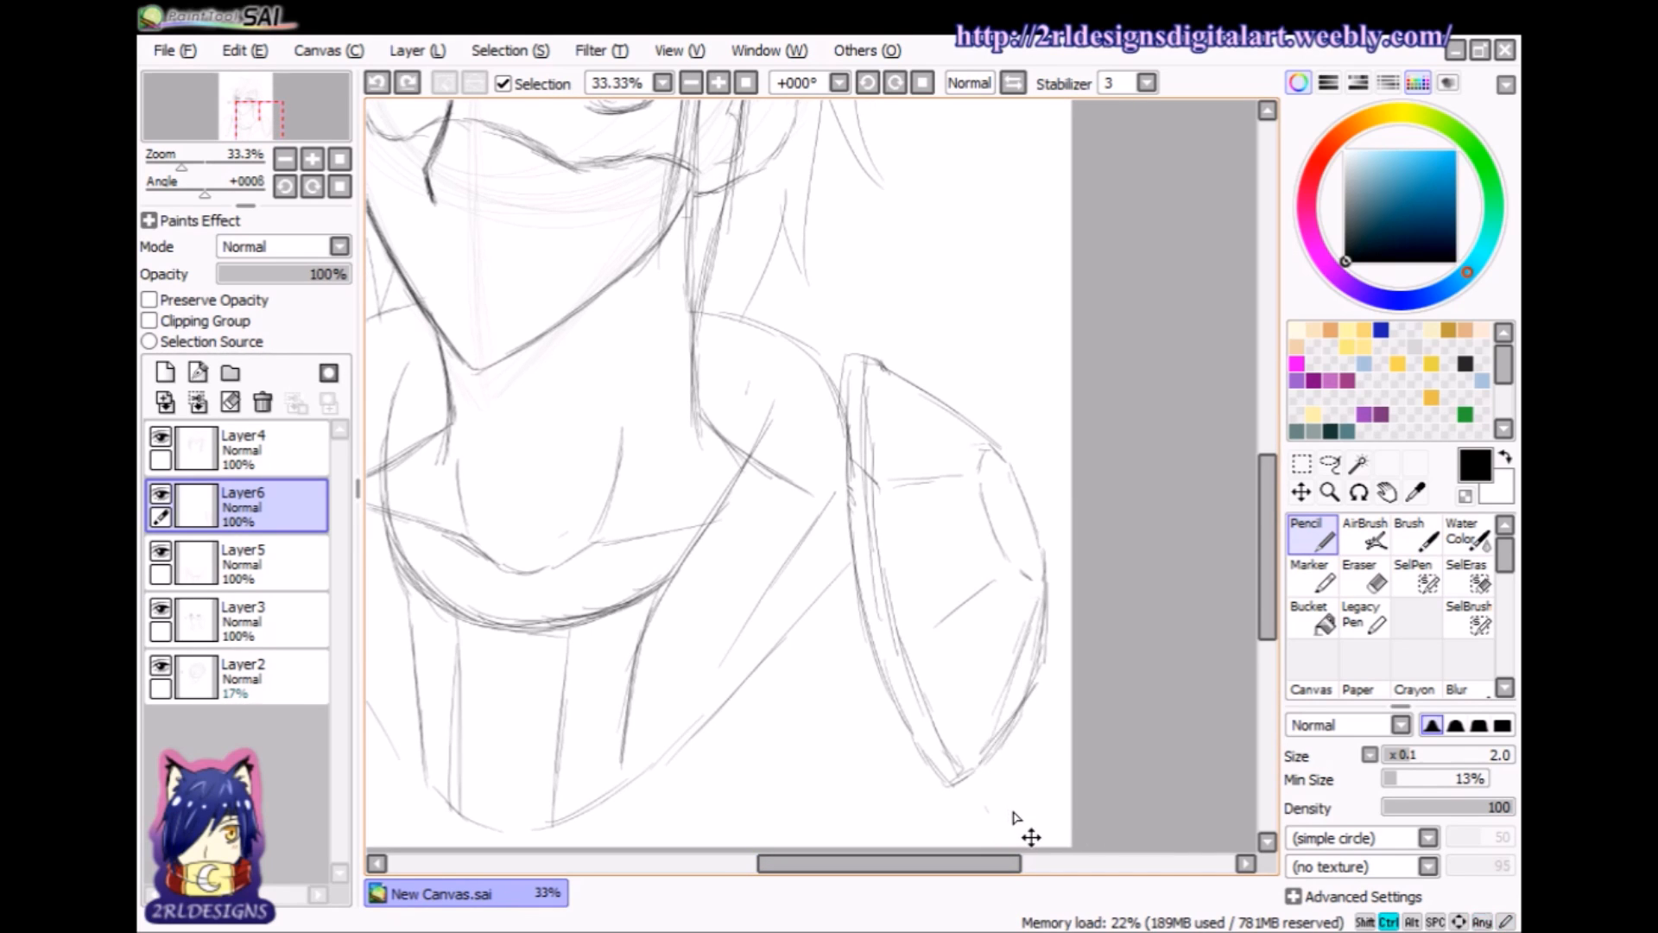
left_click_drag(977, 863, 817, 860)
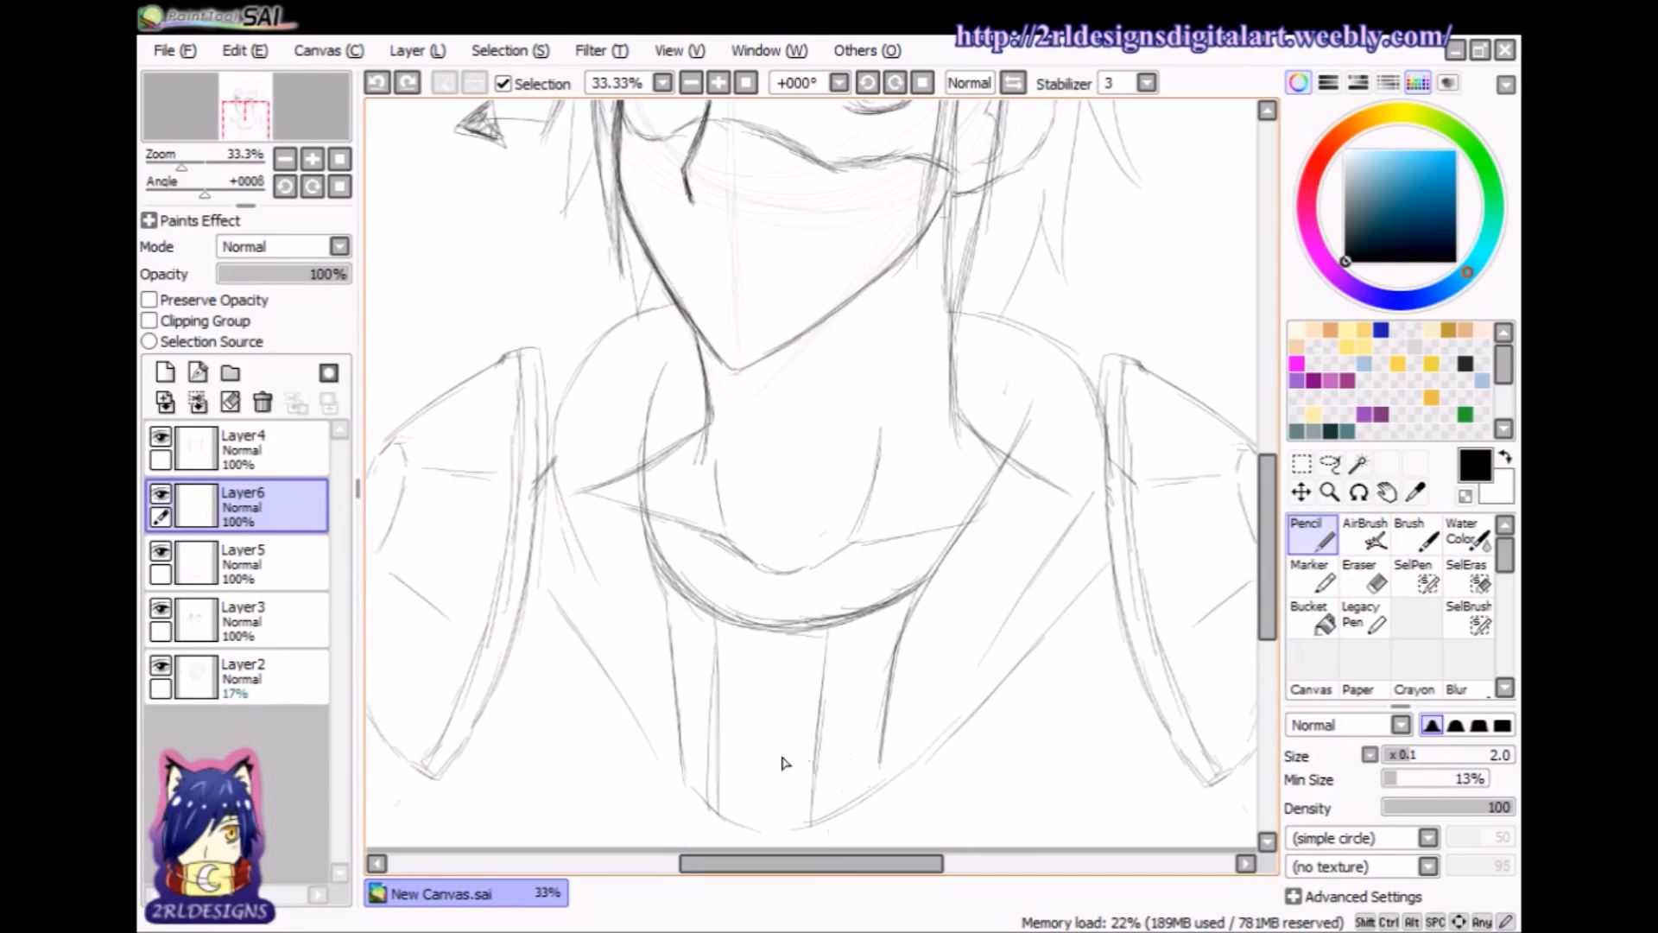
- Erase the collar tips sticking out past the neckline on Layer3 with the eraser at size 200
left_click(169, 553)
left_click(169, 553)
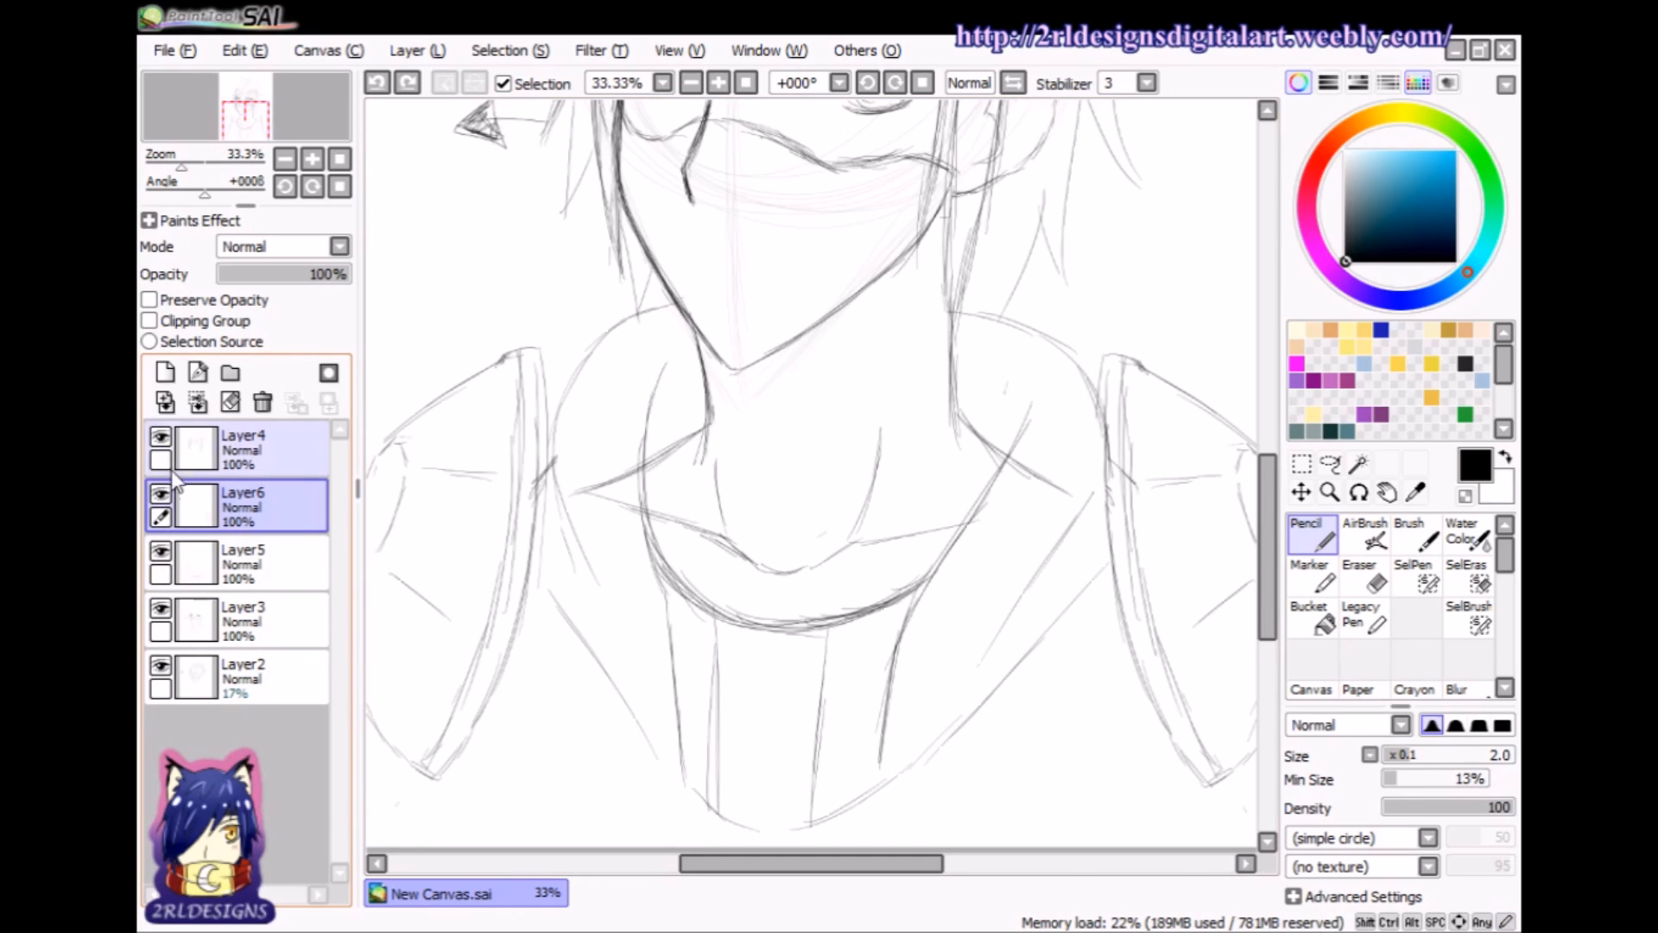
left_click(159, 440)
left_click(160, 440)
left_click(160, 610)
left_click(160, 611)
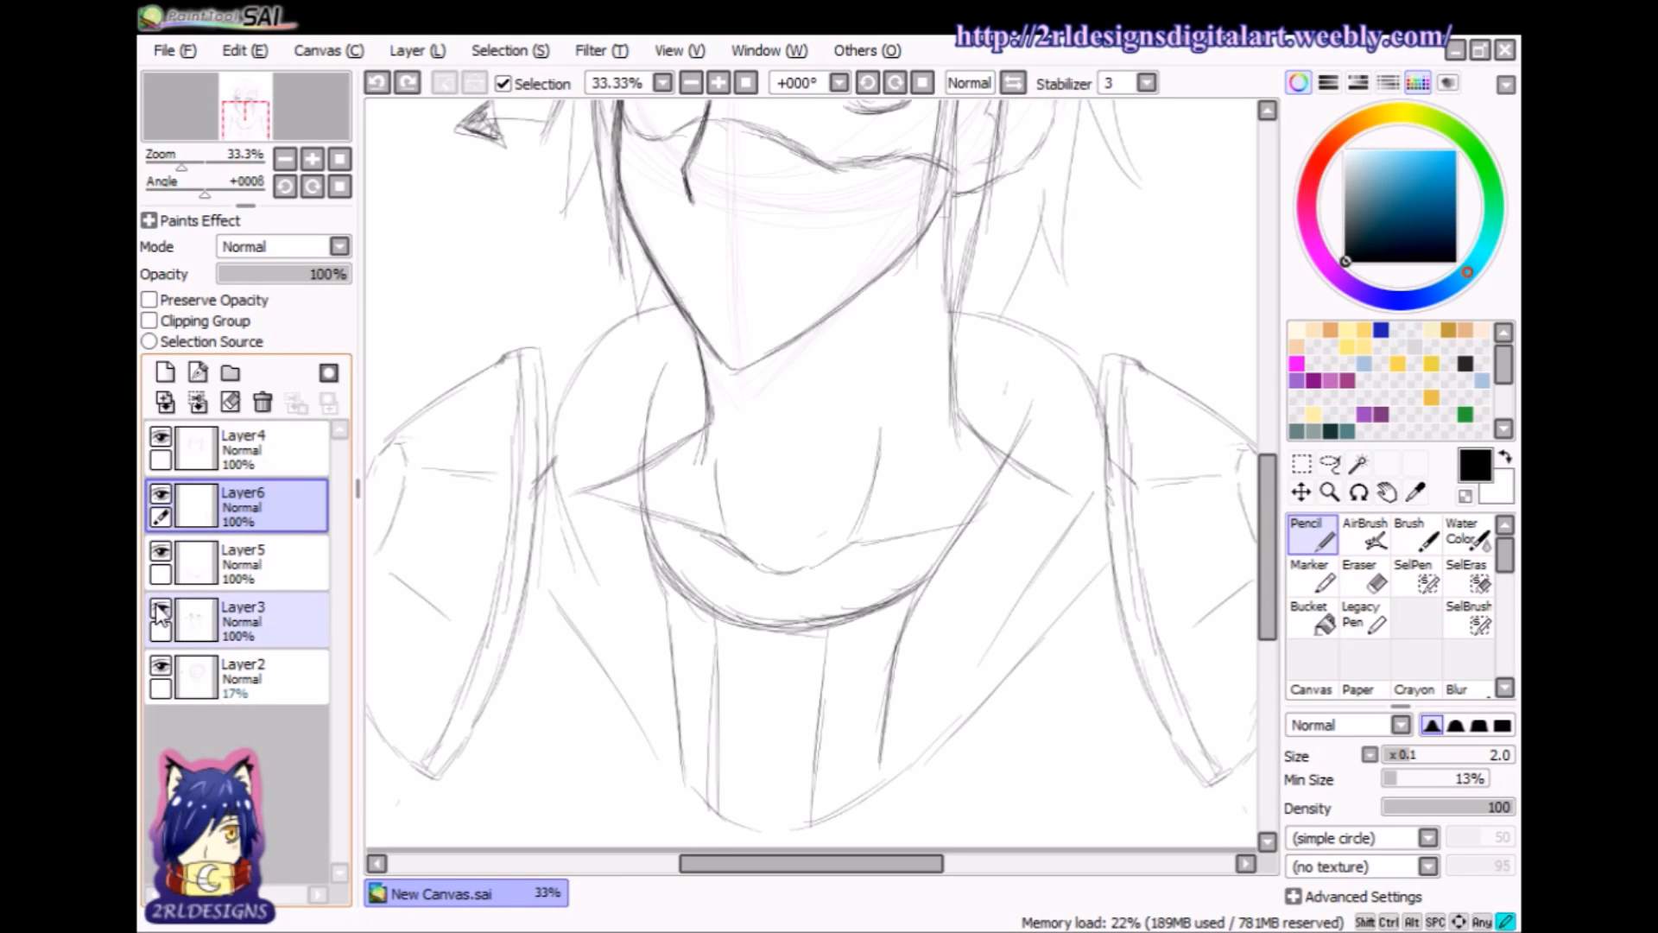
left_click(247, 620)
left_click(1364, 577)
left_click(1399, 758)
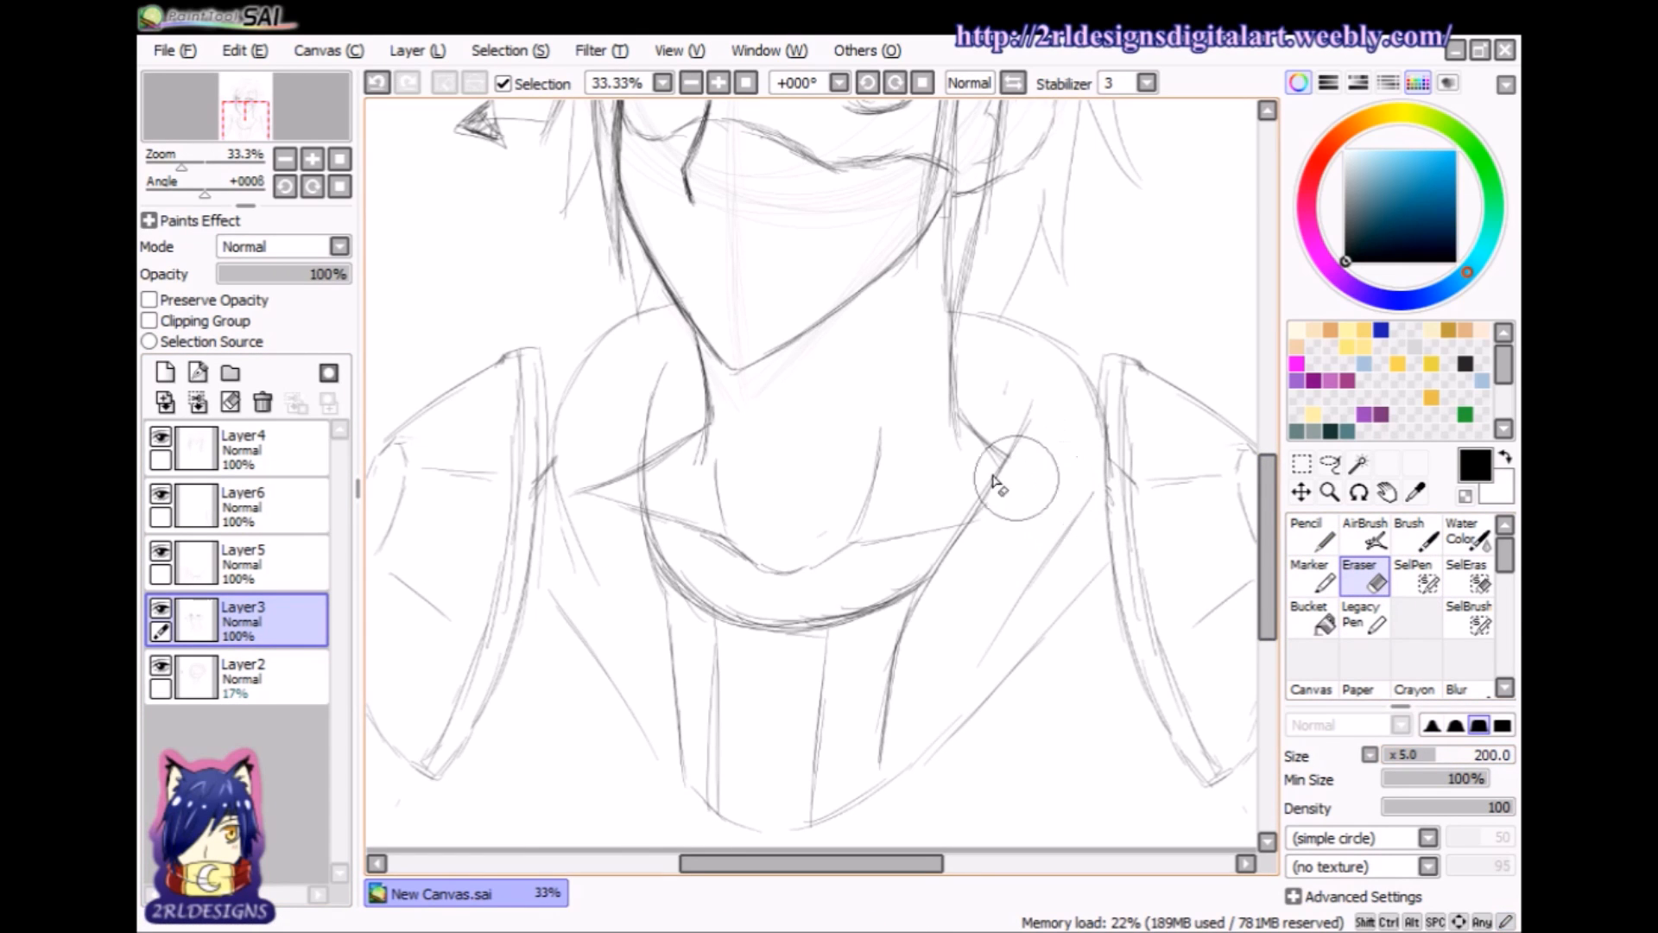
left_click_drag(593, 474, 585, 536)
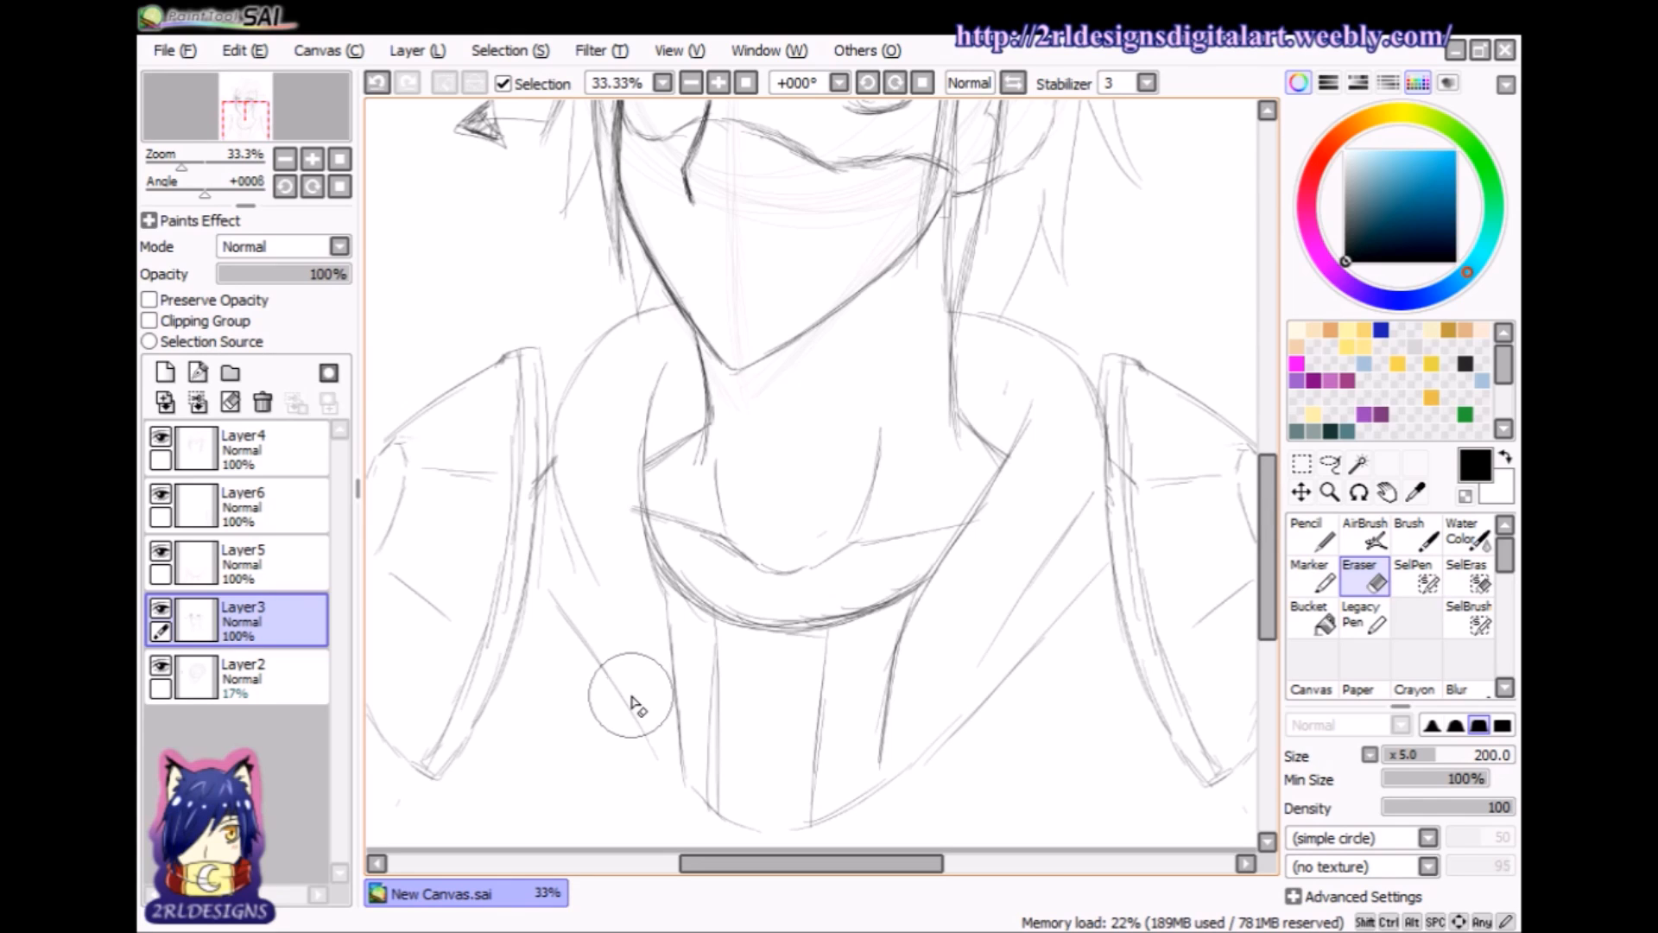
- Pencil short back-collar lines on both sides of the neck, undoing and redrawing the first stroke
left_click(1327, 544)
left_click_drag(959, 355, 1014, 365)
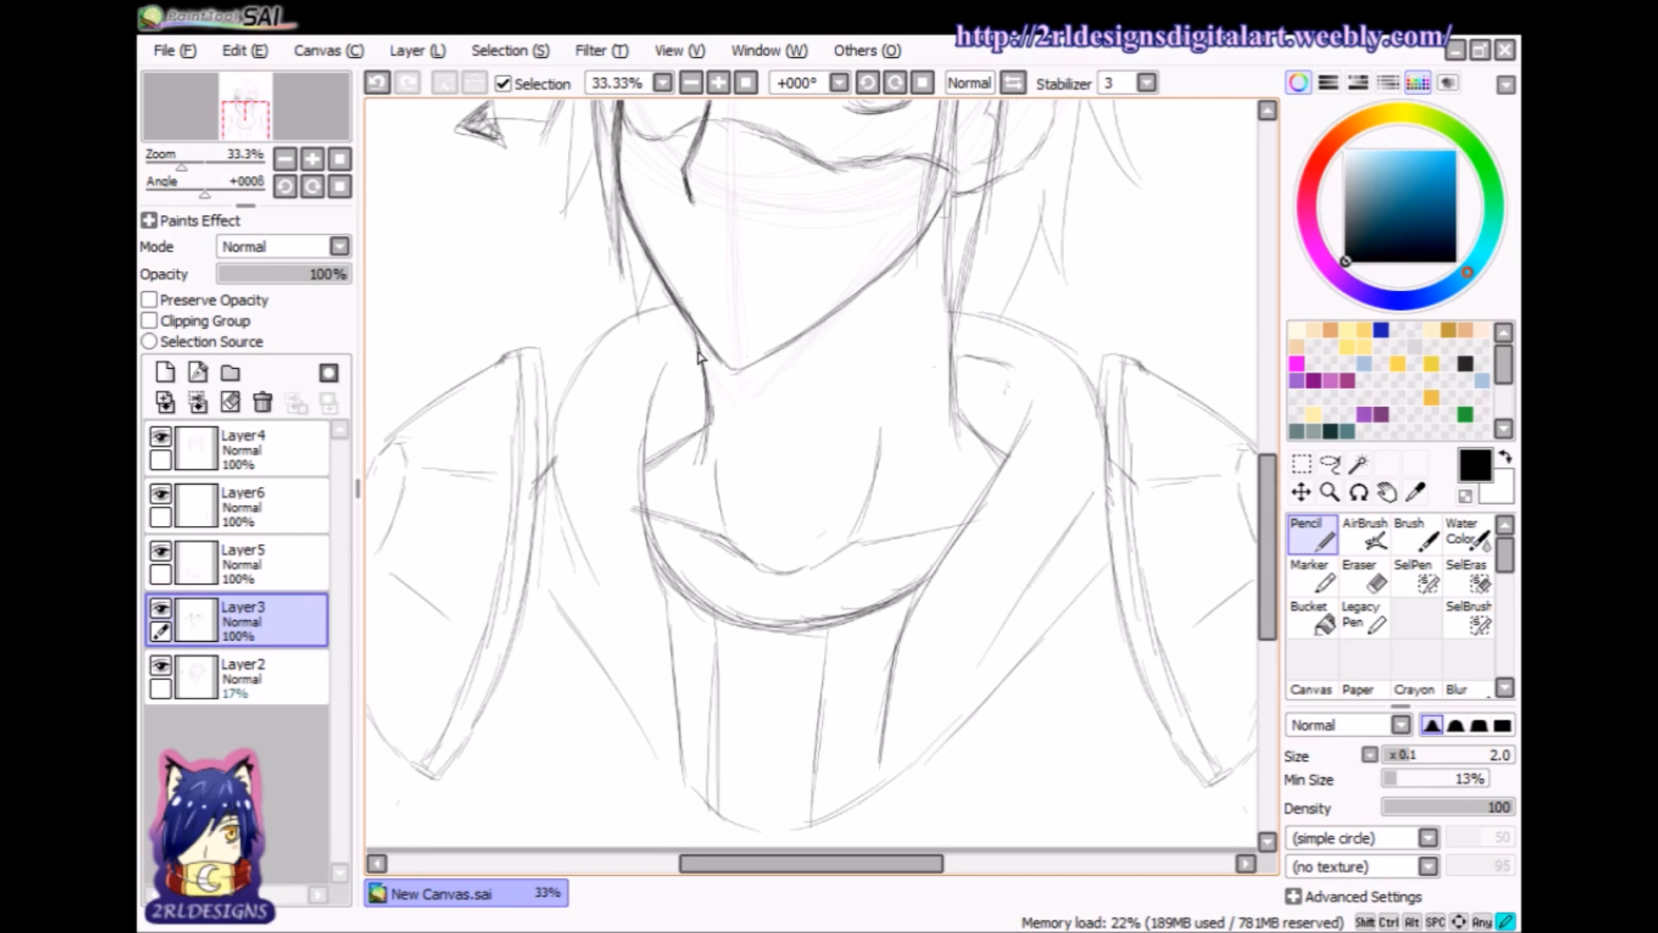
key("ctrl+z")
left_click_drag(689, 352, 698, 358)
left_click(691, 83)
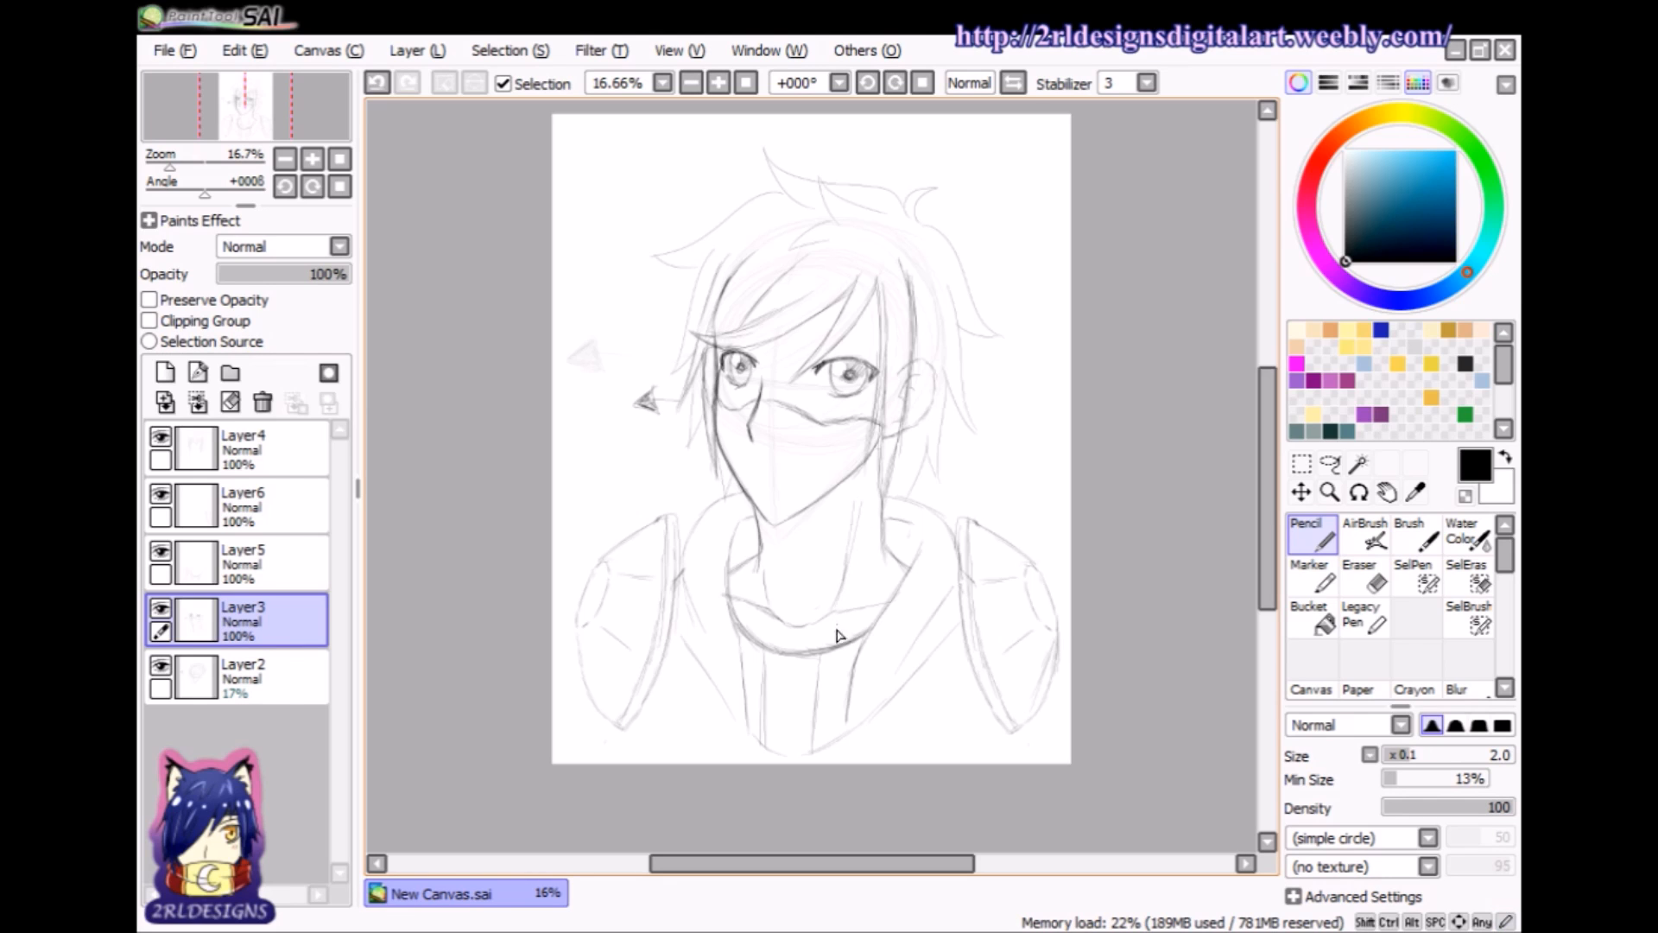
- Erase stray lines around the ear and side hair on Layer3 with the eraser at size 95, and hide guide Layer2
left_click(250, 678)
left_click(1364, 576)
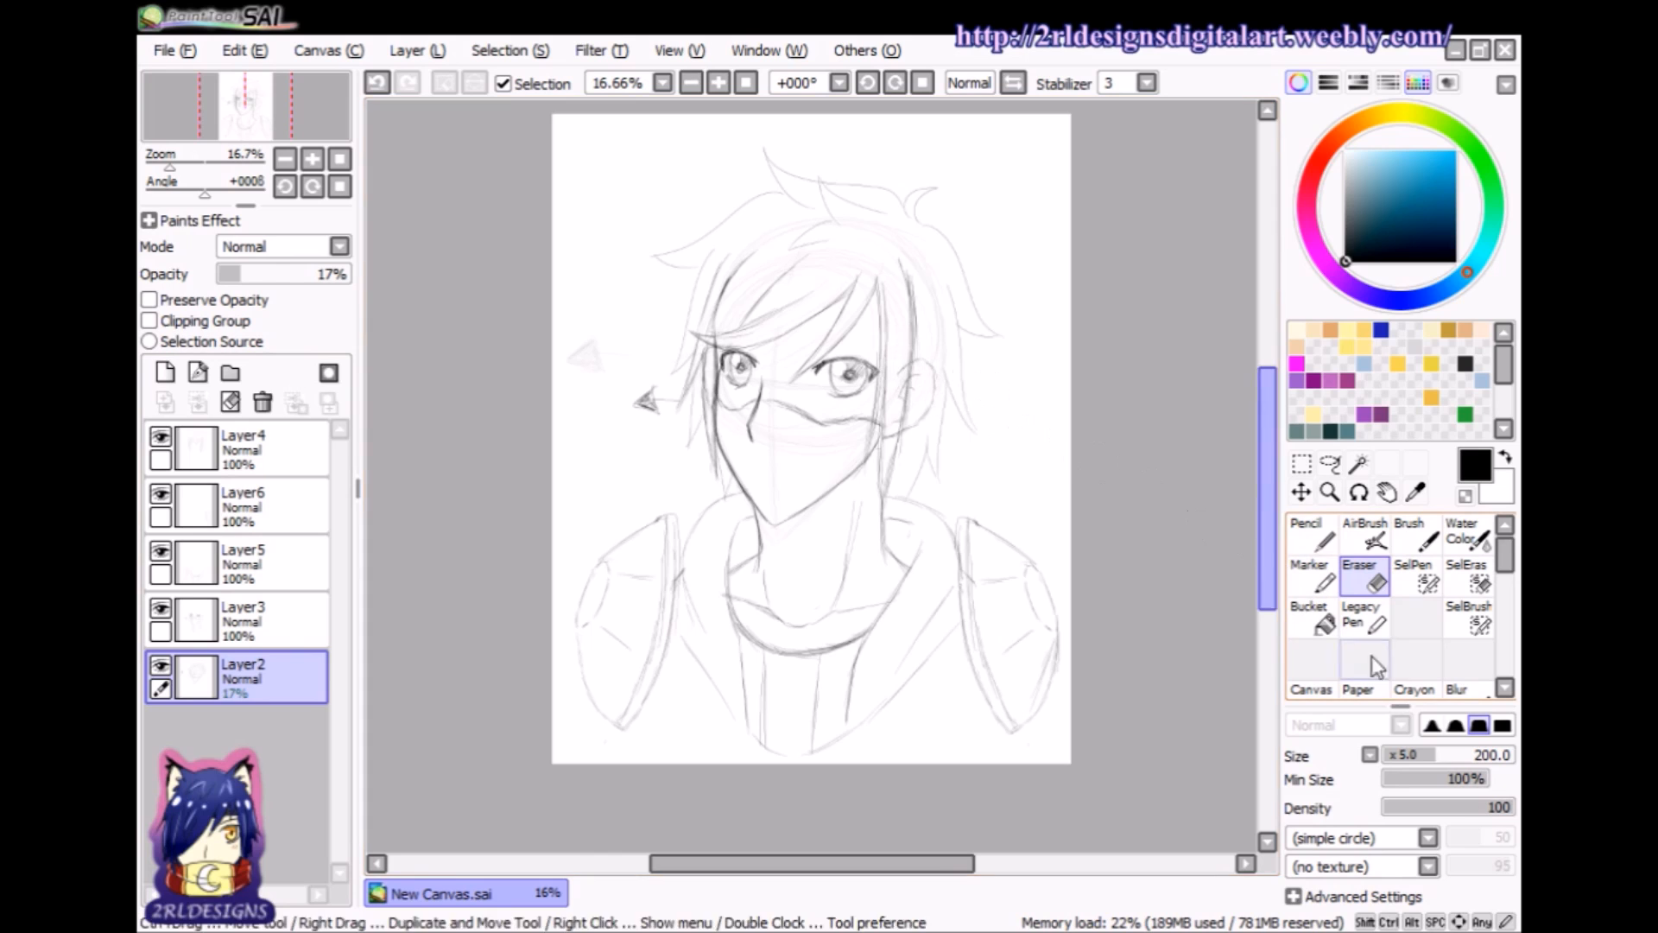
left_click_drag(1438, 754, 1405, 754)
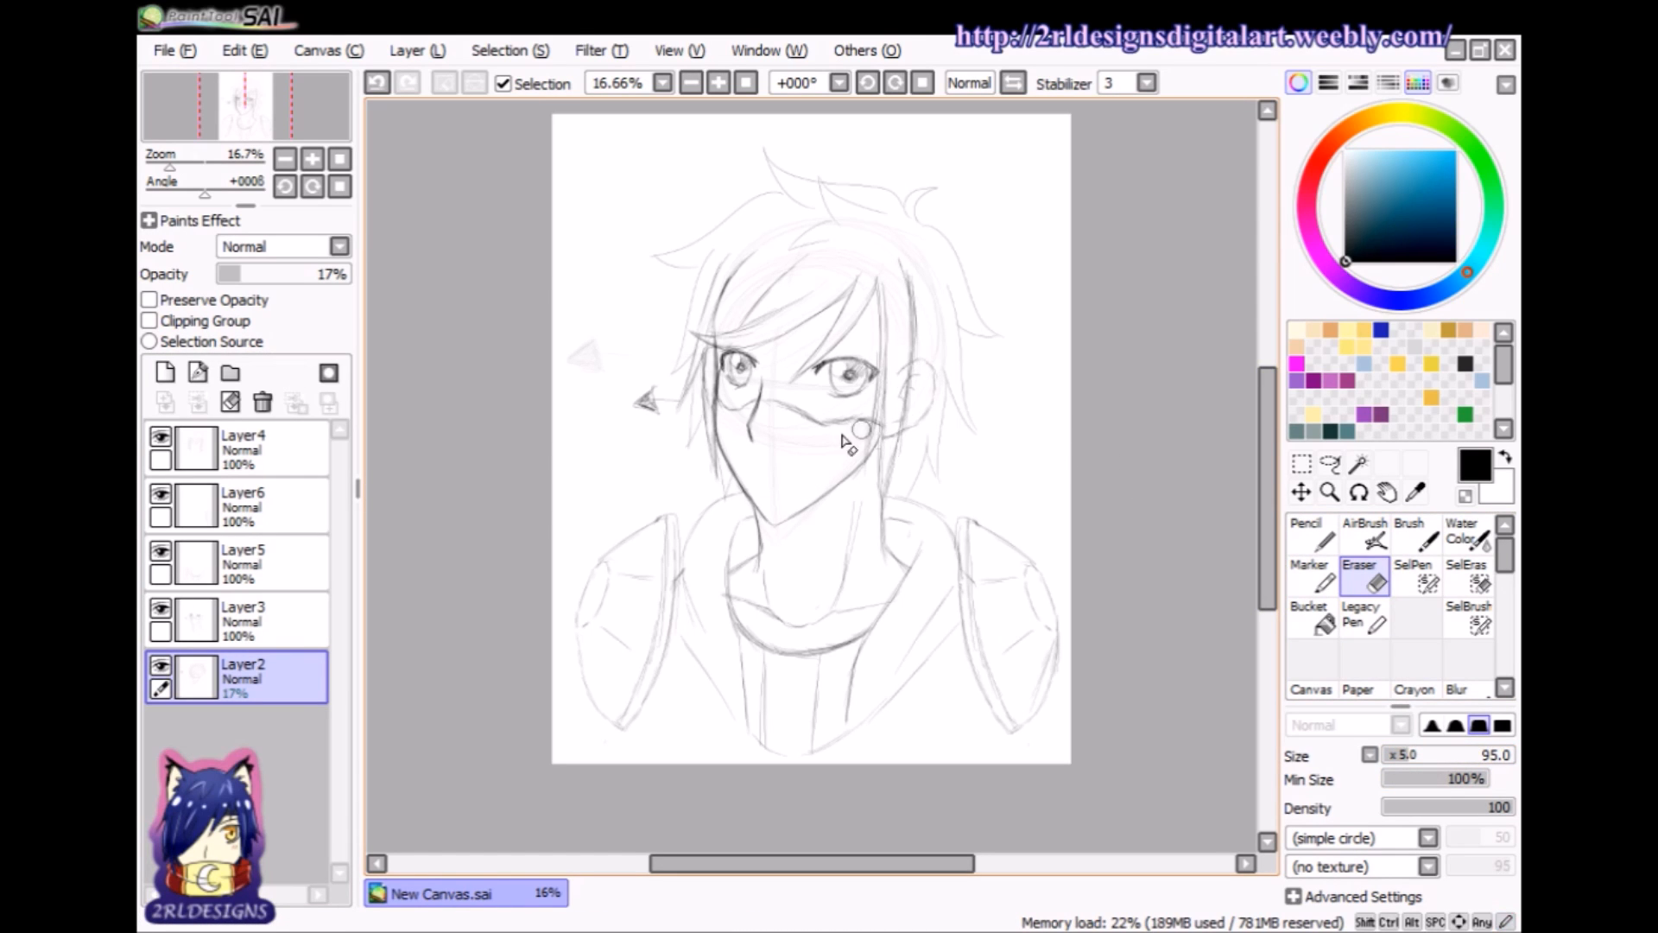
left_click(212, 617)
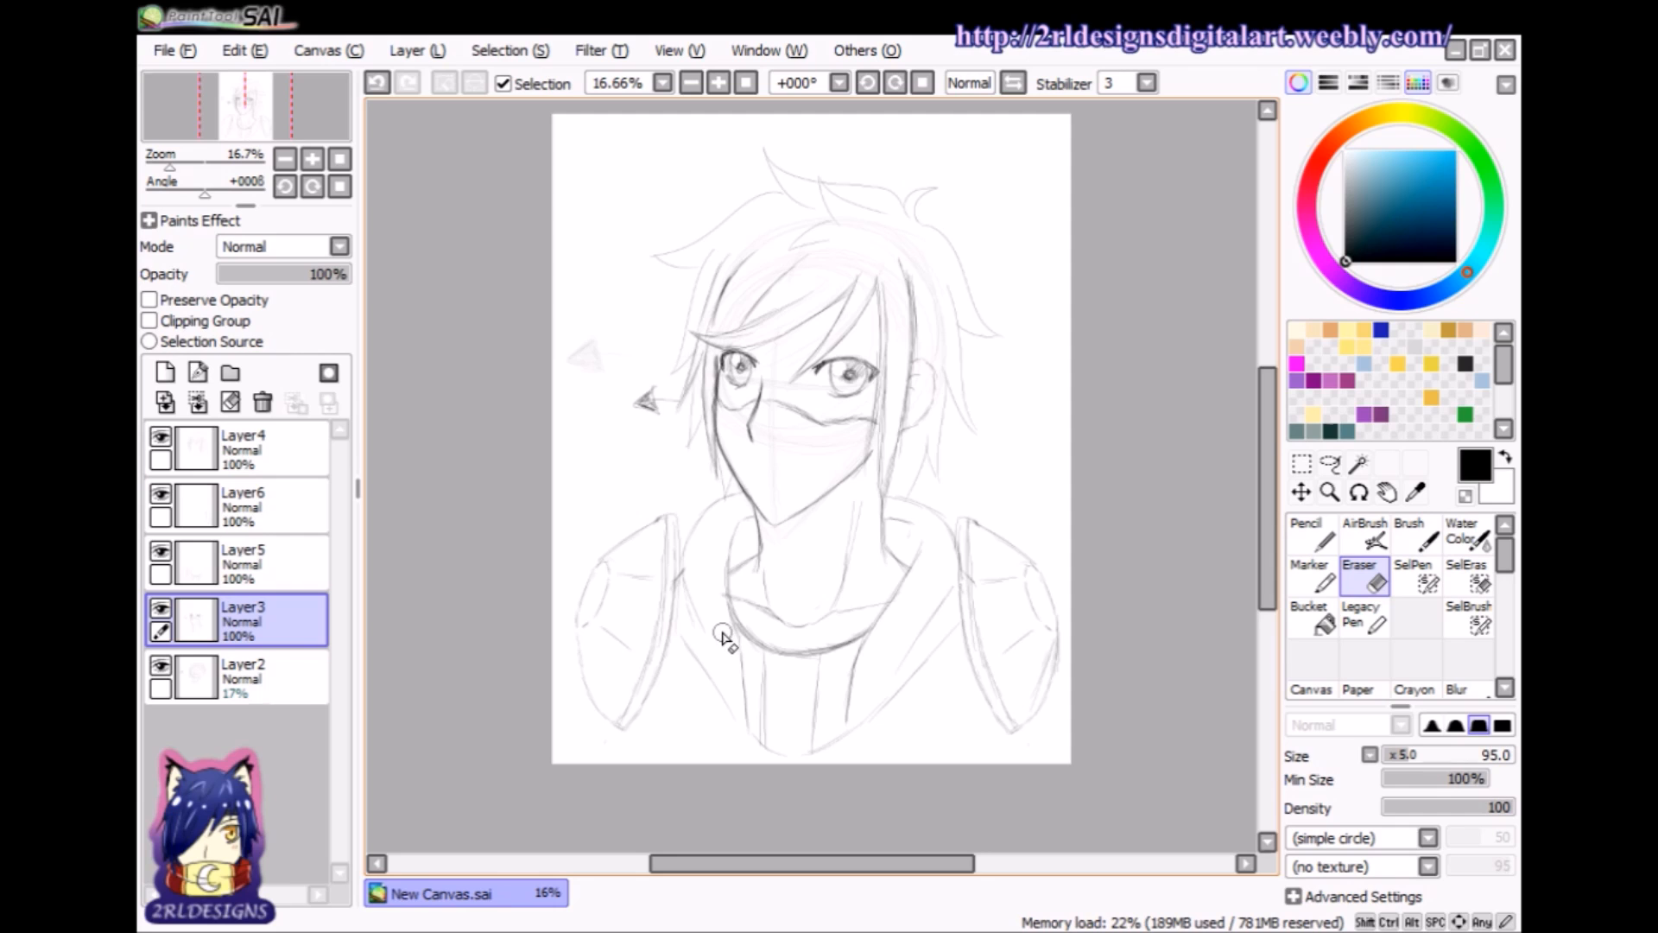
left_click(160, 670)
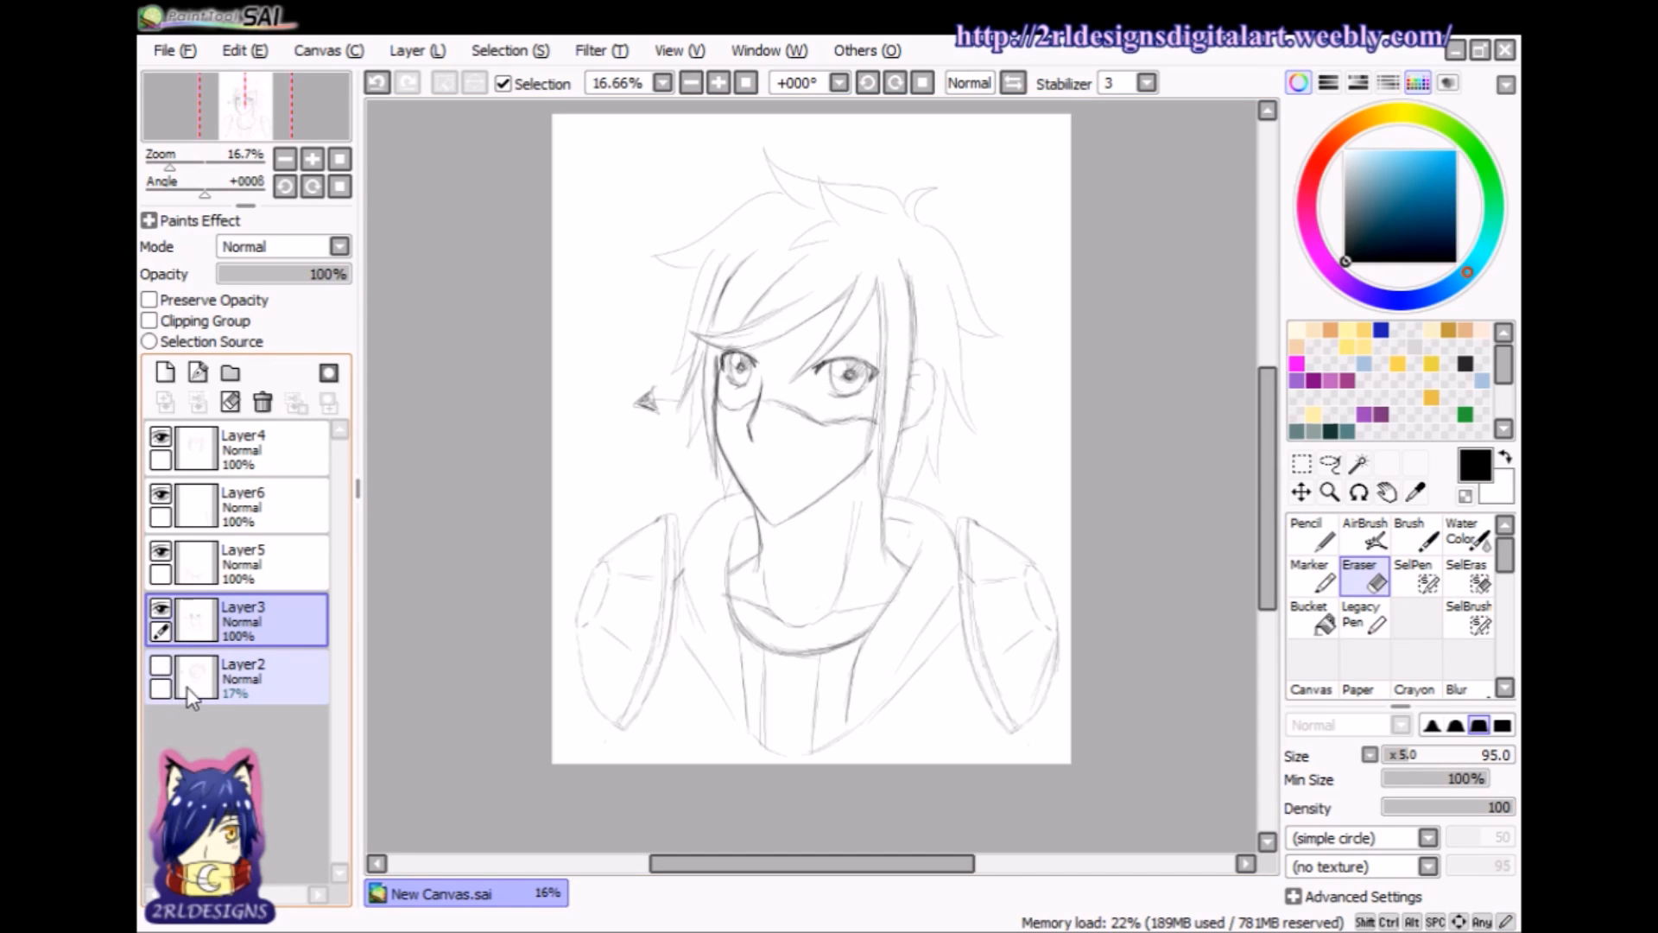
- Pencil extra hair strands on Layer4 hanging behind the ear toward the right side of the neck
left_click(727, 89)
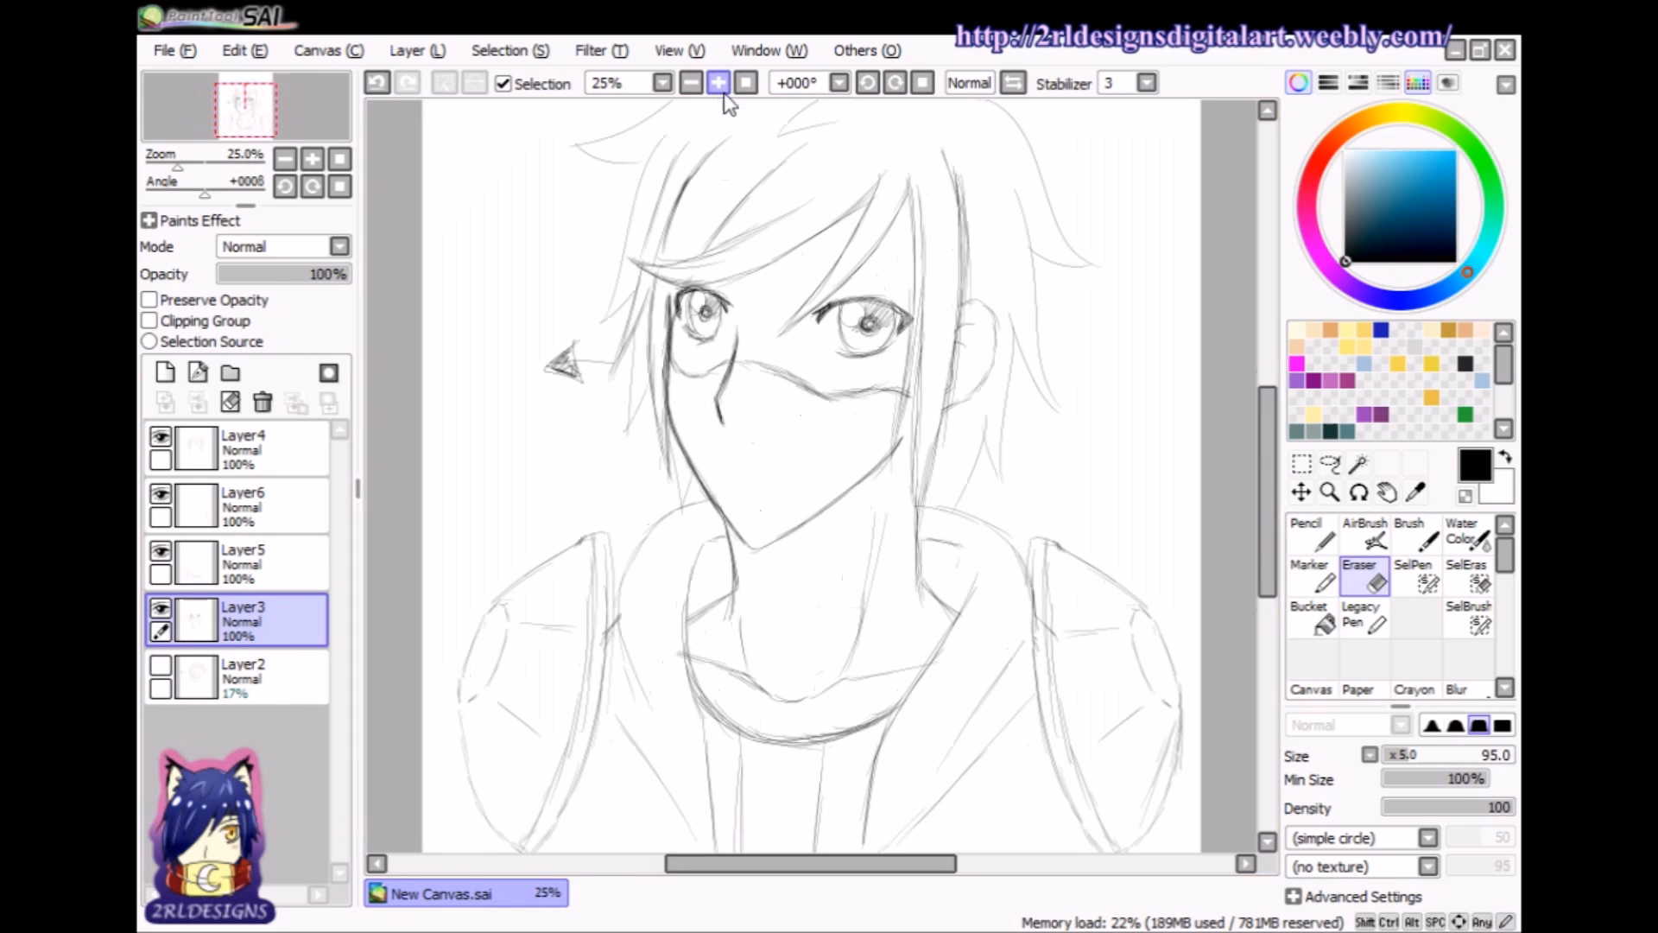
left_click_drag(1273, 453, 1280, 435)
left_click(1313, 533)
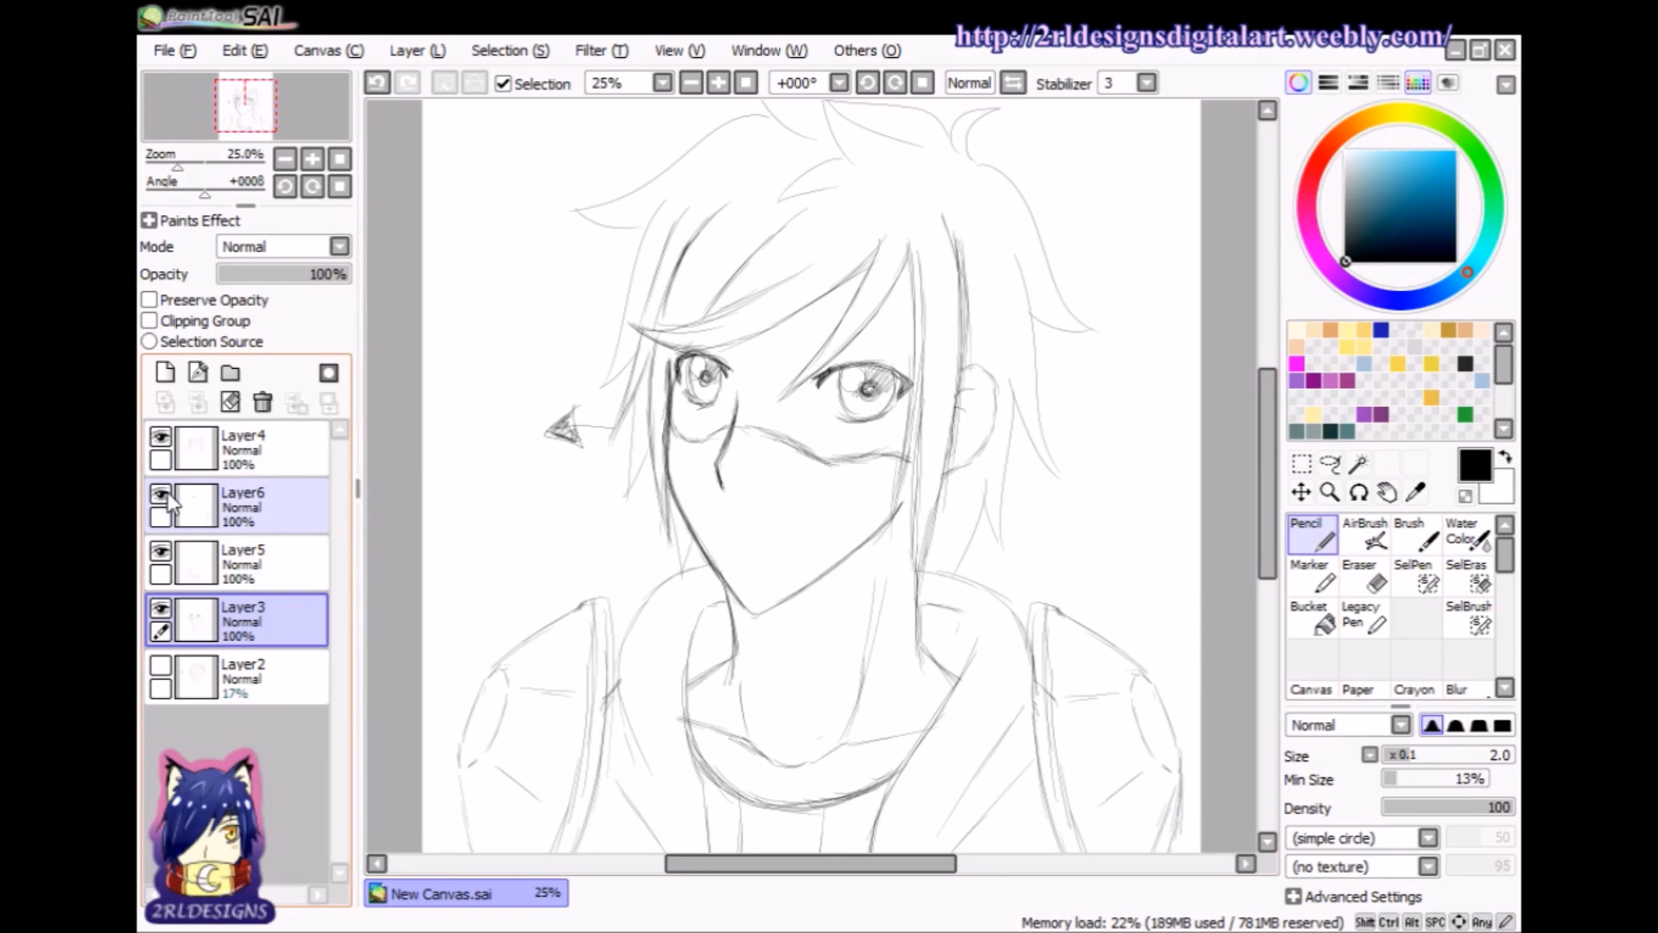
left_click(161, 437)
left_click(161, 437)
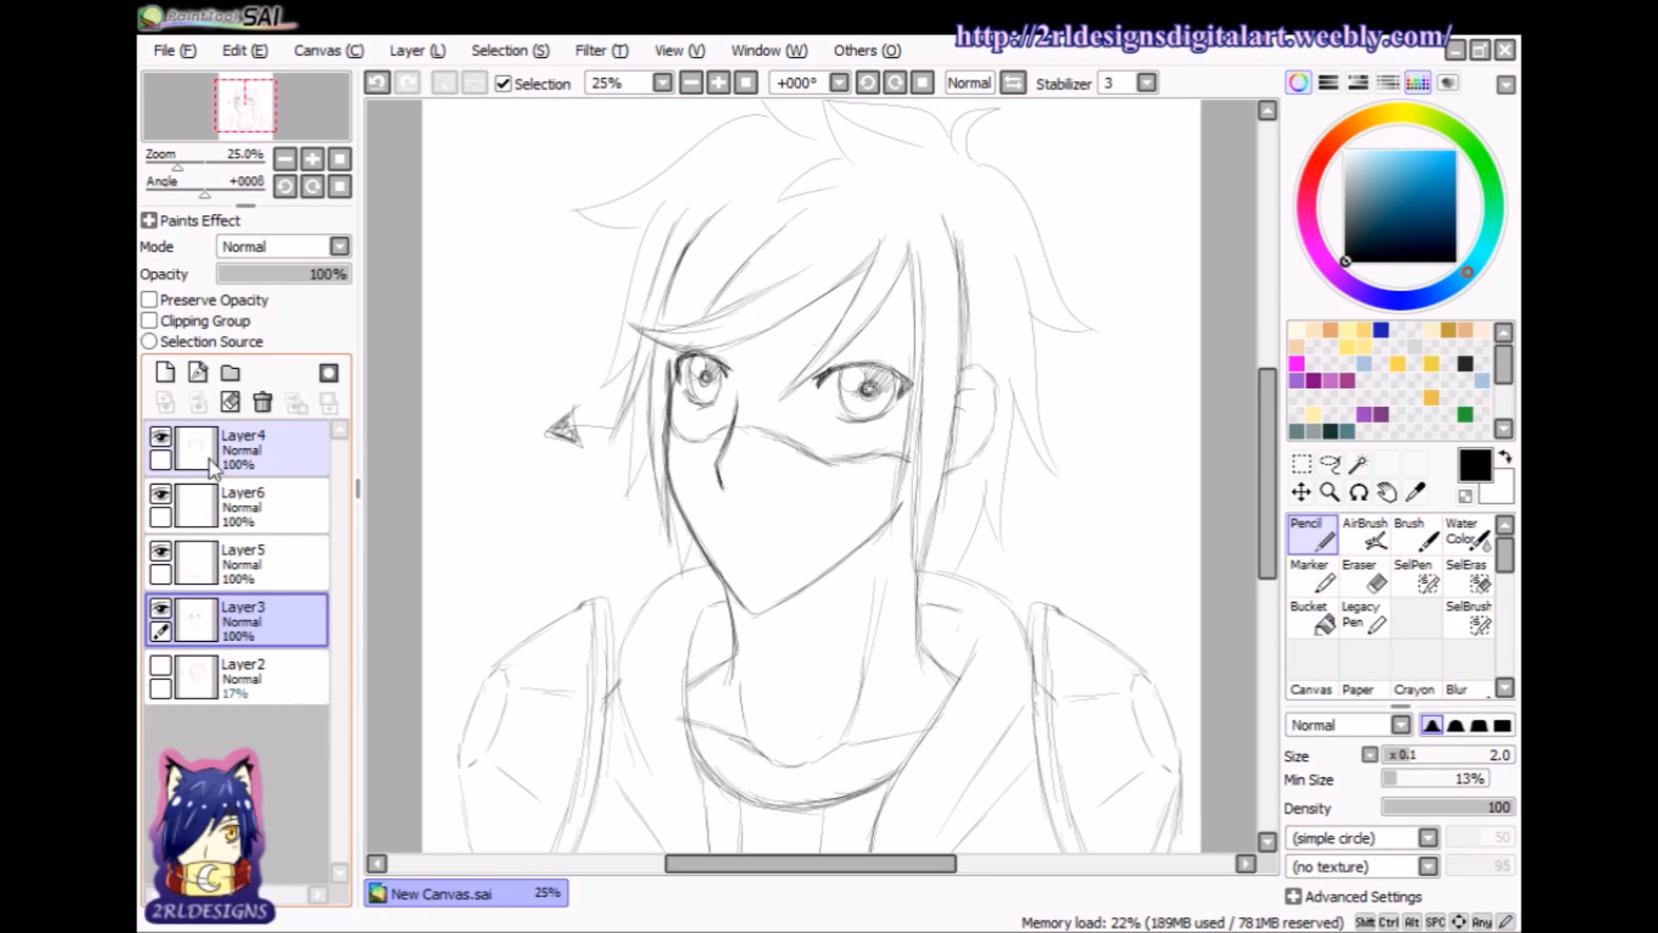
left_click(294, 449)
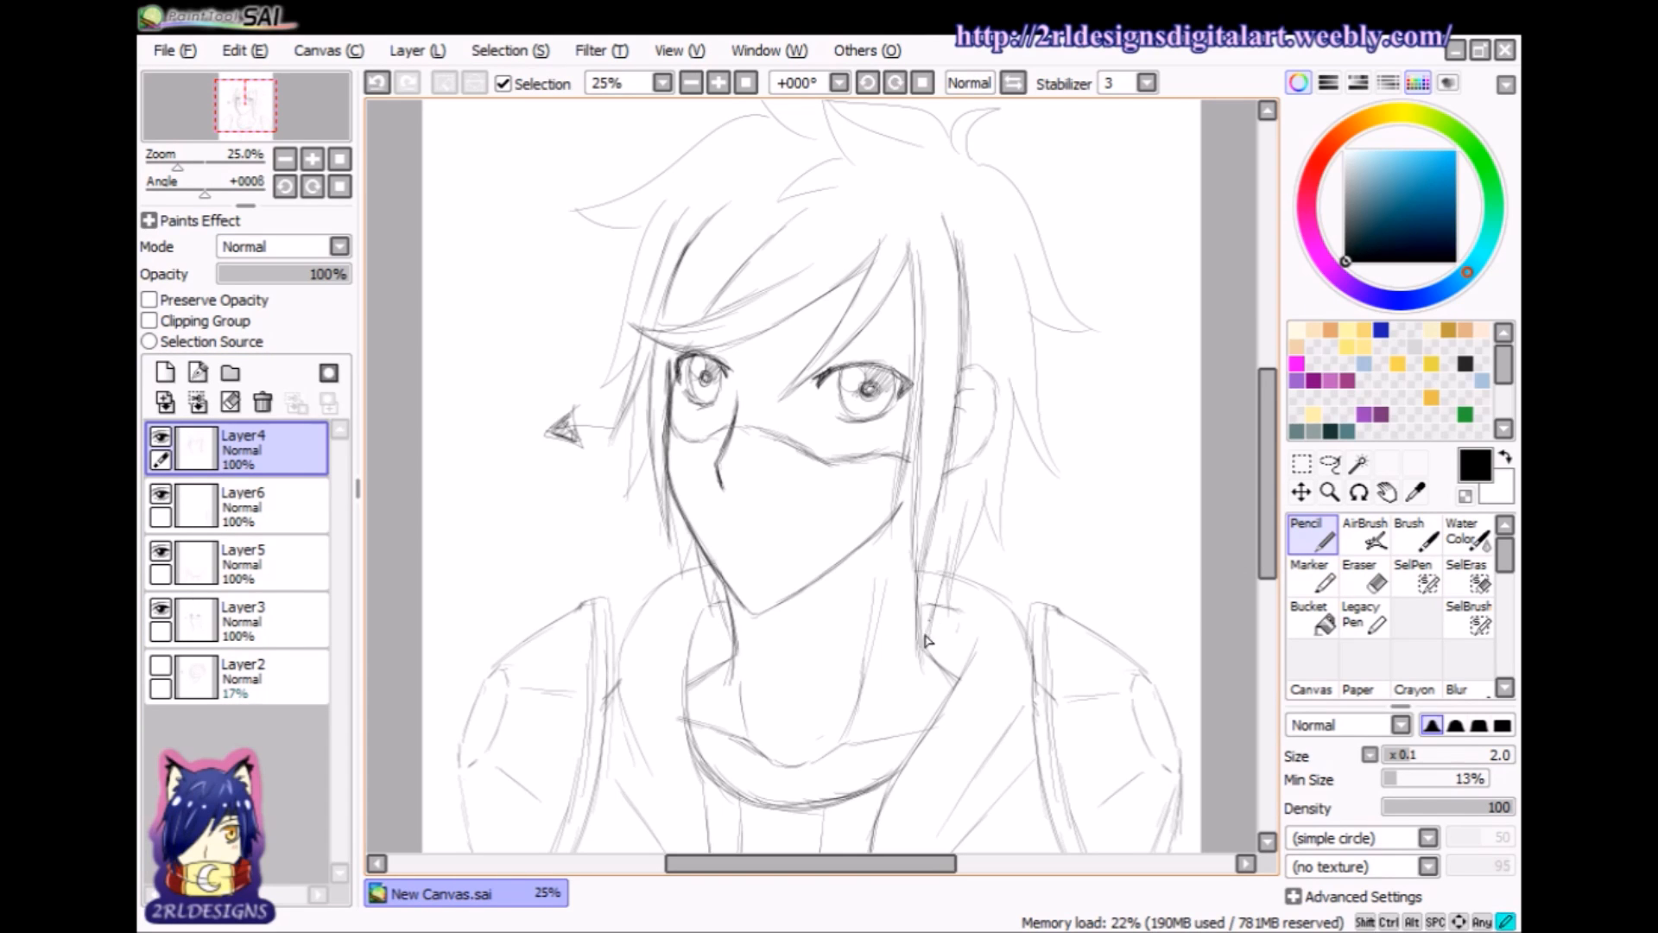
- Erase the collar outline on Layer5 where it overlaps the hair strands beside the neck
left_click(263, 489)
left_click(1365, 577)
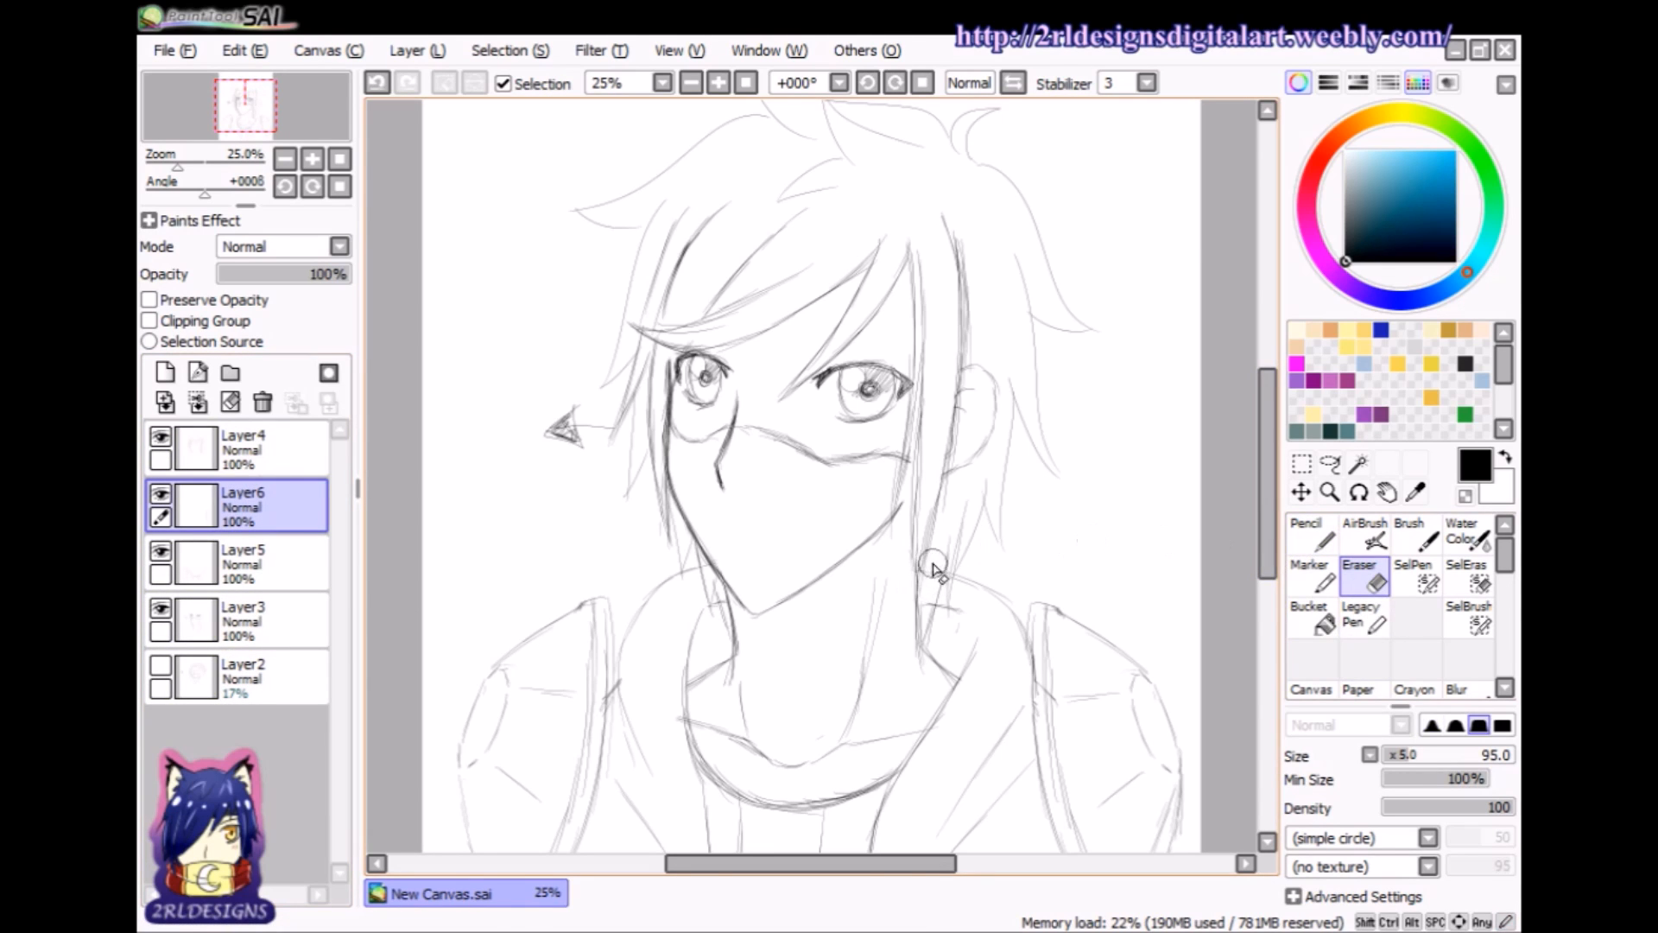
left_click(162, 549)
left_click(161, 550)
left_click(223, 557)
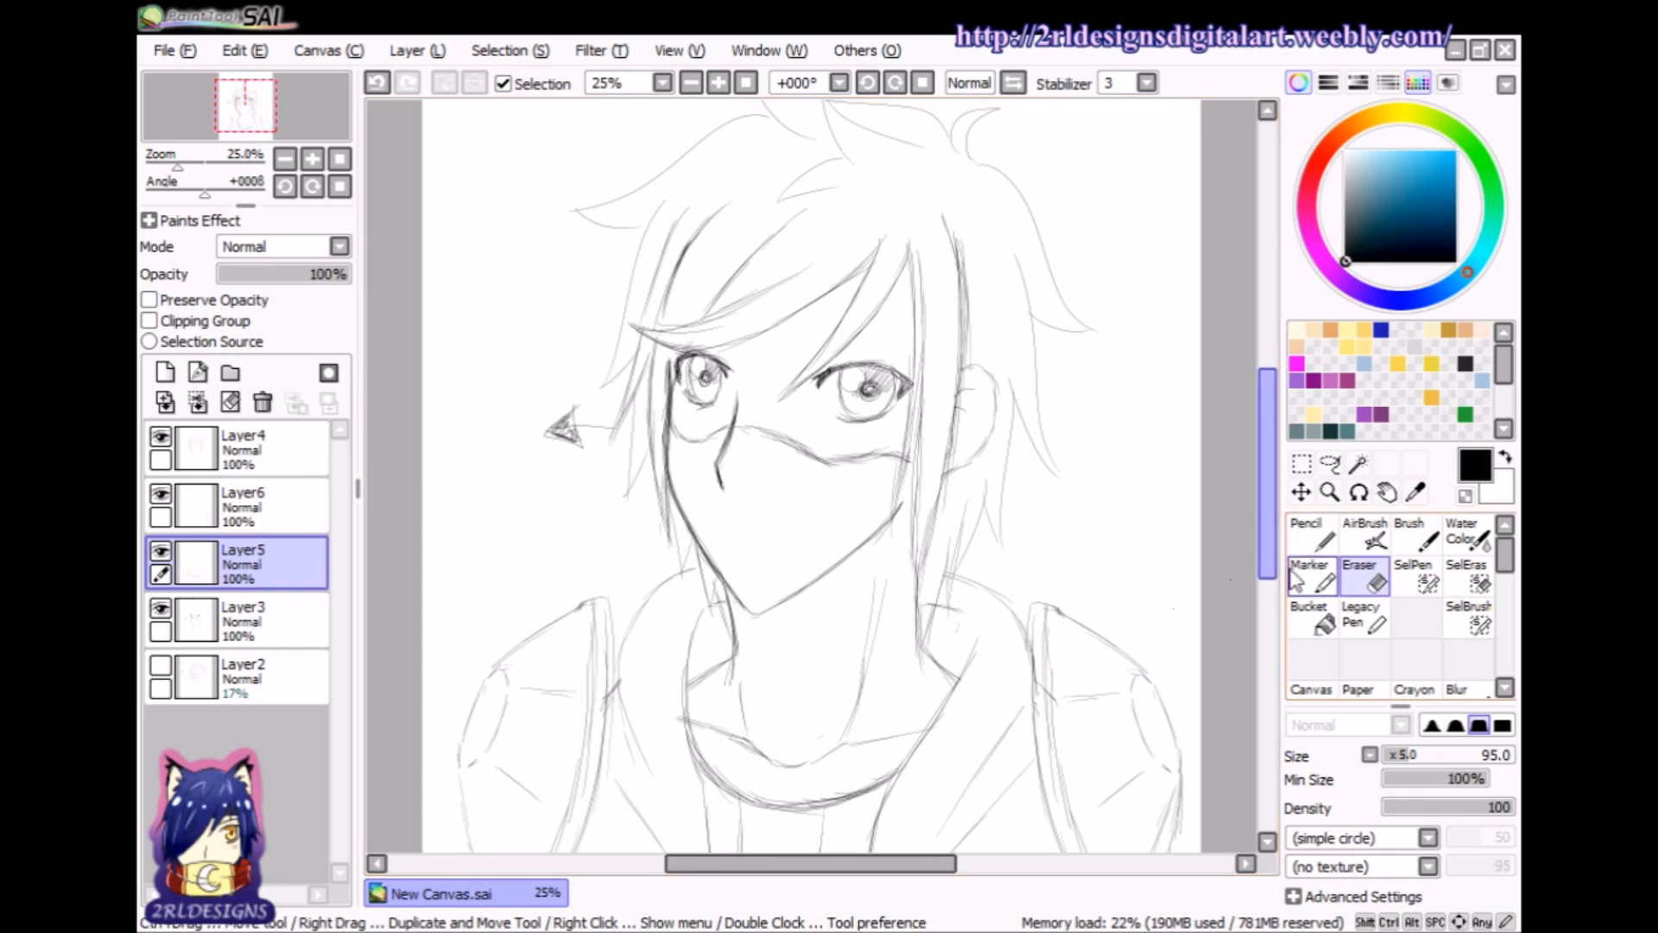
scroll(1267, 499, "up", 2)
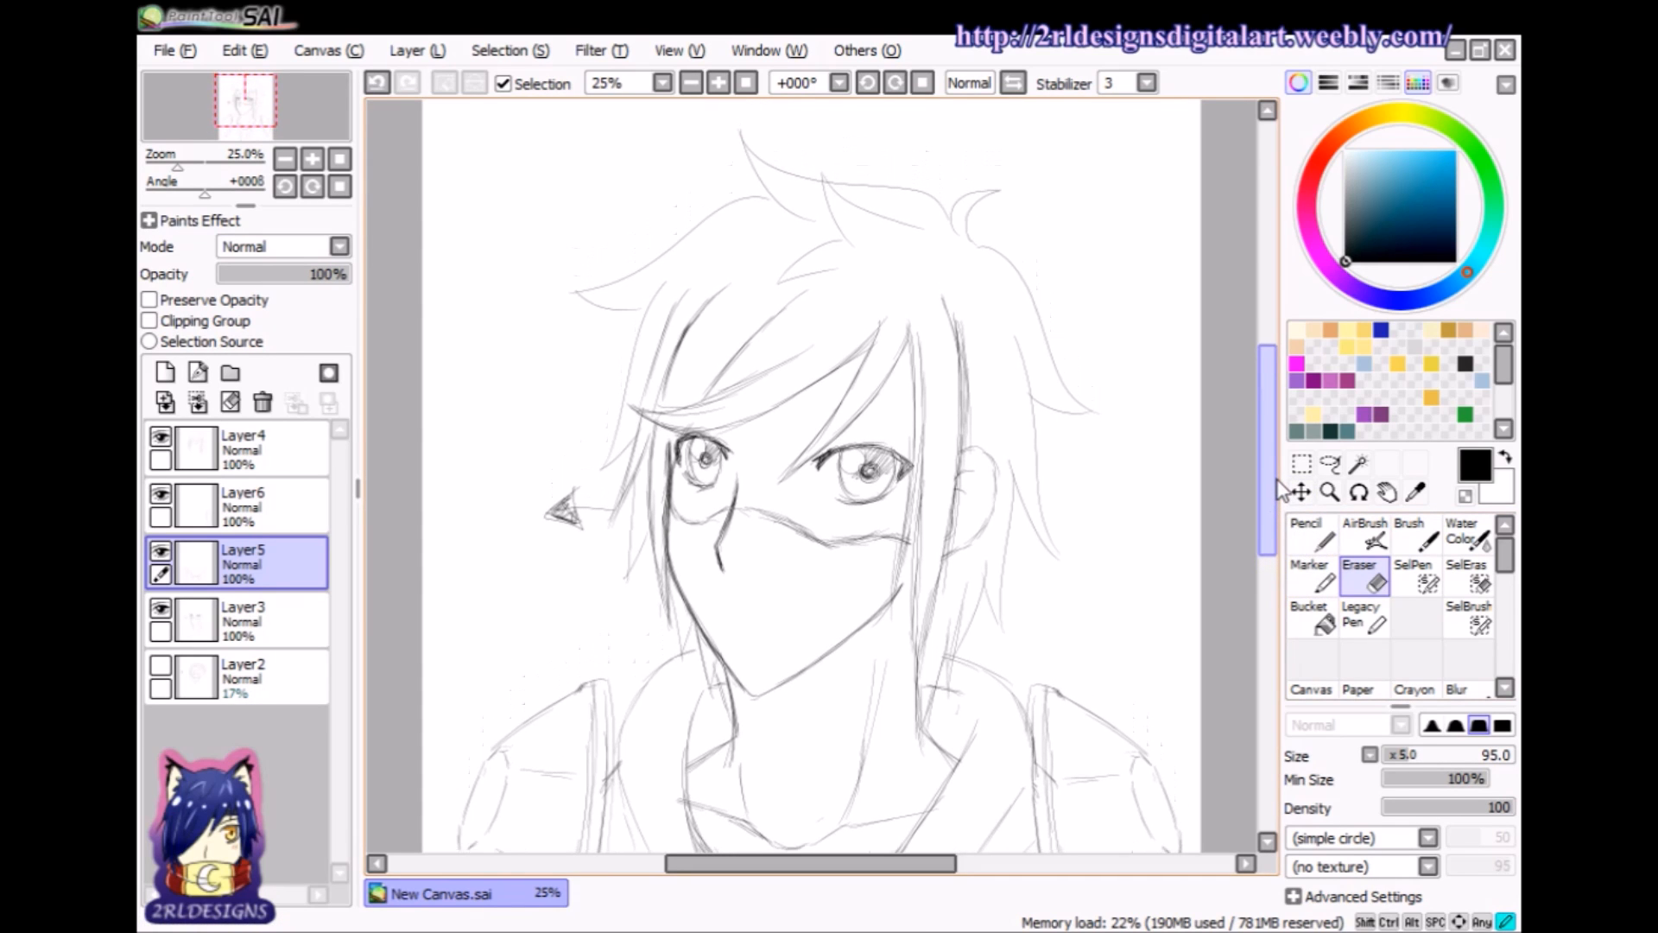
scroll(1281, 491, "down", 3)
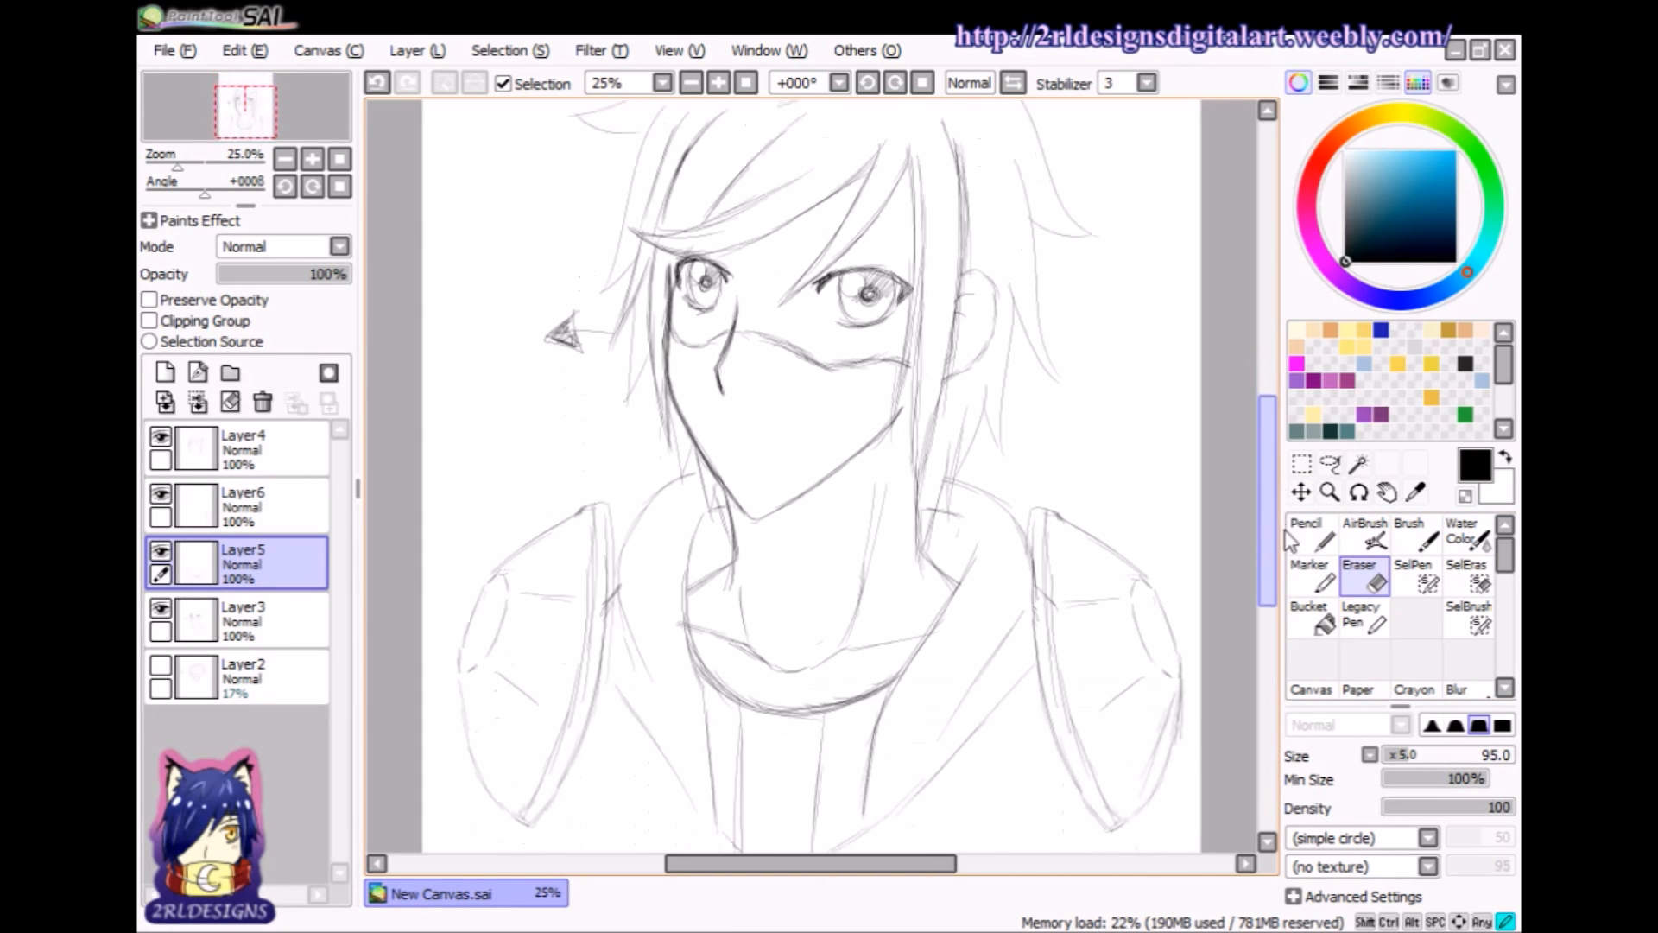
- Erase the small arrow mark beside the face on Layer3
left_click(161, 551)
left_click(161, 551)
left_click(161, 494)
left_click(161, 494)
left_click(250, 620)
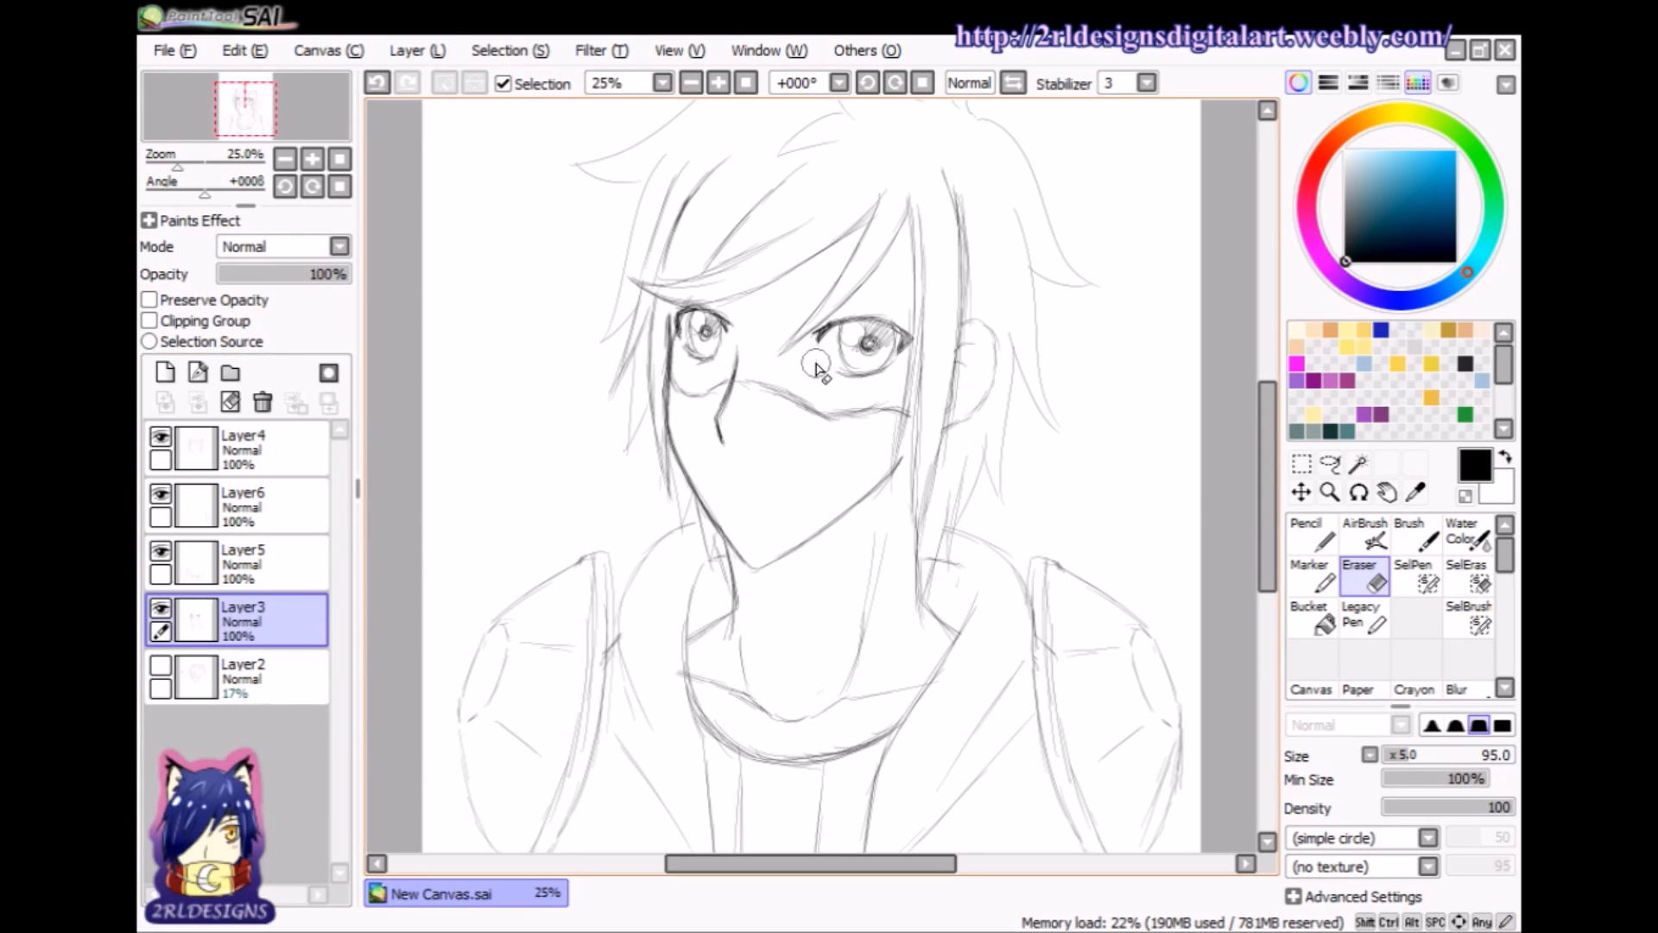
left_click_drag(1261, 478, 1272, 451)
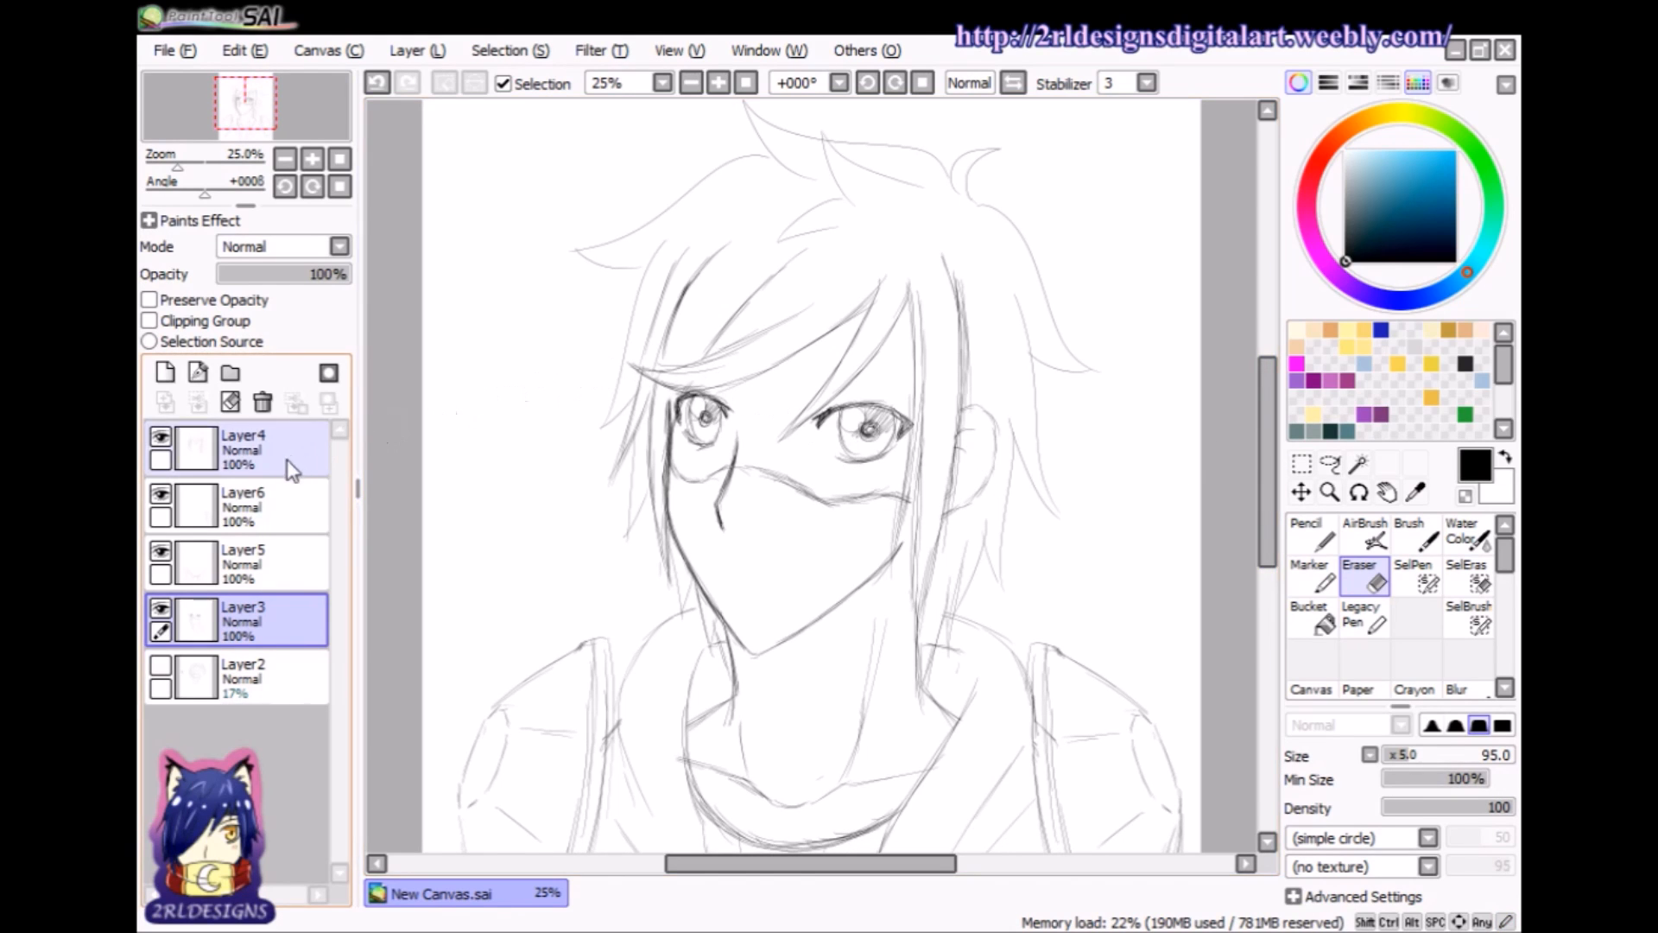
- Toggle Layer3, Layer4, Layer5 and Layer6 off and on in turn to check which parts of the sketch each holds
left_click(162, 496)
left_click(161, 495)
left_click(162, 551)
left_click(162, 551)
left_click(159, 438)
left_click(159, 438)
left_click(163, 609)
left_click(163, 609)
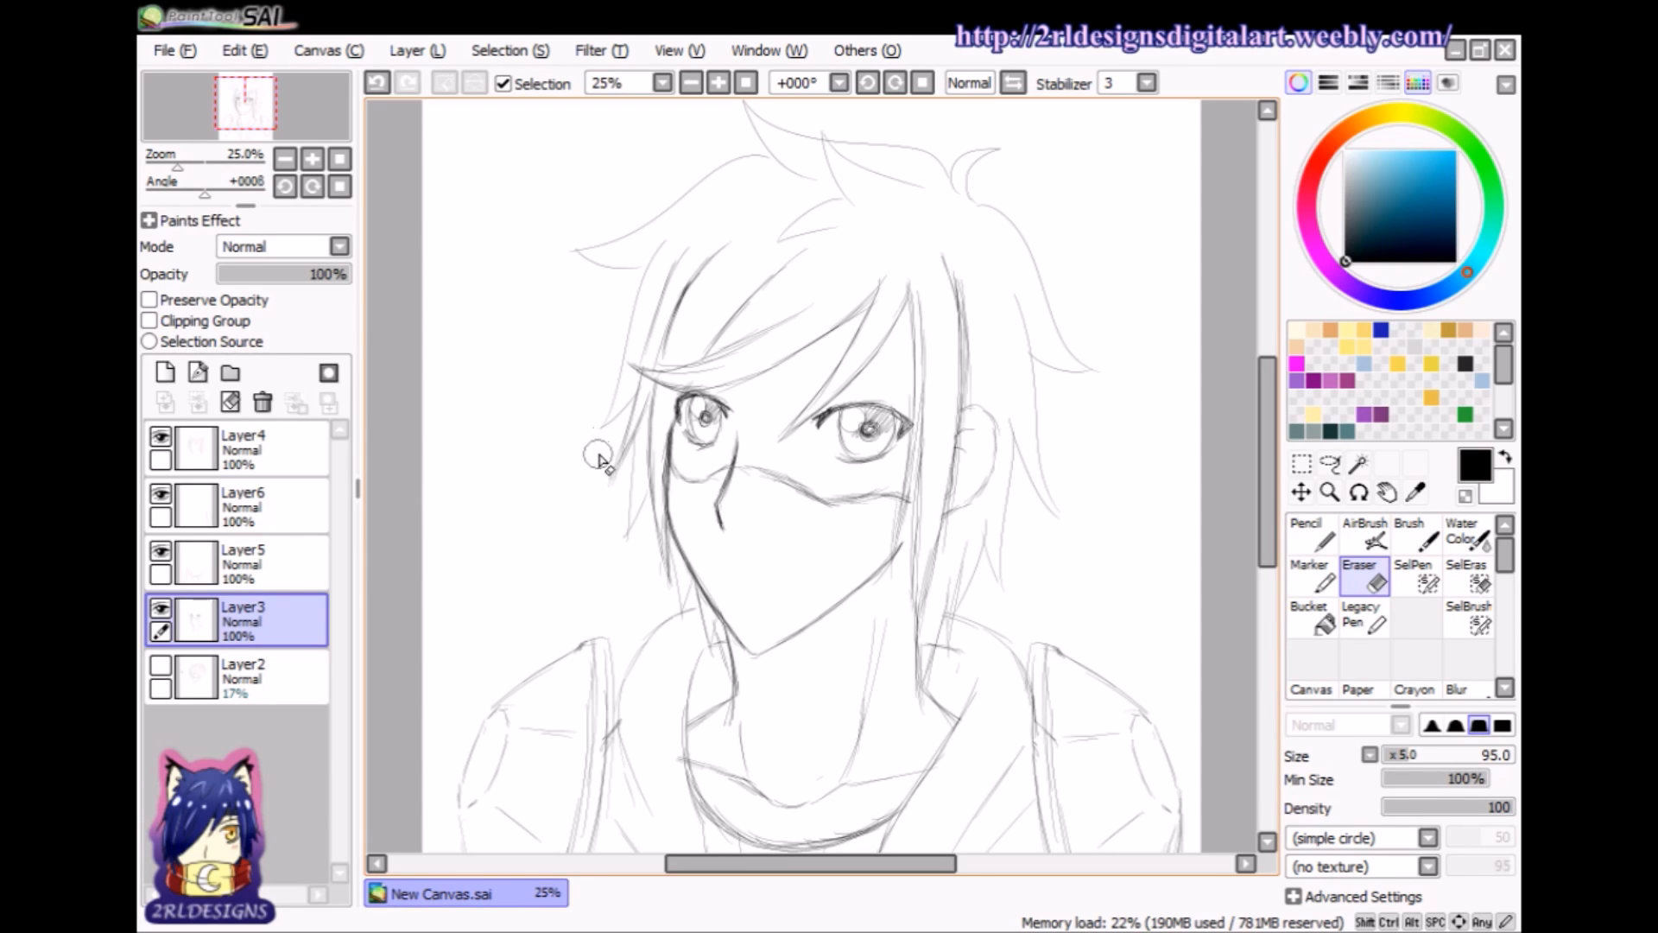
key("n")
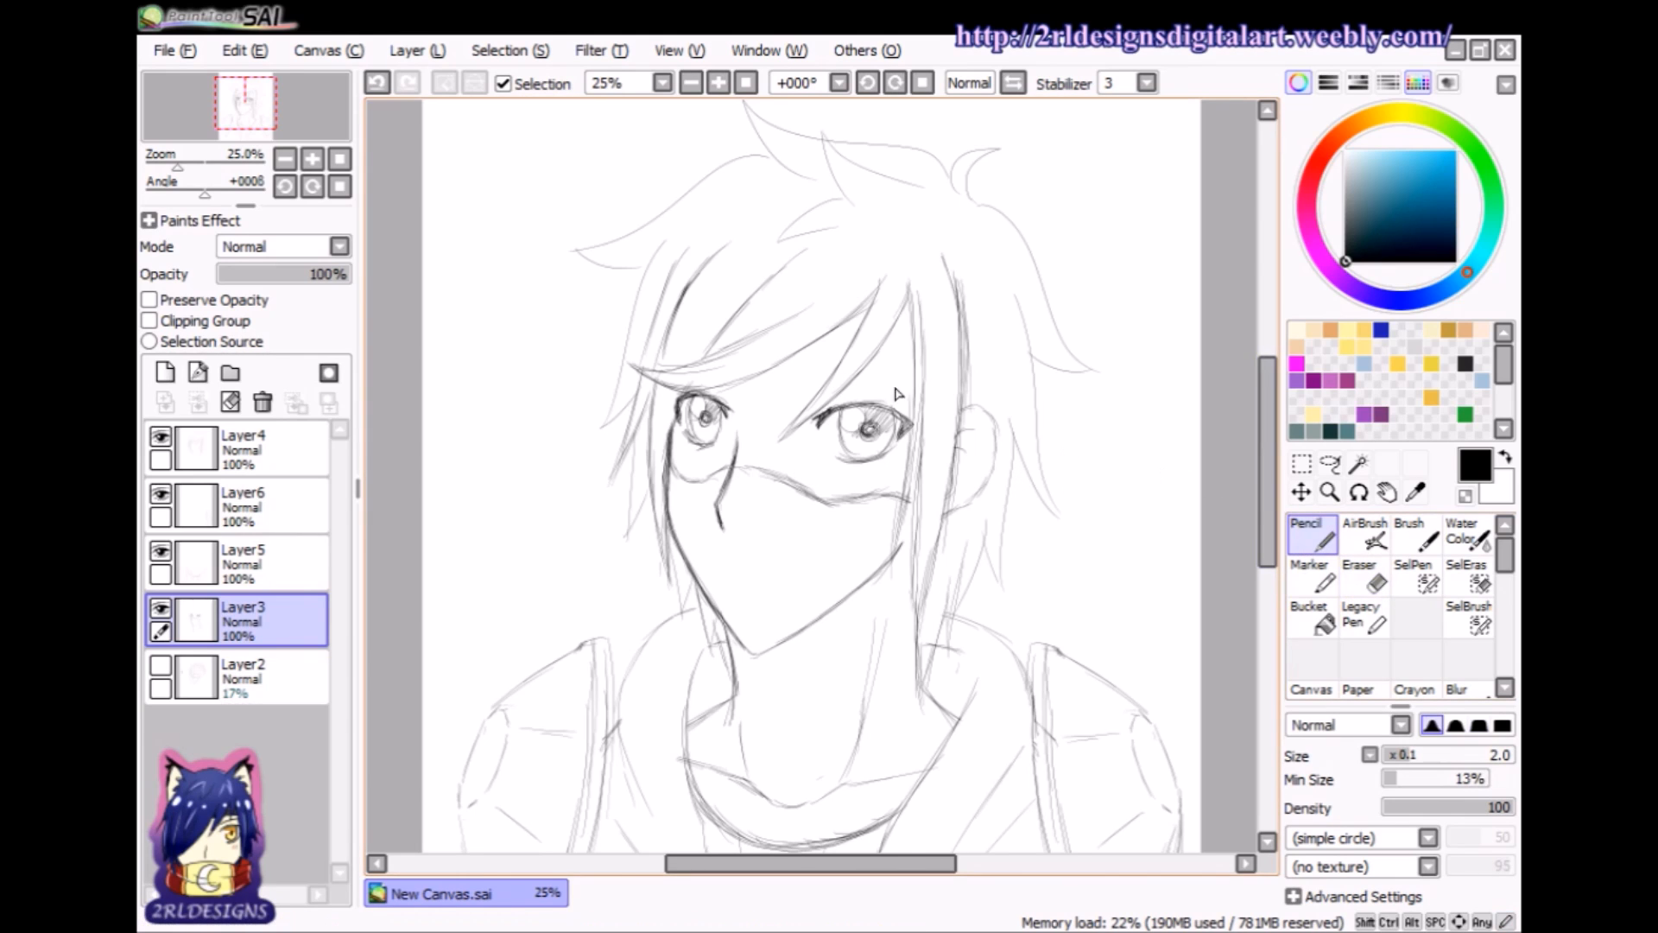
left_click(160, 608)
left_click(160, 608)
left_click(161, 552)
left_click(160, 553)
left_click(161, 494)
left_click(161, 494)
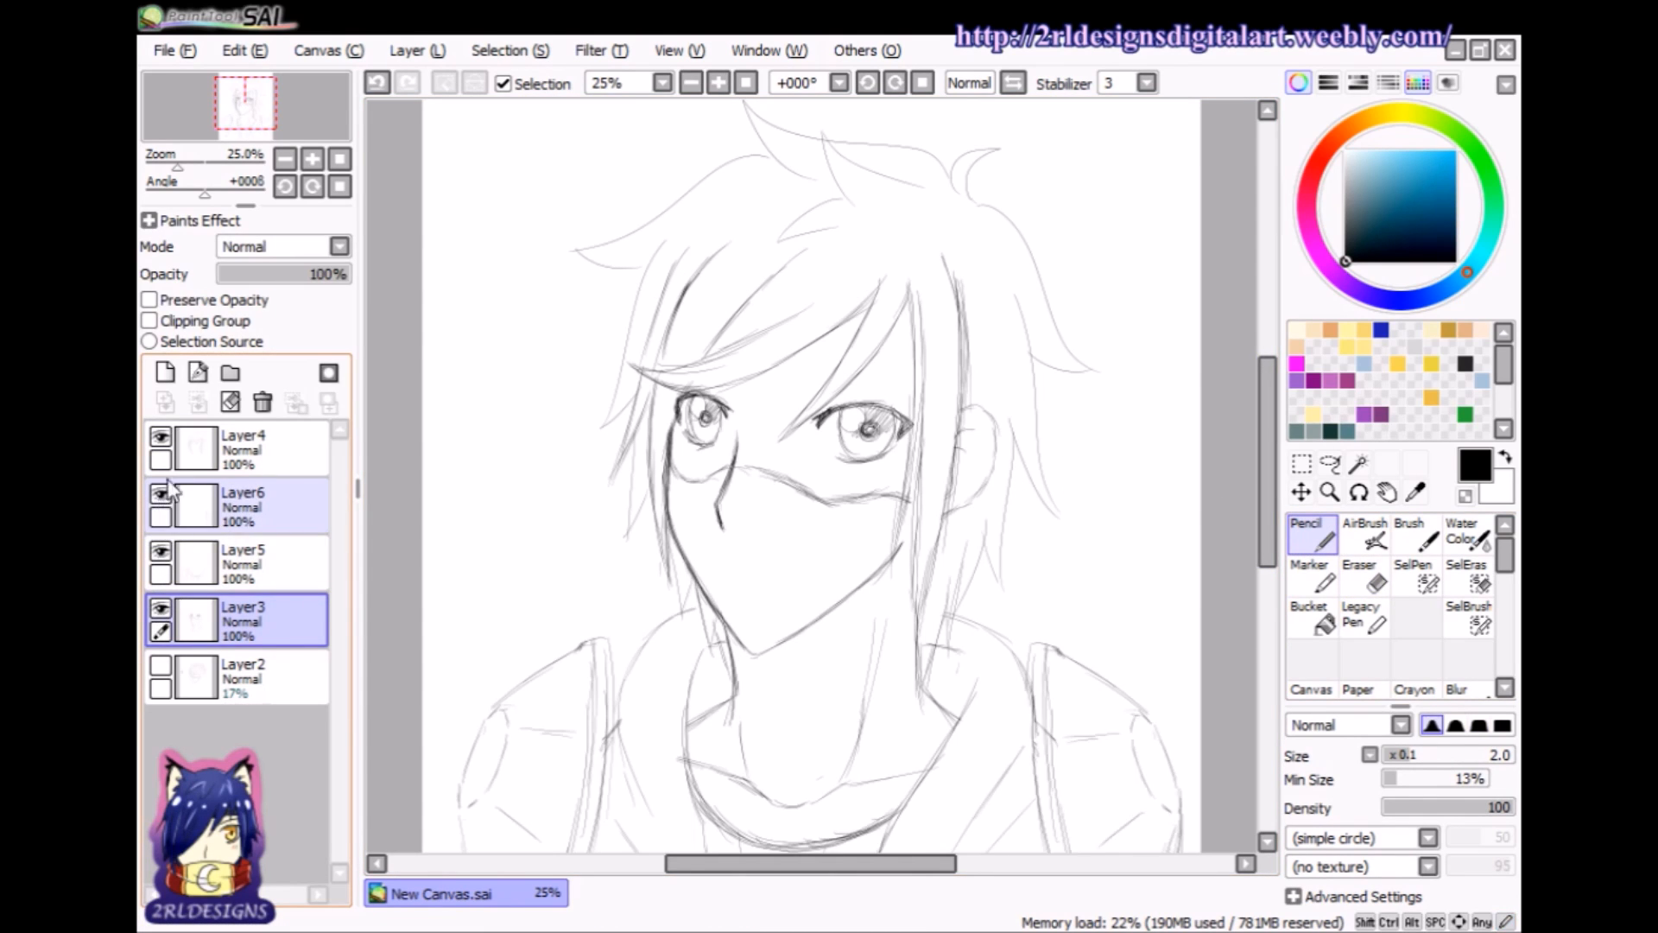
left_click(160, 435)
left_click(161, 435)
- Pencil additional spiky hair strands on Layer4 along the left side of the head, undoing the first attempts
left_click(223, 448)
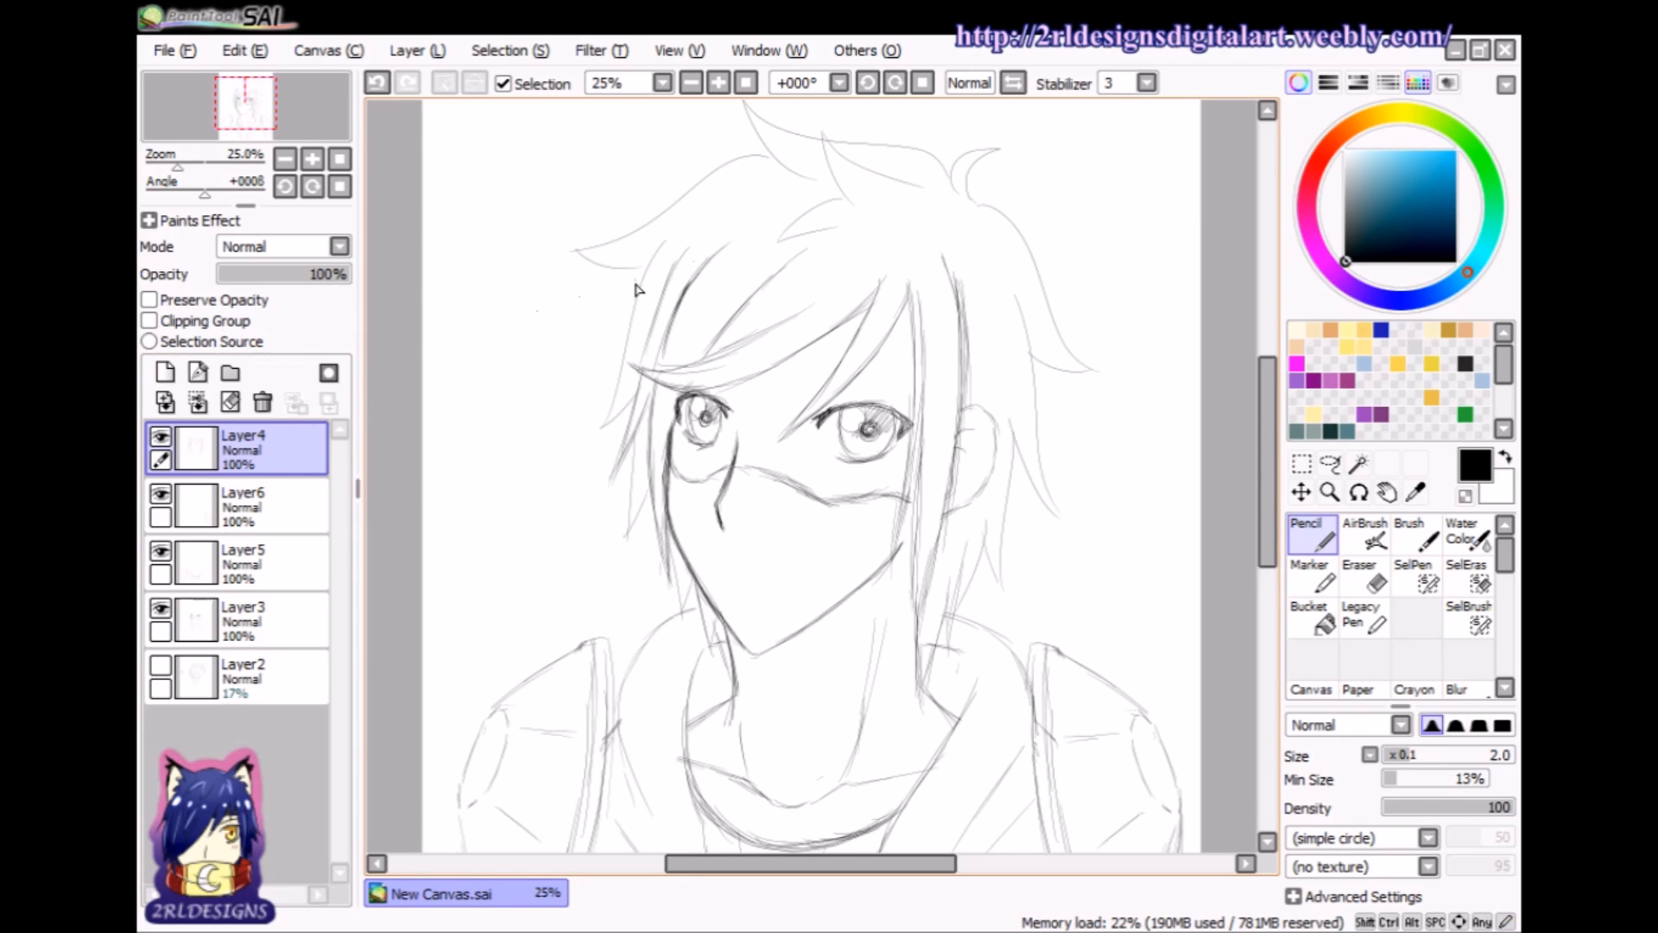
mouse_move(616, 340)
left_mouse_down()
mouse_move(577, 438)
mouse_move(621, 416)
left_mouse_up()
key("ctrl+z")
key("ctrl+z")
mouse_move(636, 276)
left_mouse_down()
mouse_move(594, 380)
mouse_move(614, 371)
left_mouse_up()
left_click_drag(1267, 425, 1276, 510)
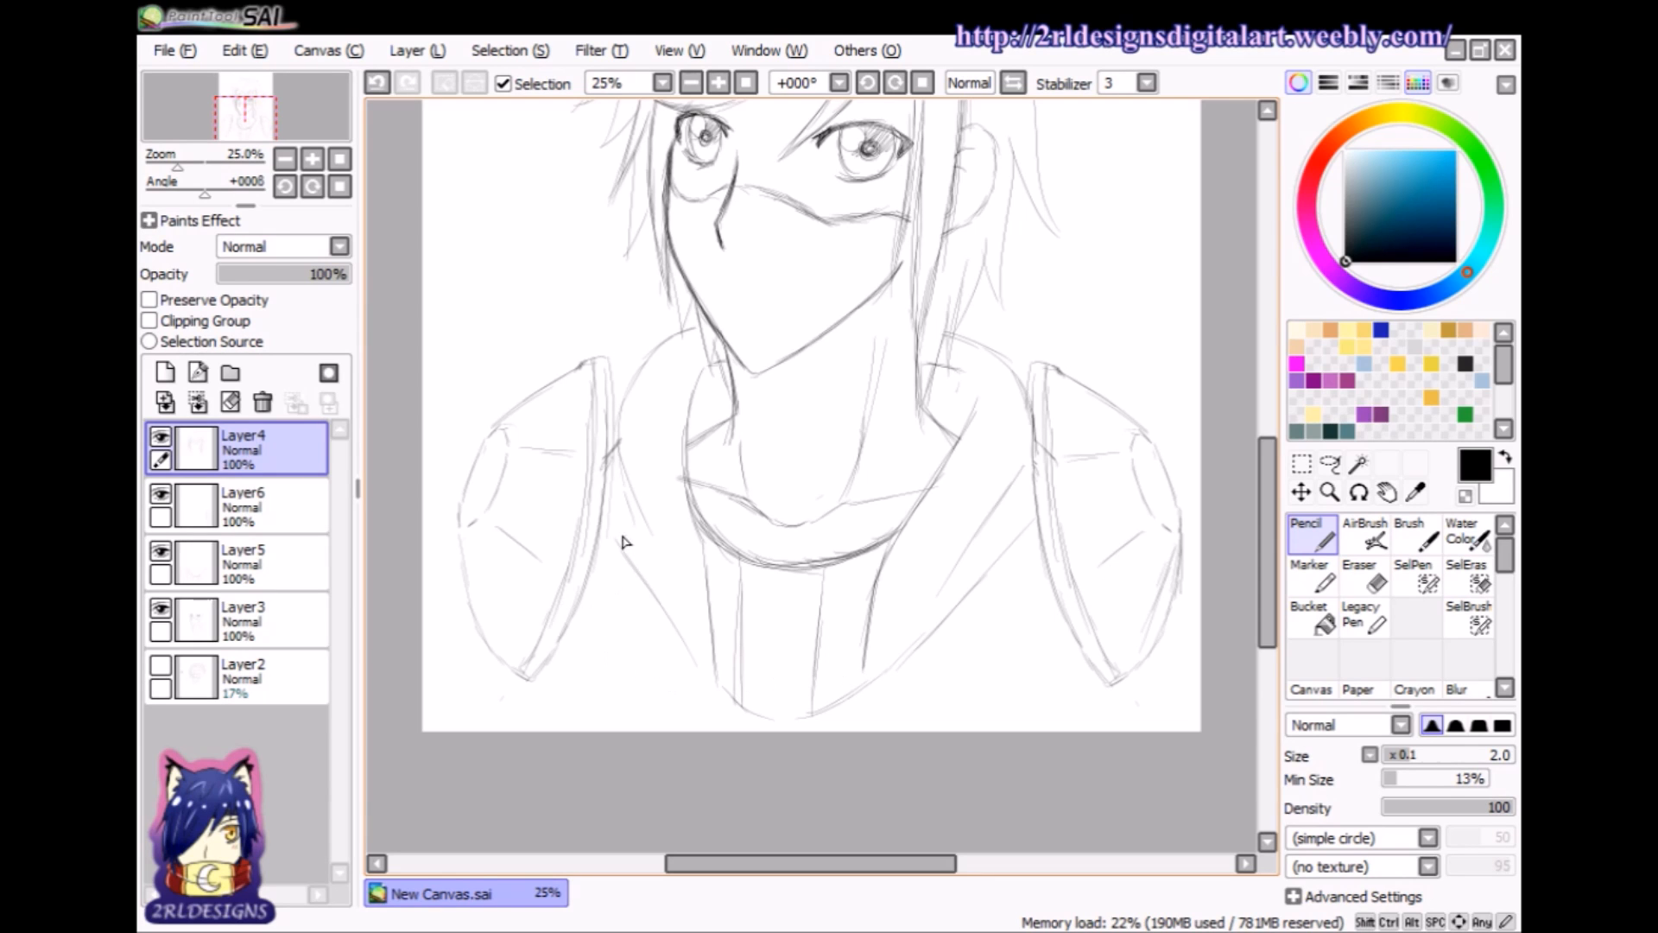
left_click_drag(1260, 540, 1271, 453)
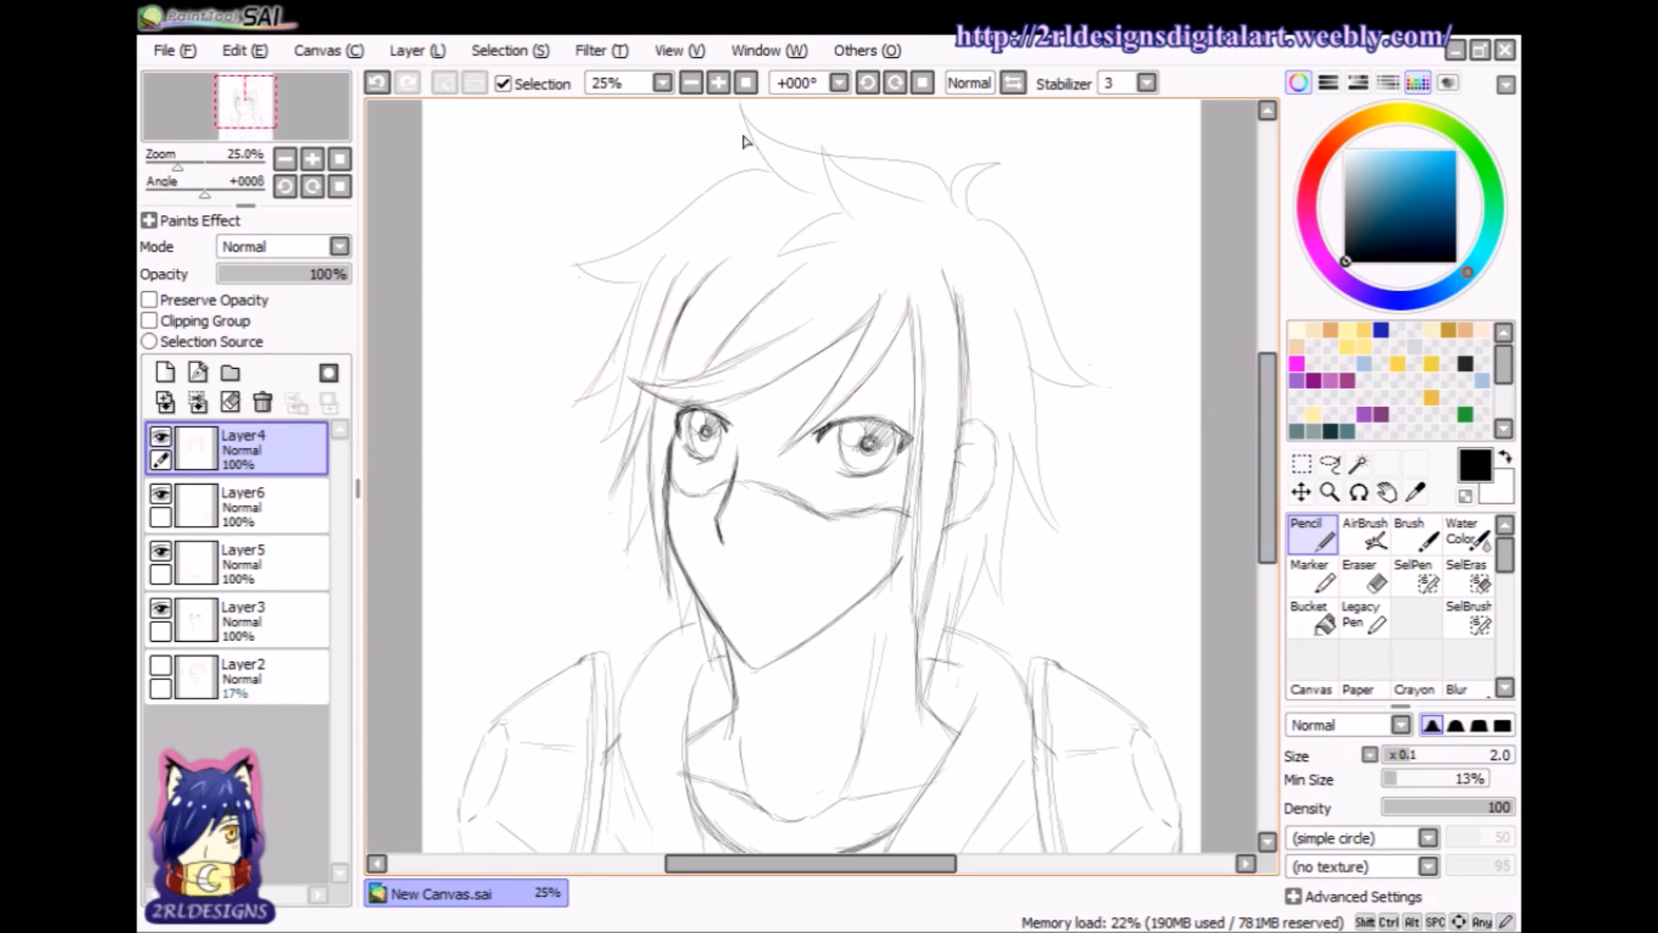
scroll(433, 311, "up", 1)
- Add a new layer above Layer4 and pencil the eyebrow over the right eye, undoing and redrawing it as needed
left_click(159, 438)
left_click(160, 438)
left_click(165, 372)
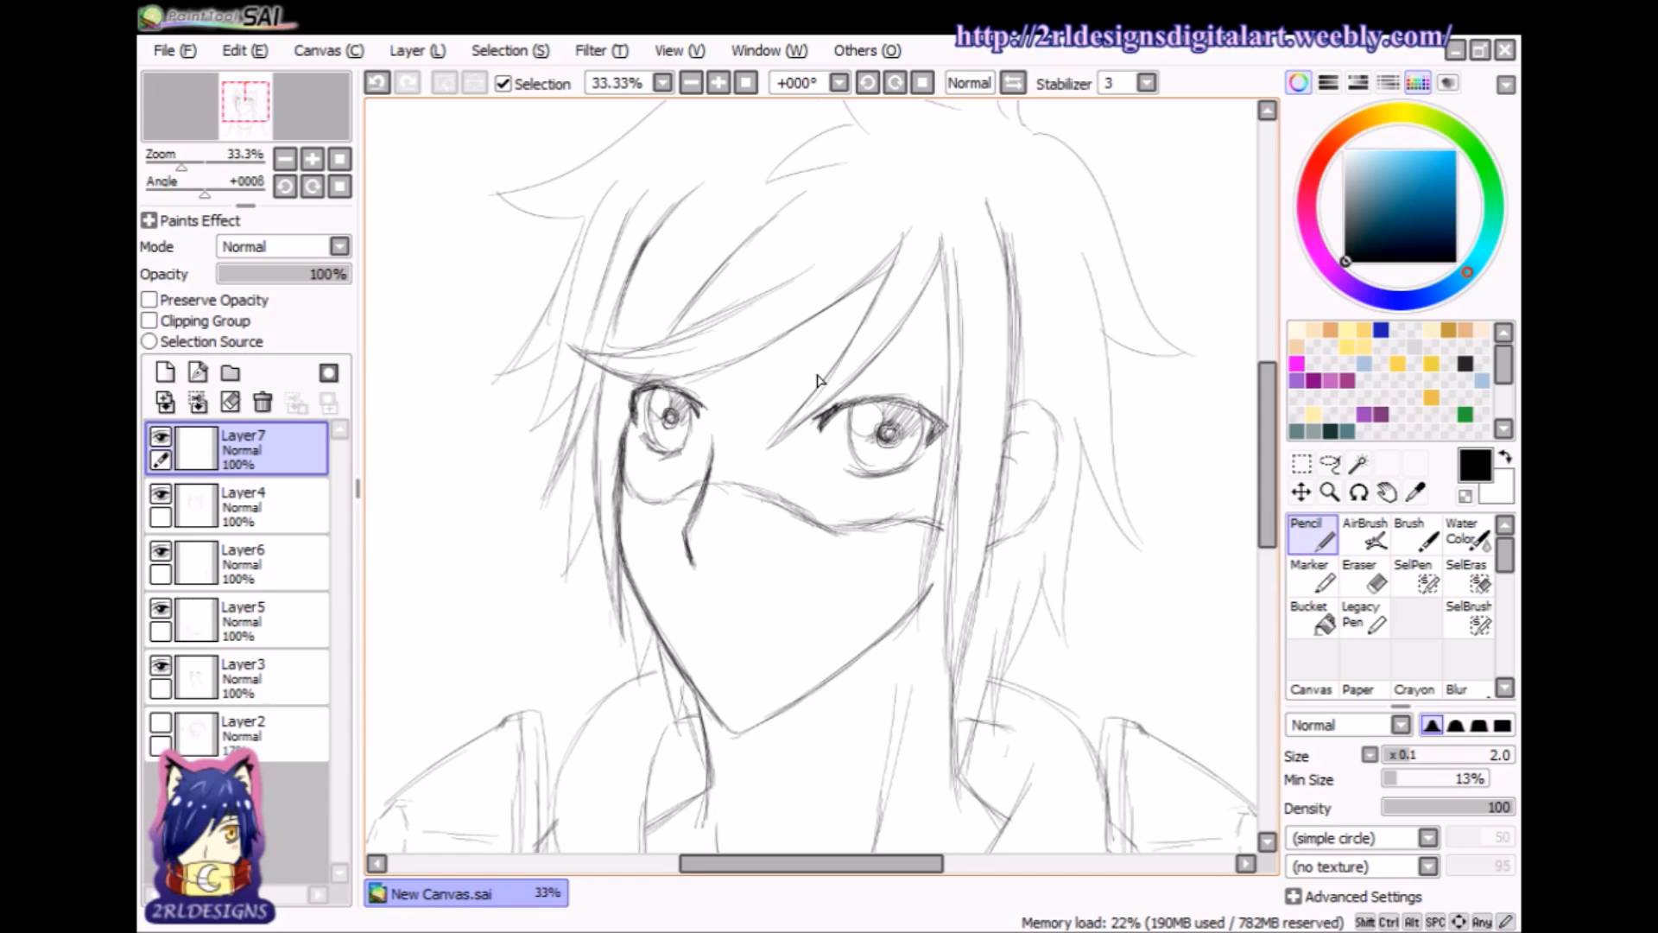
key("ctrl+z")
left_click_drag(809, 372, 954, 371)
key("ctrl+z")
left_click_drag(827, 367, 931, 358)
key("ctrl+z")
left_click_drag(809, 377, 926, 359)
left_click_drag(809, 375, 905, 360)
key("ctrl+z")
- Pencil short inner eyebrow strokes above both eyes and undo the last few strokes
left_click_drag(845, 392, 866, 388)
left_click_drag(686, 379, 691, 380)
left_click_drag(840, 375, 868, 369)
left_click_drag(829, 376, 872, 368)
left_click_drag(681, 365, 666, 354)
key("ctrl+z")
key("ctrl+z")
key("ctrl+z")
key("ctrl+z")
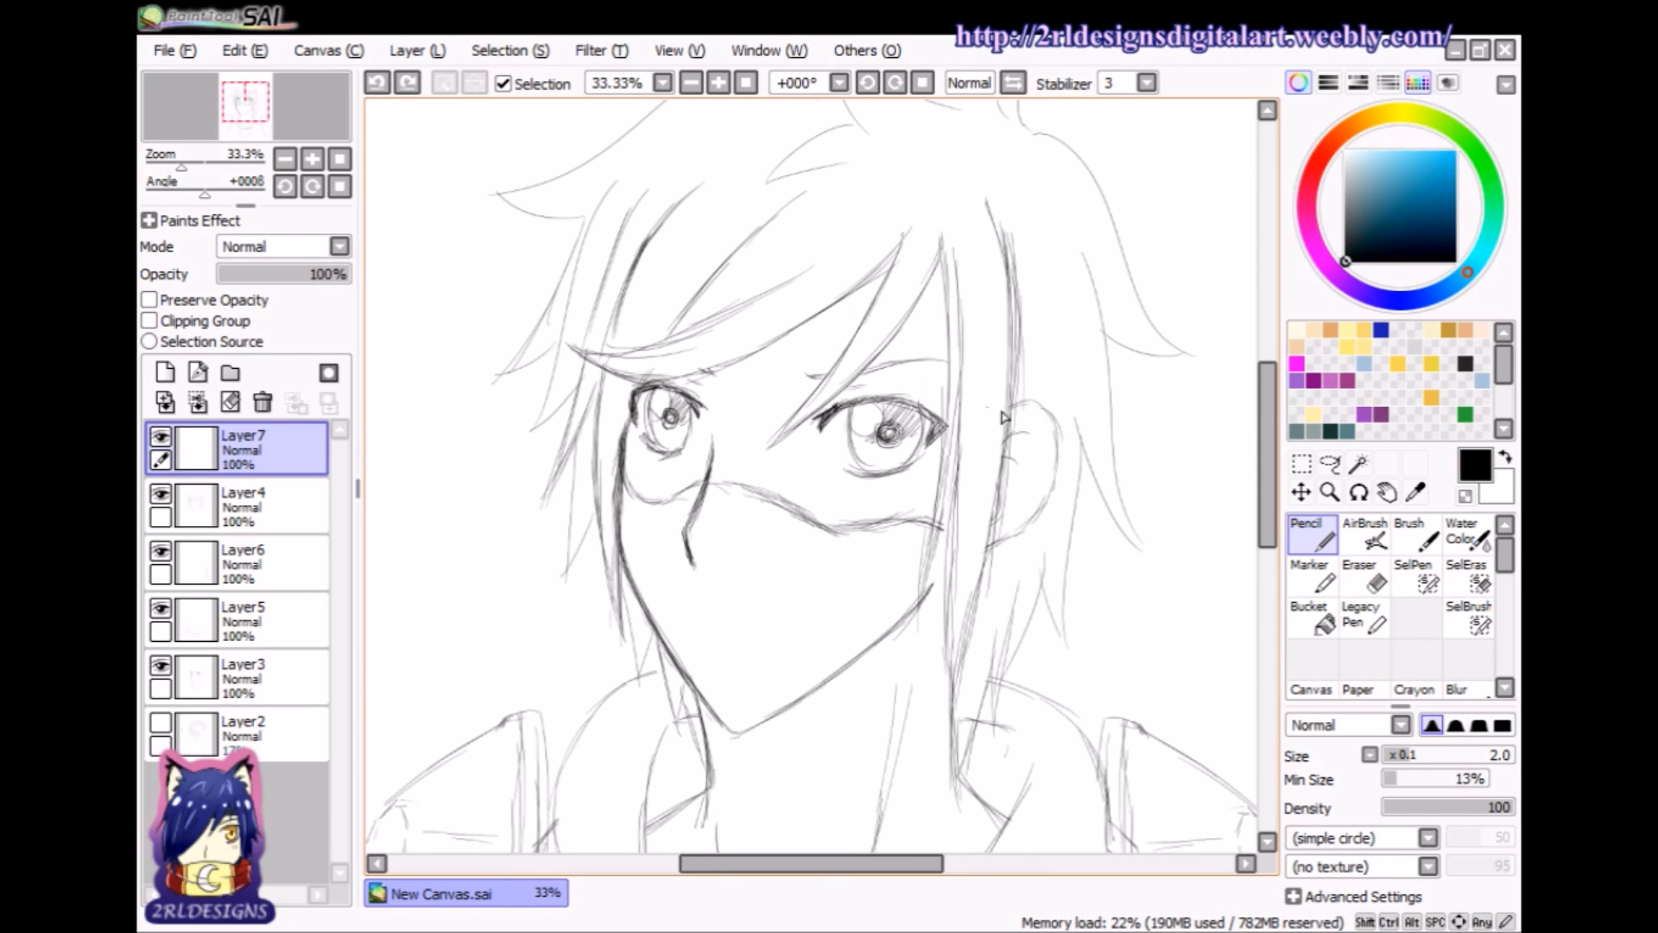
- Check the head and hair against the construction guides by briefly showing Layer2 and hiding it again
scroll(1266, 406, "down", 5)
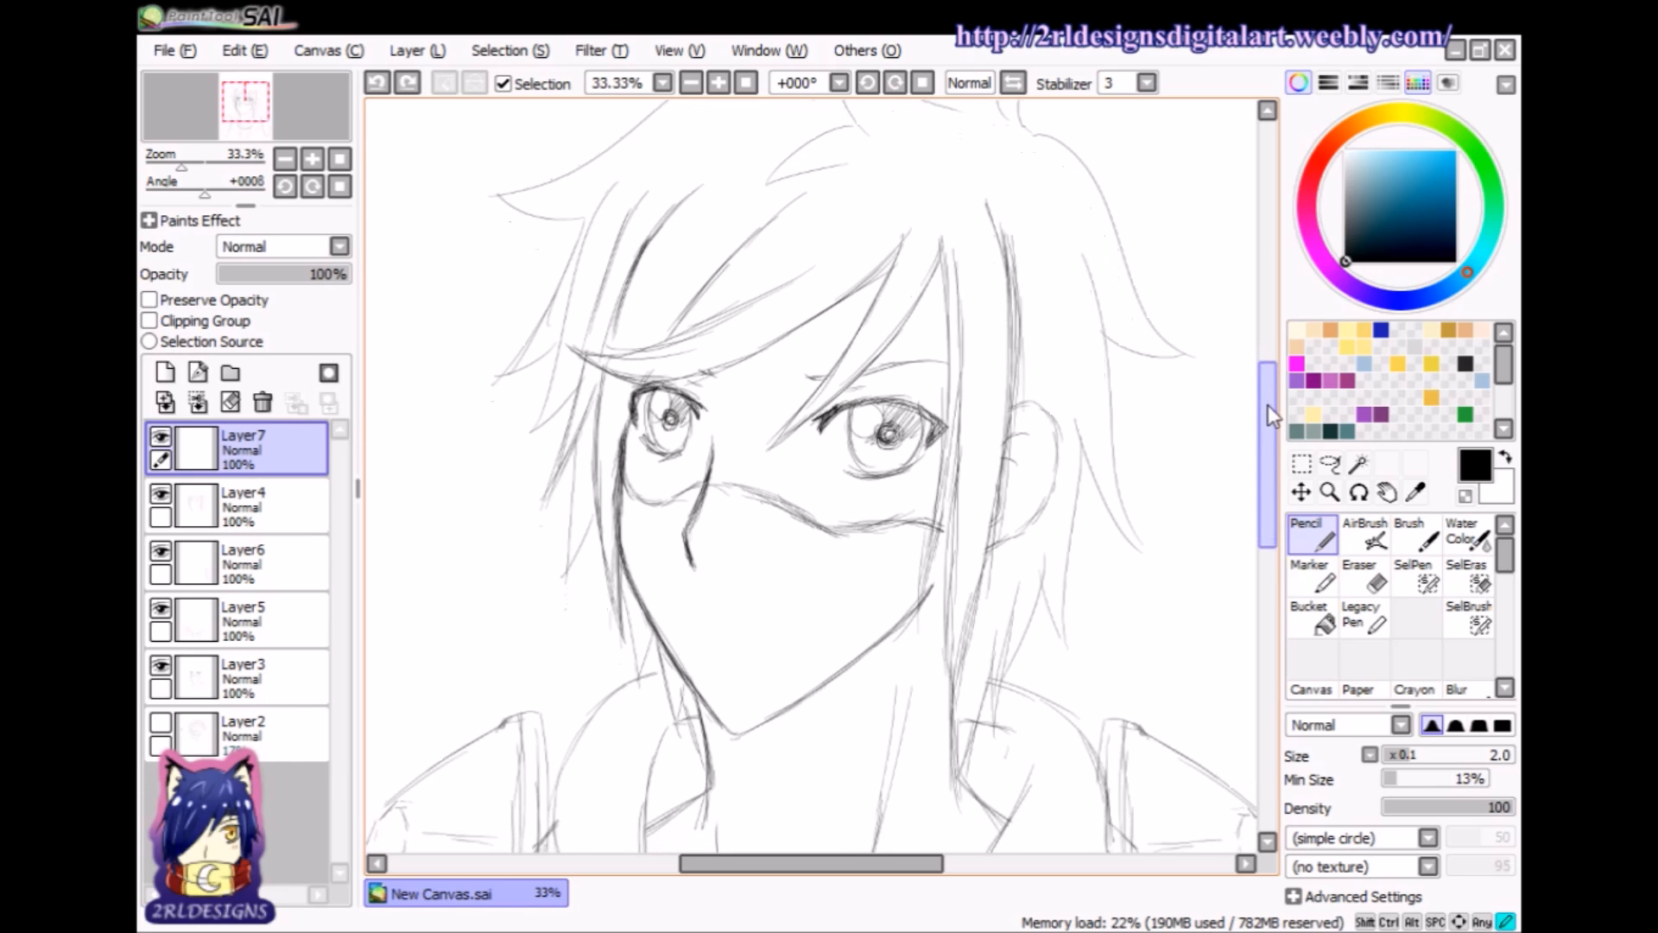
scroll(1258, 451, "up", 8)
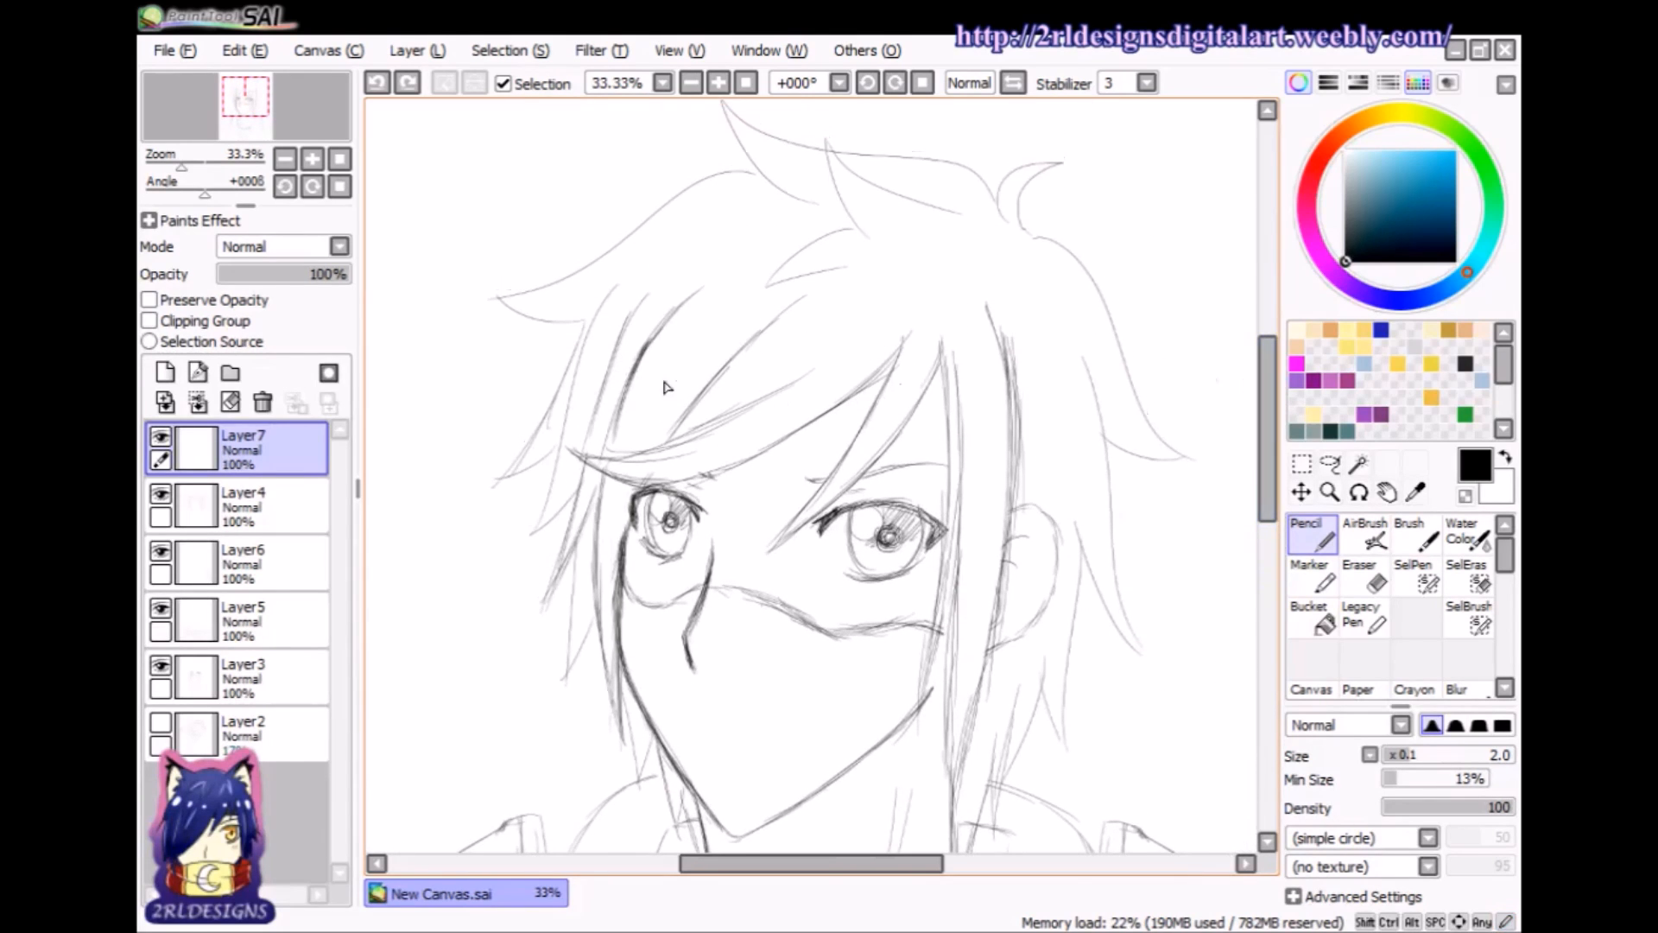
mouse_move(1267, 439)
left_mouse_down()
mouse_move(1261, 561)
mouse_move(1301, 509)
mouse_move(1291, 439)
left_mouse_up()
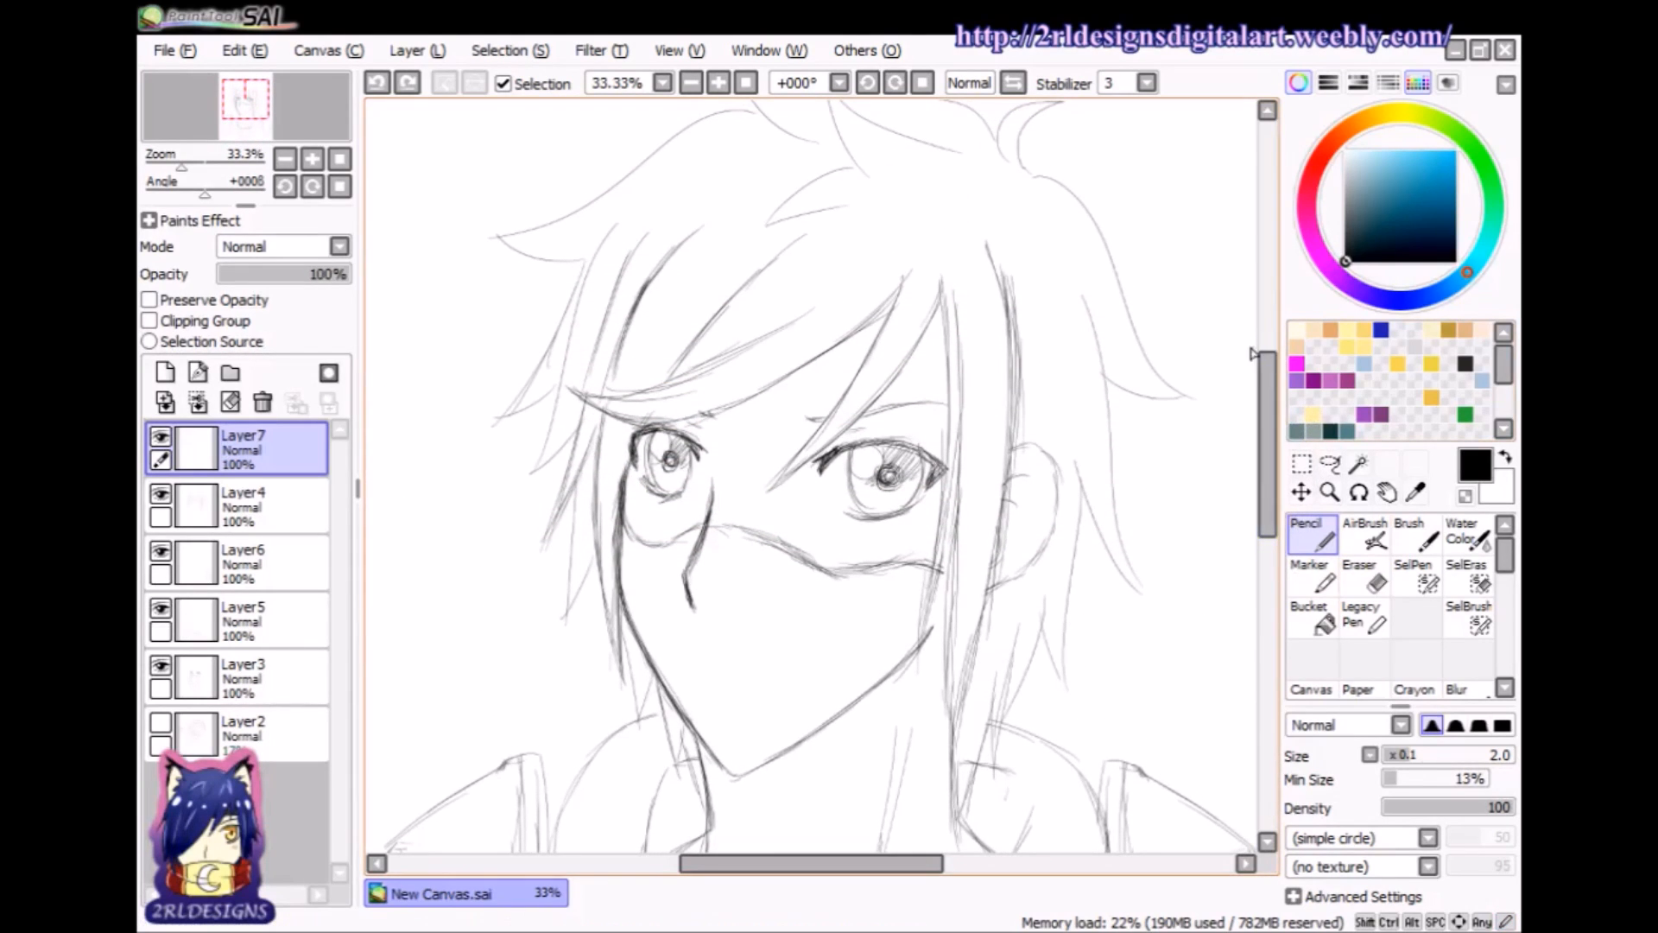
scroll(1262, 376, "up", 1)
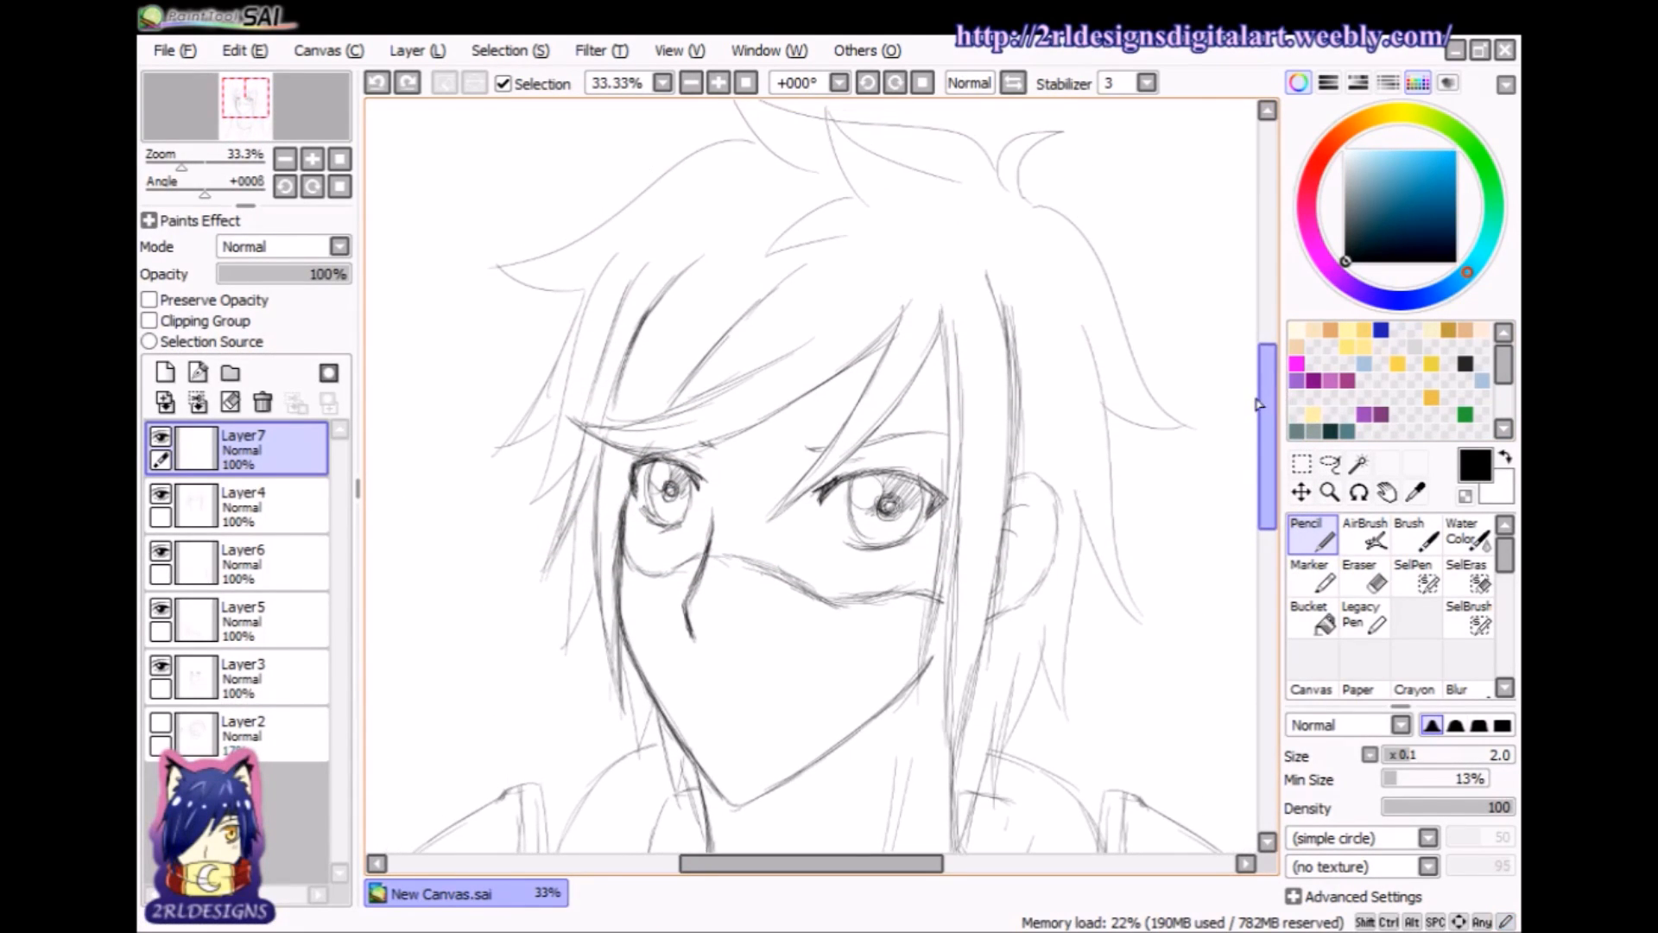
left_click(161, 724)
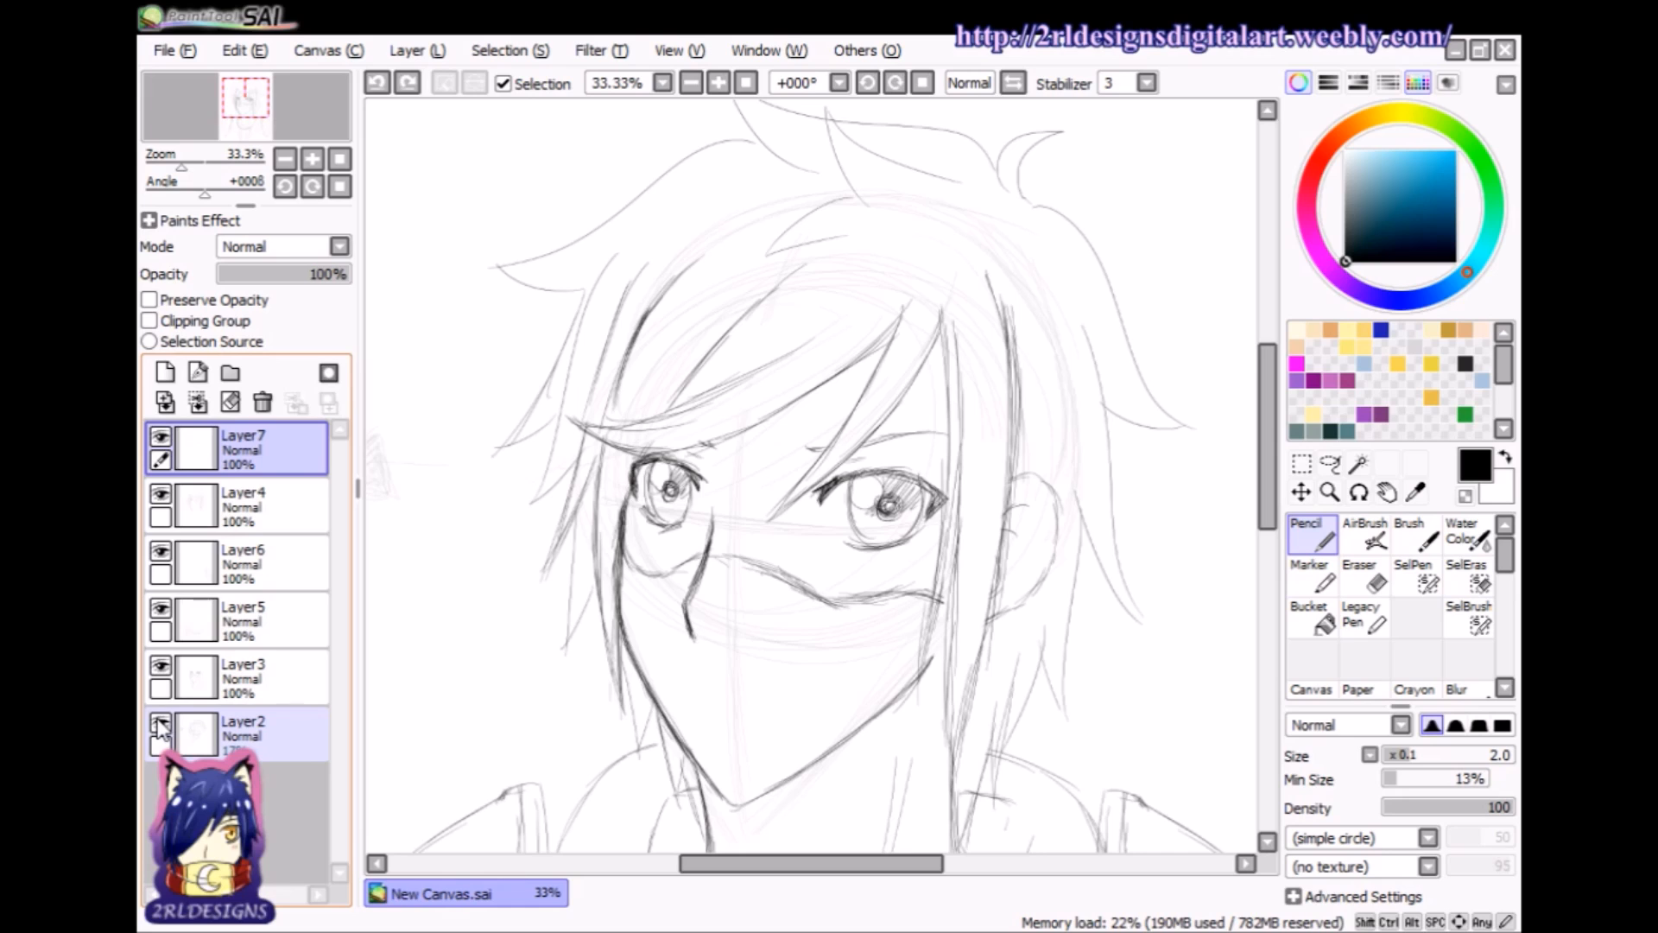
left_click(160, 725)
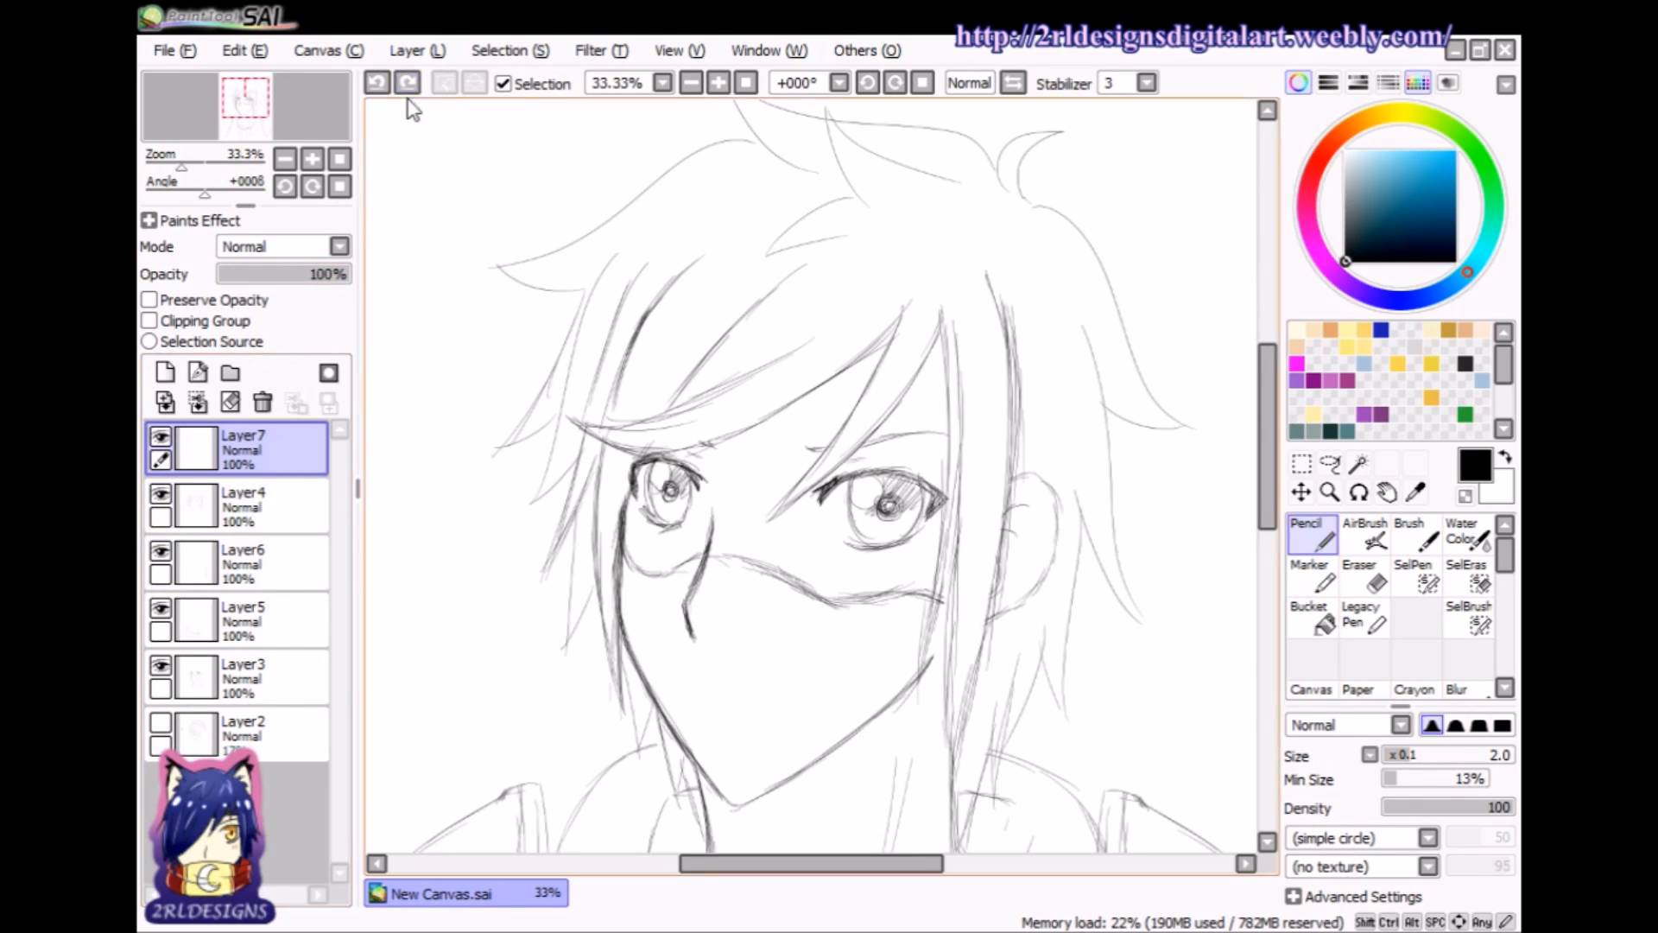
left_click(434, 54)
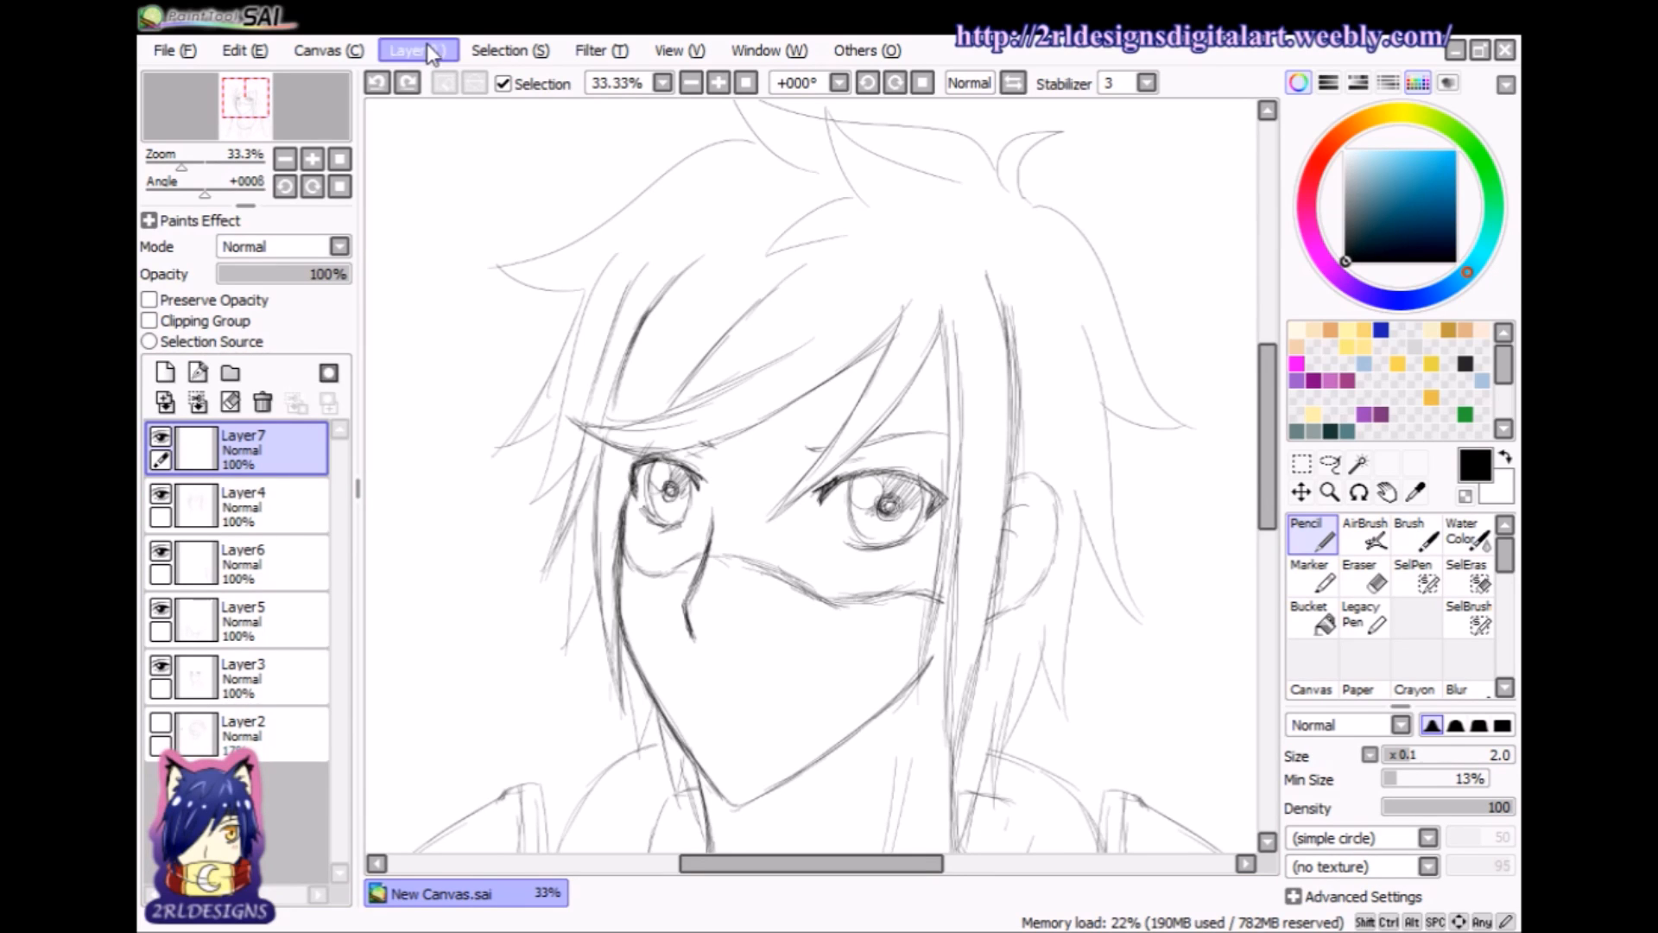
- Merge the visible sketch layers into Layer7, keeping hidden Layer2 separate, and toggle the merged layer's visibility to check it
left_click(478, 300)
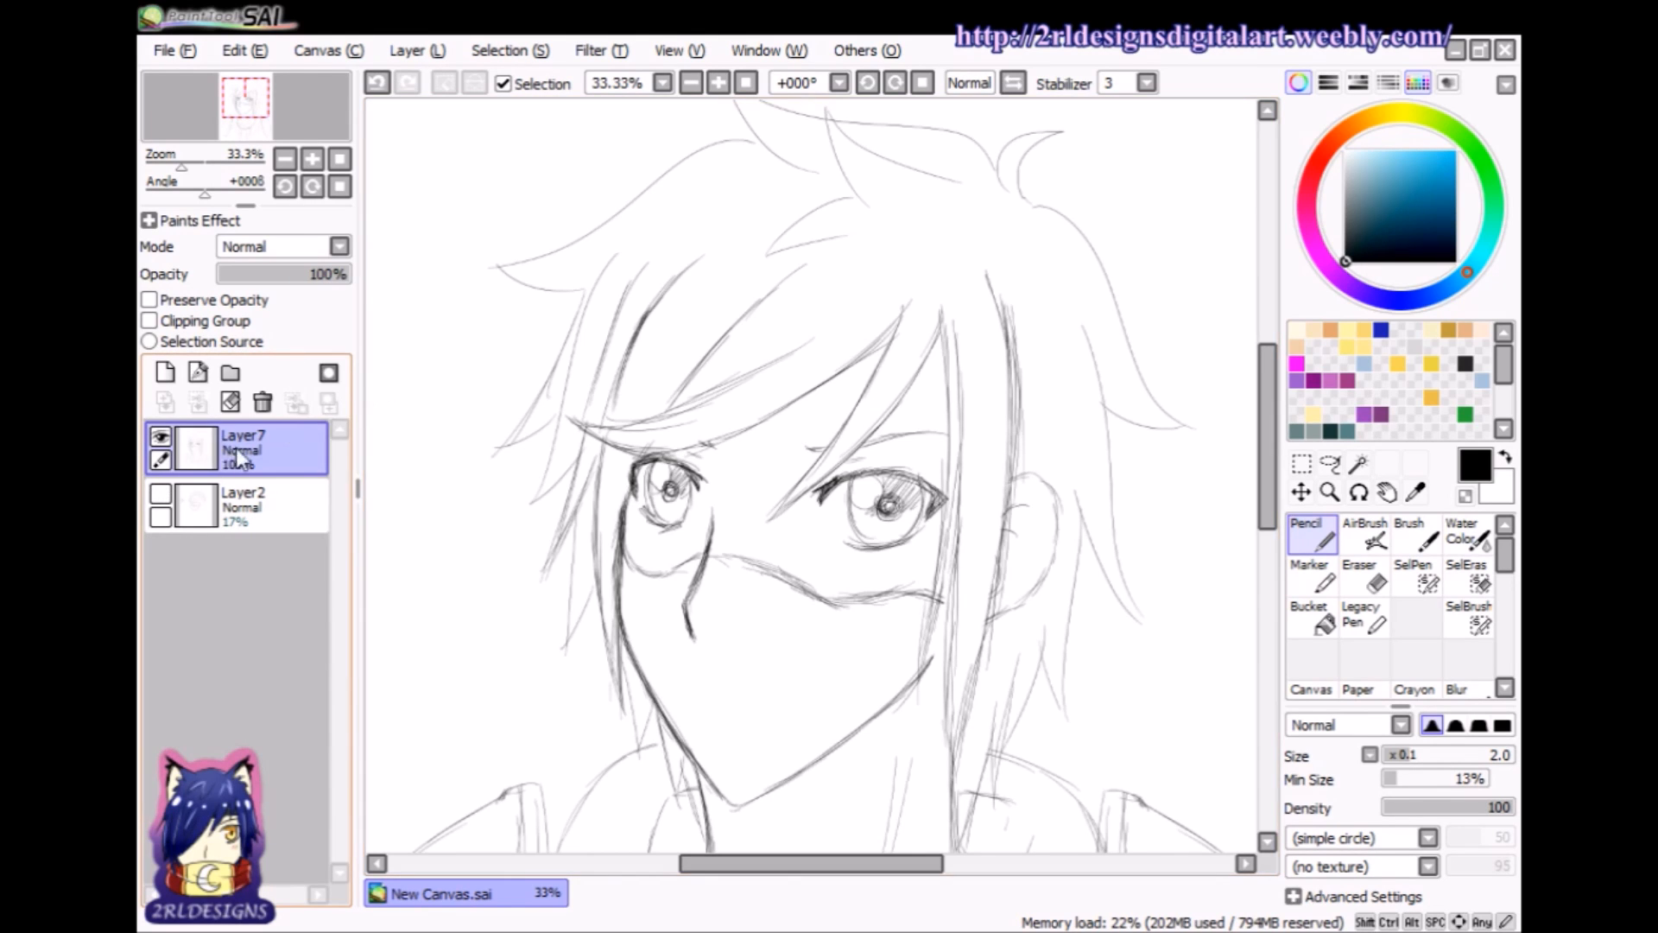
left_click(158, 436)
left_click(158, 436)
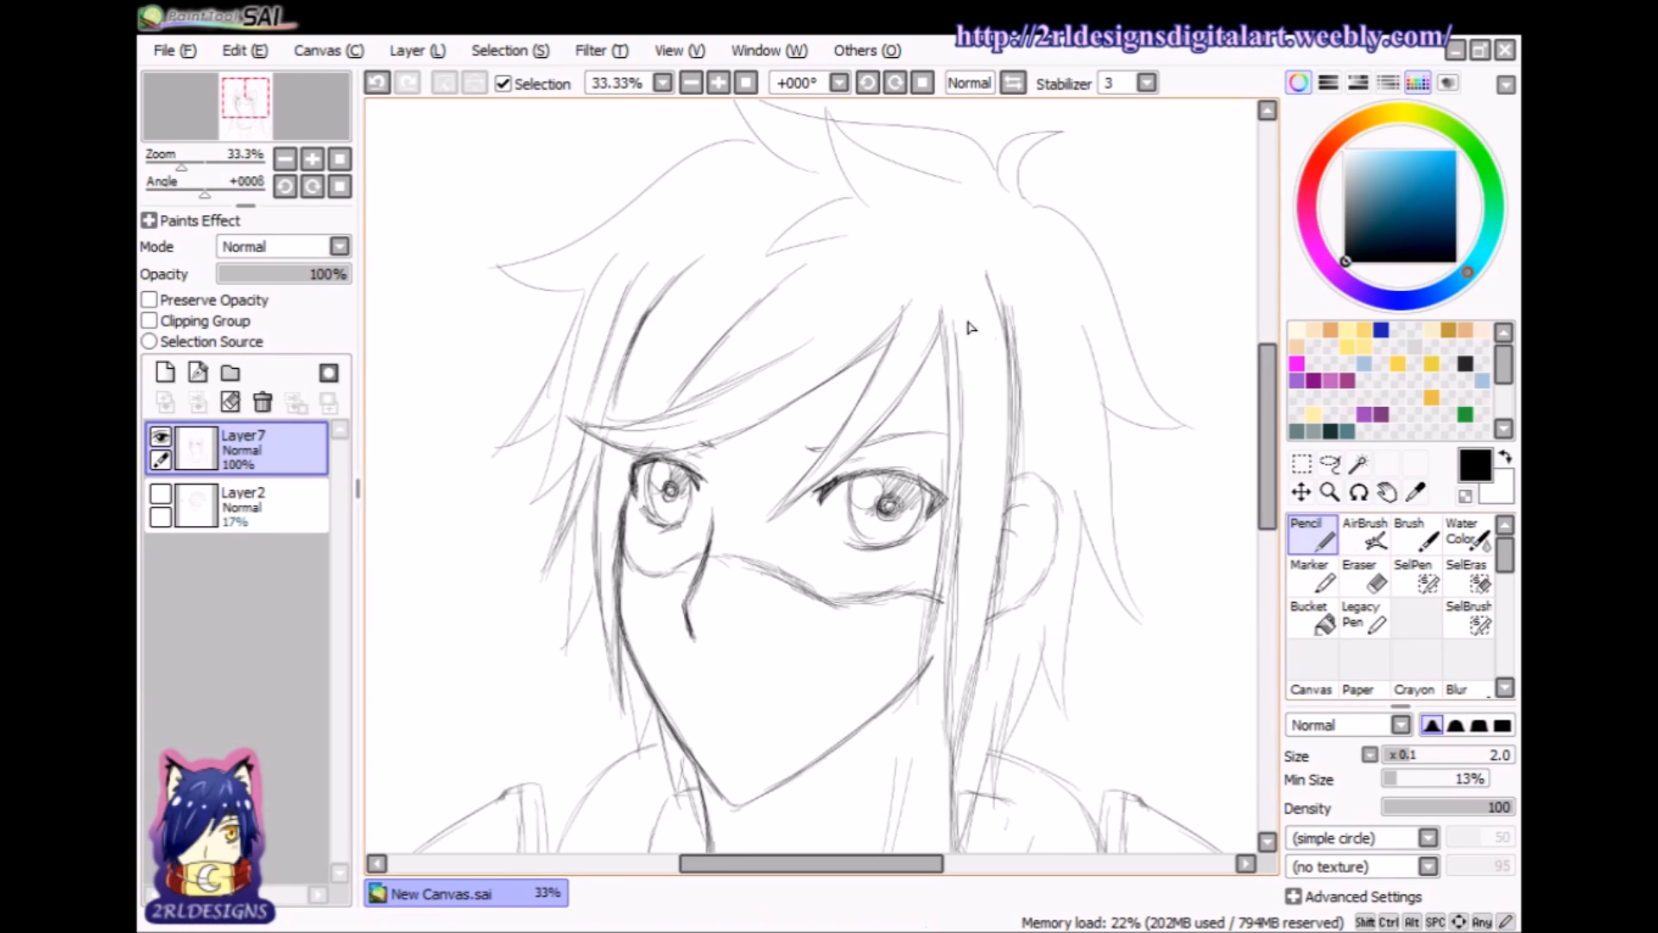
mouse_move(752, 278)
left_mouse_down()
mouse_move(687, 303)
mouse_move(459, 508)
left_mouse_up()
left_click(1365, 577)
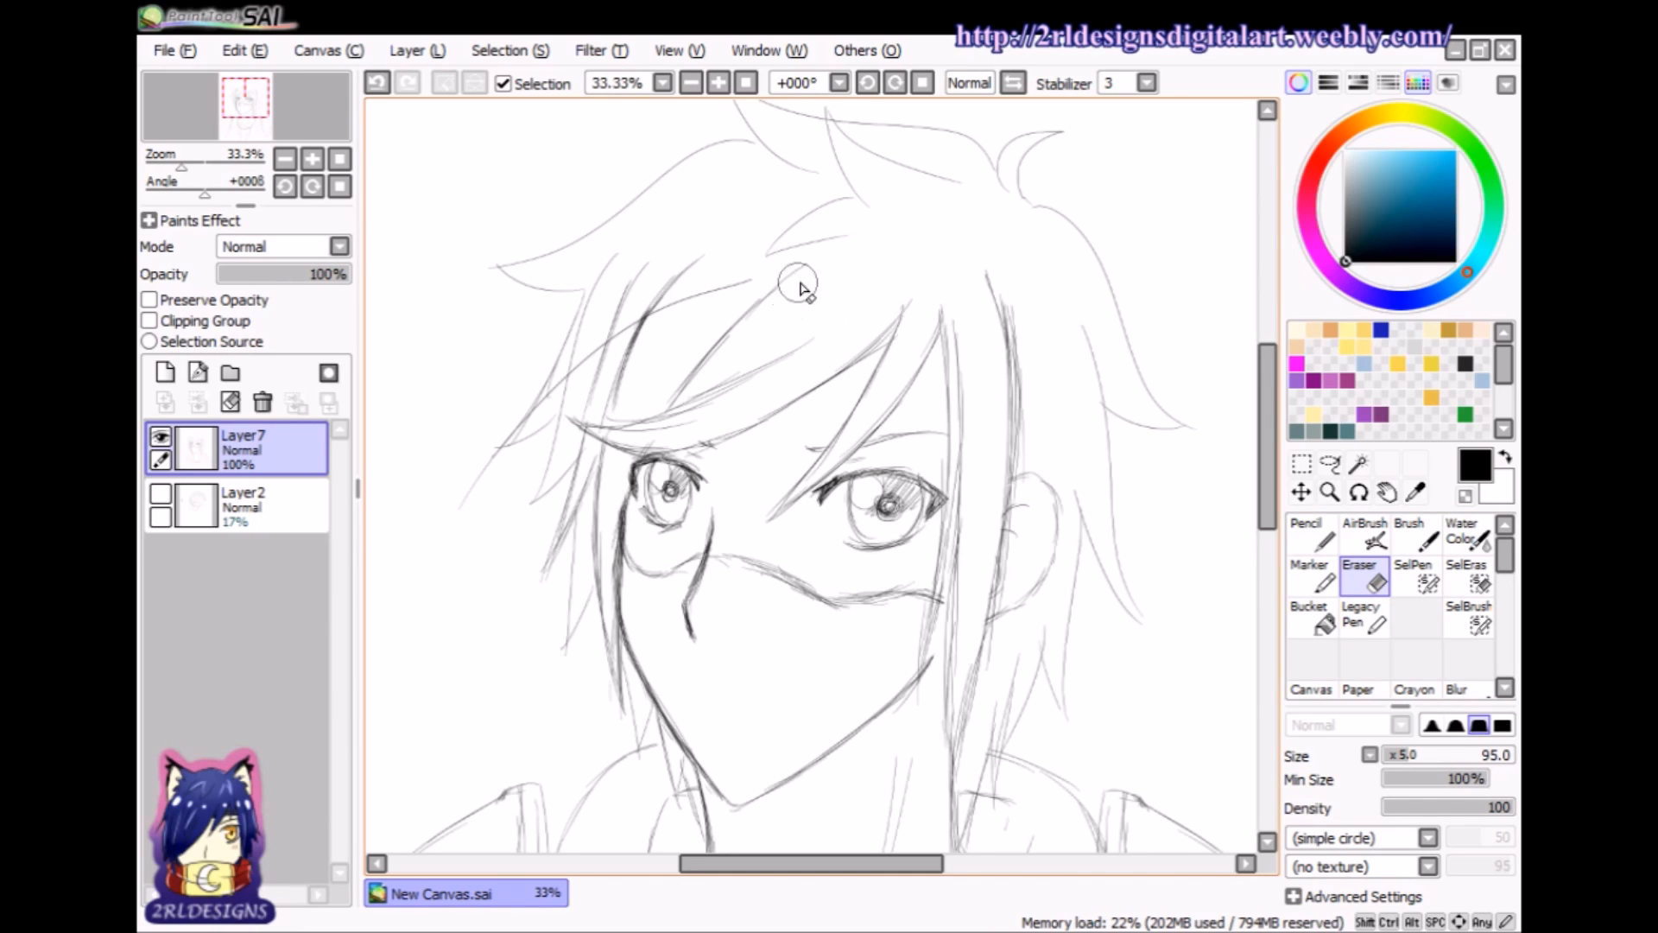
left_click_drag(656, 311, 665, 296)
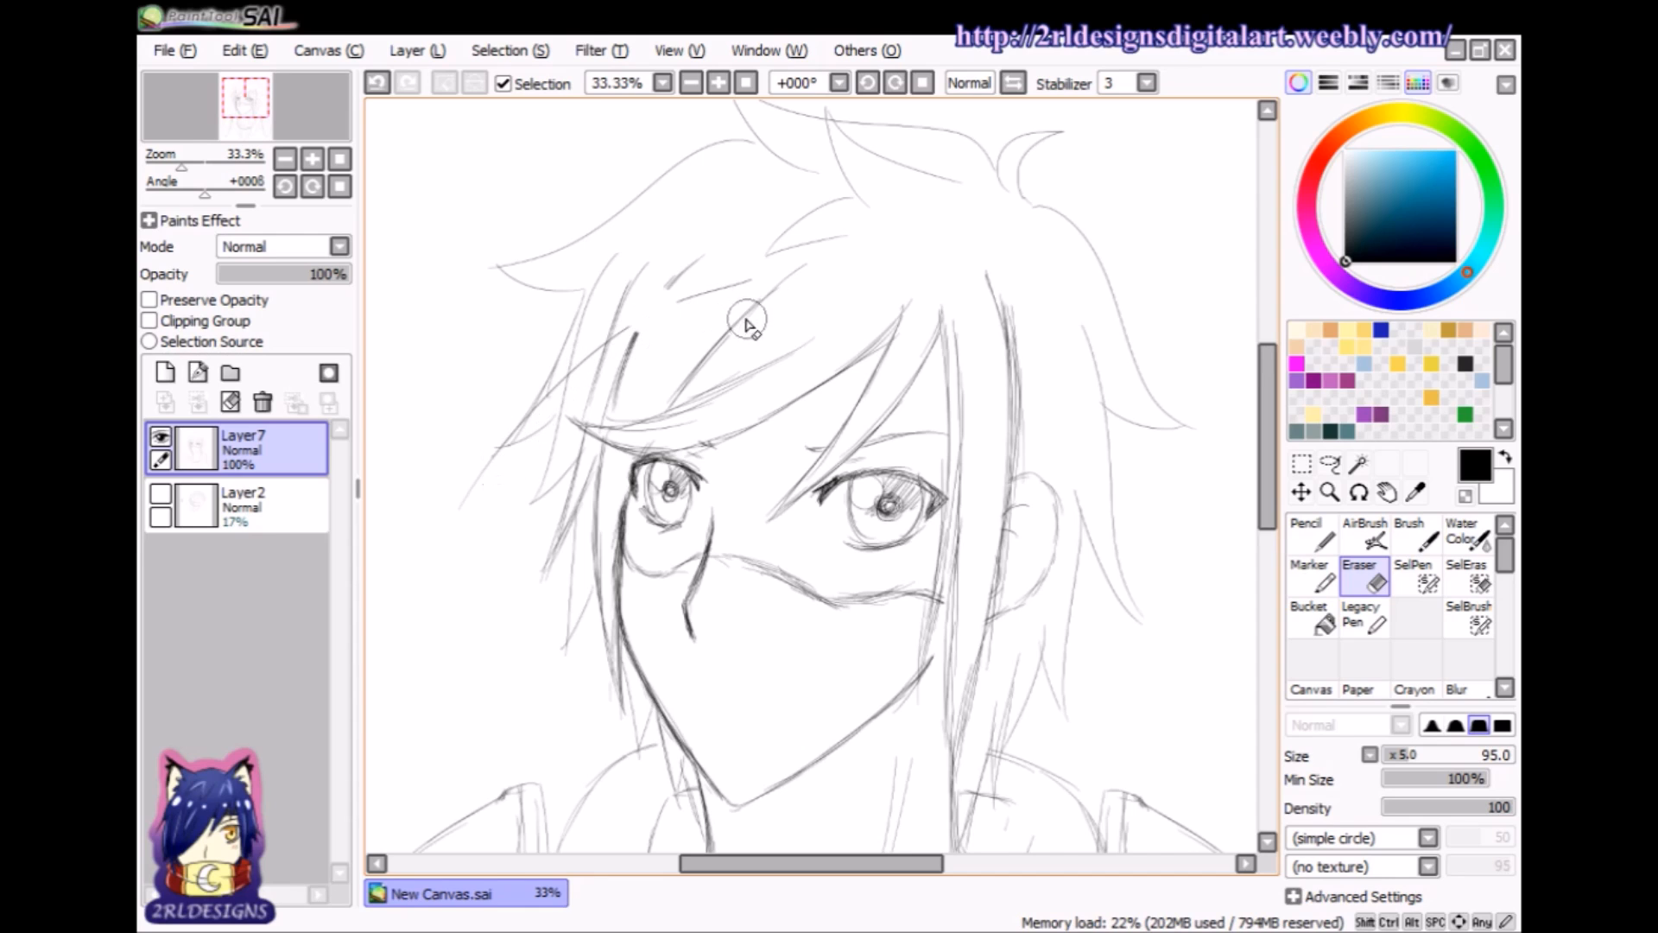
left_click(378, 83)
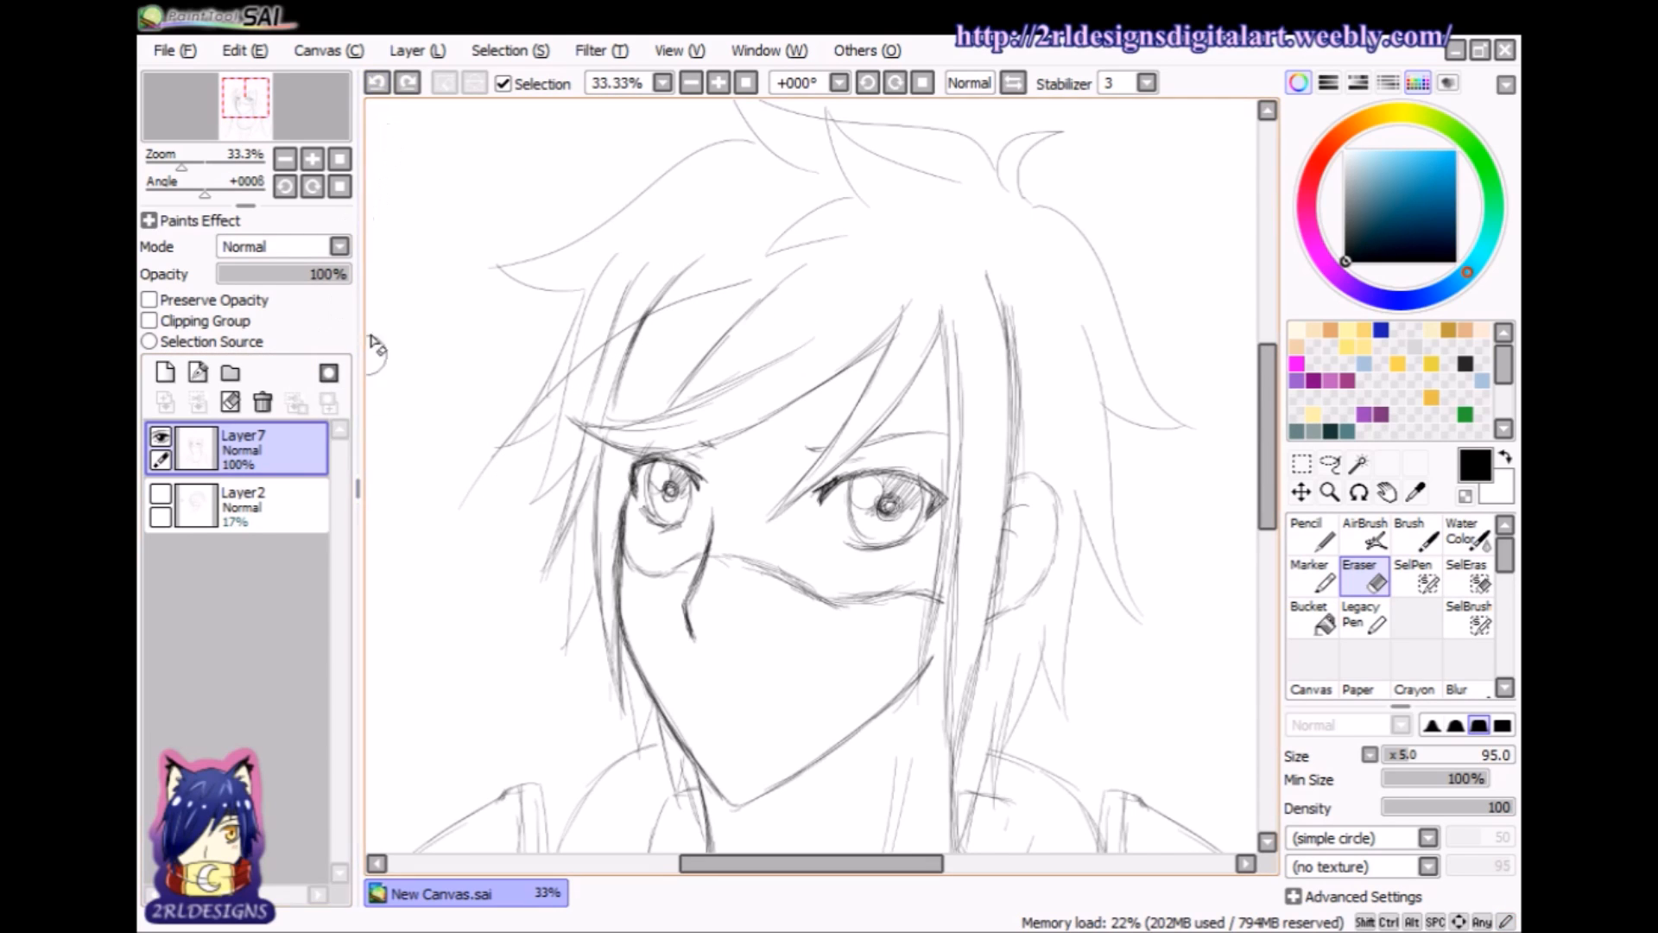
left_click(378, 83)
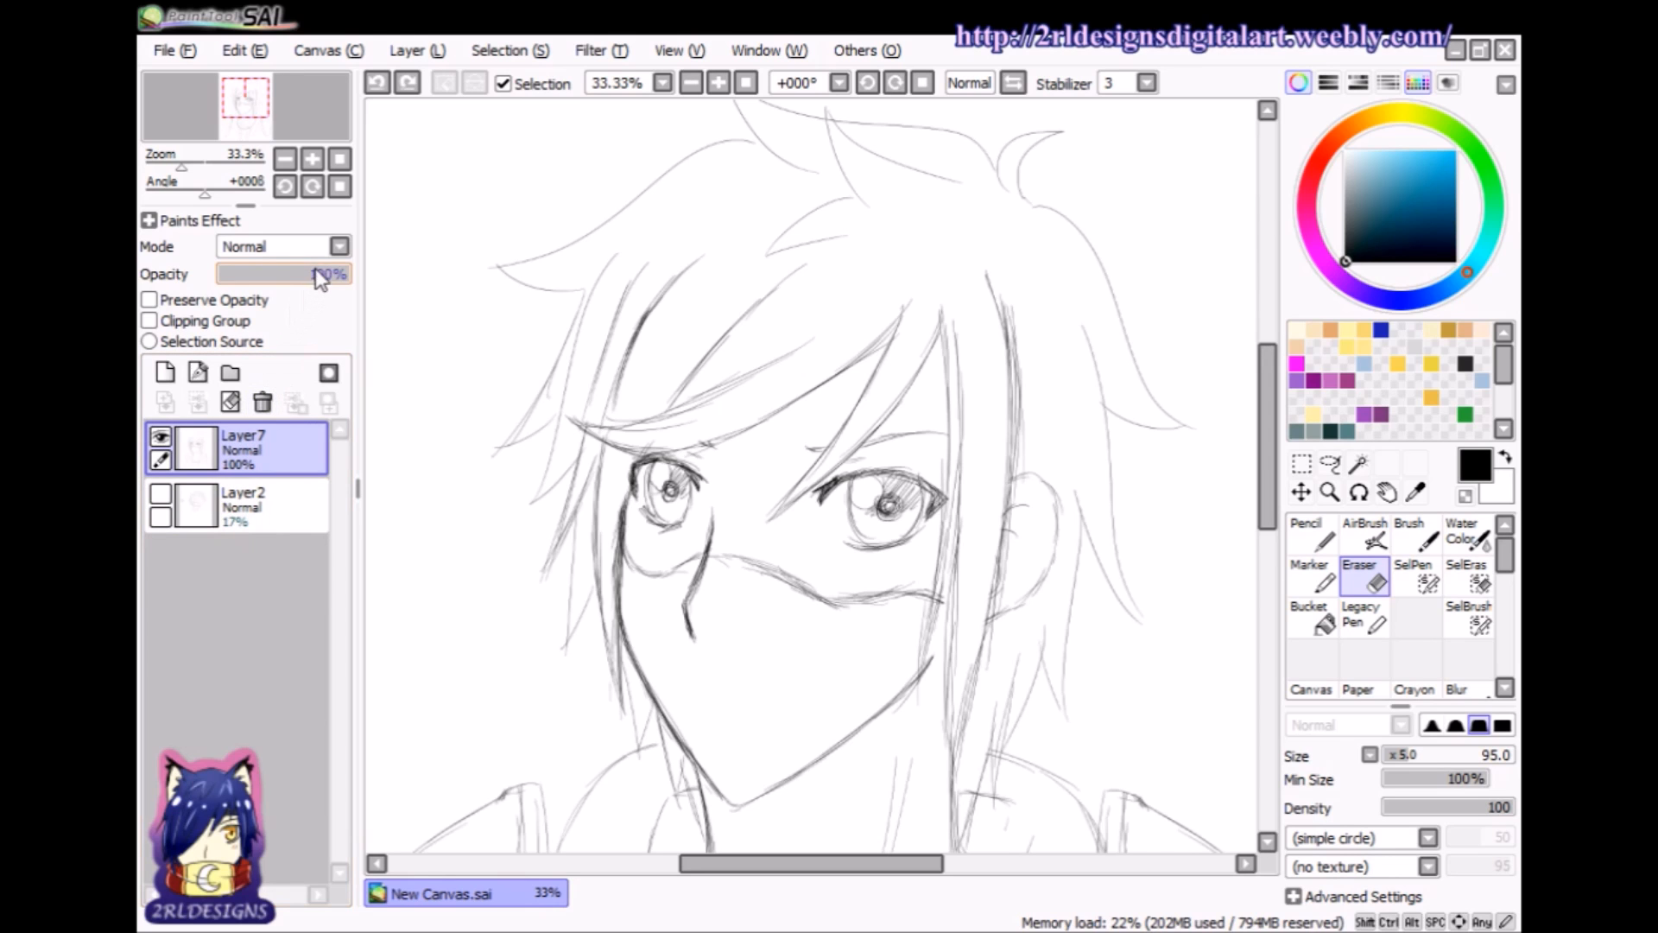
- Lower the merged sketch layer's opacity to 31% and add a linework layer above it
left_click_drag(337, 275, 264, 295)
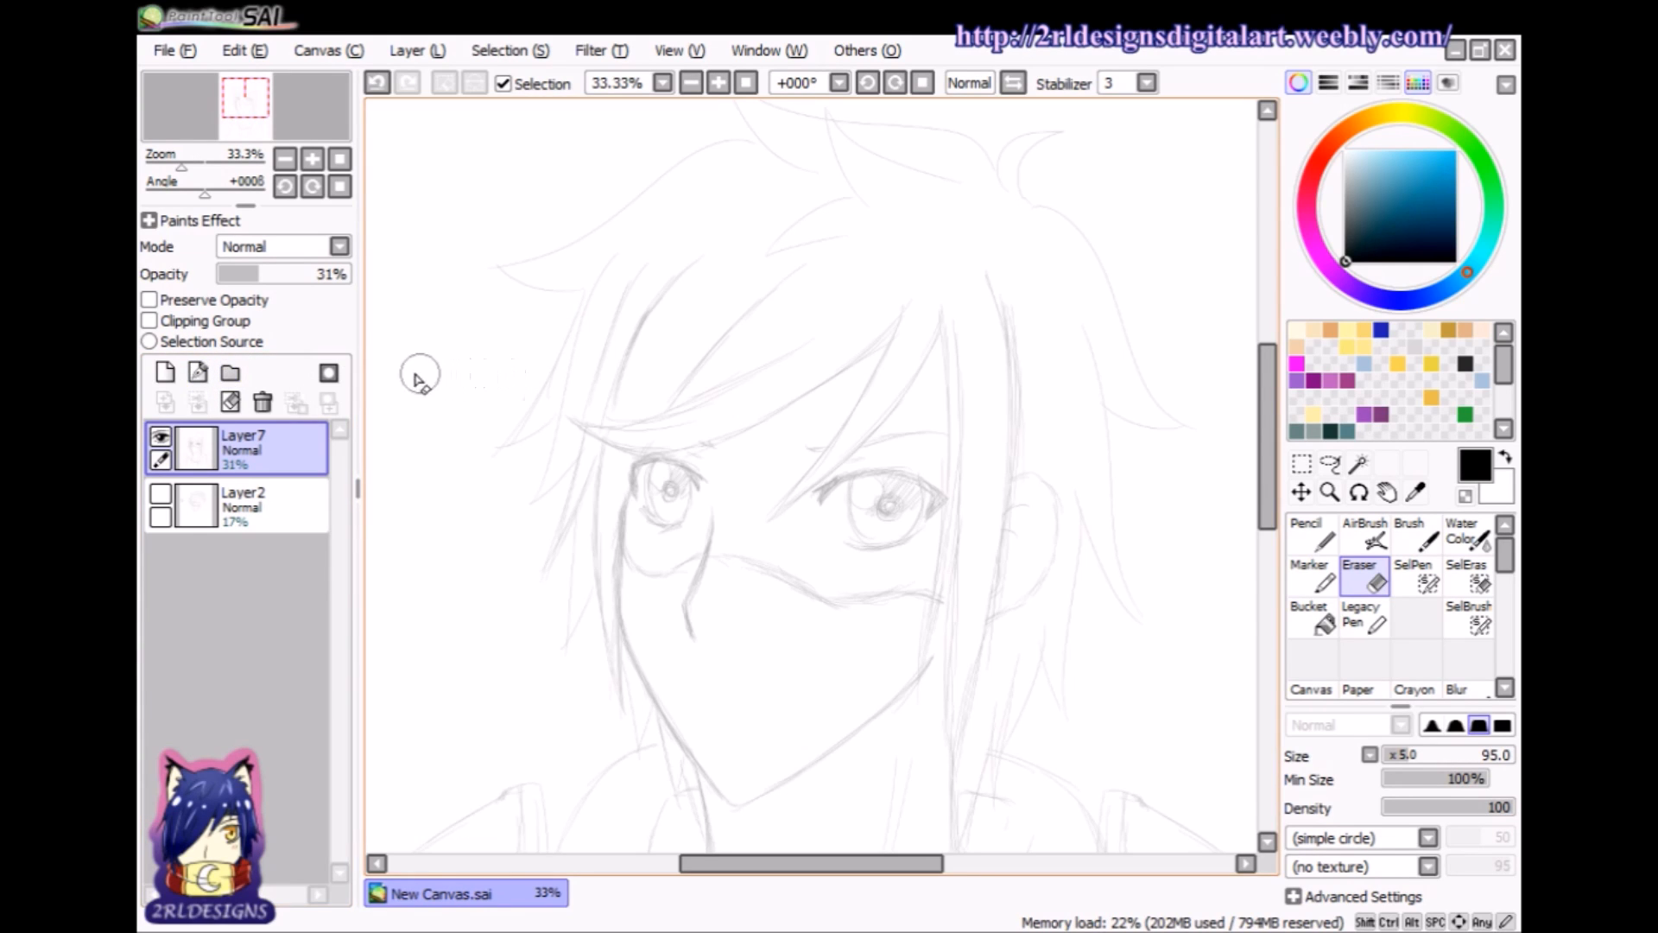
left_click(197, 377)
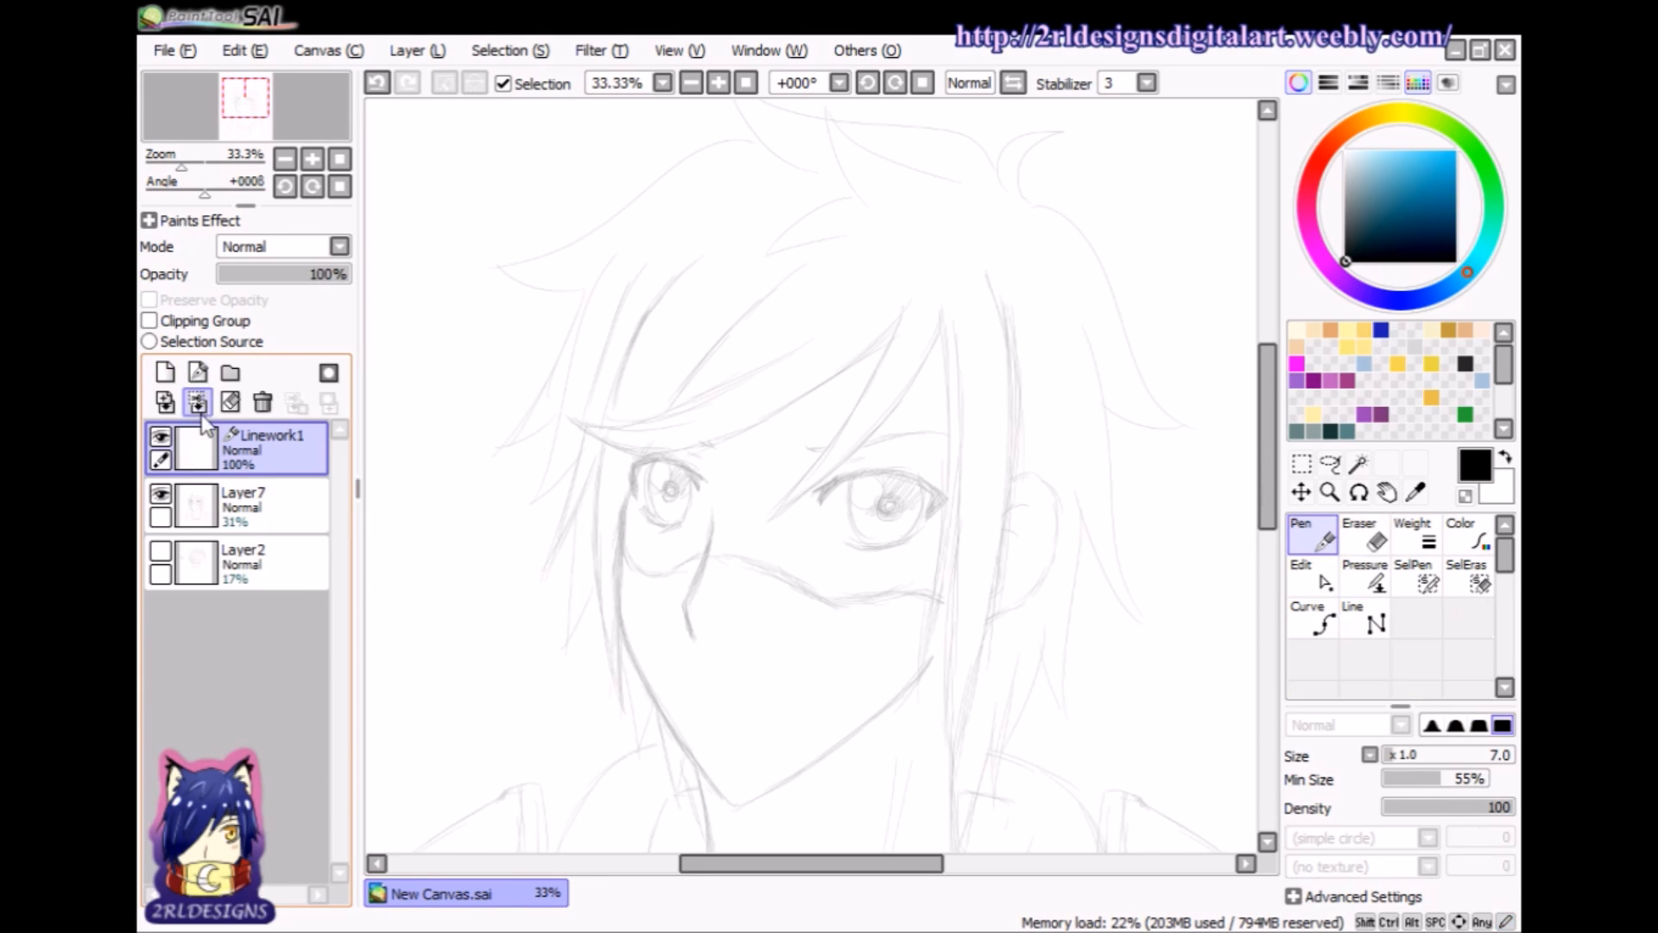
- Ink the bridge of the nose over the sketch on Linework1 with the size 7 Pen
scroll(1116, 529, "down", 3)
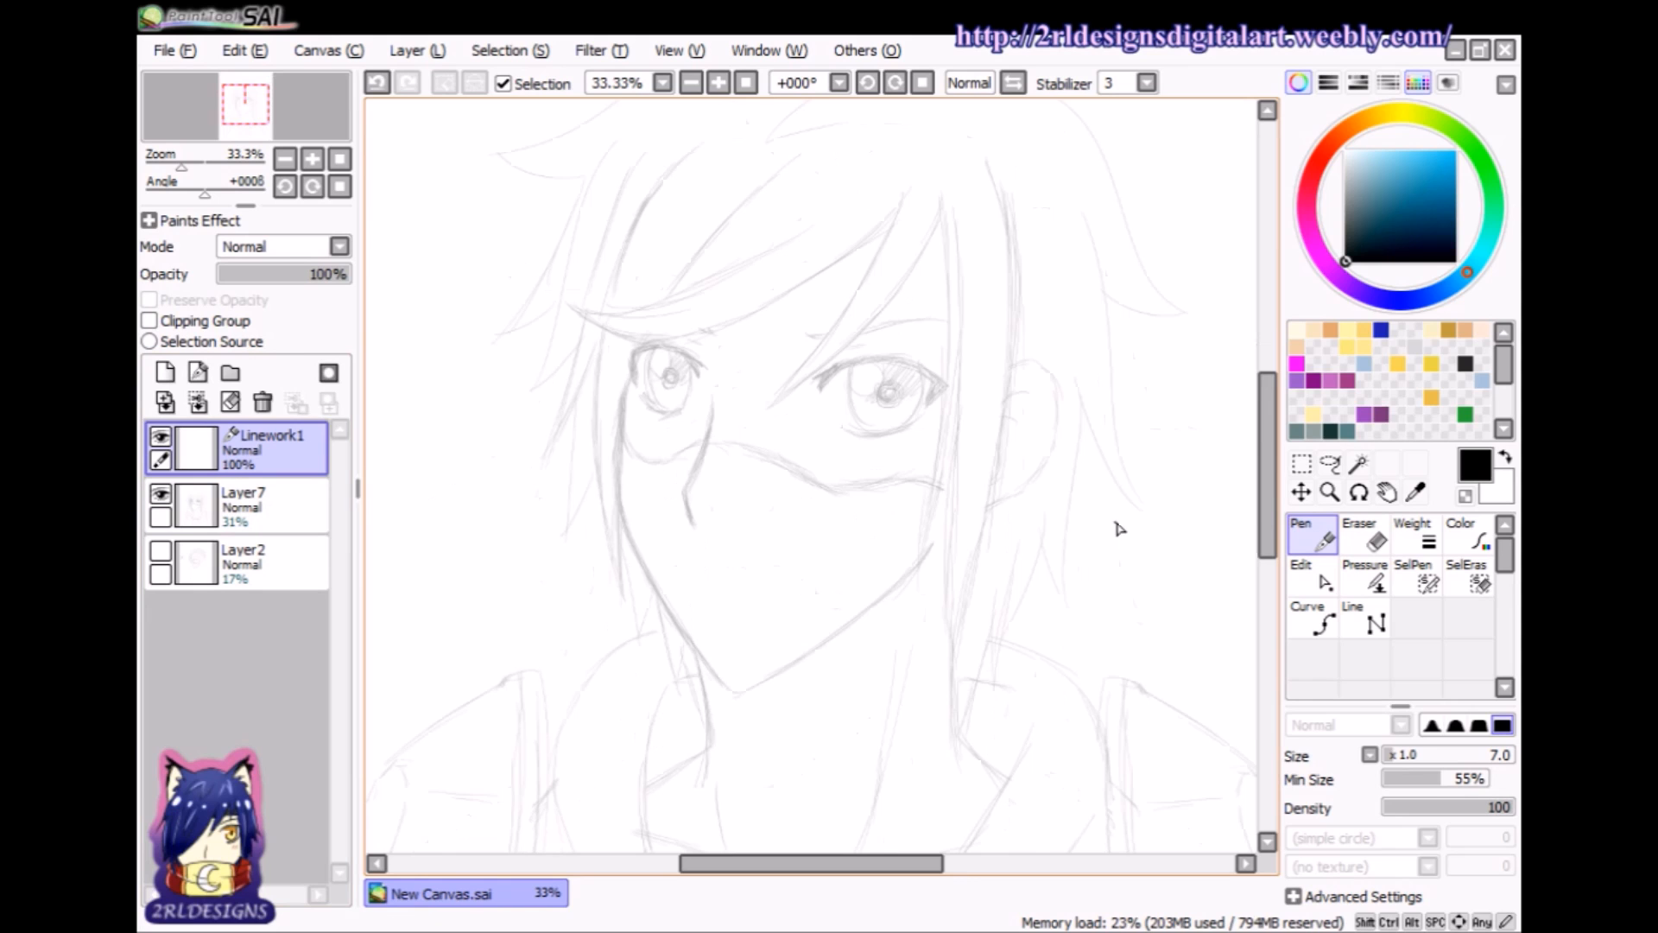
scroll(1163, 581, "down", 1)
scroll(1177, 515, "up", 2)
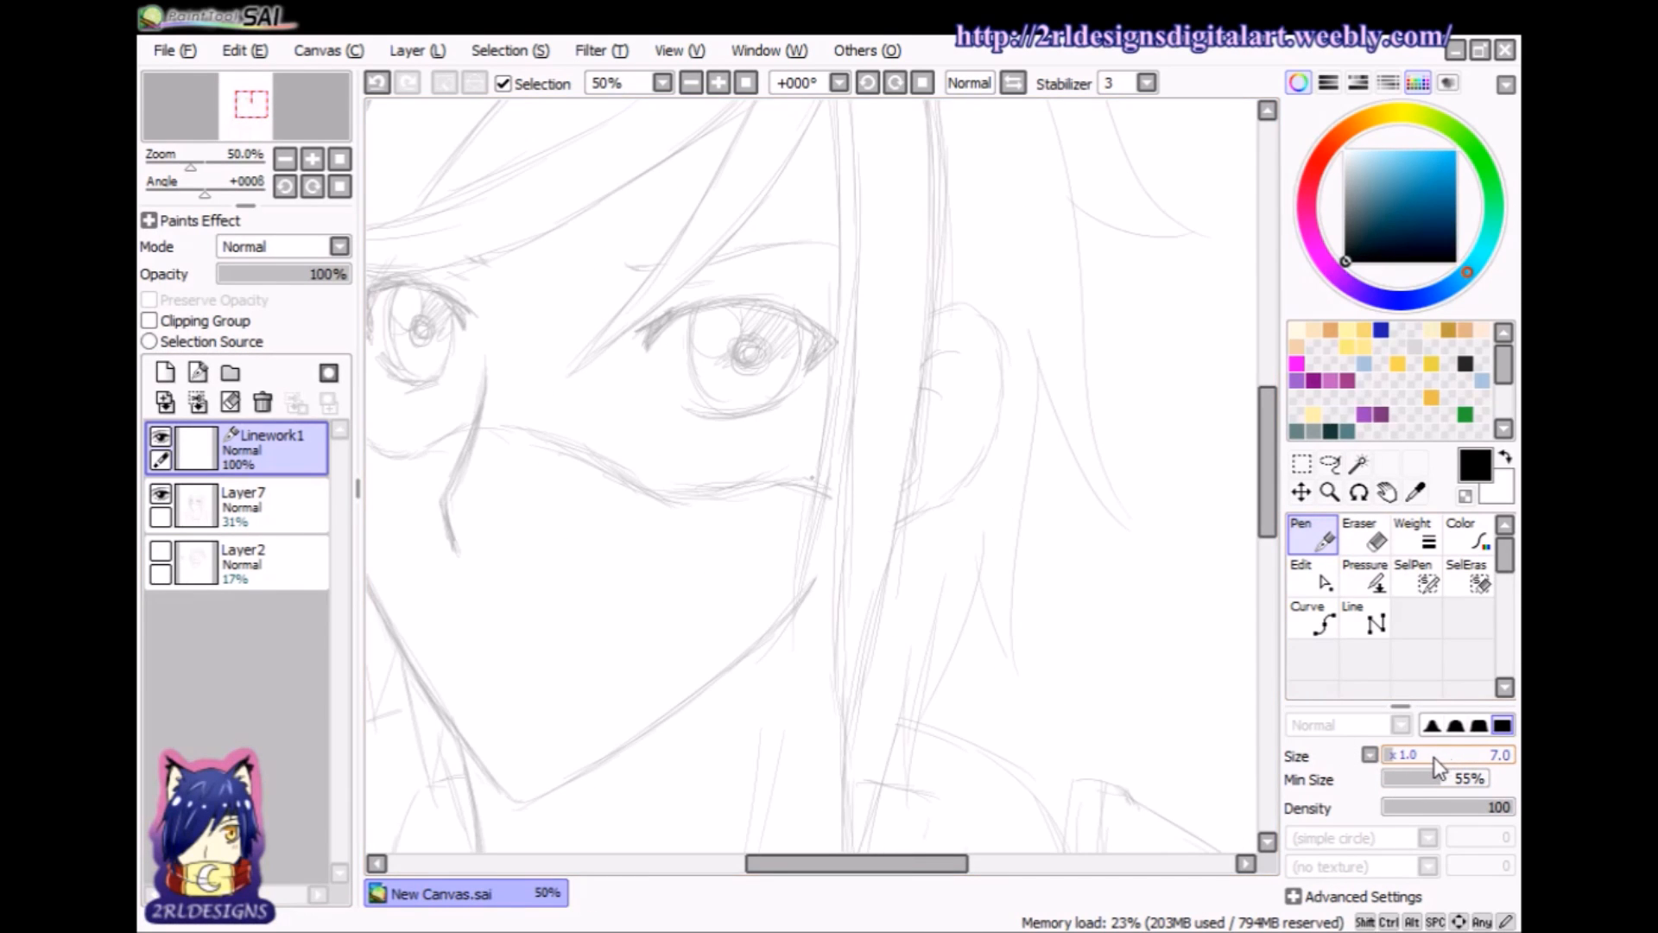
left_click_drag(888, 869, 838, 867)
left_click_drag(1259, 477, 1262, 508)
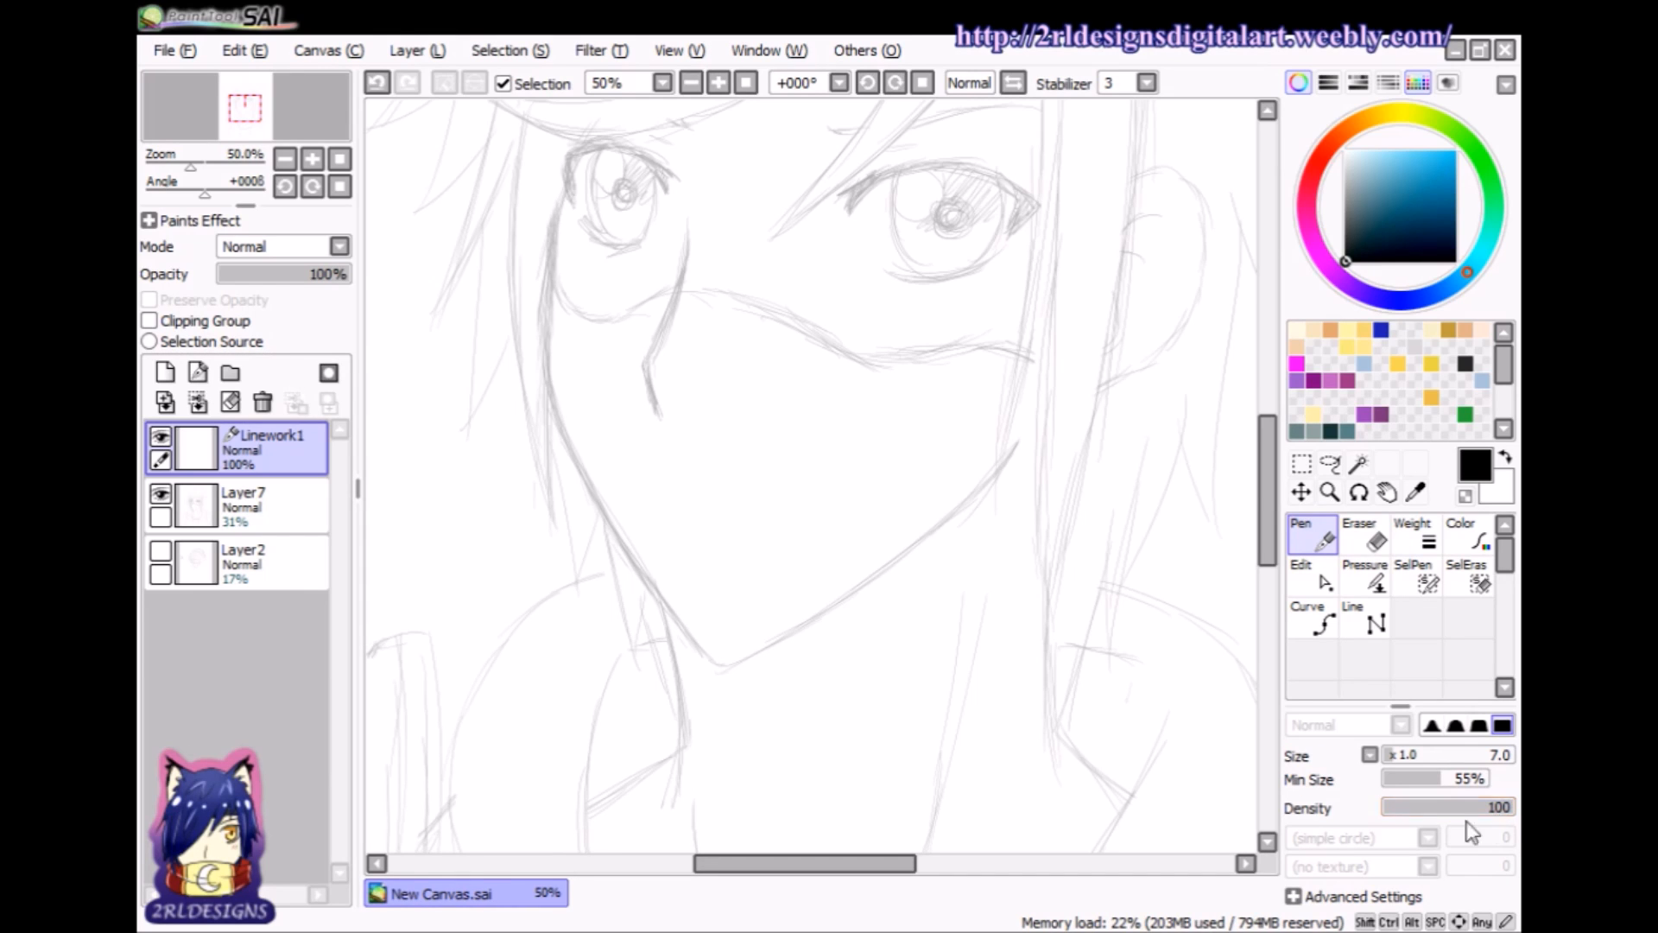
left_click_drag(690, 246, 642, 362)
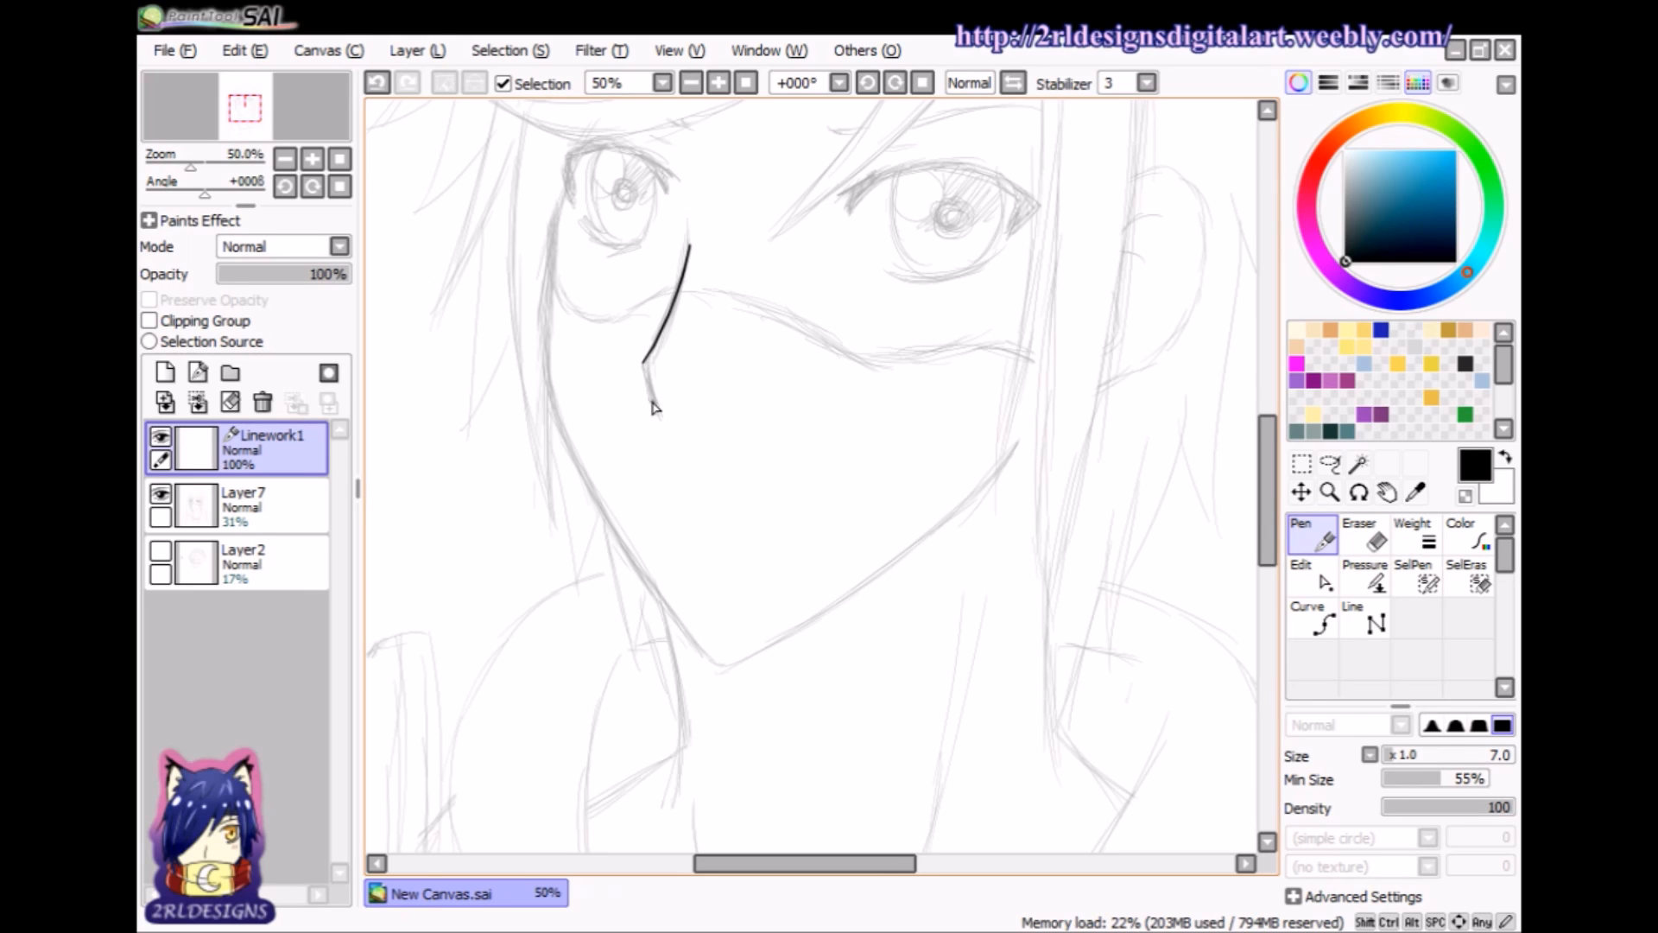
- Ink the far cheek and jaw contour down to the chin, try reshaping it by its lower anchor point, and undo the latest adjustments
left_click(1306, 540)
mouse_move(548, 253)
left_mouse_down()
mouse_move(632, 628)
mouse_move(716, 724)
left_mouse_up()
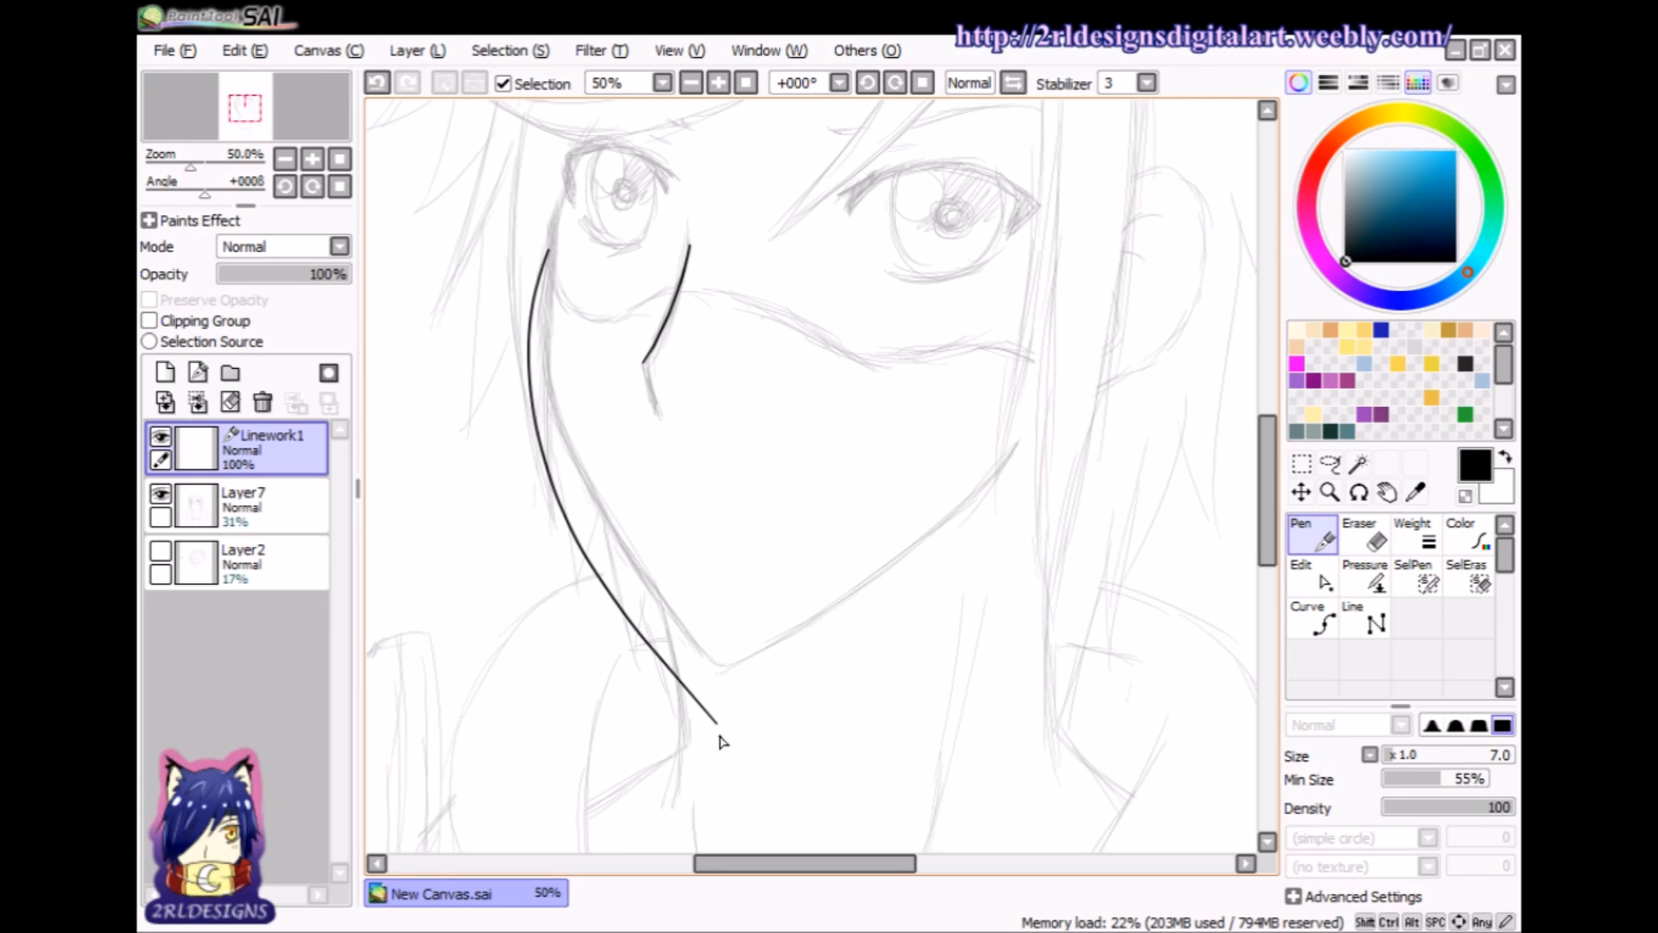
left_click_drag(711, 724, 723, 693, "shift")
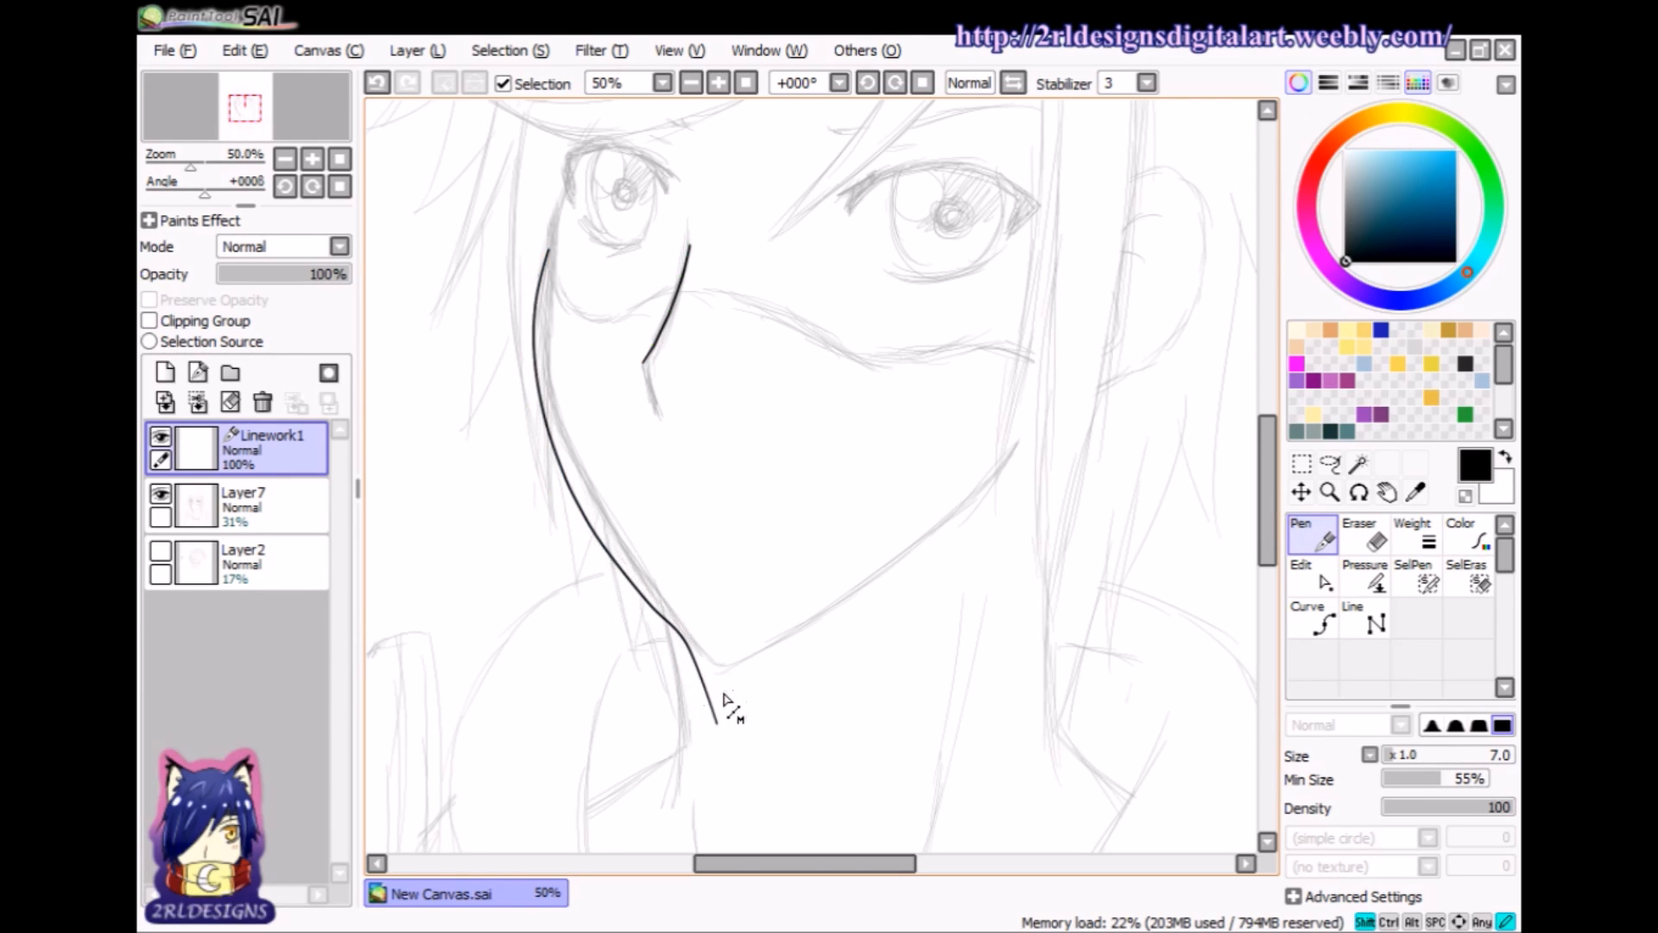
key("ctrl+z")
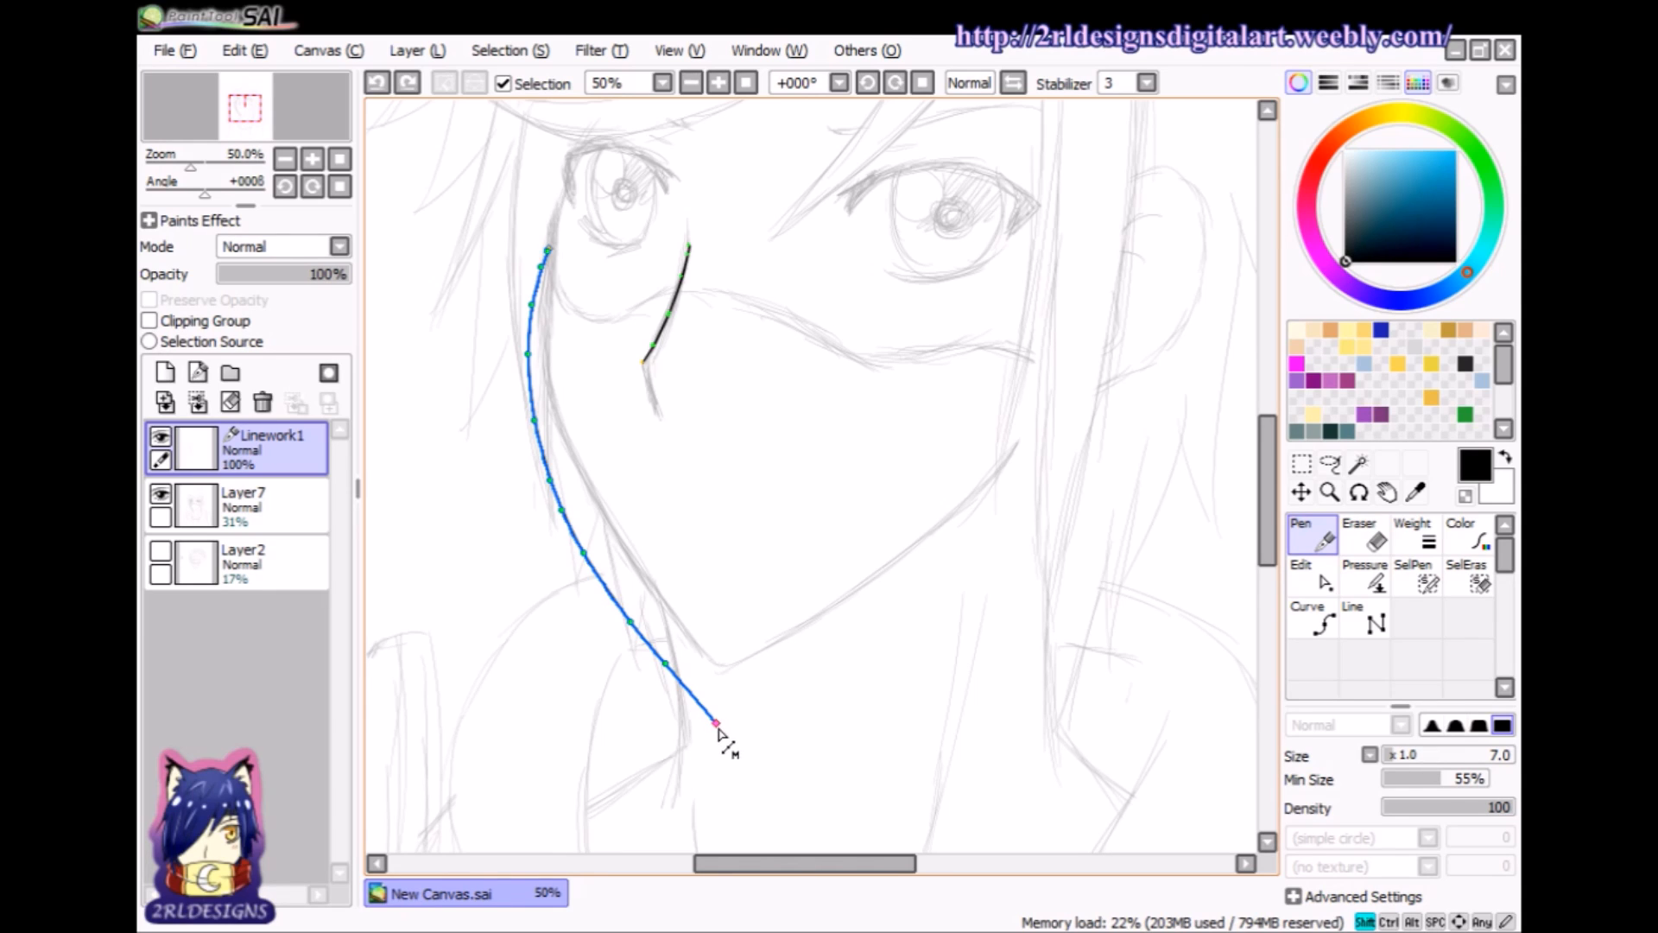
left_click_drag(718, 728, 733, 682)
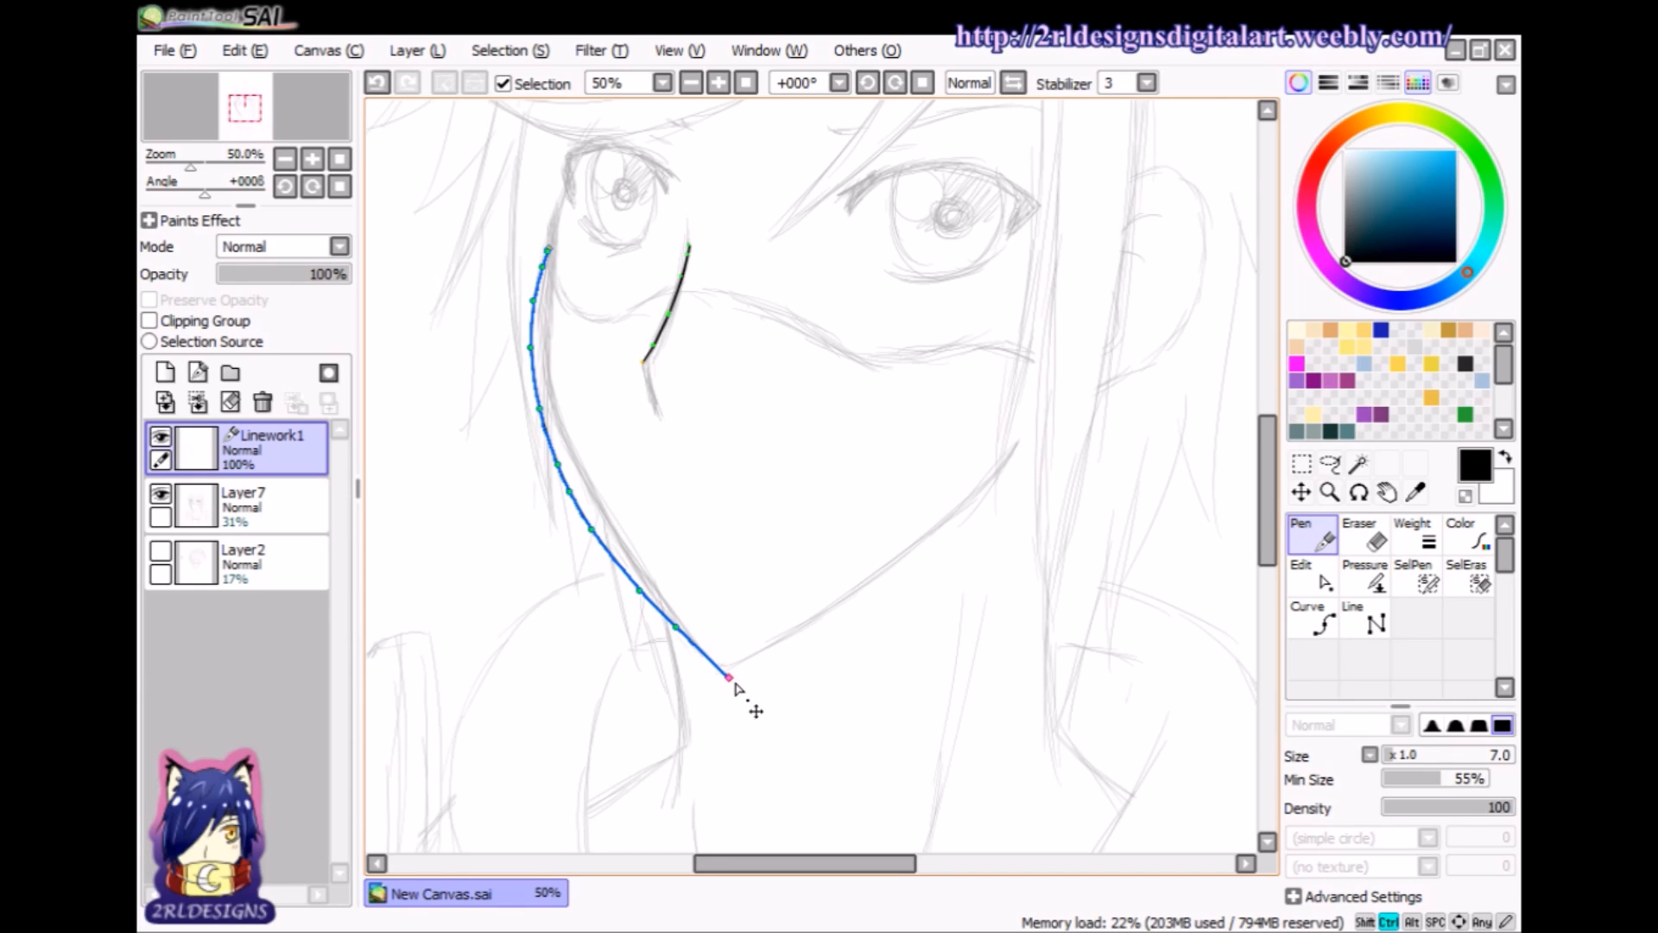
mouse_move(731, 679)
left_mouse_down()
mouse_move(627, 674)
mouse_move(724, 696)
mouse_move(773, 615)
mouse_move(762, 628)
left_mouse_up()
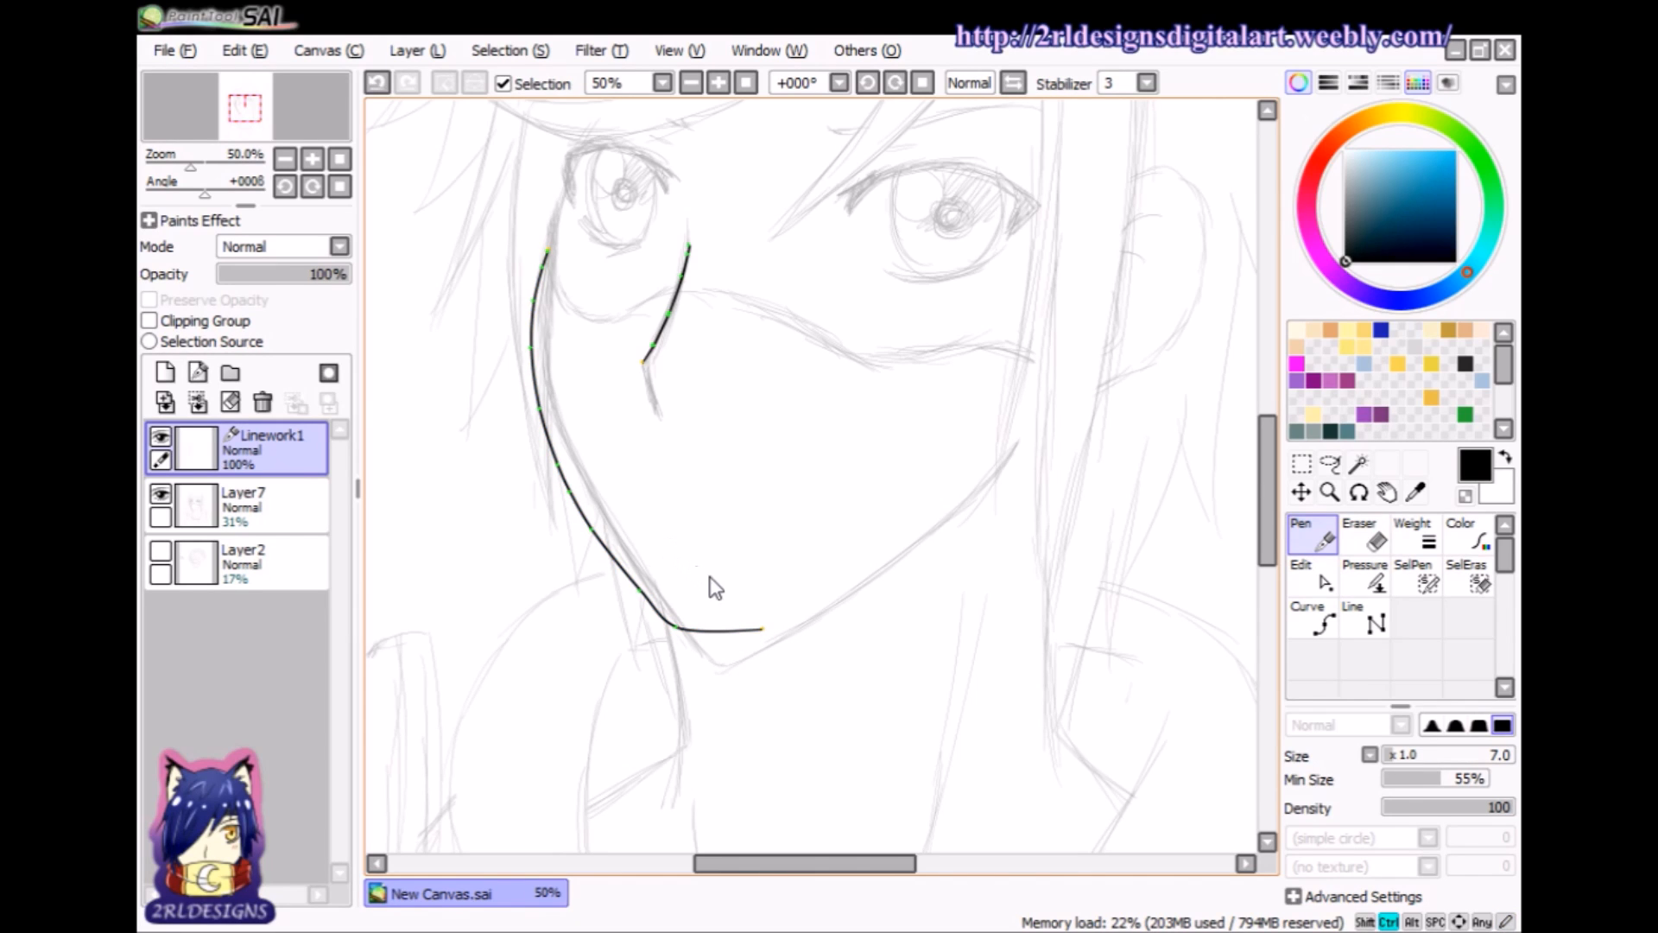
key("ctrl+z")
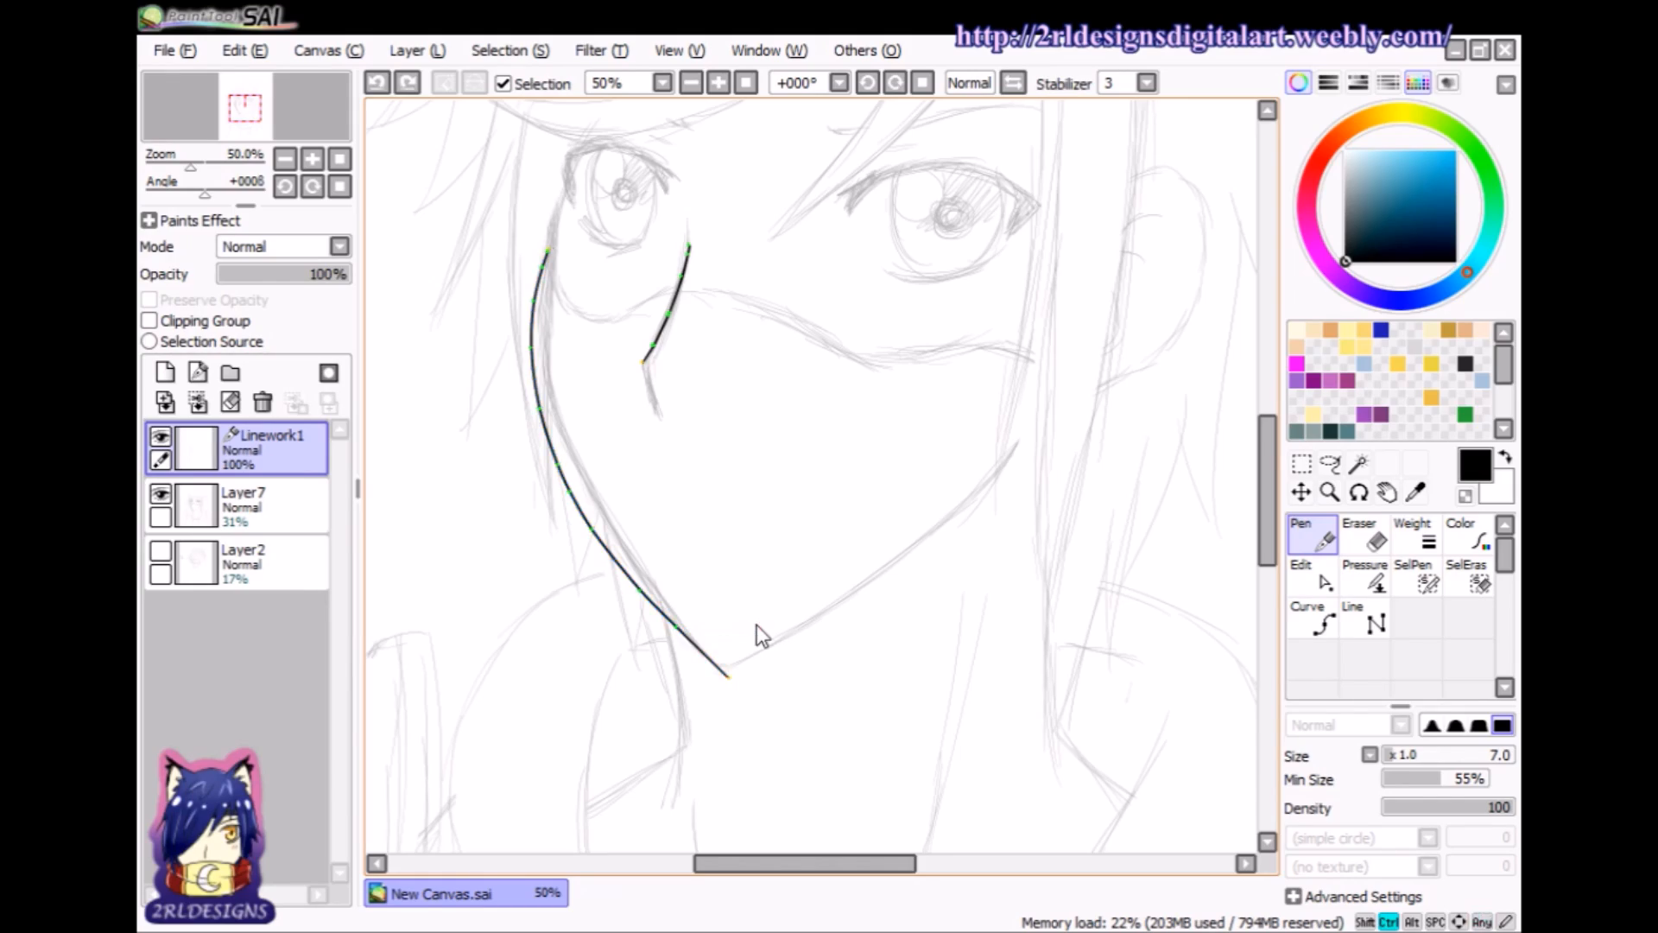
key("ctrl+z")
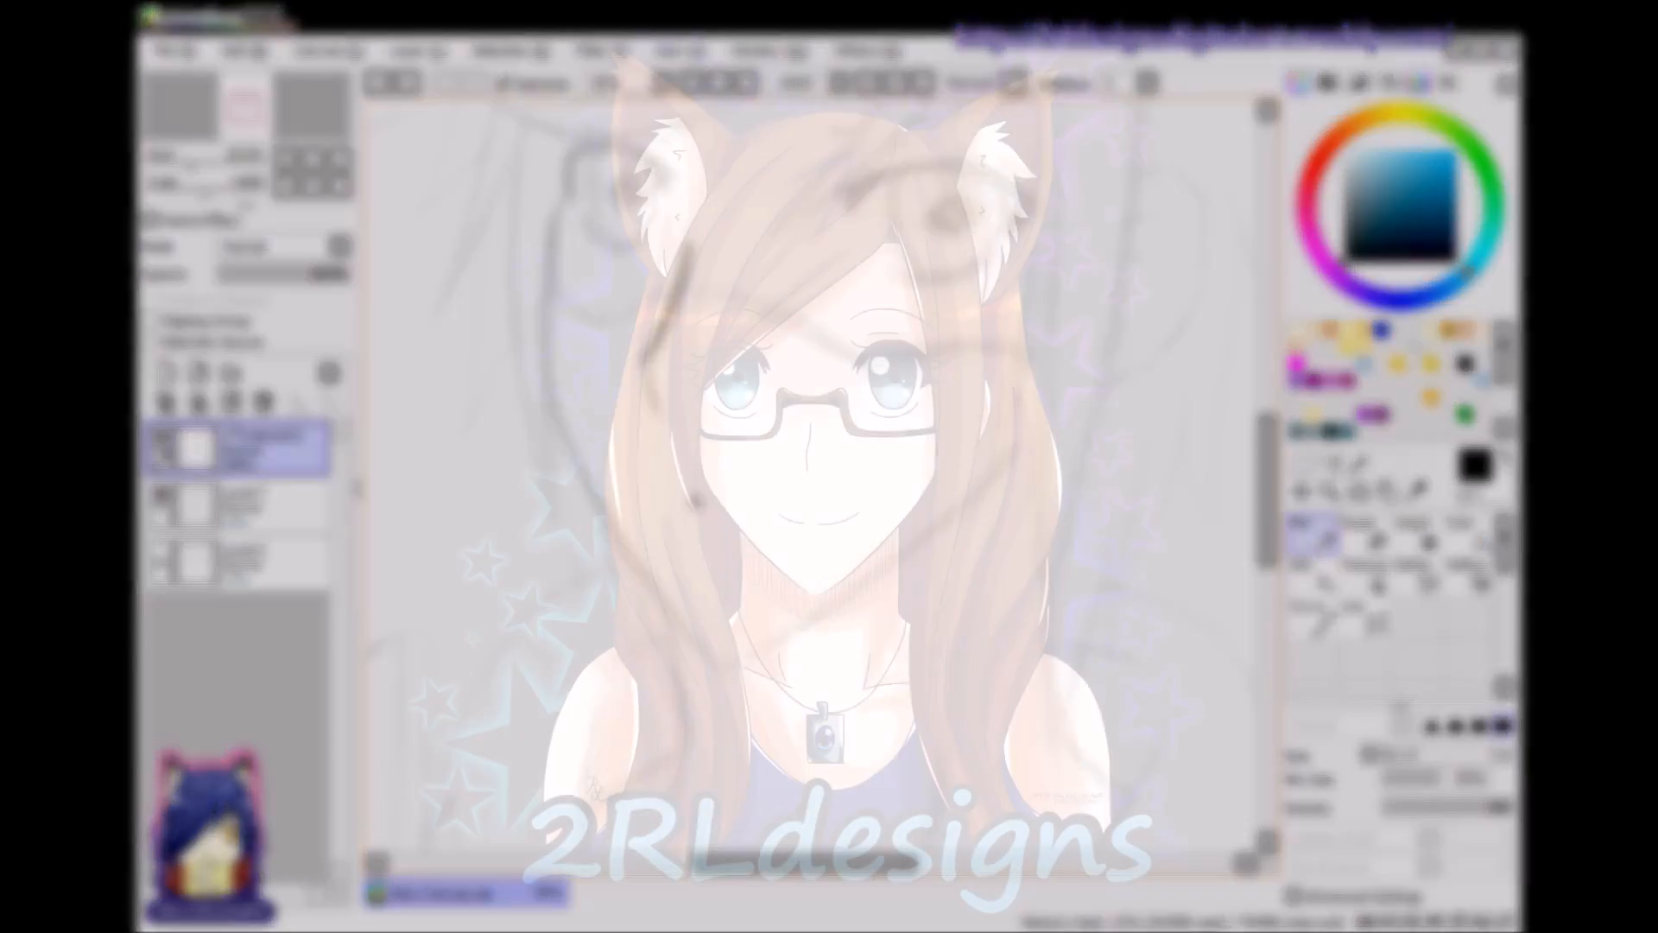